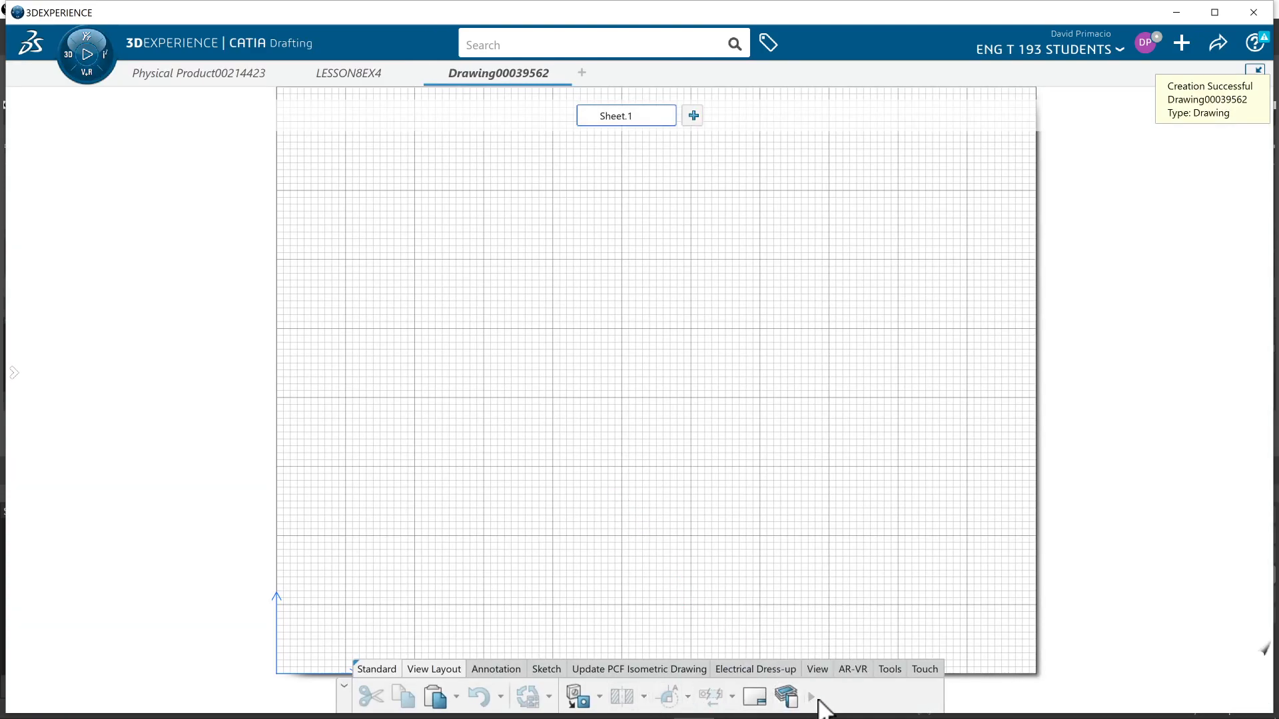
# - Set up a front, top and right view layout with an added isometric view in the View Wizard
pyautogui.click(813, 698)
pyautogui.click(923, 698)
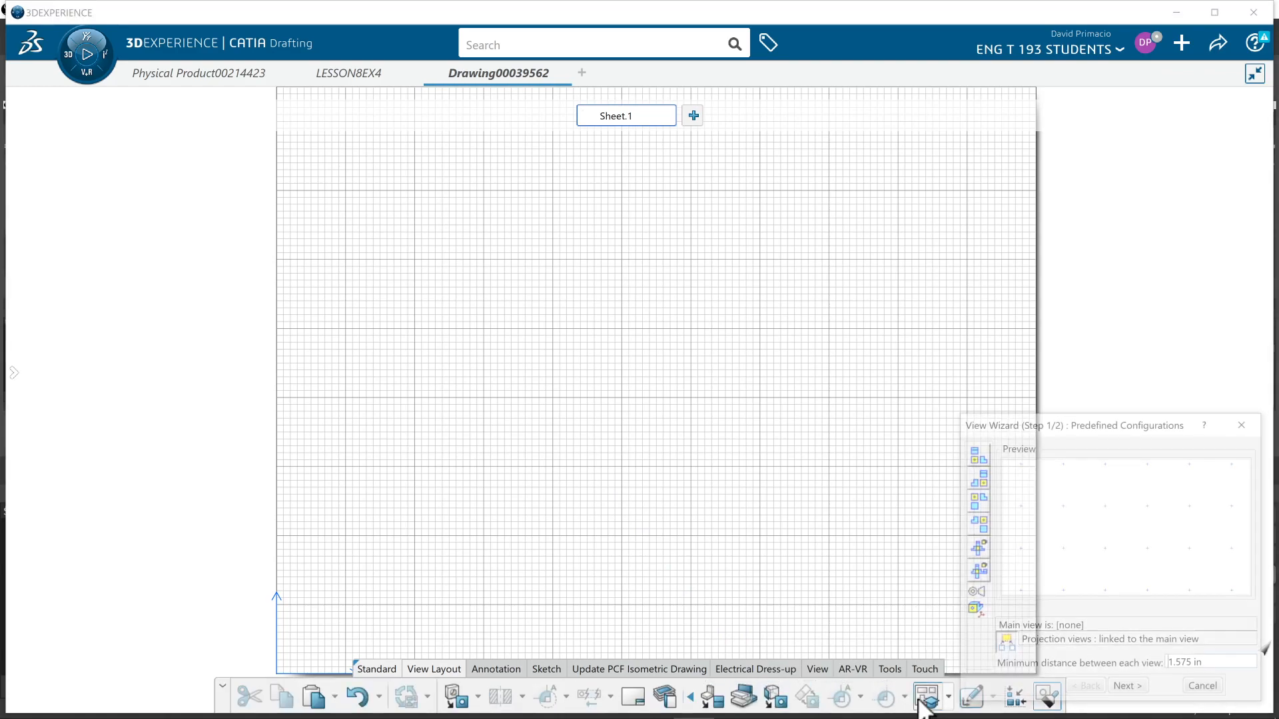
pyautogui.click(973, 459)
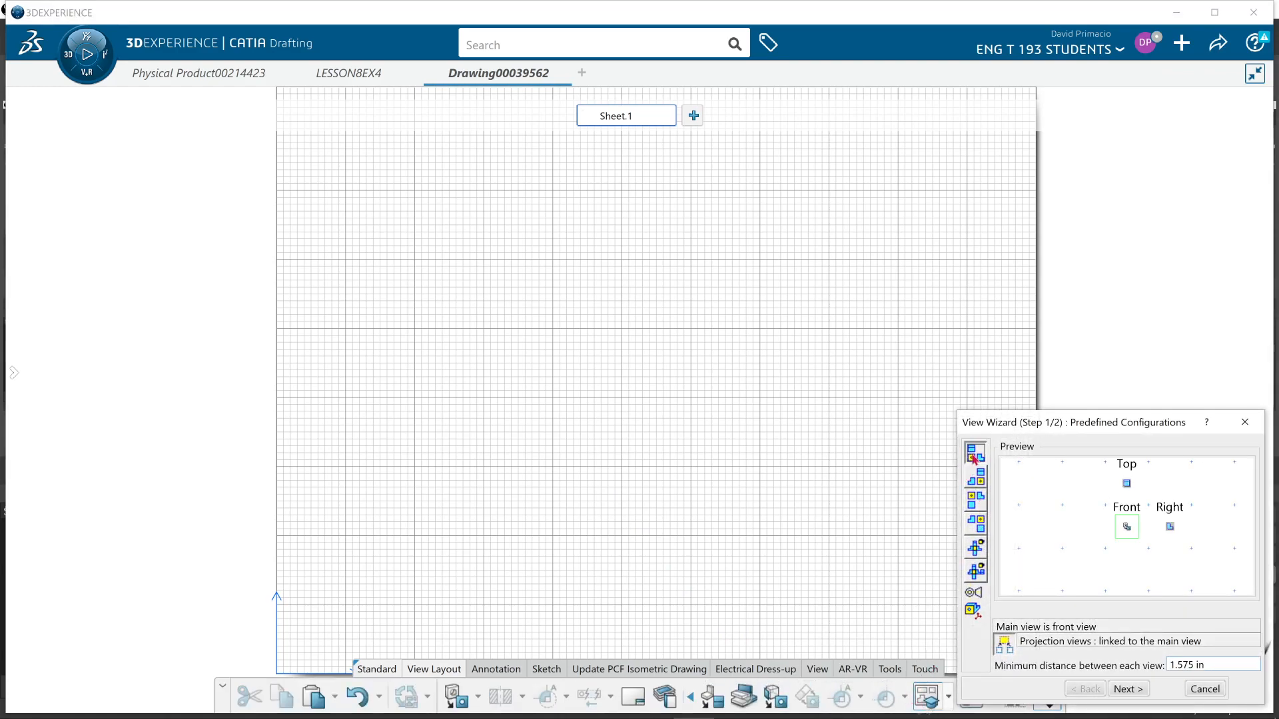
pyautogui.click(1128, 688)
pyautogui.click(975, 600)
pyautogui.click(1170, 484)
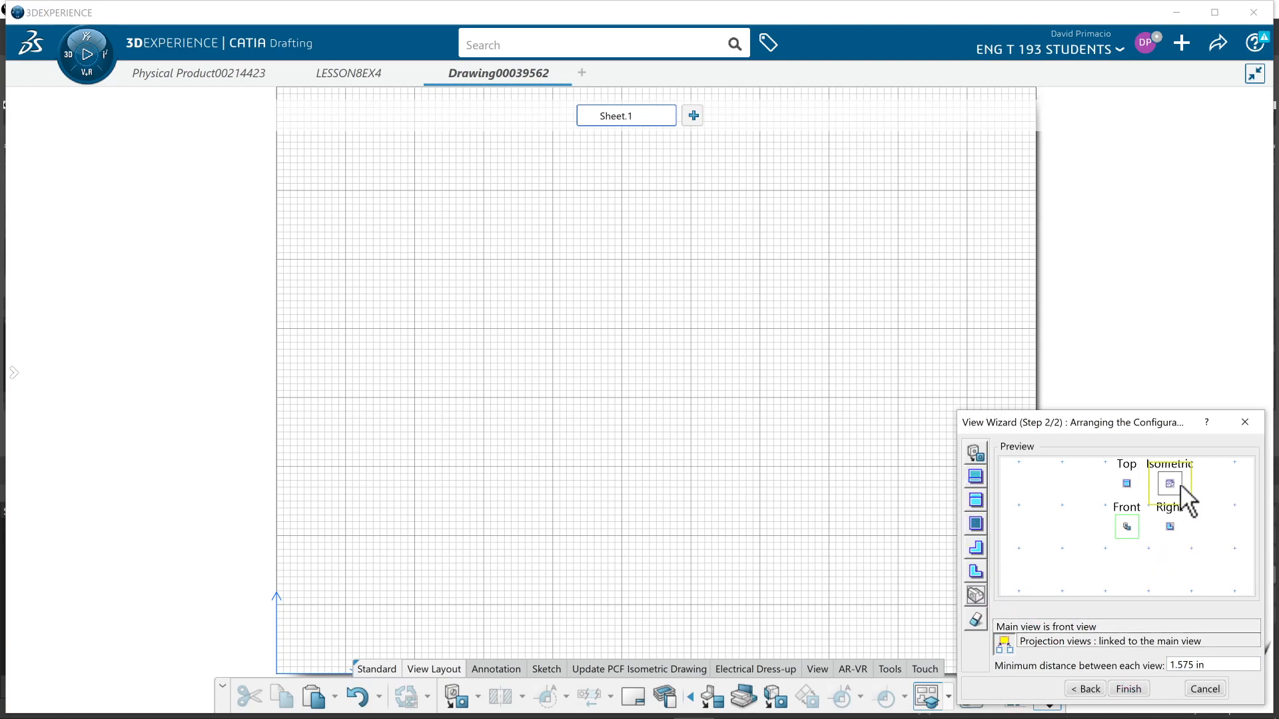
pyautogui.click(1114, 693)
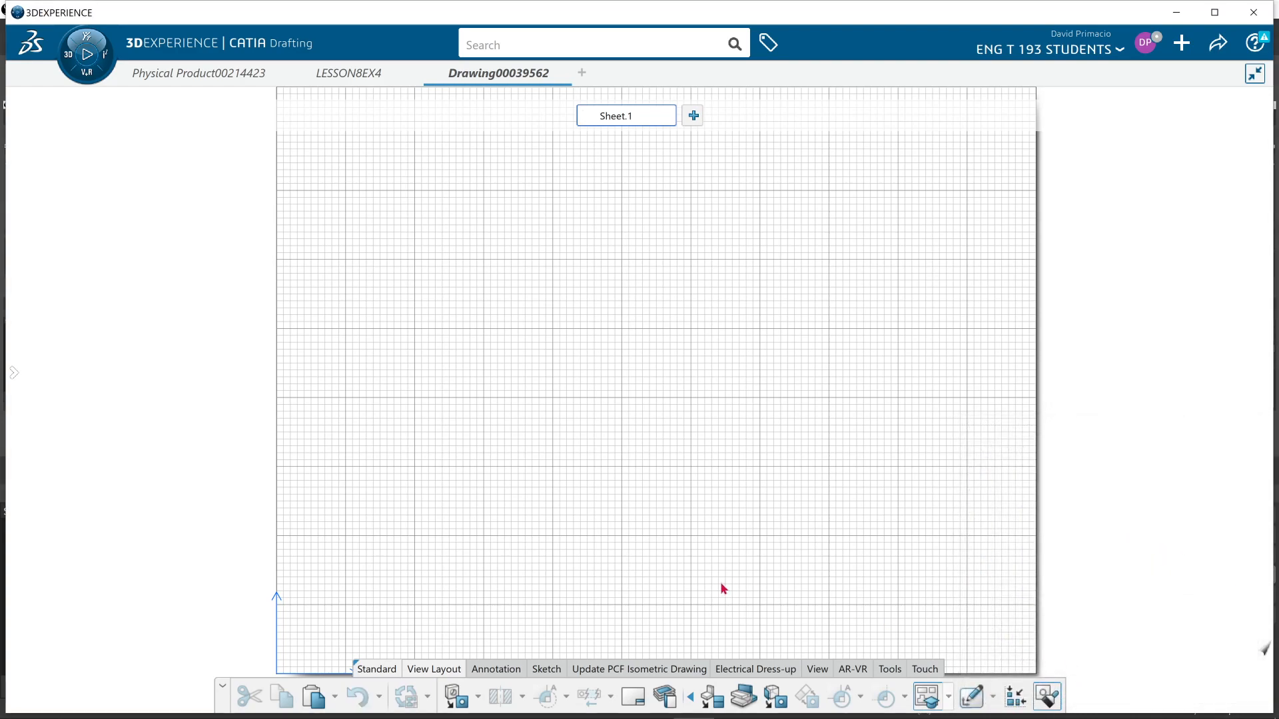
# - Generate the views from the Lesson 7 Ex 3 part in LESSON8EX4, using its front face to orient the front view
pyautogui.click(338, 67)
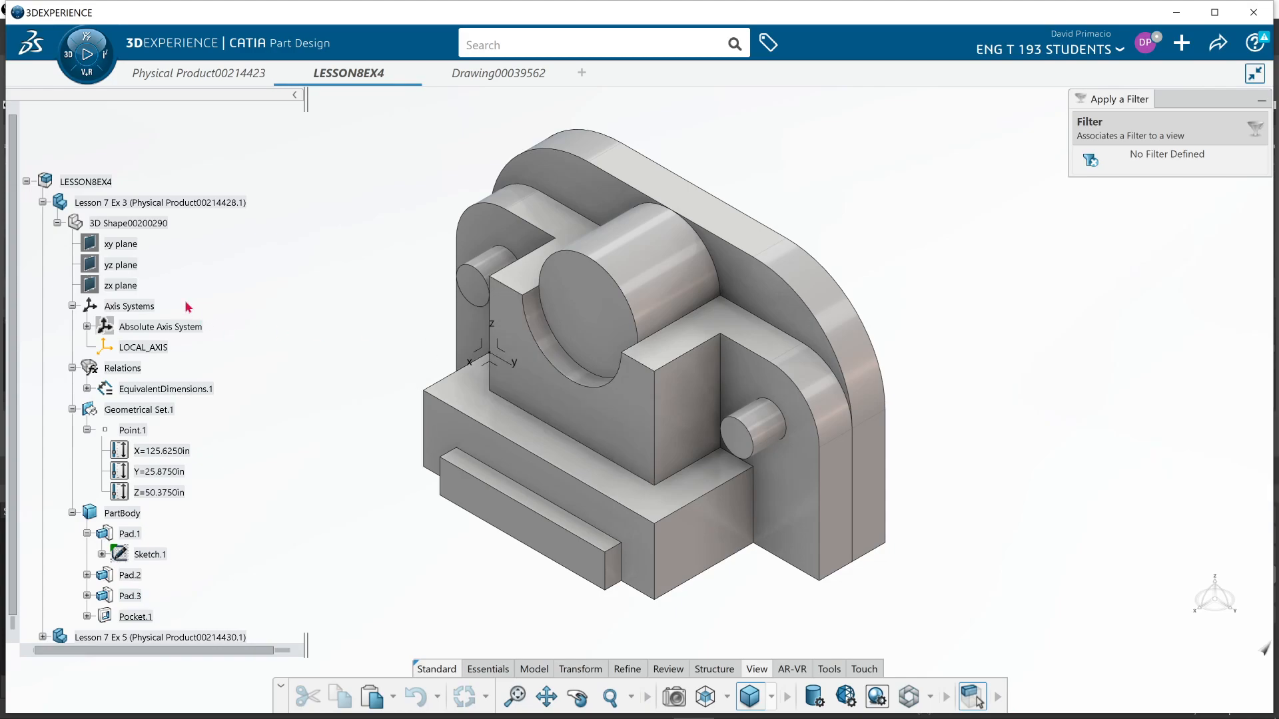
pyautogui.click(140, 204)
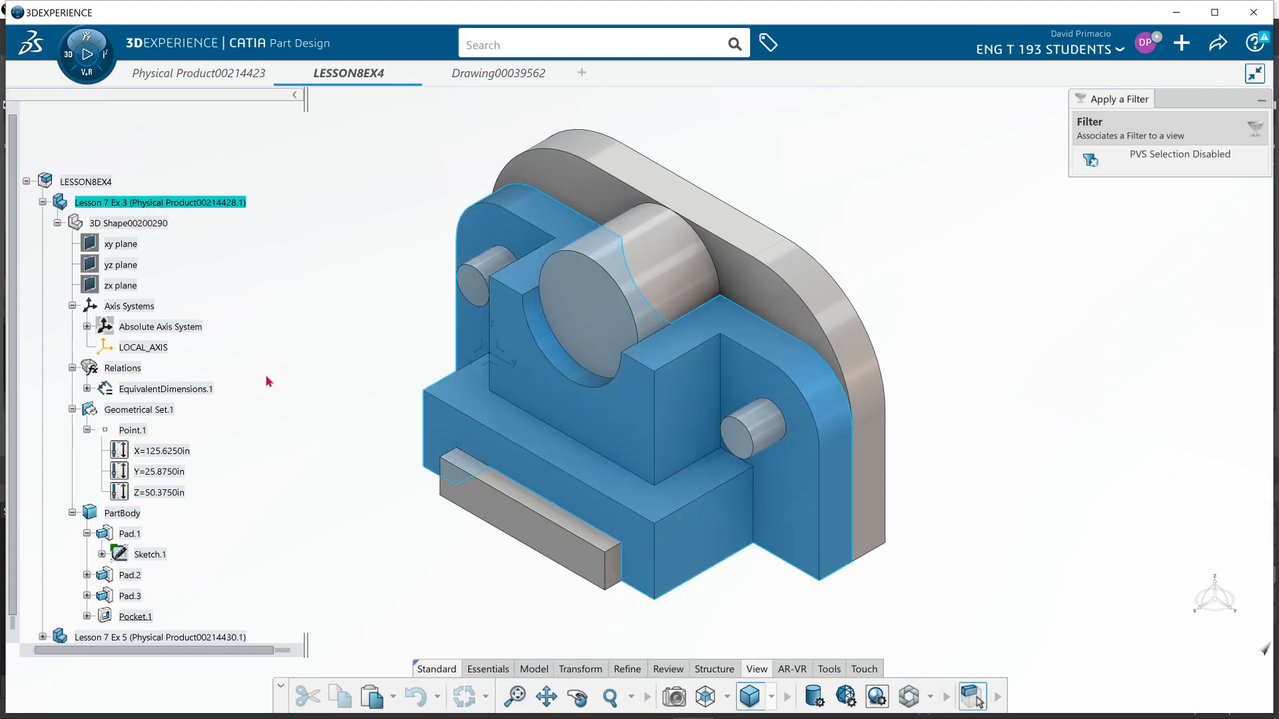
pyautogui.click(616, 437)
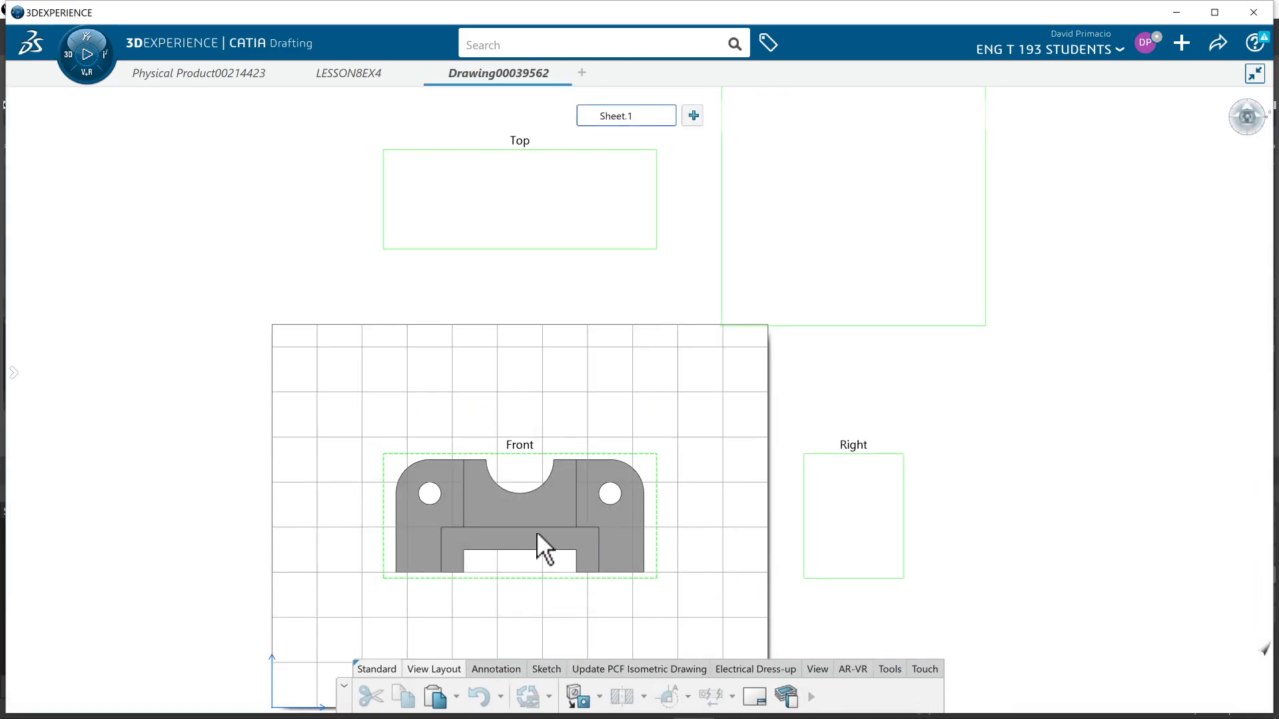
pyautogui.click(549, 499)
# - Display the drawing's specification tree and select the FRONT view
pyautogui.moveTo(730, 478)
pyautogui.mouseDown(button='middle')
pyautogui.moveTo(794, 412)
pyautogui.moveTo(786, 398)
pyautogui.moveTo(908, 317)
pyautogui.mouseUp(button='middle')
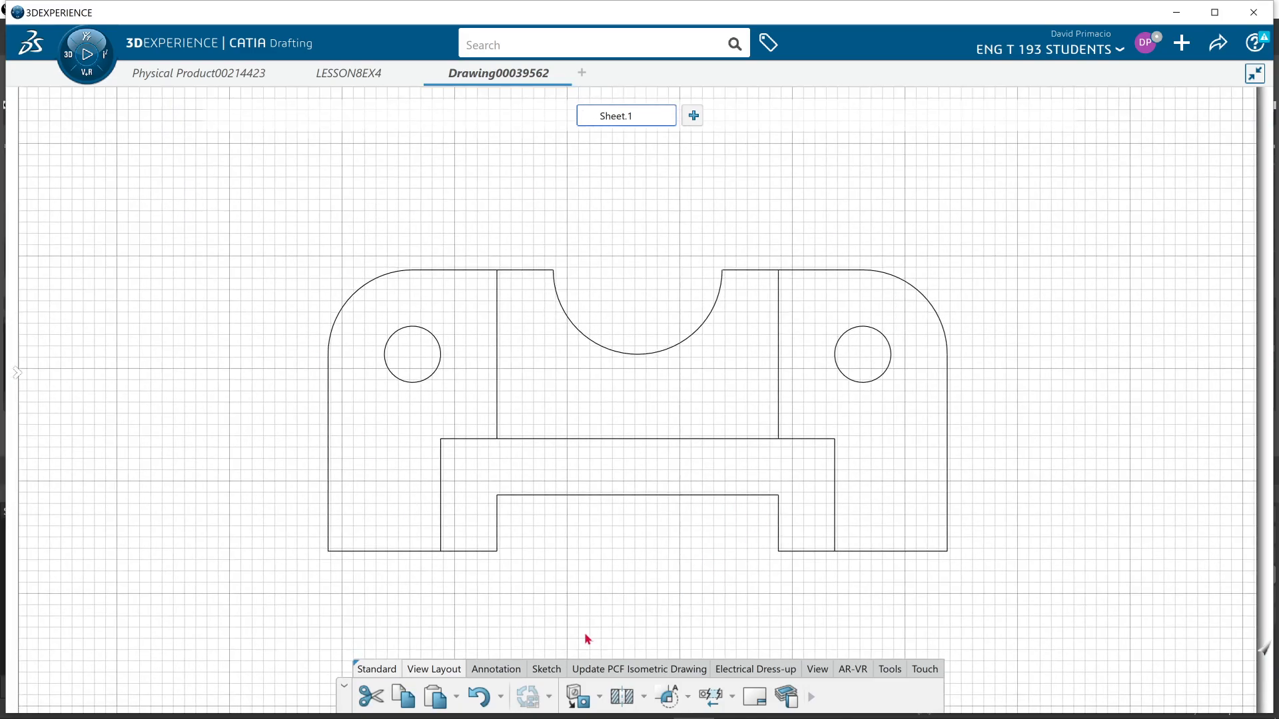
pyautogui.moveTo(665, 613)
pyautogui.mouseDown(button='middle')
pyautogui.moveTo(705, 568)
pyautogui.moveTo(686, 586)
pyautogui.mouseUp(button='middle')
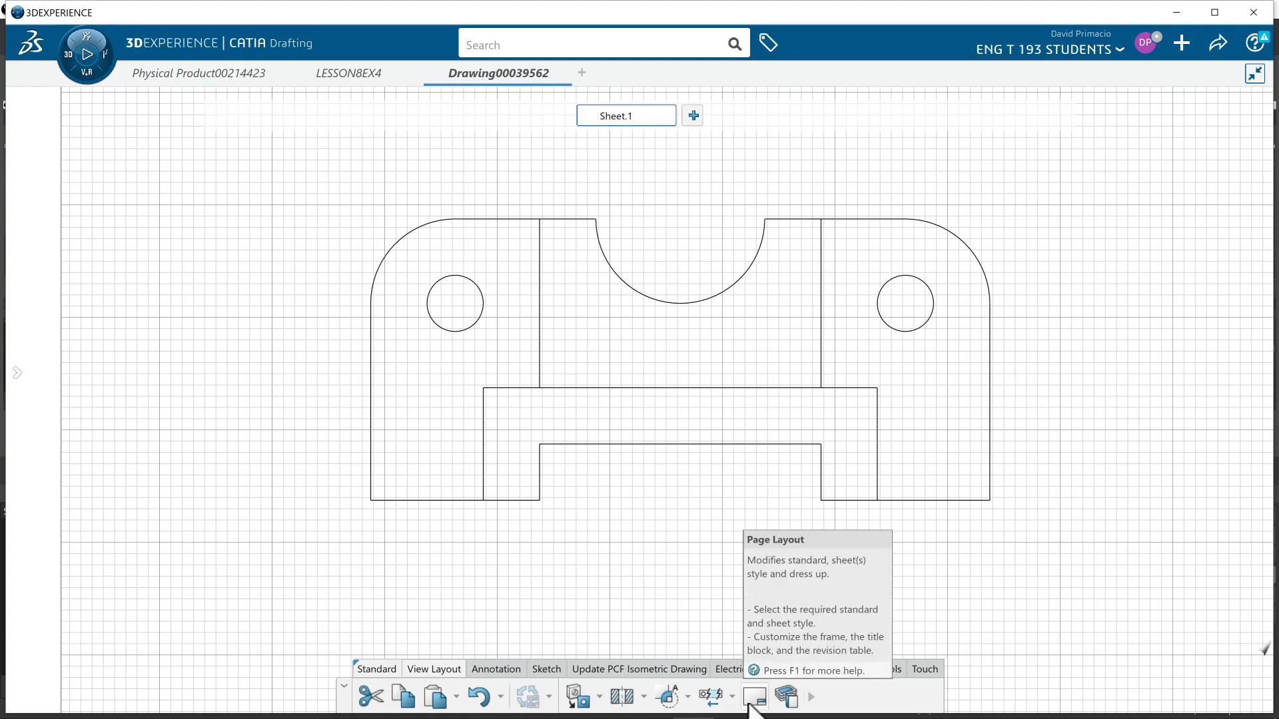
pyautogui.click(501, 665)
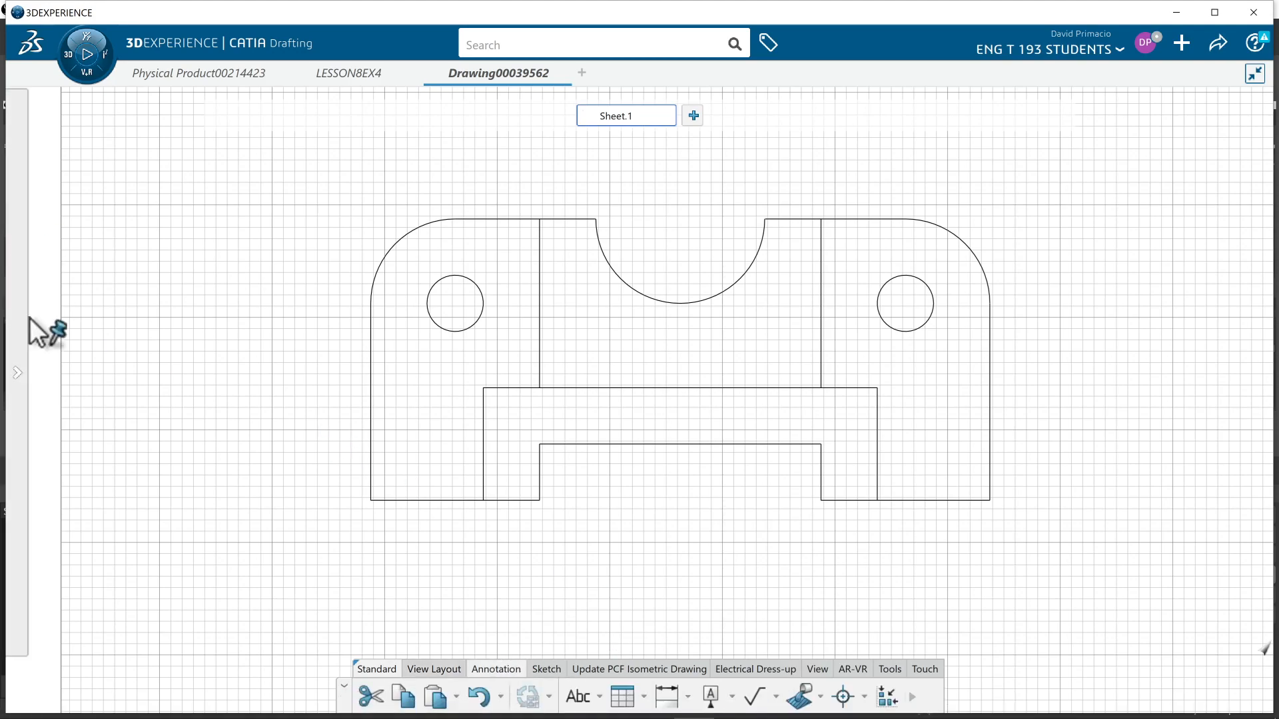
pyautogui.click(16, 377)
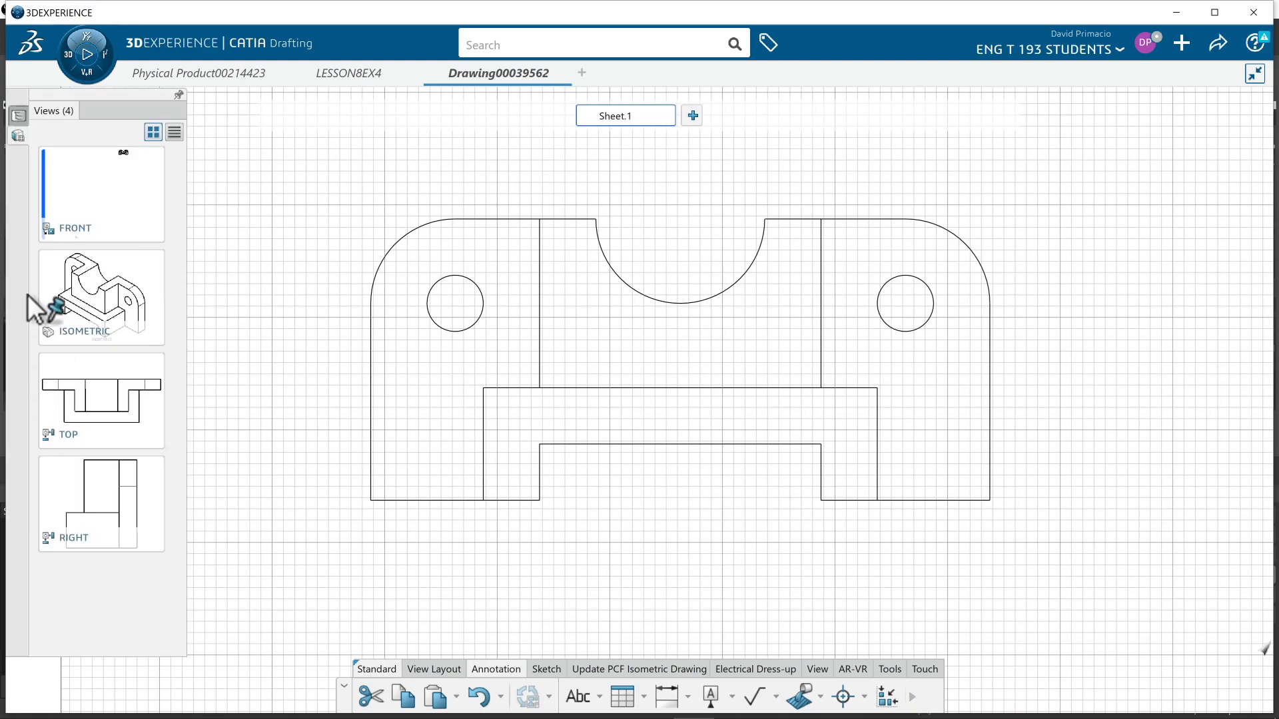
pyautogui.click(17, 116)
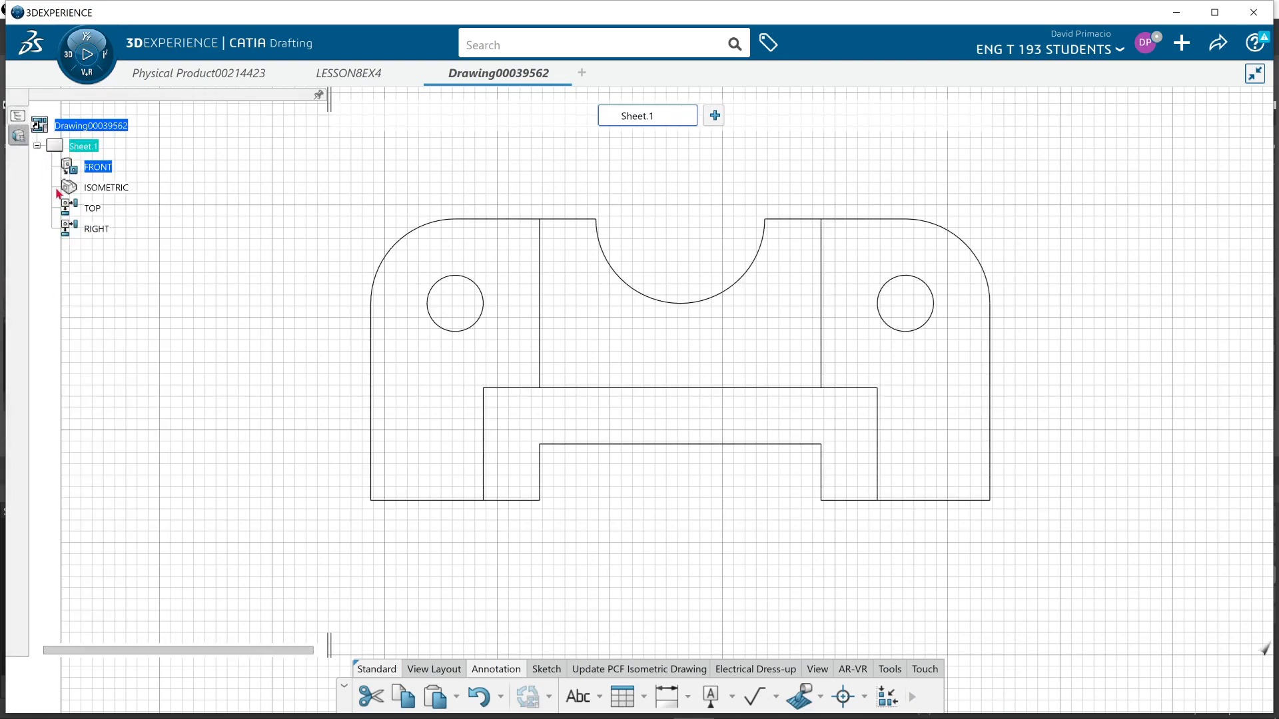
pyautogui.click(105, 167)
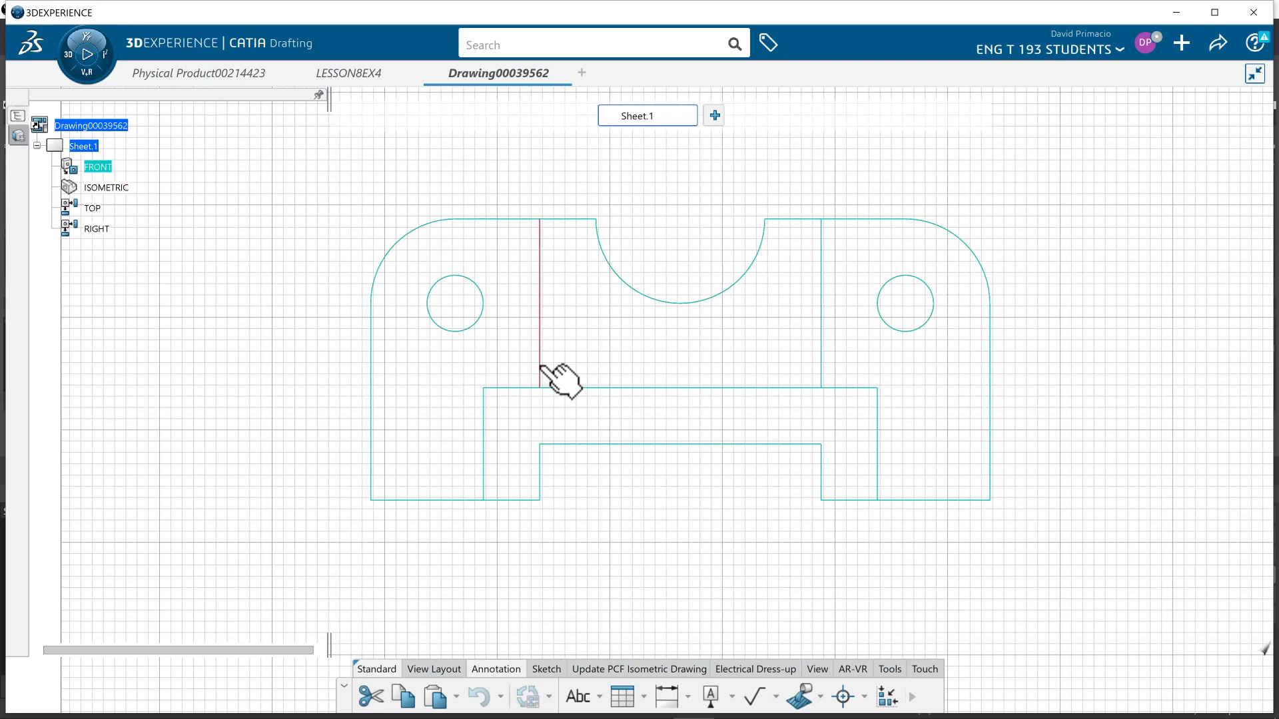
# - Start stacked dimensions on the front view between its left and right outer vertical edges
pyautogui.click(688, 698)
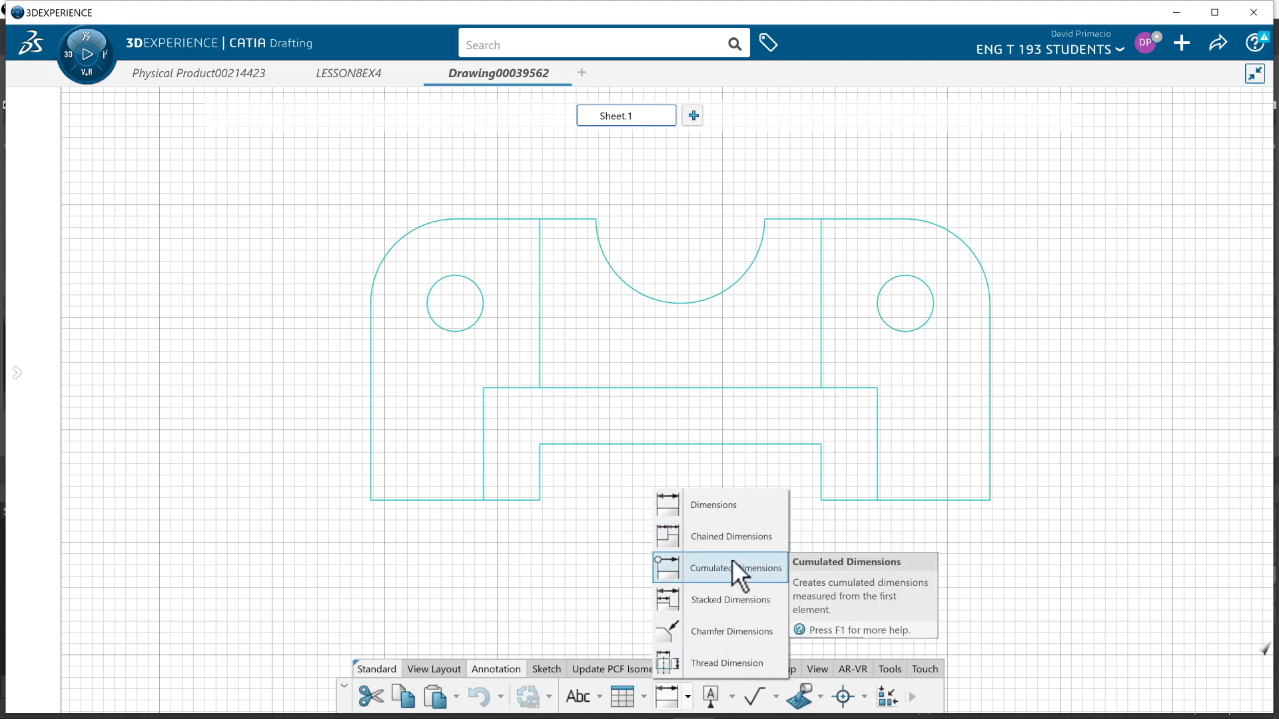
pyautogui.click(733, 598)
pyautogui.moveTo(484, 564)
pyautogui.mouseDown(button='middle')
pyautogui.moveTo(502, 517)
pyautogui.moveTo(491, 525)
pyautogui.mouseUp(button='middle')
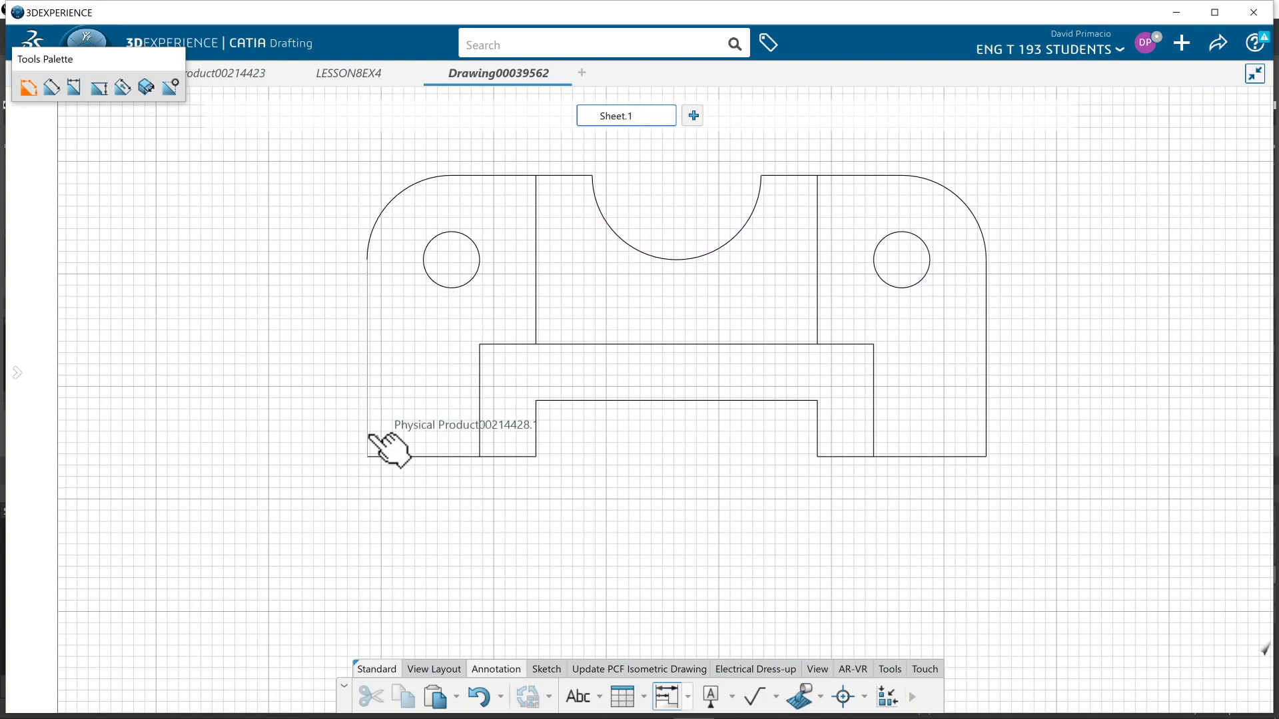
pyautogui.click(368, 437)
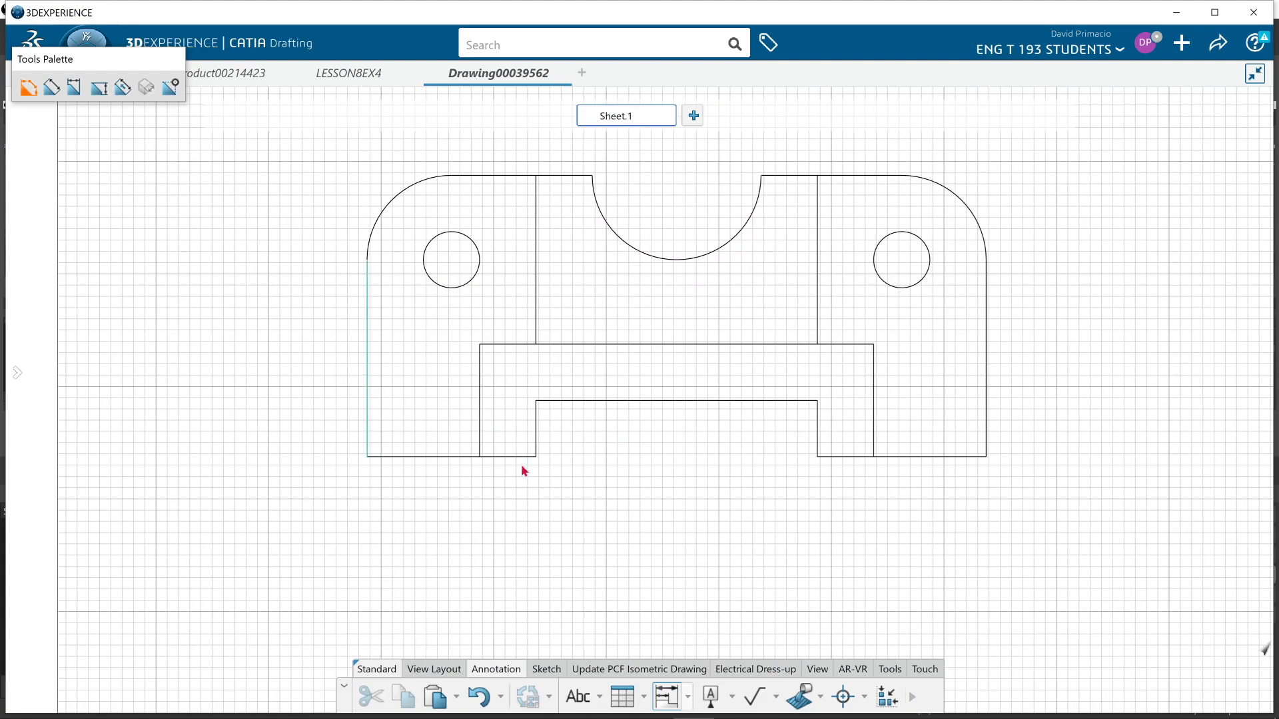
pyautogui.click(987, 441)
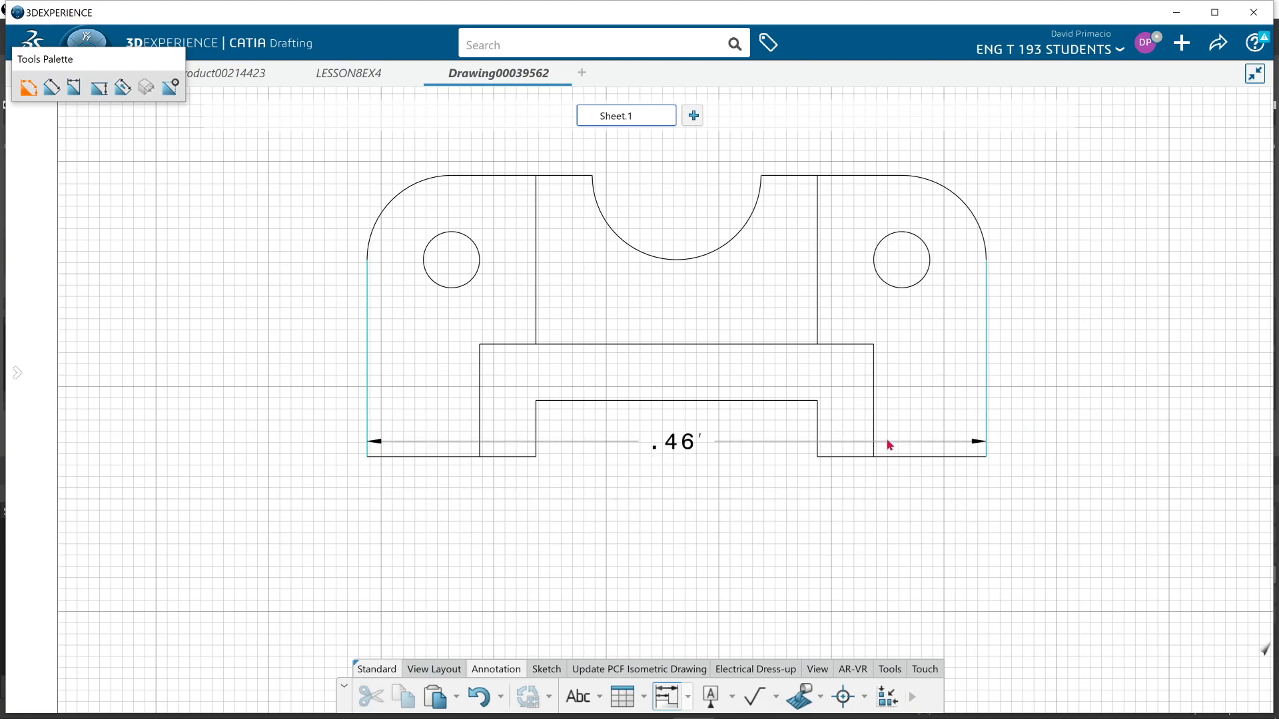
# - Add the four vertical edges of the stepped base to the stacked dimensions and place the stack below the front view
pyautogui.click(877, 439)
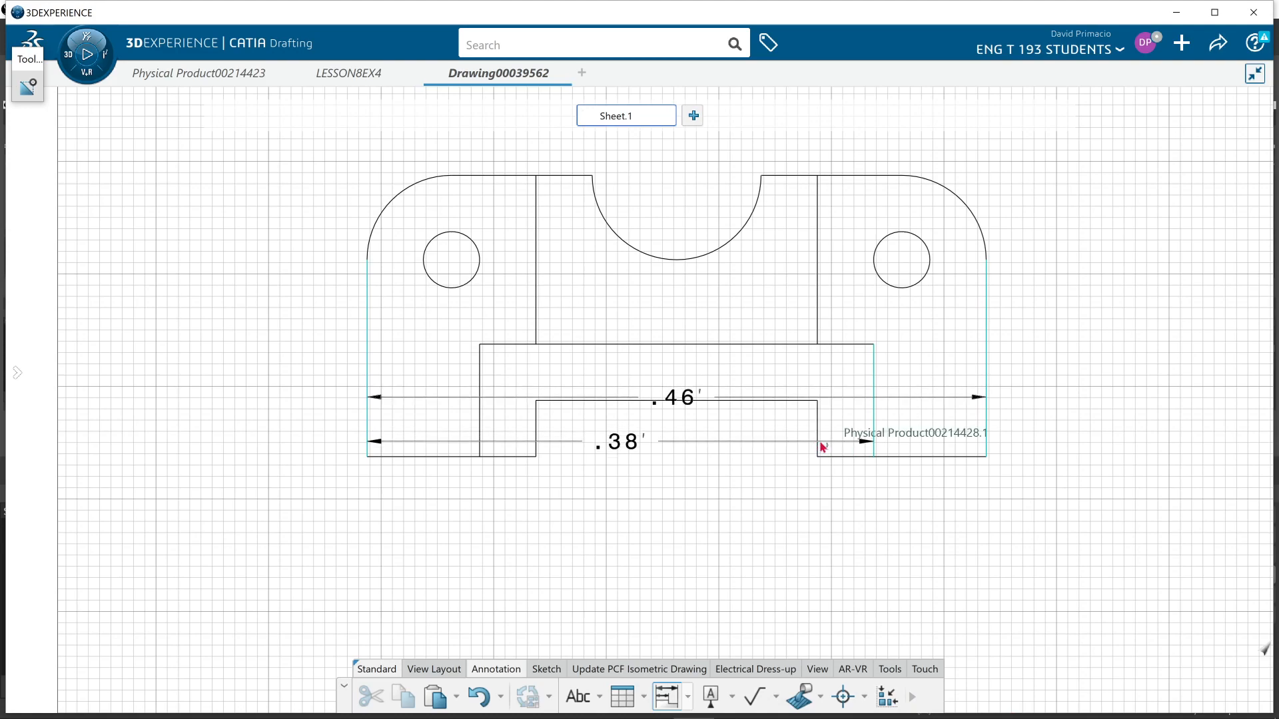
pyautogui.click(821, 447)
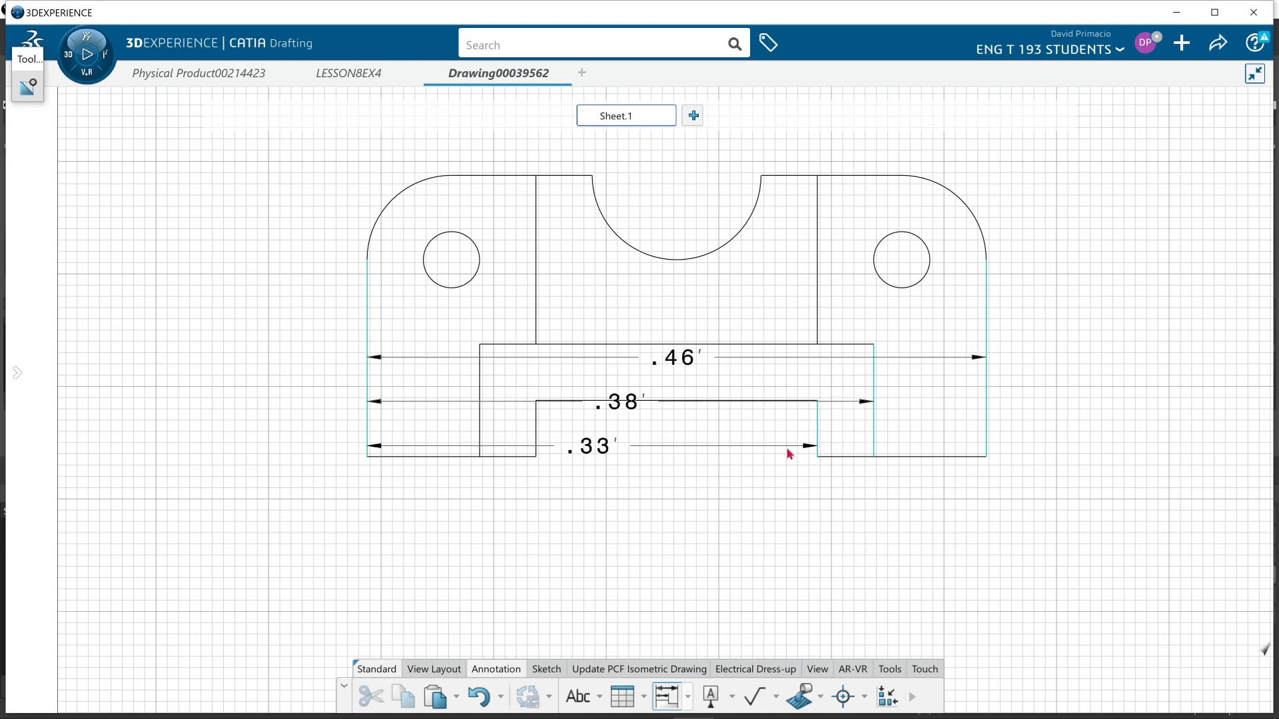
pyautogui.click(538, 437)
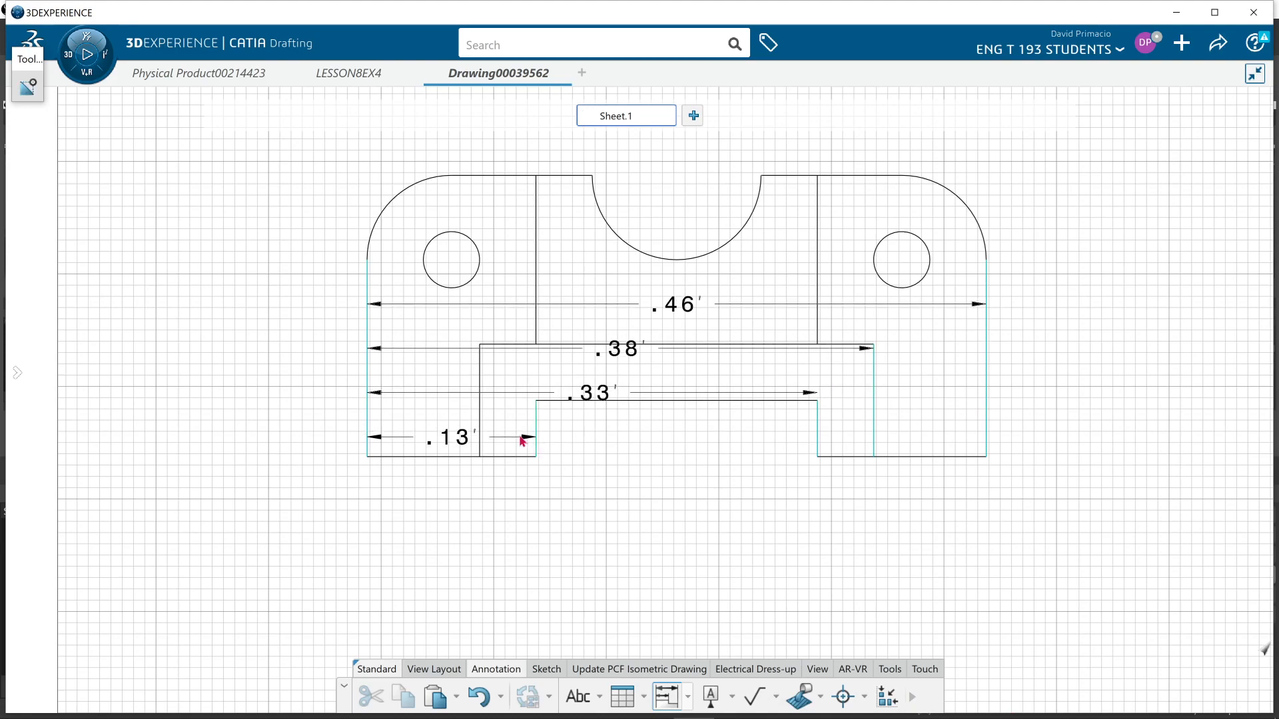
pyautogui.click(483, 440)
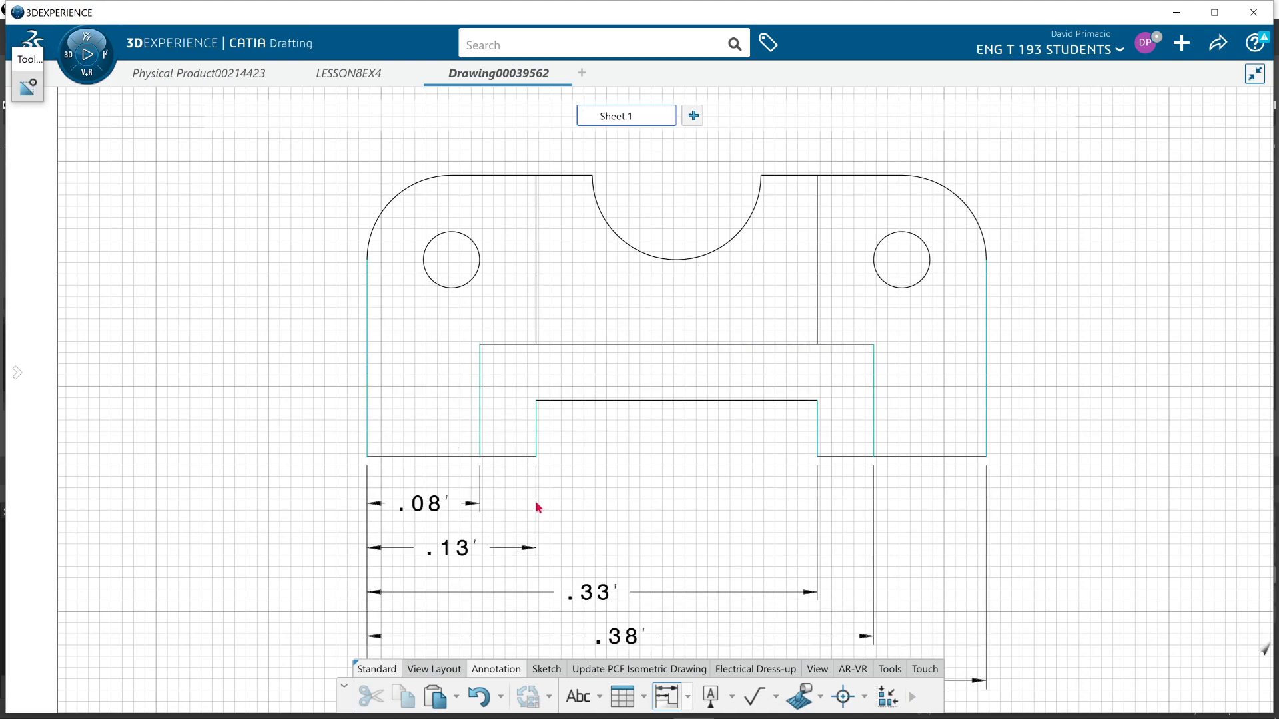
pyautogui.click(635, 507)
pyautogui.moveTo(683, 466)
pyautogui.mouseDown(button='middle')
pyautogui.moveTo(717, 383)
pyautogui.moveTo(677, 418)
pyautogui.mouseUp(button='middle')
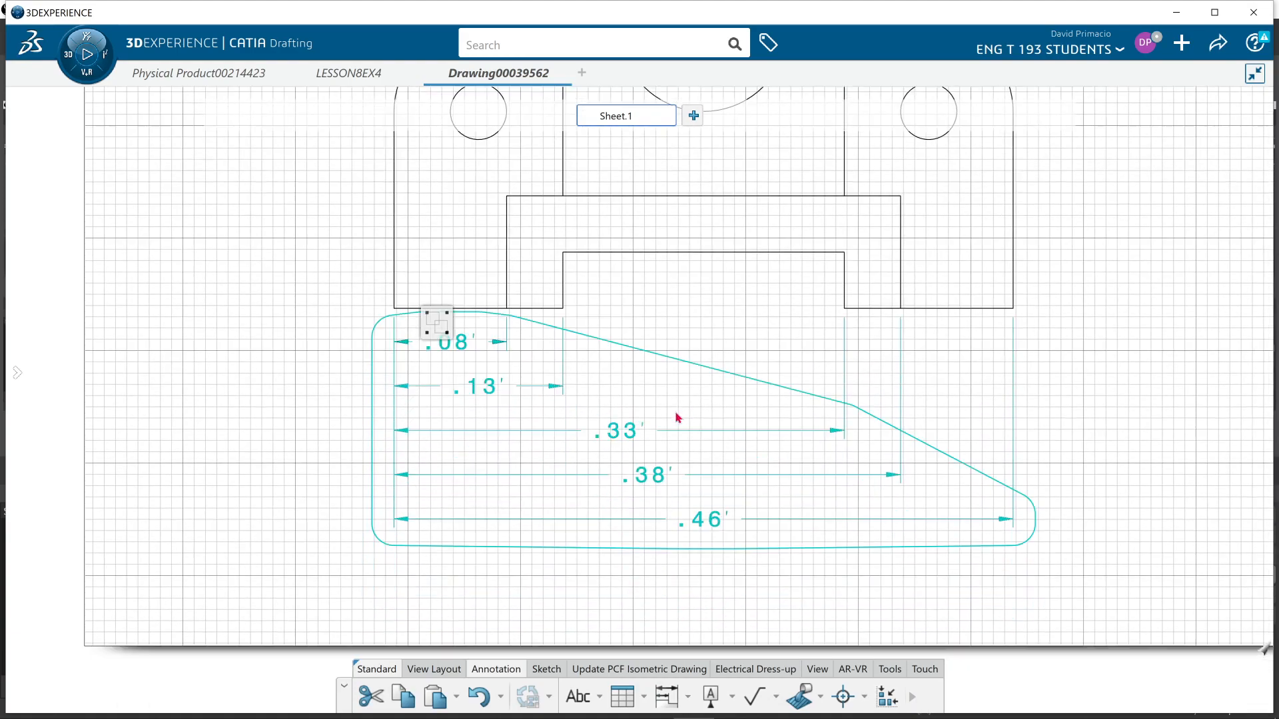
pyautogui.click(736, 360)
pyautogui.moveTo(733, 357)
pyautogui.mouseDown(button='middle')
pyautogui.moveTo(693, 451)
pyautogui.moveTo(693, 525)
pyautogui.mouseUp(button='middle')
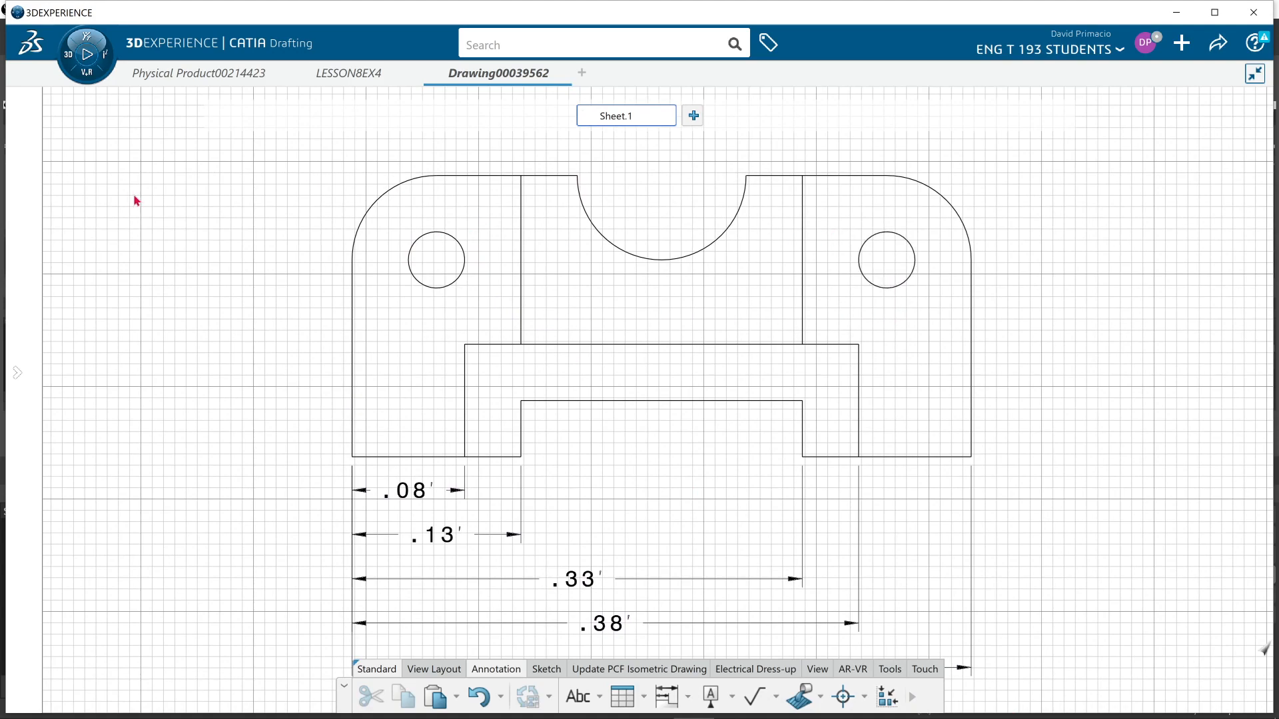
# - Open the generation properties of the FRONT view
pyautogui.click(18, 390)
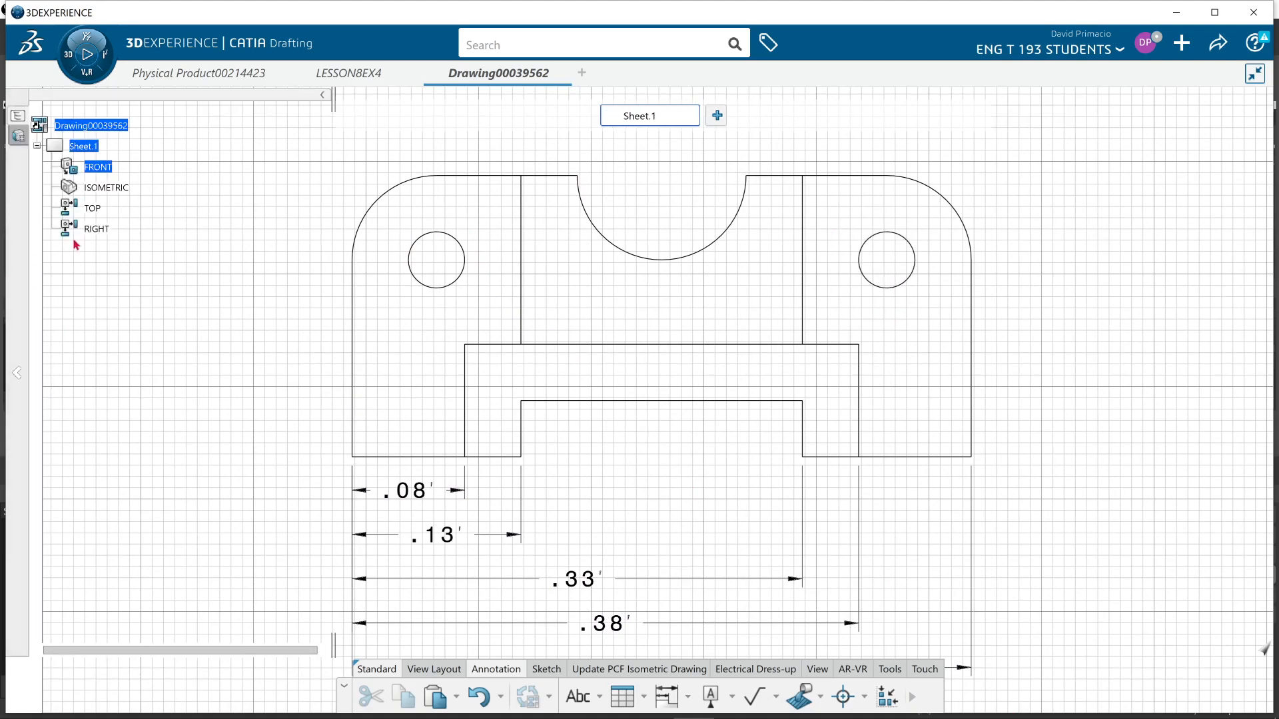
pyautogui.rightClick(97, 166)
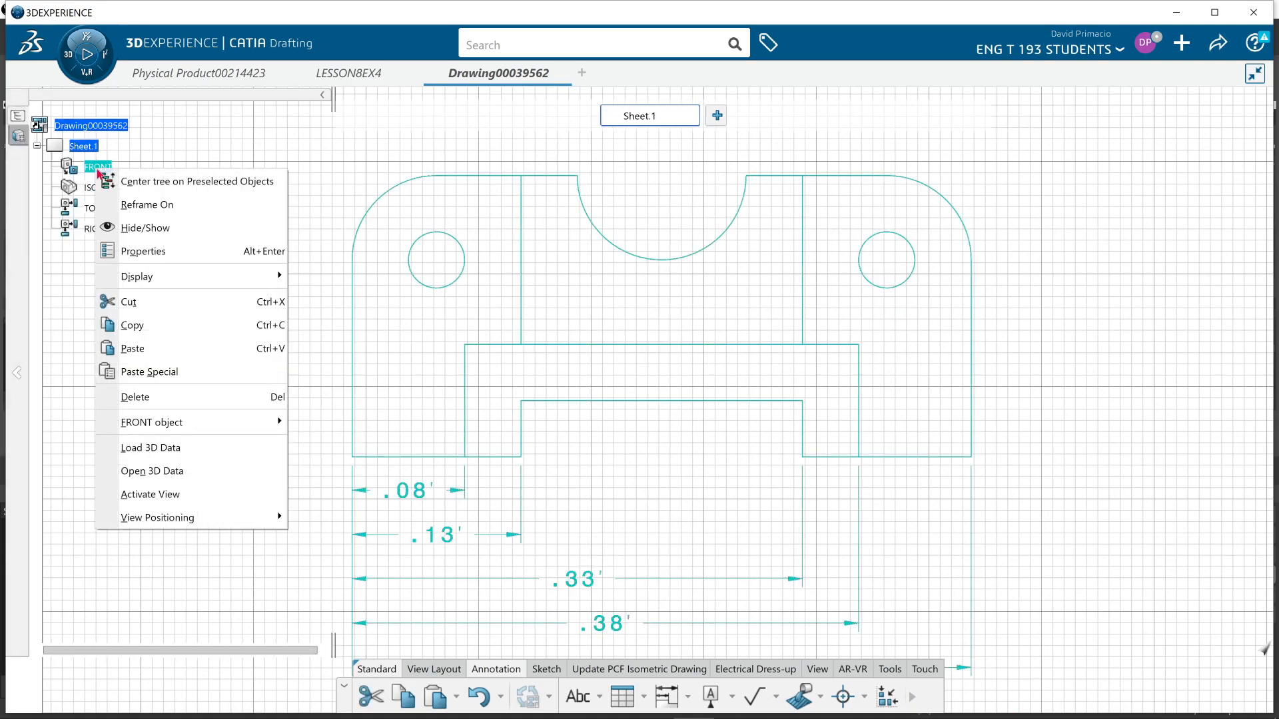
pyautogui.click(165, 257)
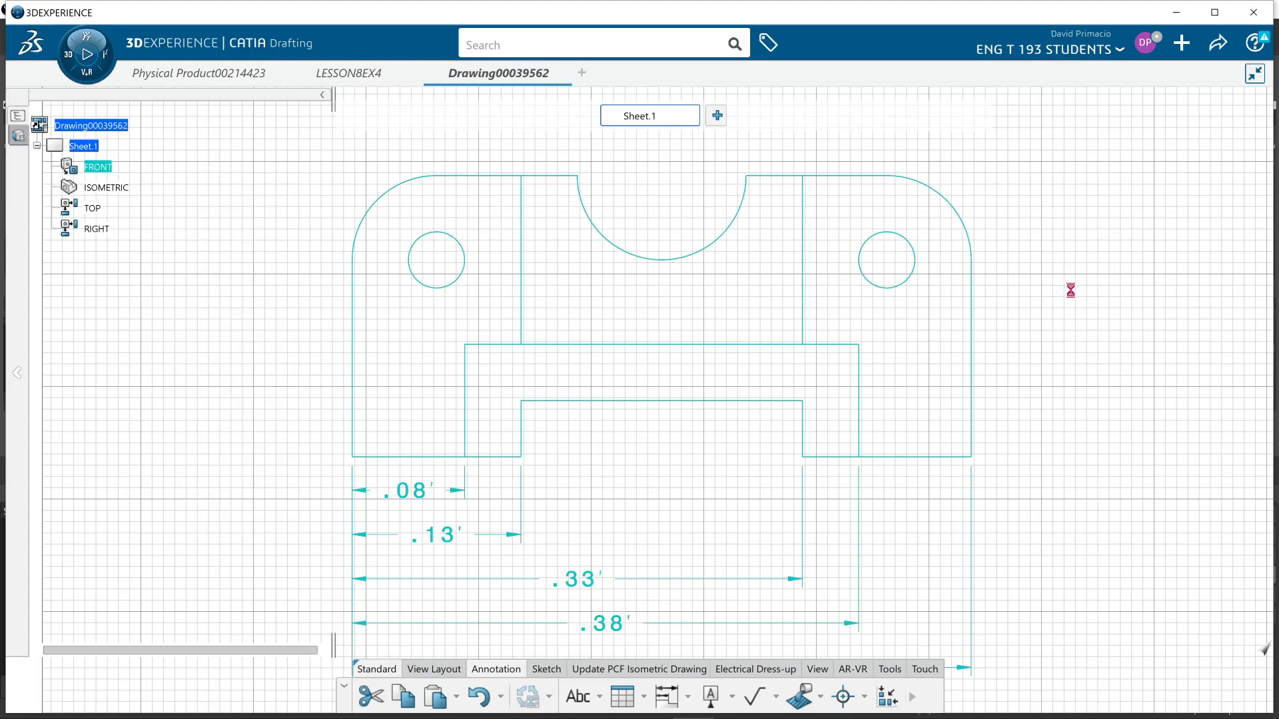
pyautogui.click(975, 285)
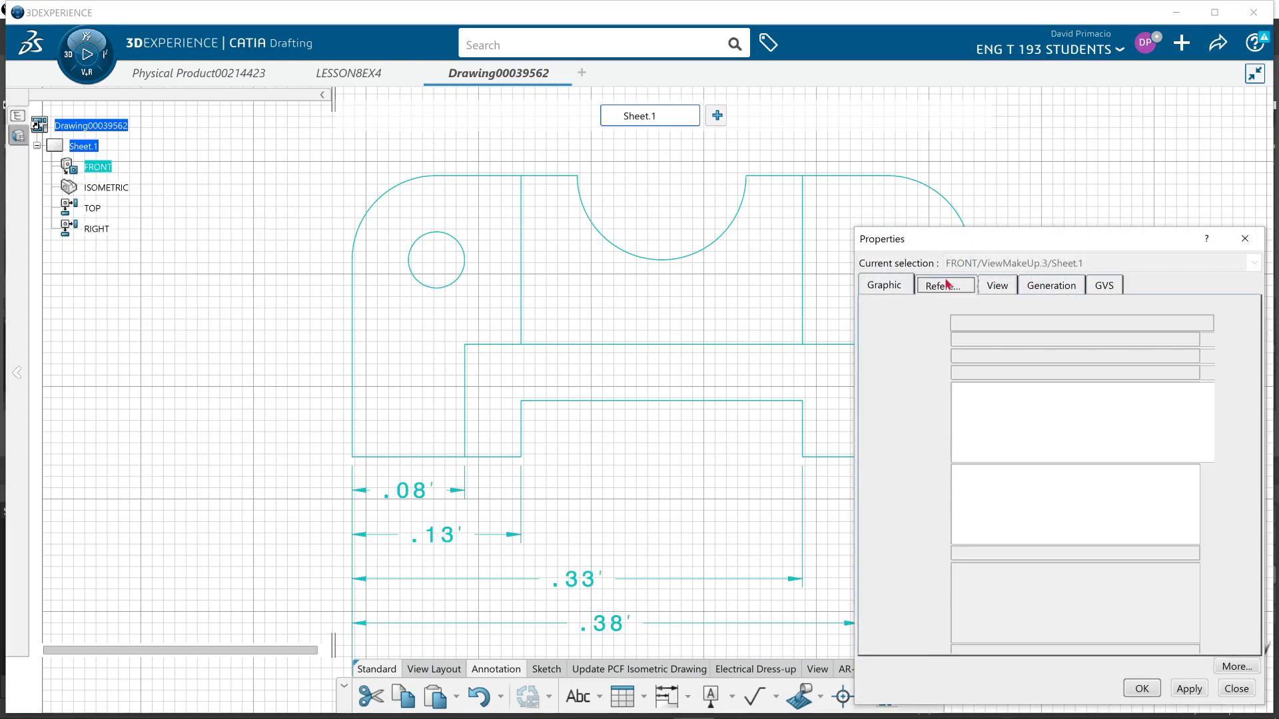
pyautogui.click(1041, 288)
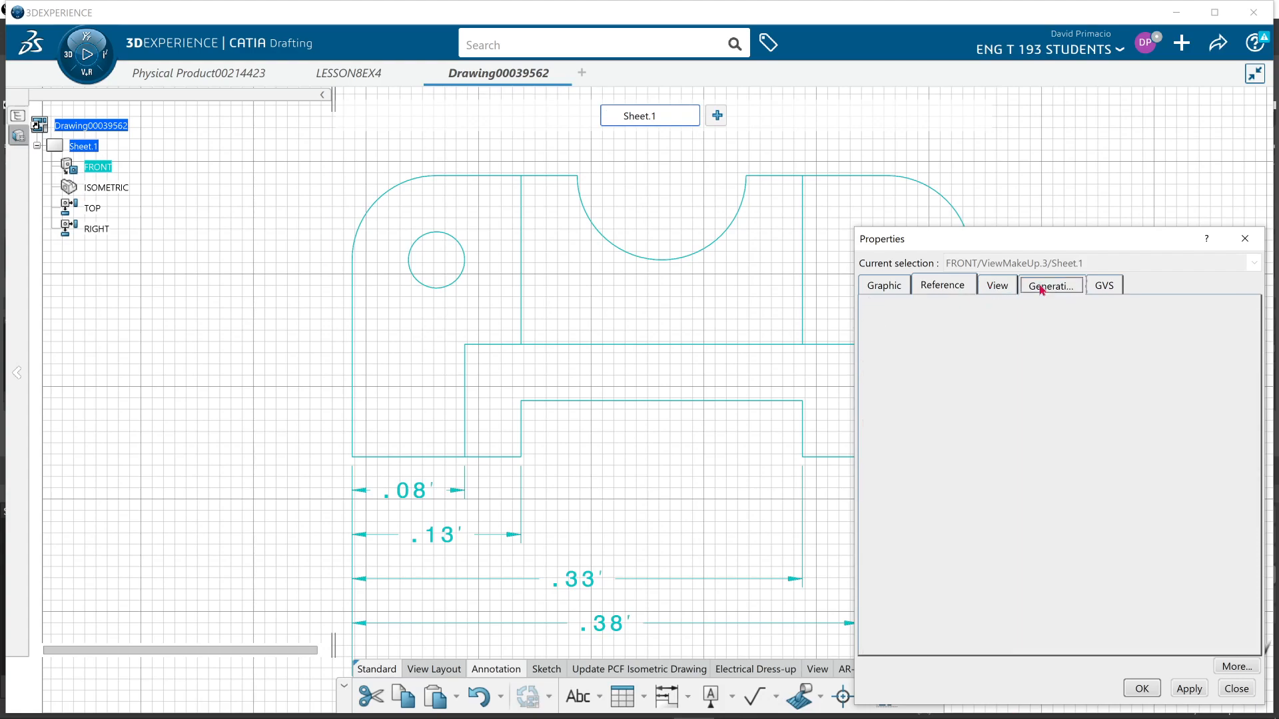
pyautogui.click(894, 353)
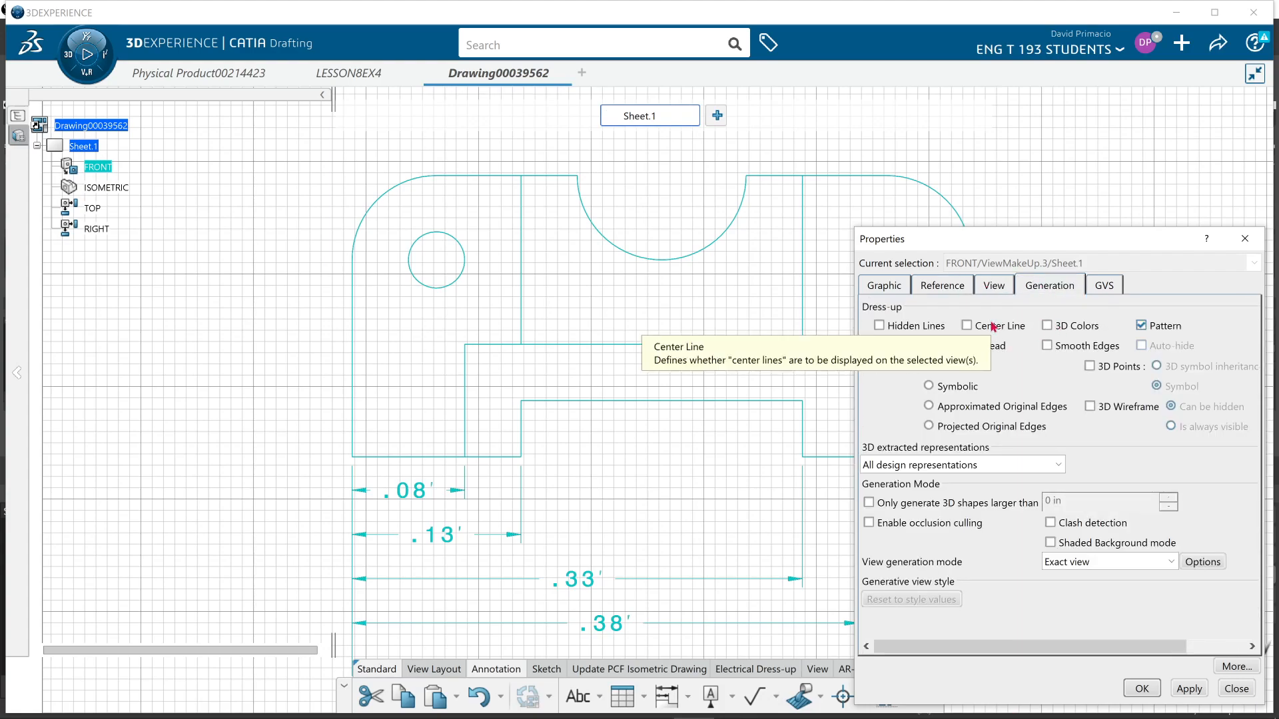
pyautogui.click(1179, 691)
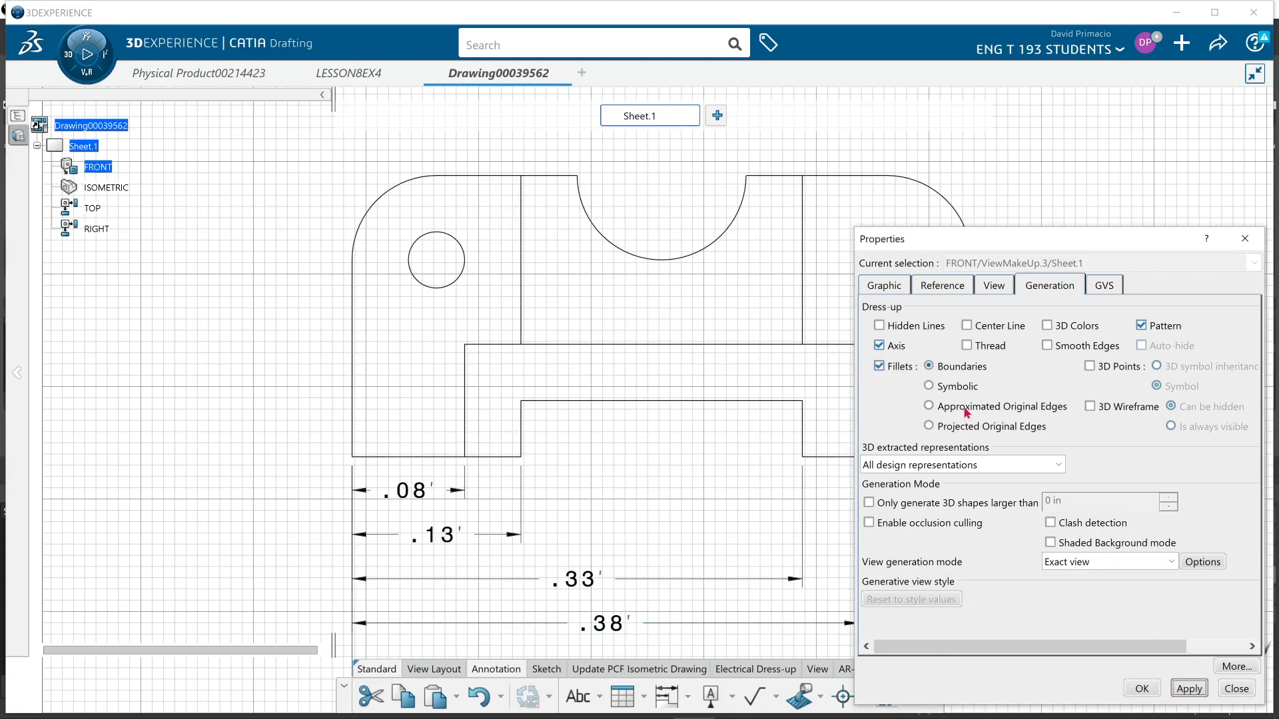
pyautogui.click(896, 346)
# - Enable the Center Line dress-up for the FRONT view and apply it
pyautogui.click(977, 325)
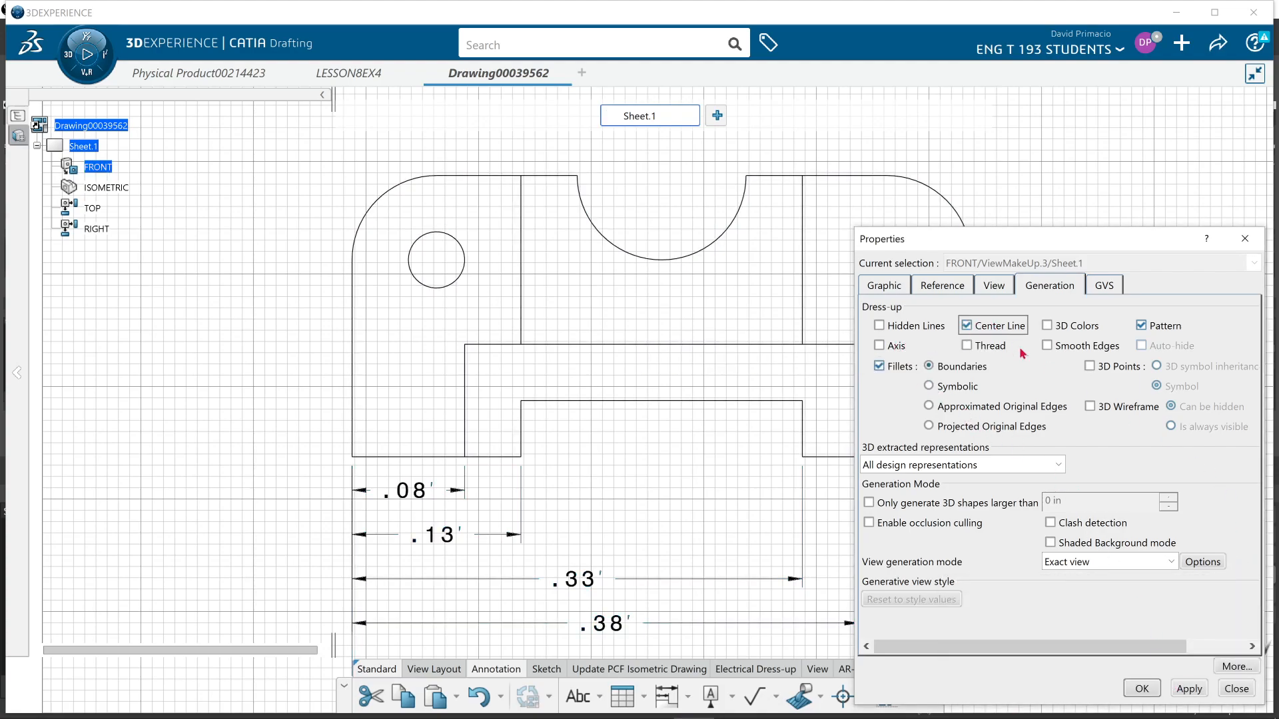
pyautogui.click(1181, 689)
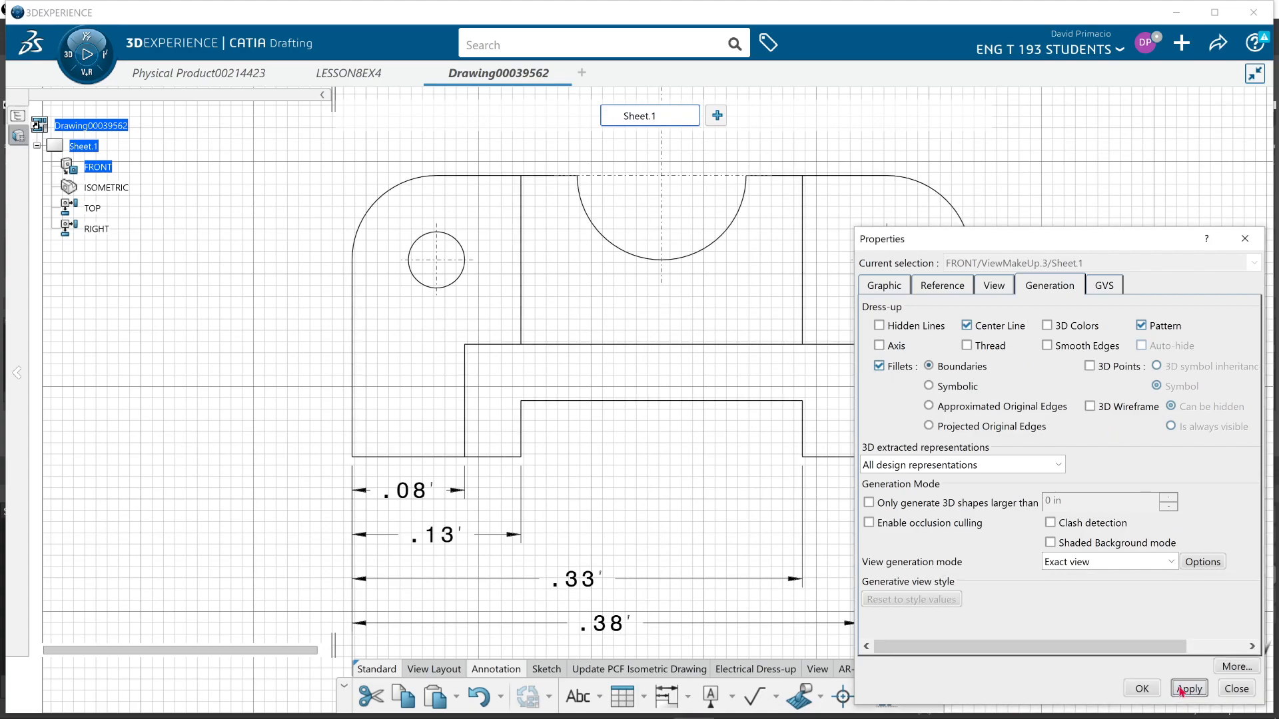
pyautogui.click(1142, 689)
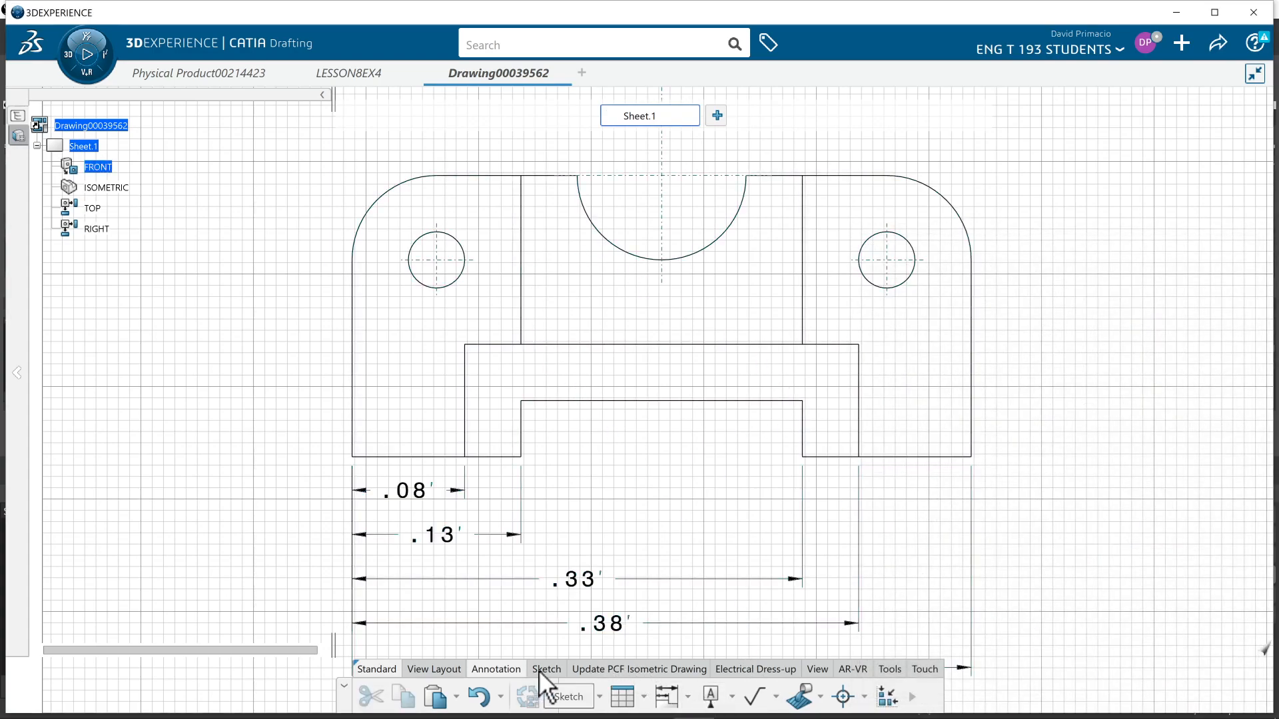
# - Hide the grid on the drawing sheet
pyautogui.click(814, 669)
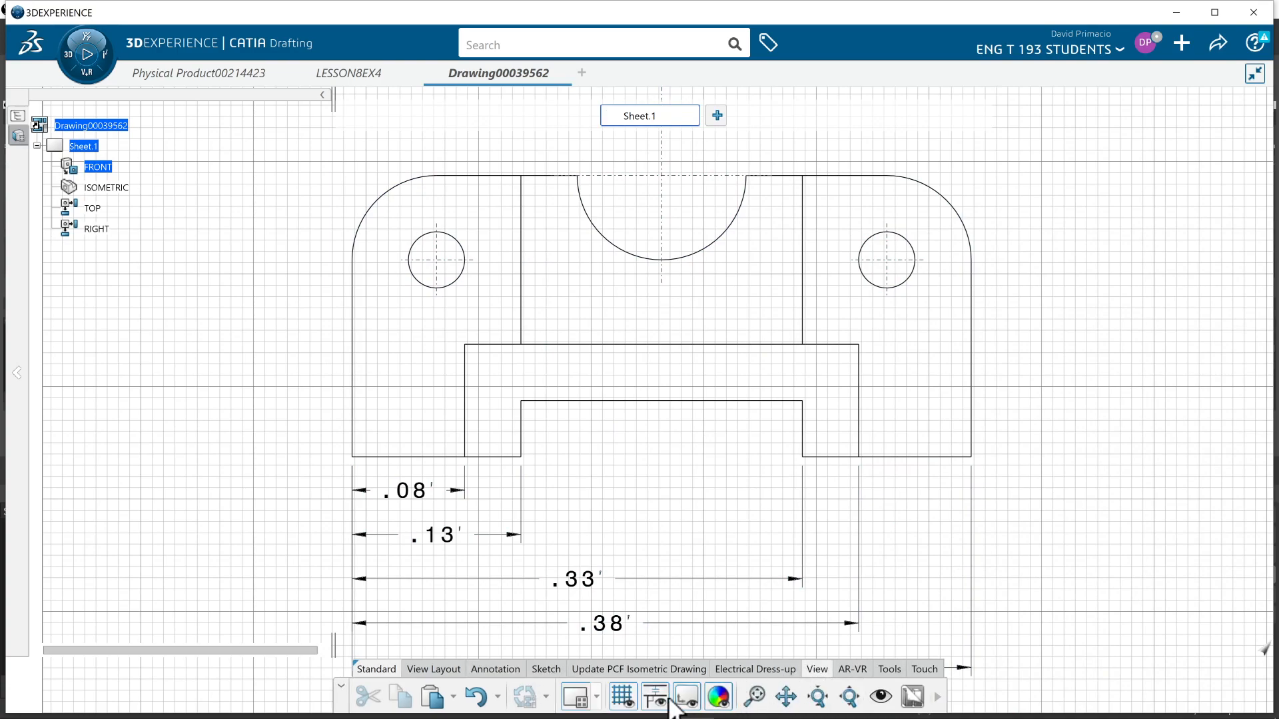
pyautogui.click(625, 699)
pyautogui.moveTo(711, 465)
pyautogui.mouseDown(button='middle')
pyautogui.moveTo(725, 501)
pyautogui.moveTo(712, 476)
pyautogui.mouseUp(button='middle')
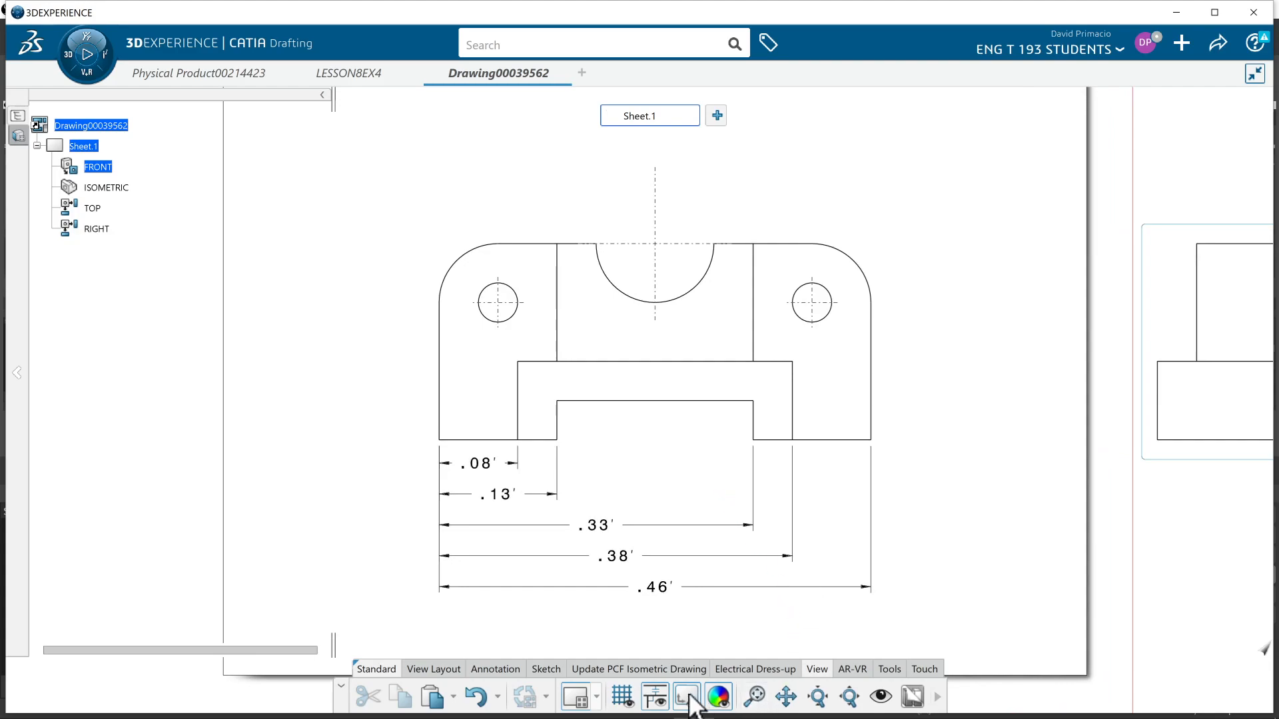
# - Create stacked dimensions from the front view's left edge to its right edge, both holes and the semicircular notch, placed above the view
pyautogui.click(514, 669)
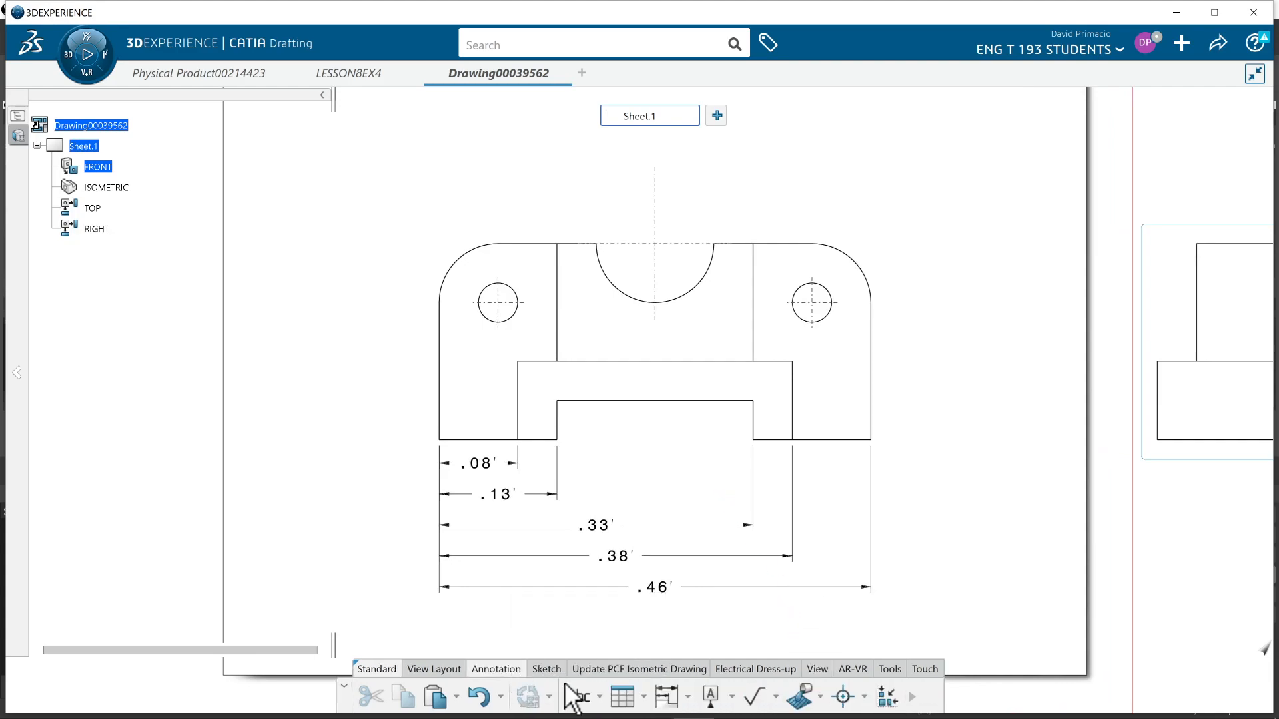
pyautogui.click(666, 696)
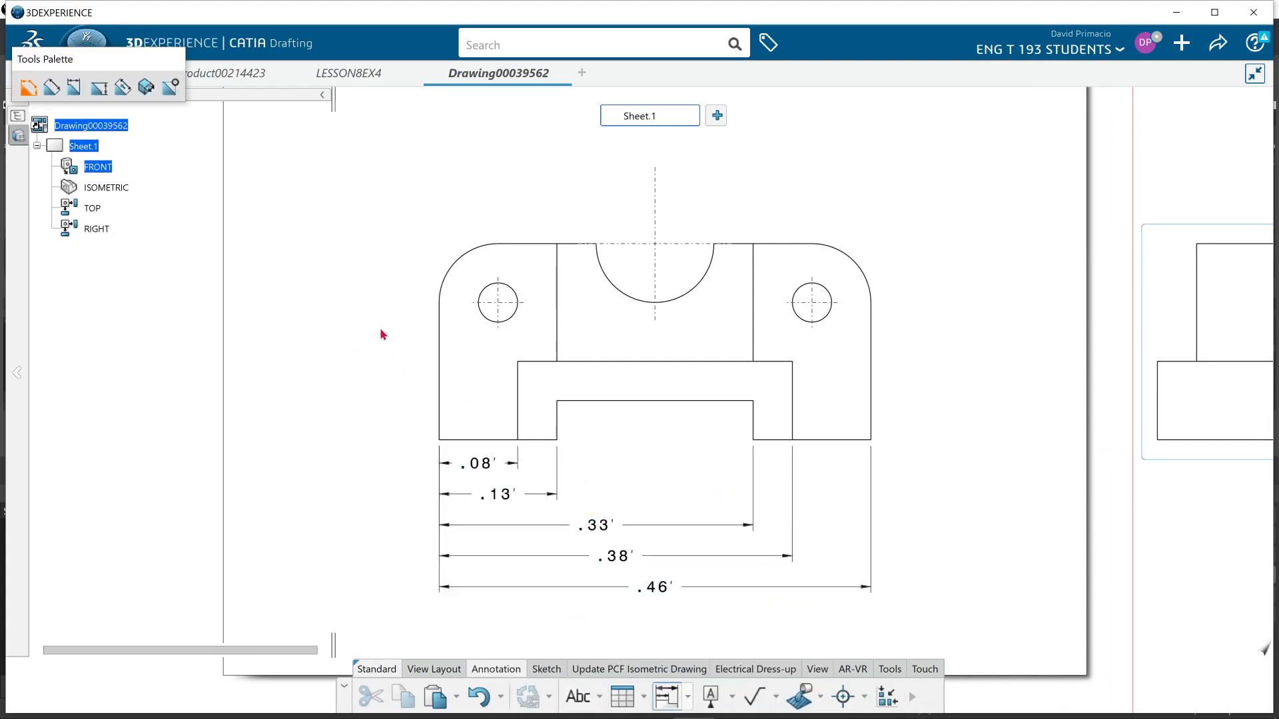
pyautogui.click(441, 333)
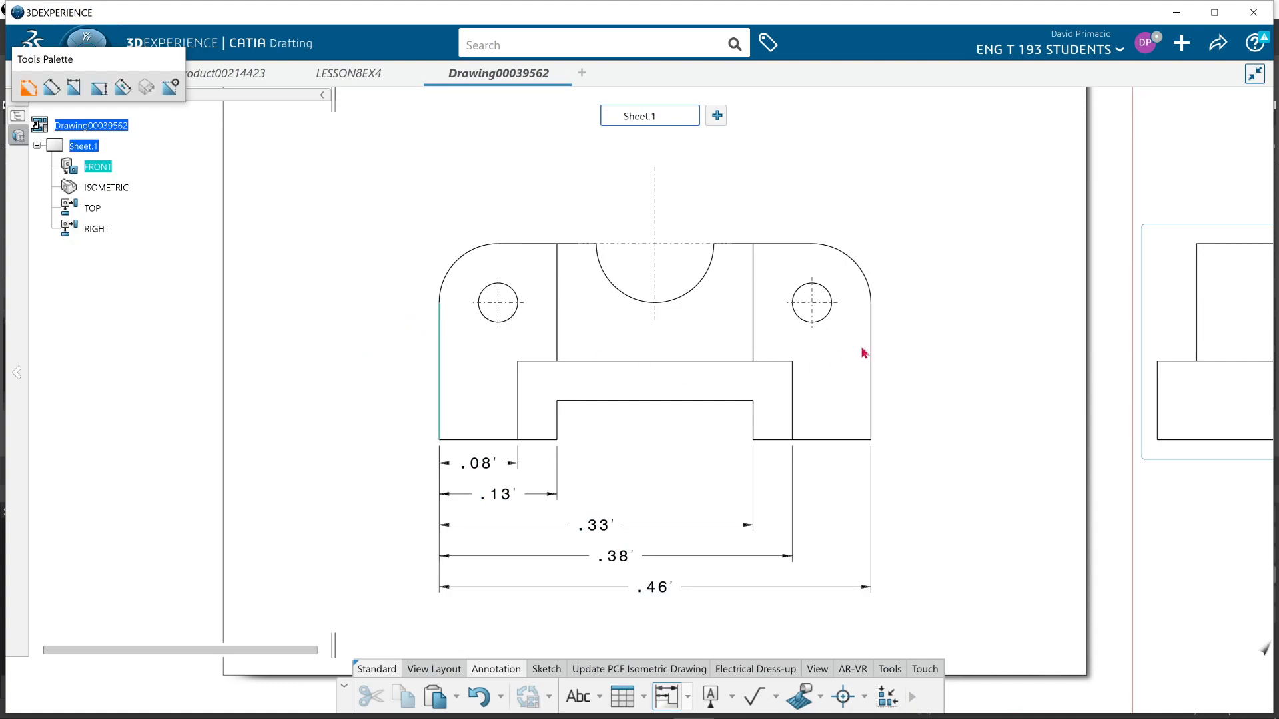
pyautogui.click(871, 339)
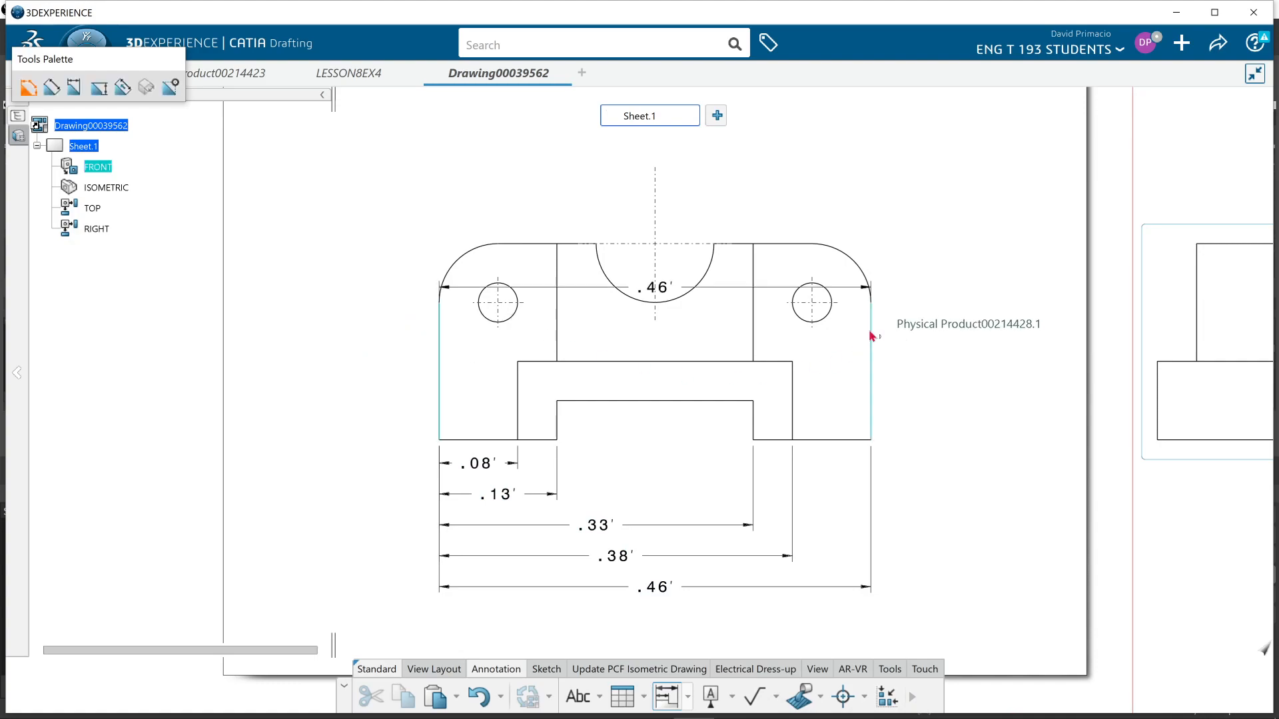
pyautogui.click(826, 287)
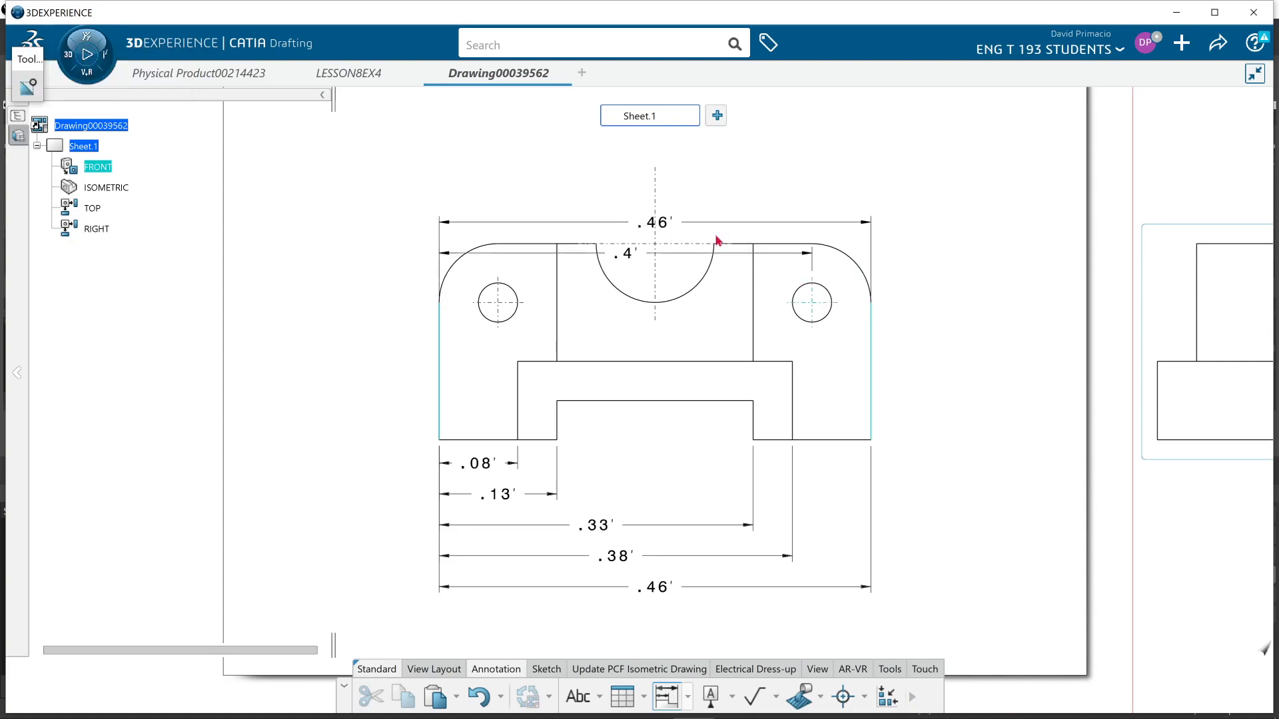
pyautogui.click(513, 285)
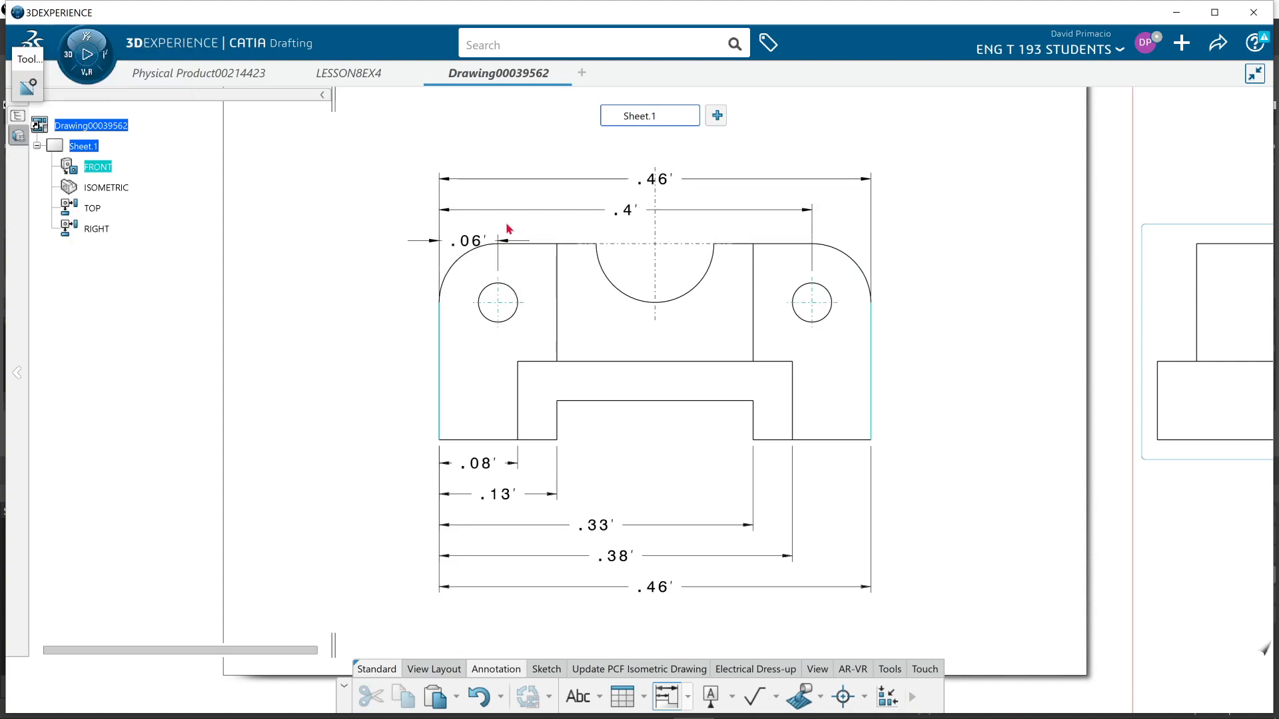
pyautogui.moveTo(676, 199); pyautogui.dragTo(649, 307, button='middle')
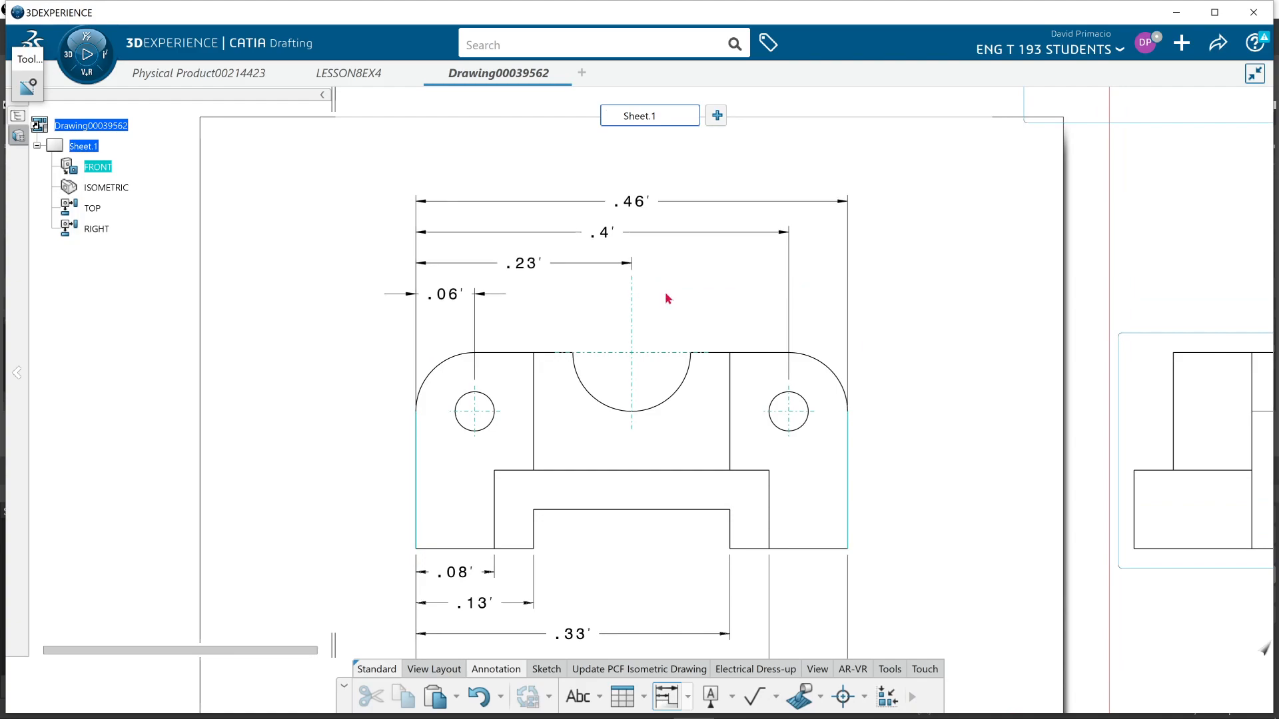
pyautogui.click(673, 285)
pyautogui.click(897, 343)
# - Select the front view's geometry together with the dimension stacks above and below it
pyautogui.moveTo(905, 325)
pyautogui.mouseDown(button='middle')
pyautogui.moveTo(922, 331)
pyautogui.moveTo(914, 347)
pyautogui.mouseUp(button='middle')
pyautogui.moveTo(407, 180); pyautogui.dragTo(902, 646)
pyautogui.rightClick(753, 616)
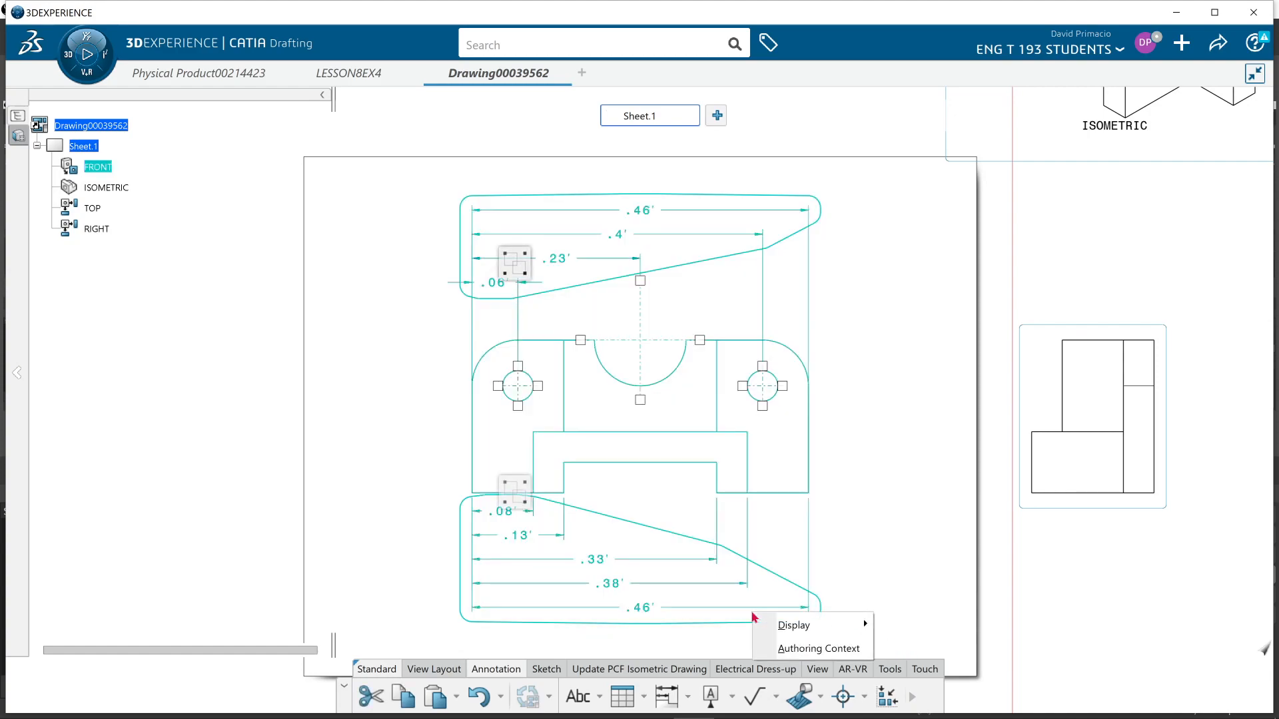
pyautogui.click(718, 584)
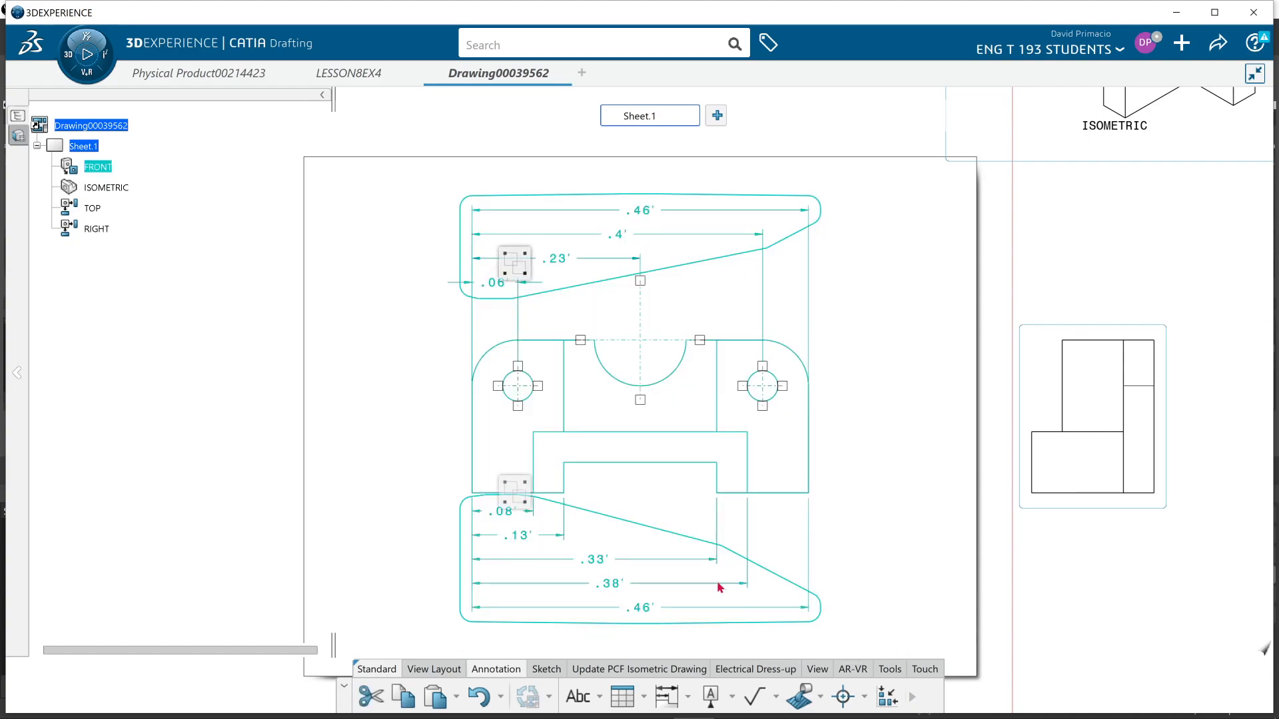
pyautogui.rightClick(719, 587)
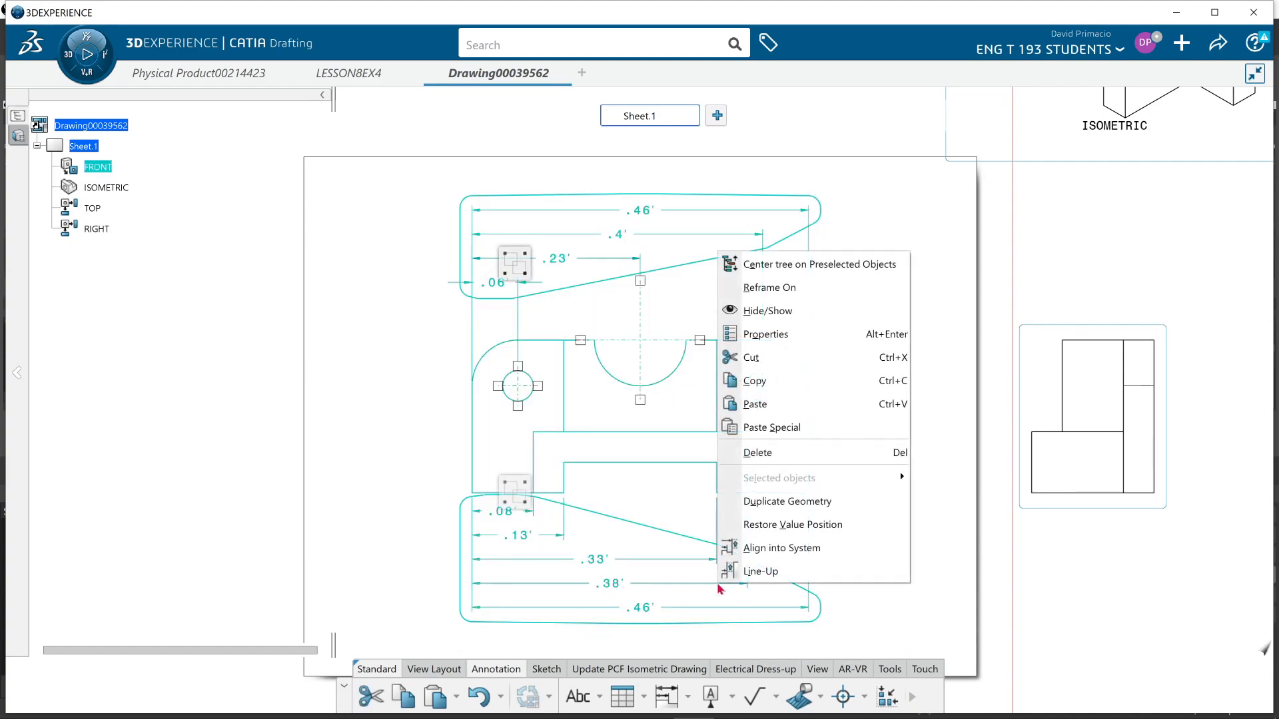
pyautogui.click(810, 353)
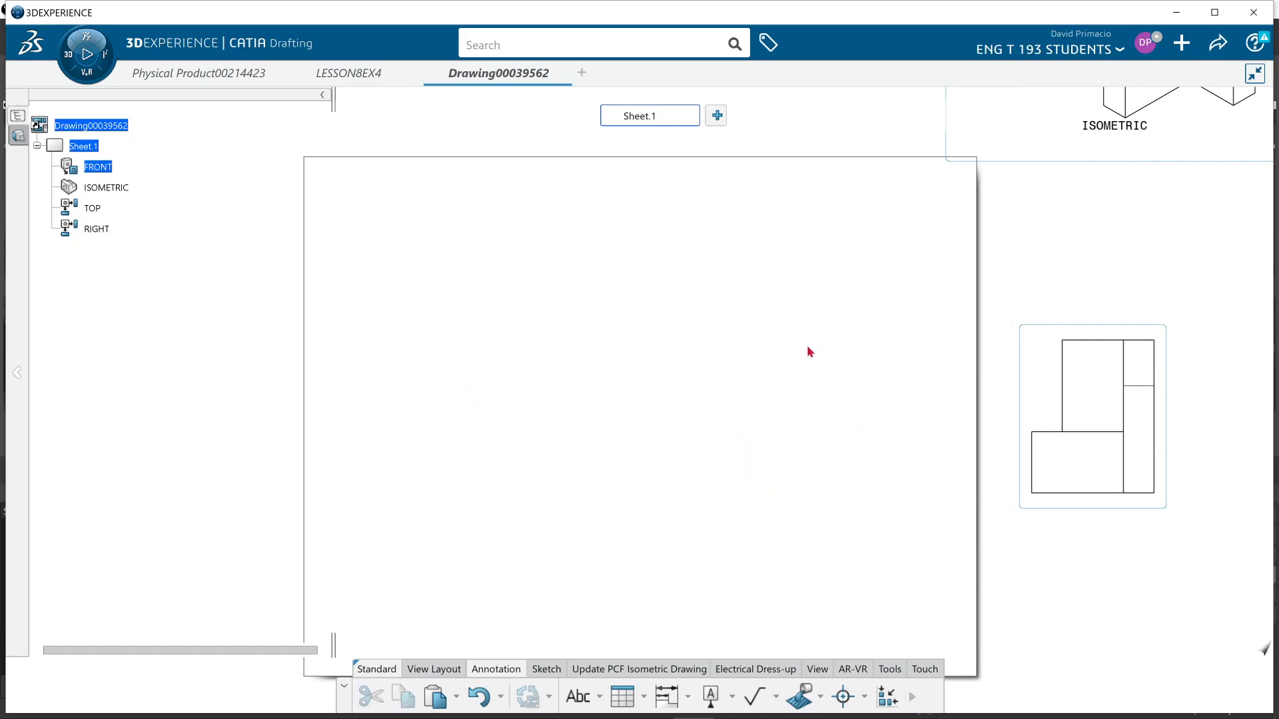
pyautogui.hotkey('ctrl', 'z')
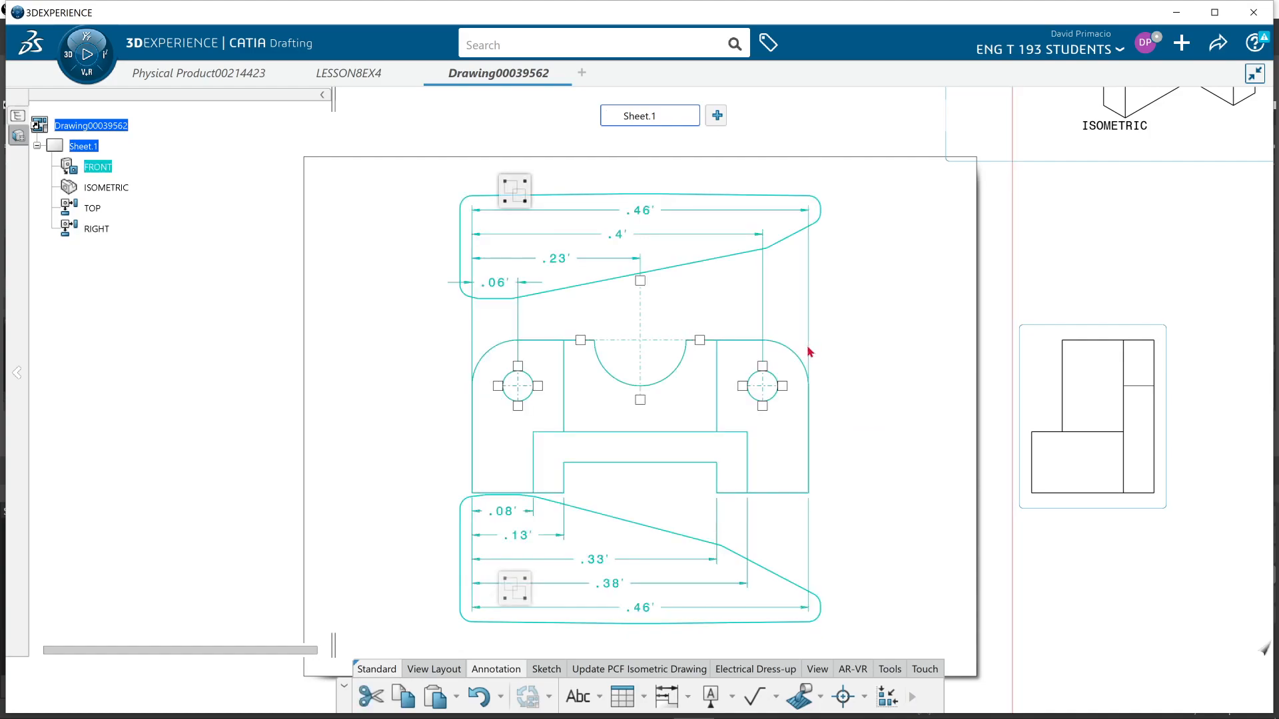
# - Set the main value format description of all selected dimensions to NUM.DINC
pyautogui.rightClick(638, 557)
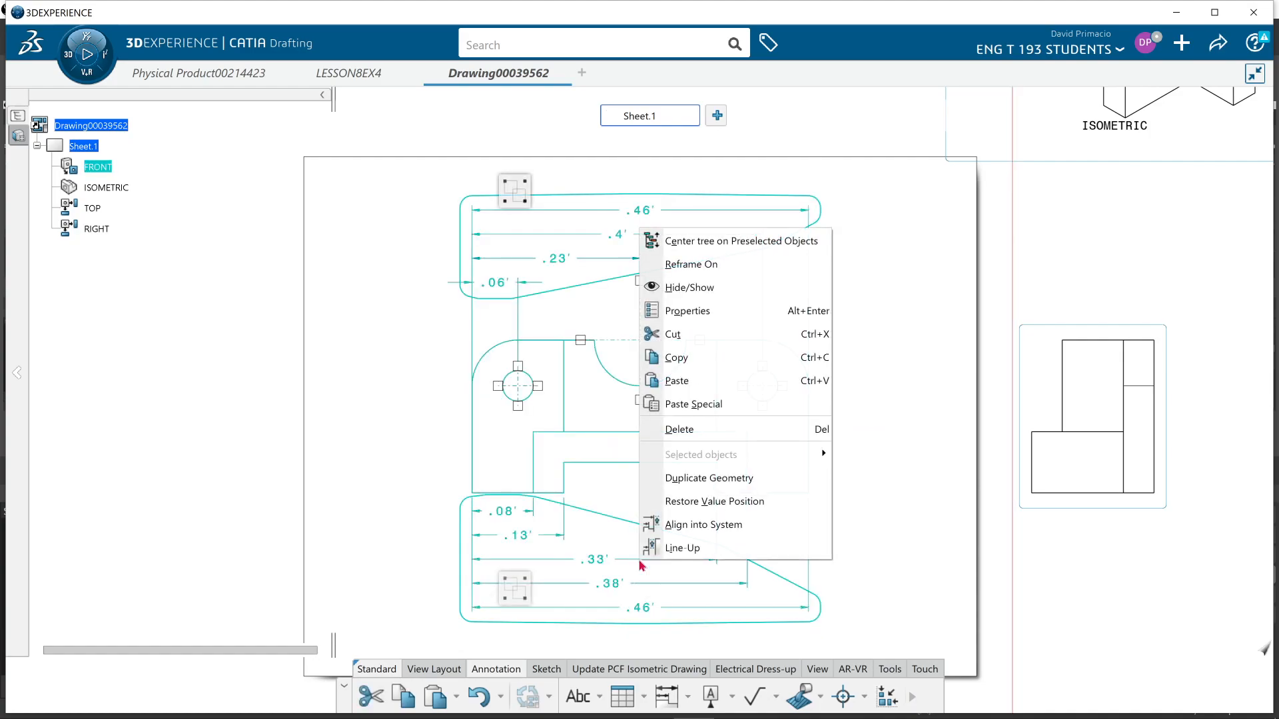
pyautogui.click(719, 311)
pyautogui.click(1037, 286)
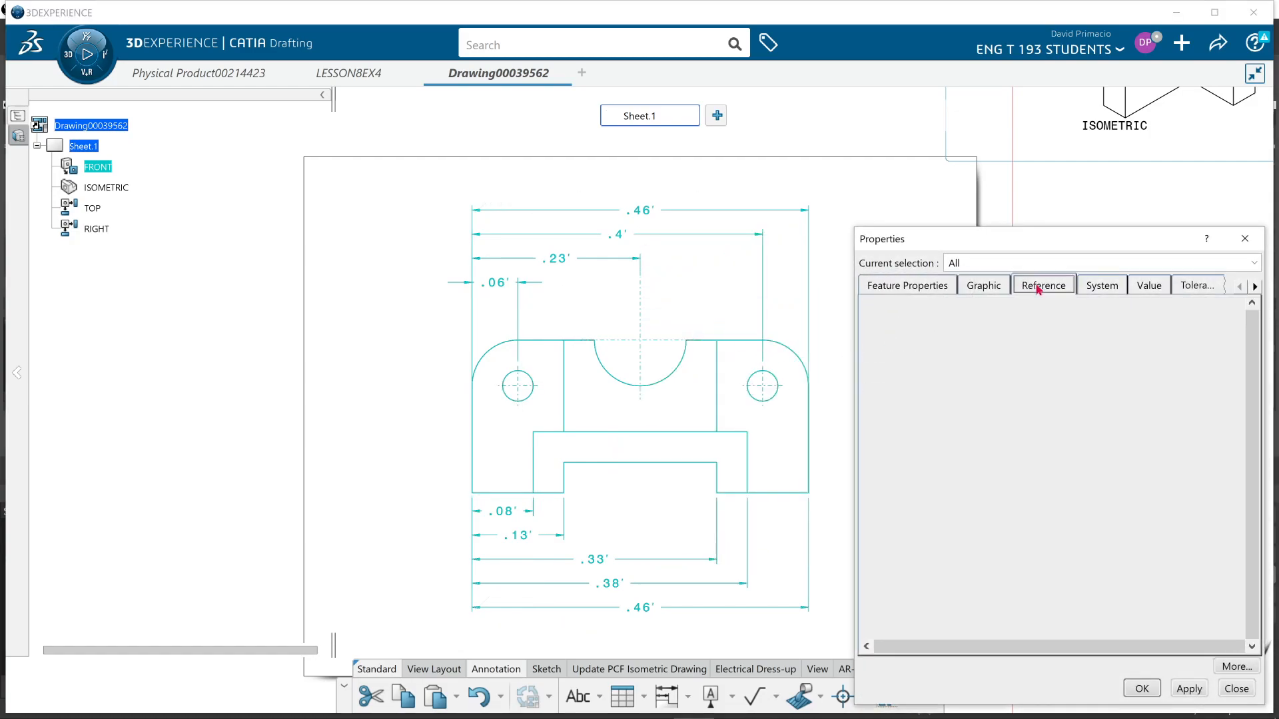
pyautogui.click(1146, 287)
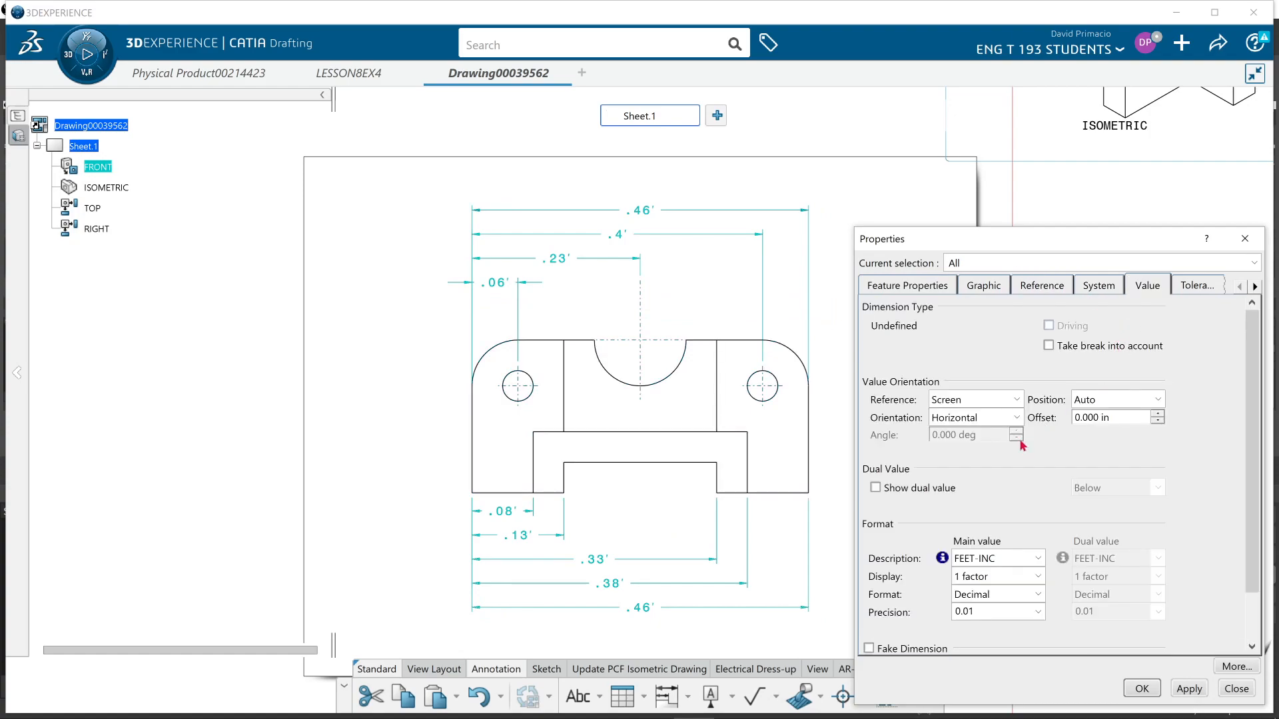
pyautogui.click(1037, 558)
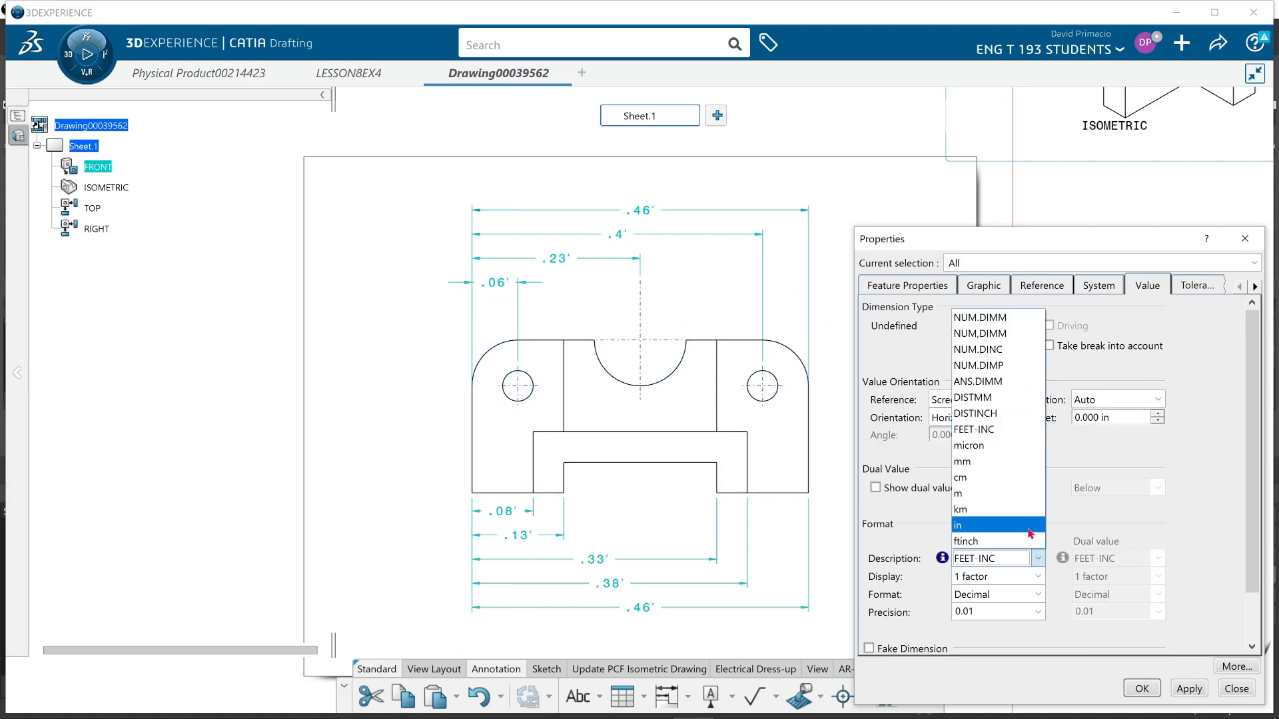
pyautogui.click(987, 349)
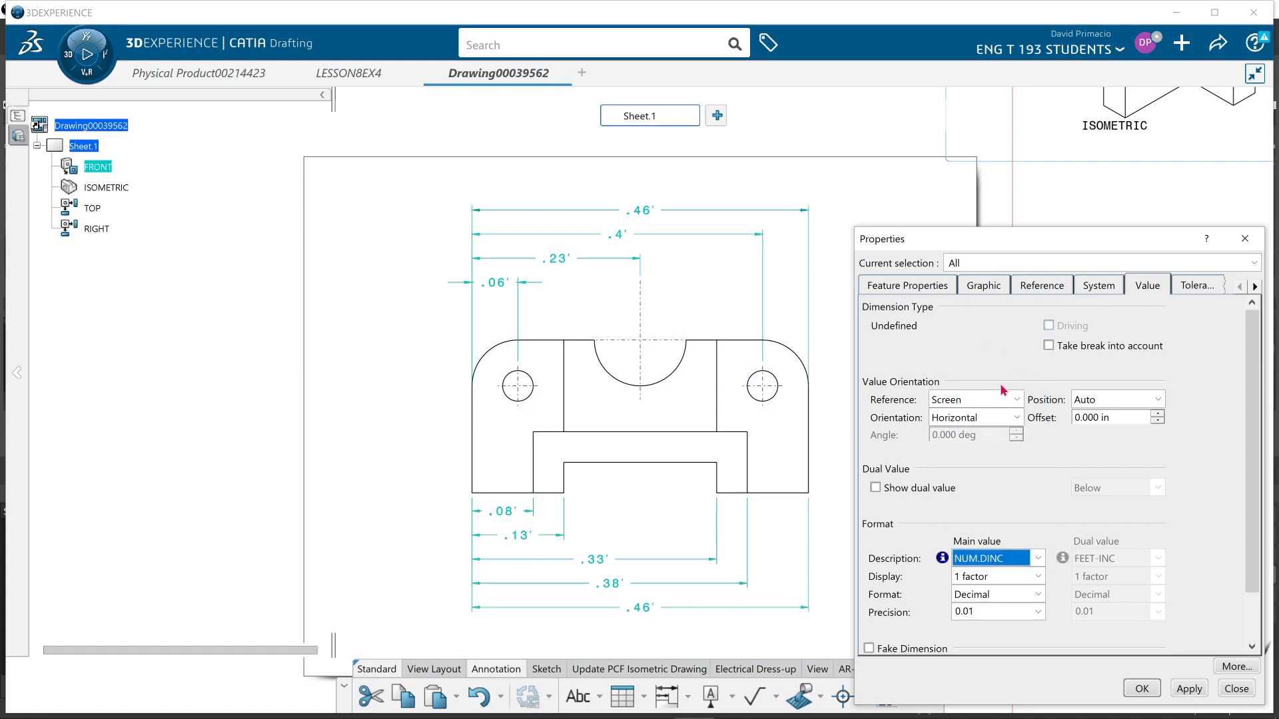
pyautogui.click(1141, 687)
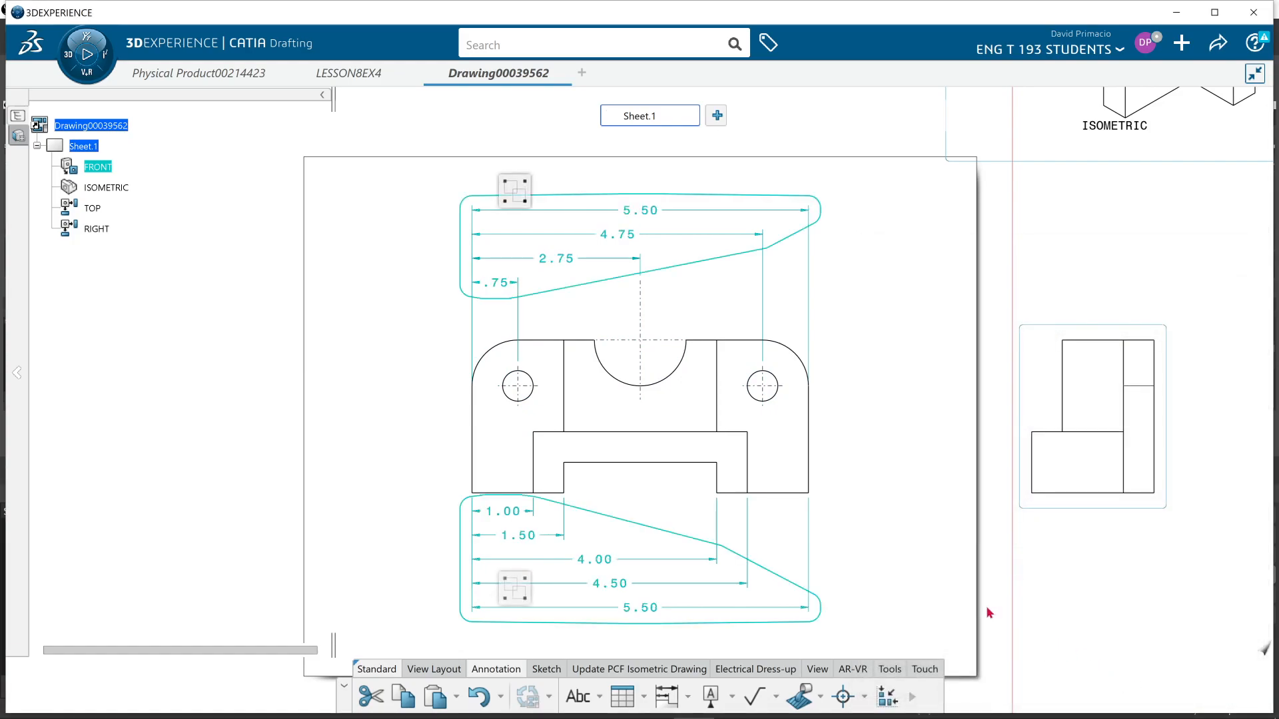
pyautogui.click(837, 419)
# - Examine the stacked dimensions of the front view, especially those to the vertical edges of the stepped base
pyautogui.moveTo(836, 419); pyautogui.dragTo(816, 508, button='middle')
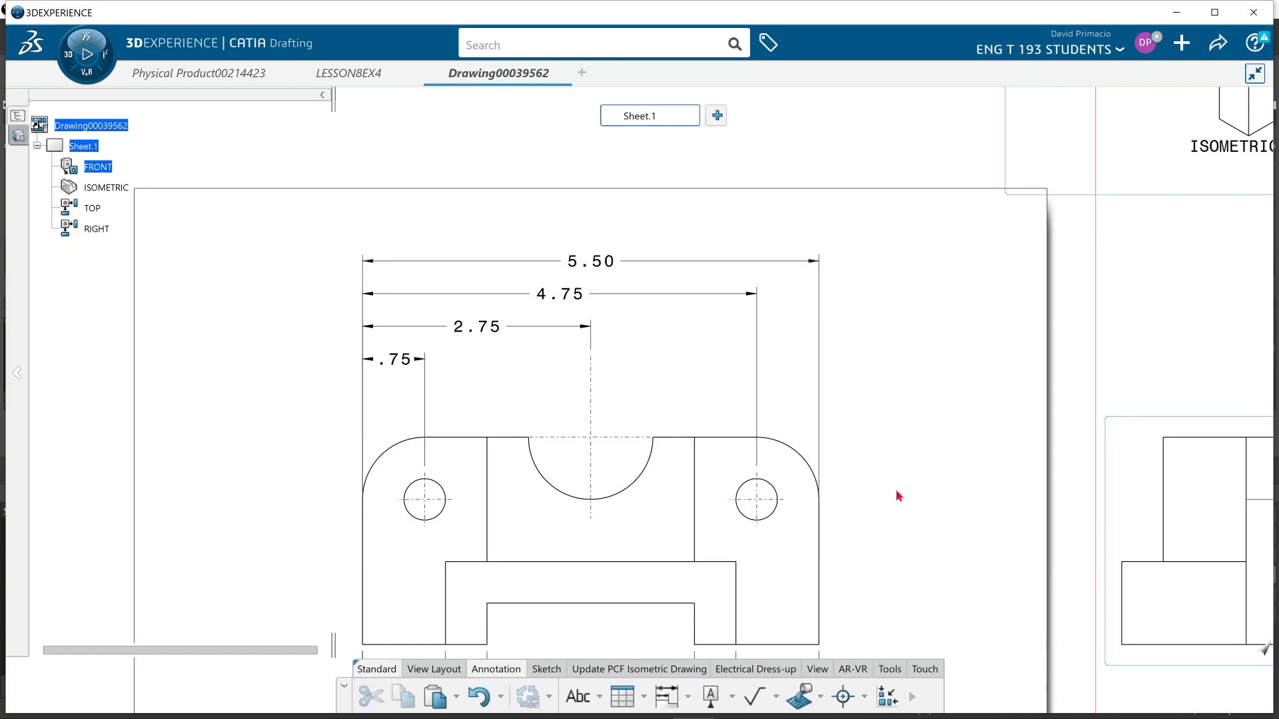
pyautogui.moveTo(603, 627)
pyautogui.mouseDown(button='middle')
pyautogui.moveTo(562, 557)
pyautogui.moveTo(551, 389)
pyautogui.moveTo(546, 399)
pyautogui.mouseUp(button='middle')
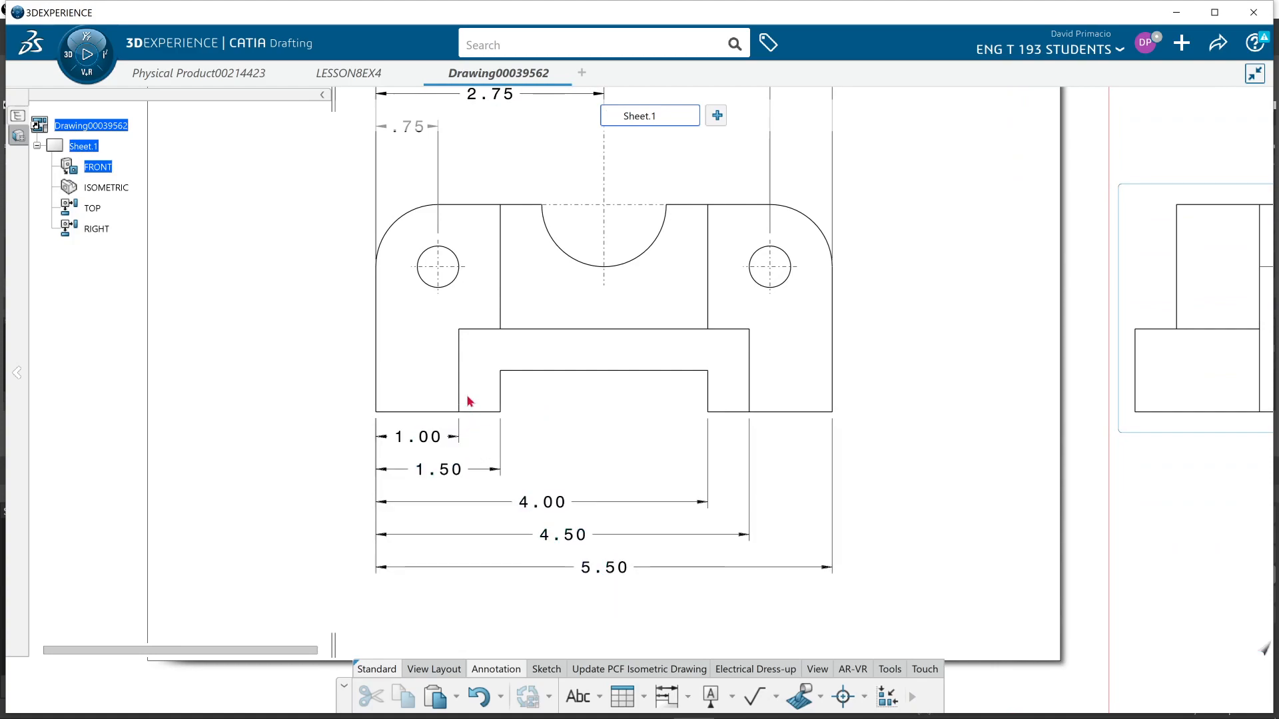
pyautogui.moveTo(460, 437); pyautogui.dragTo(473, 386, button='middle')
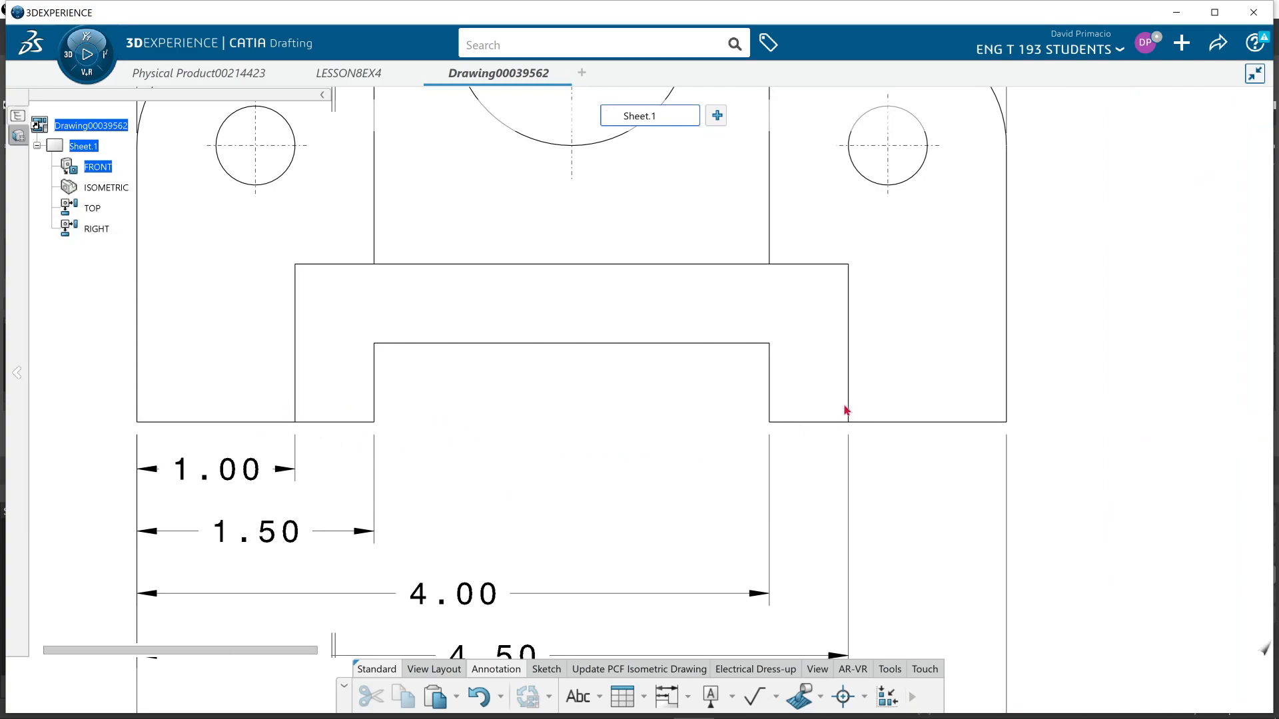
pyautogui.moveTo(613, 491)
pyautogui.mouseDown(button='middle')
pyautogui.moveTo(673, 451)
pyautogui.moveTo(688, 491)
pyautogui.moveTo(675, 469)
pyautogui.mouseUp(button='middle')
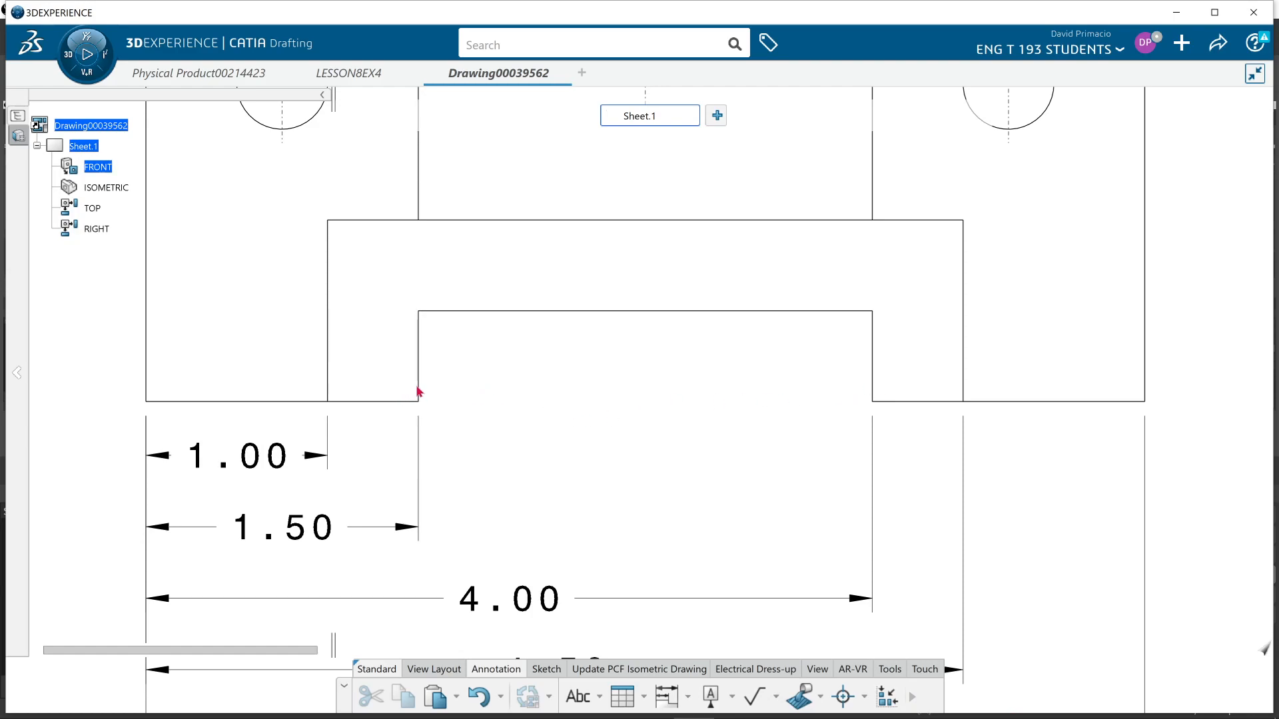
pyautogui.moveTo(525, 550); pyautogui.dragTo(586, 500, button='middle')
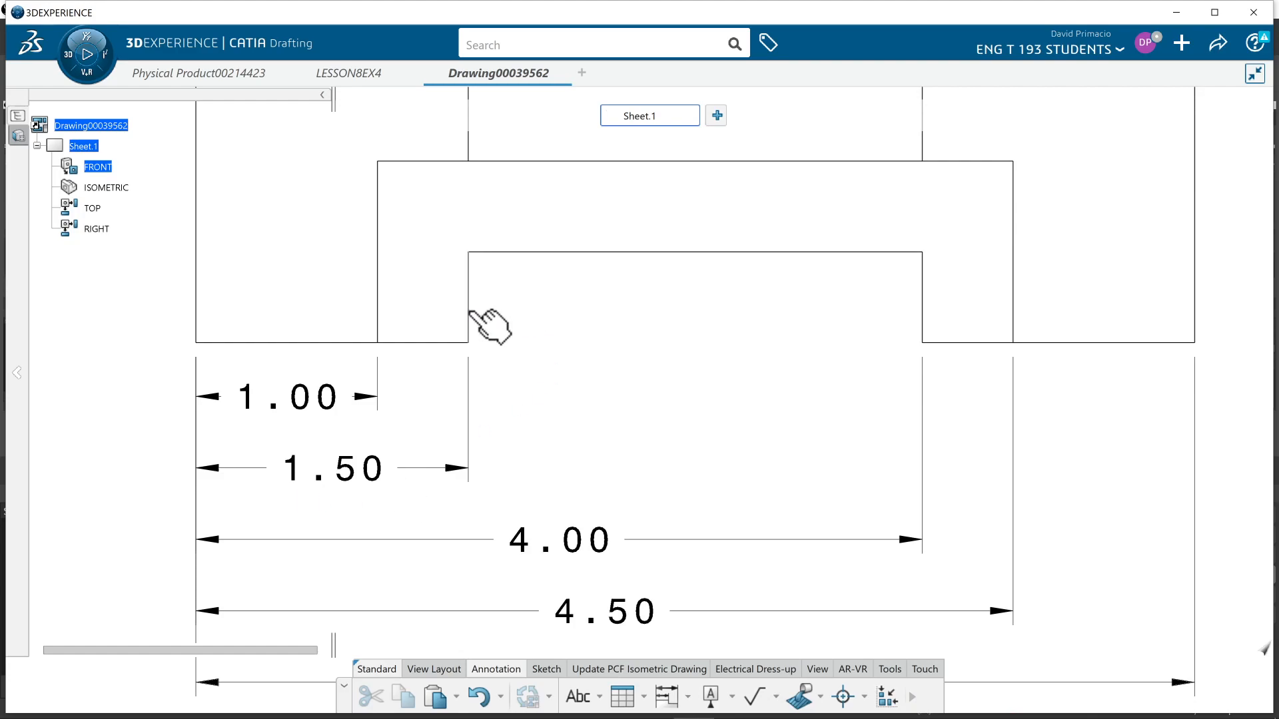
pyautogui.moveTo(773, 353)
pyautogui.mouseDown(button='middle')
pyautogui.moveTo(762, 428)
pyautogui.moveTo(739, 420)
pyautogui.moveTo(701, 478)
pyautogui.moveTo(687, 465)
pyautogui.mouseUp(button='middle')
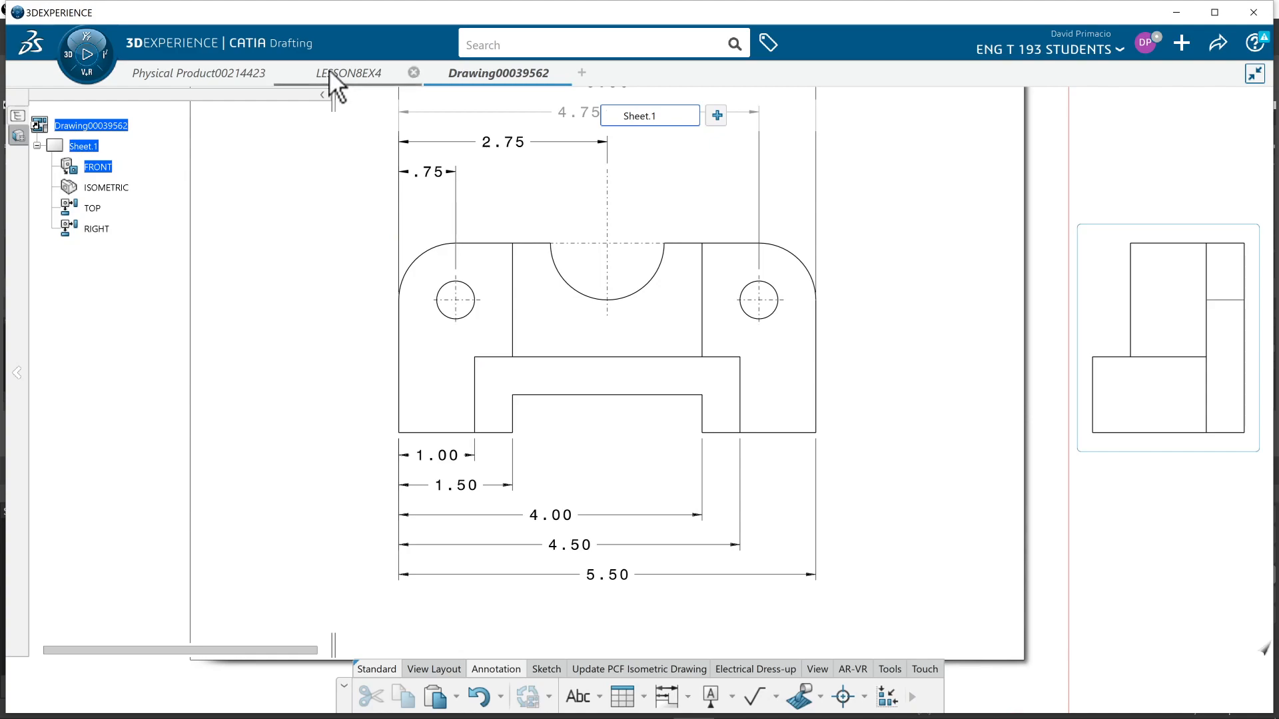
# - Switch to the LESSON8EX4 assembly and hide the Lesson 7 Ex 3 part
pyautogui.click(340, 96)
pyautogui.moveTo(489, 654); pyautogui.dragTo(503, 578, button='middle')
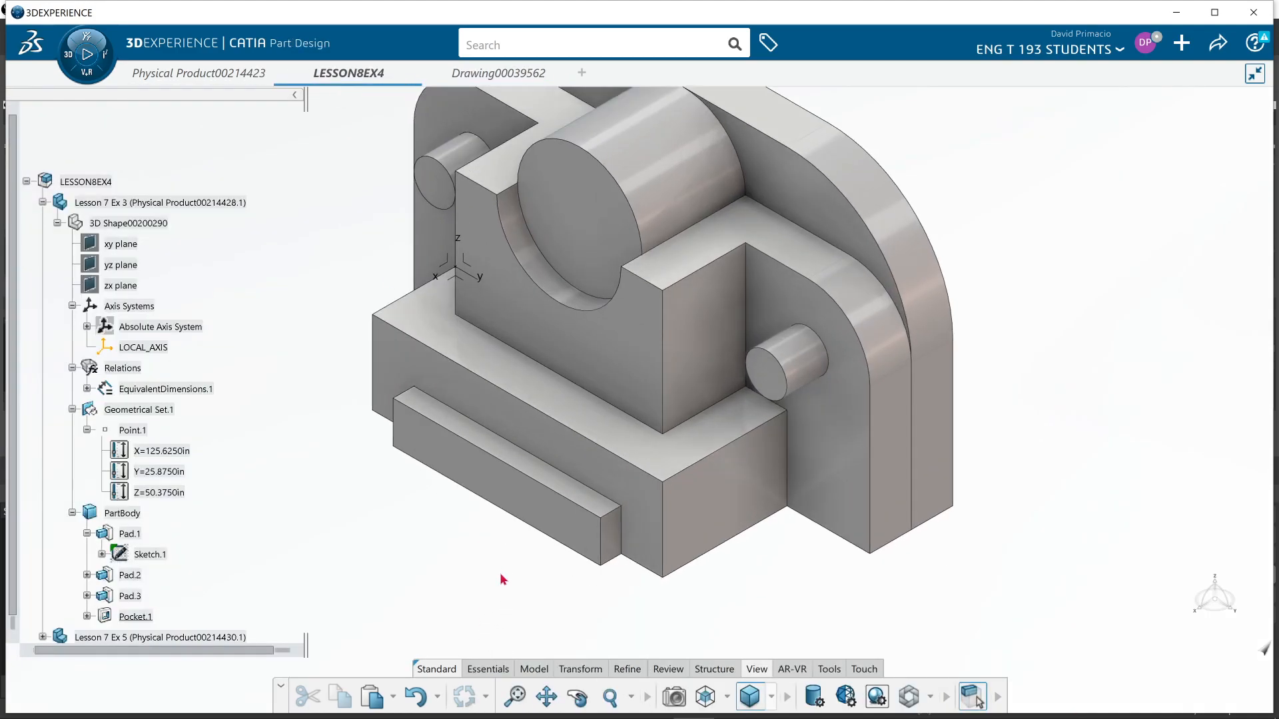
pyautogui.rightClick(165, 204)
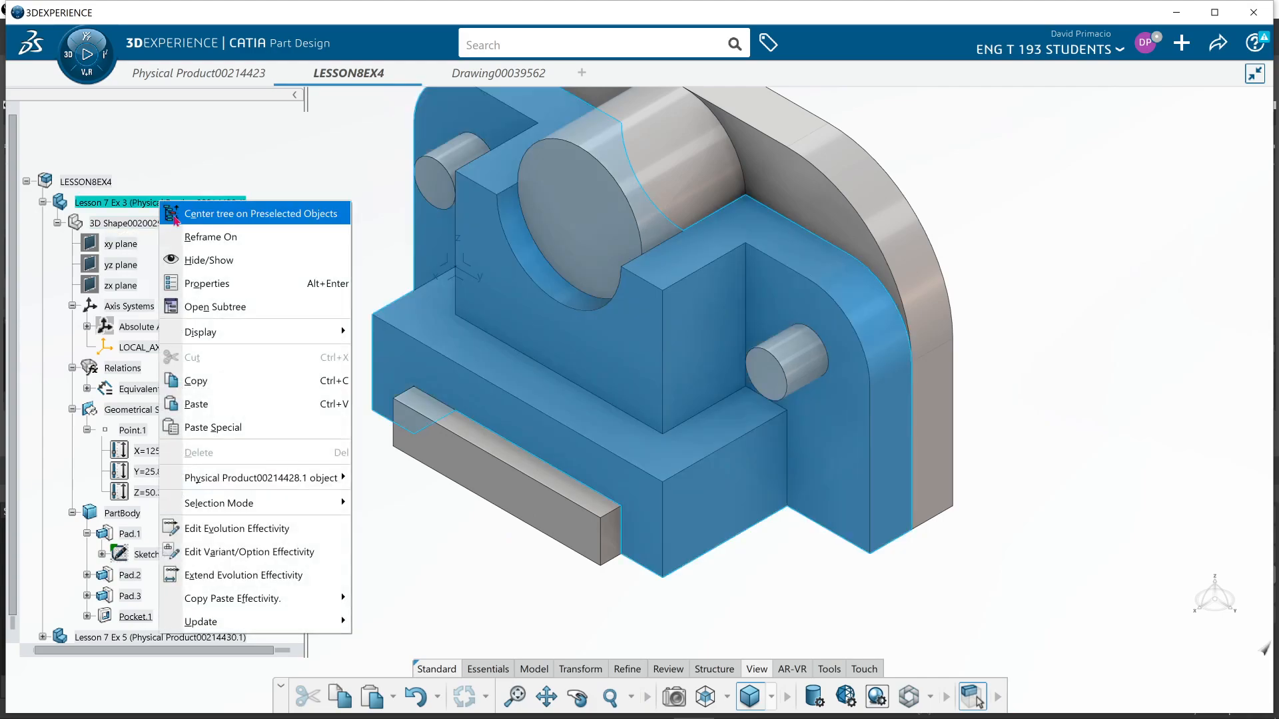
pyautogui.click(213, 263)
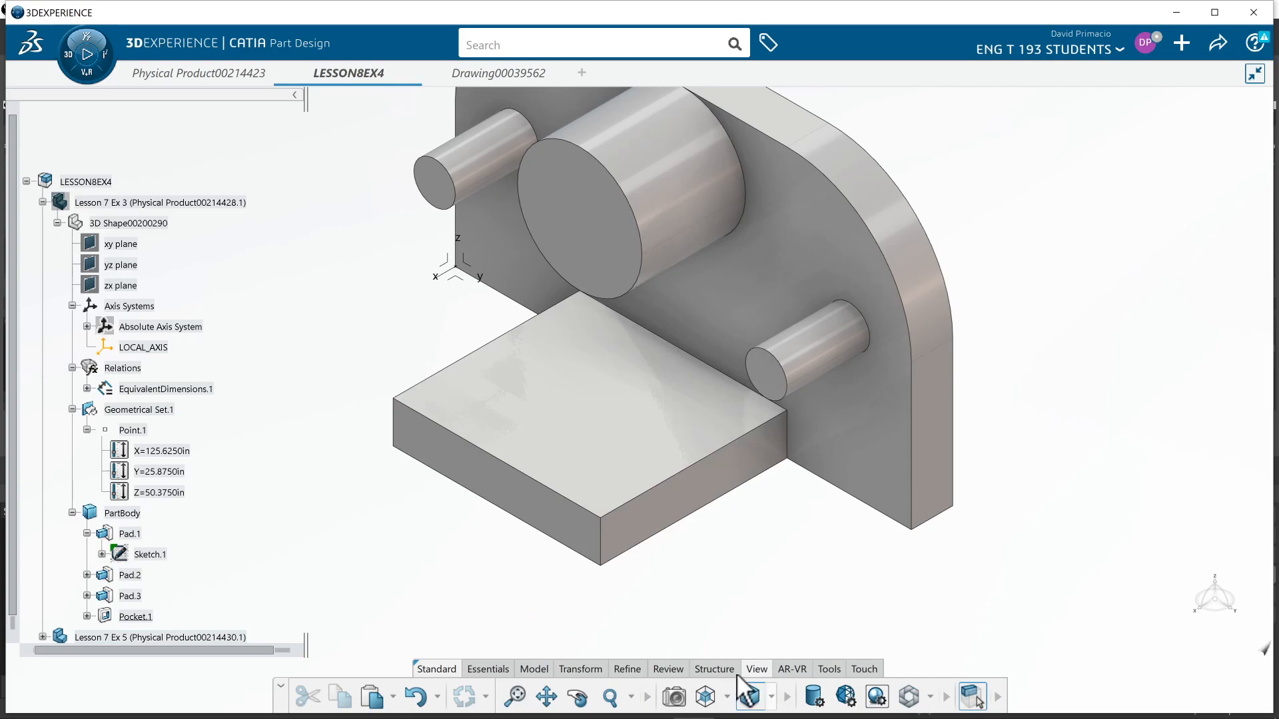
# - Measure the front face of the mating part's protruding base plate
pyautogui.click(823, 667)
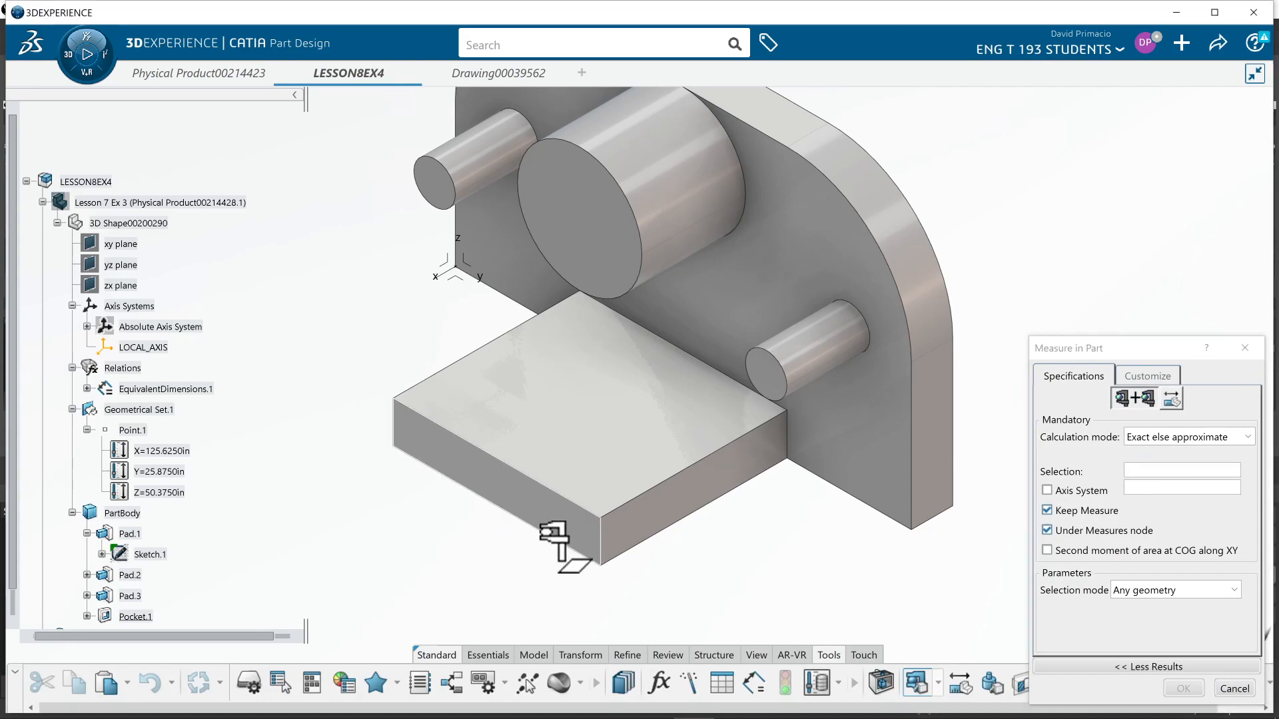
pyautogui.click(546, 530)
pyautogui.moveTo(553, 562); pyautogui.dragTo(783, 624)
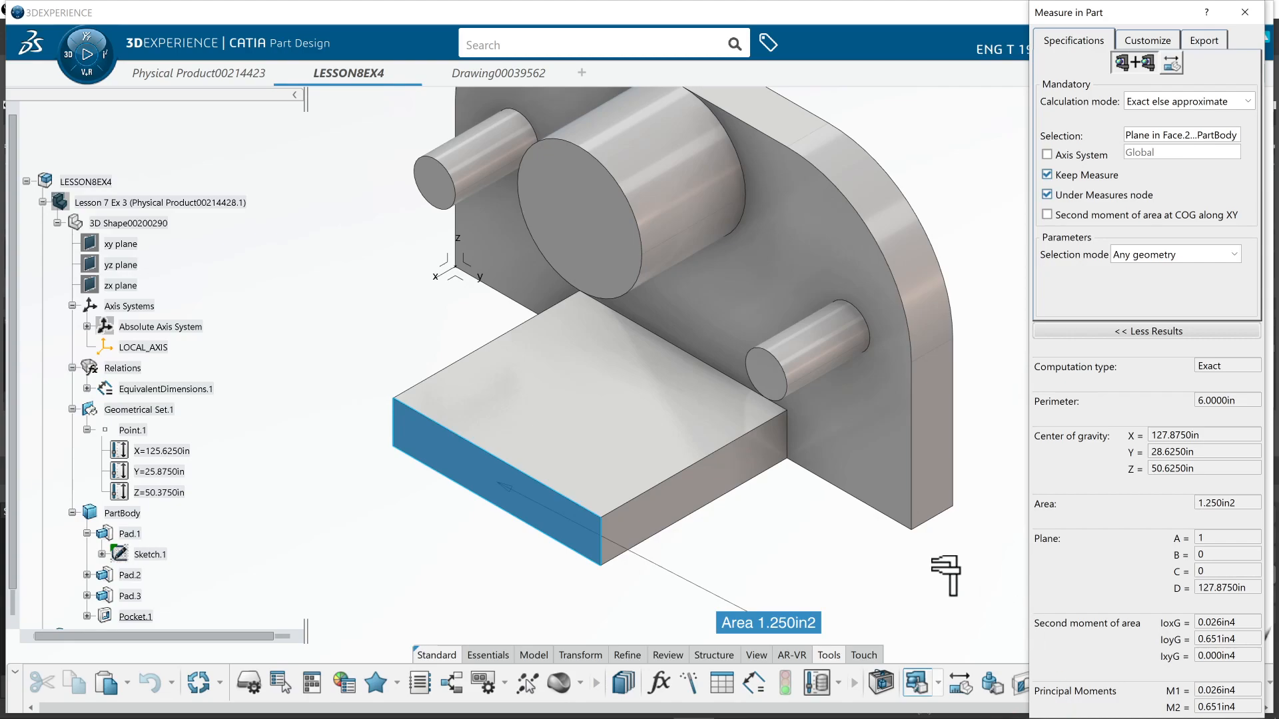
pyautogui.press('Return')
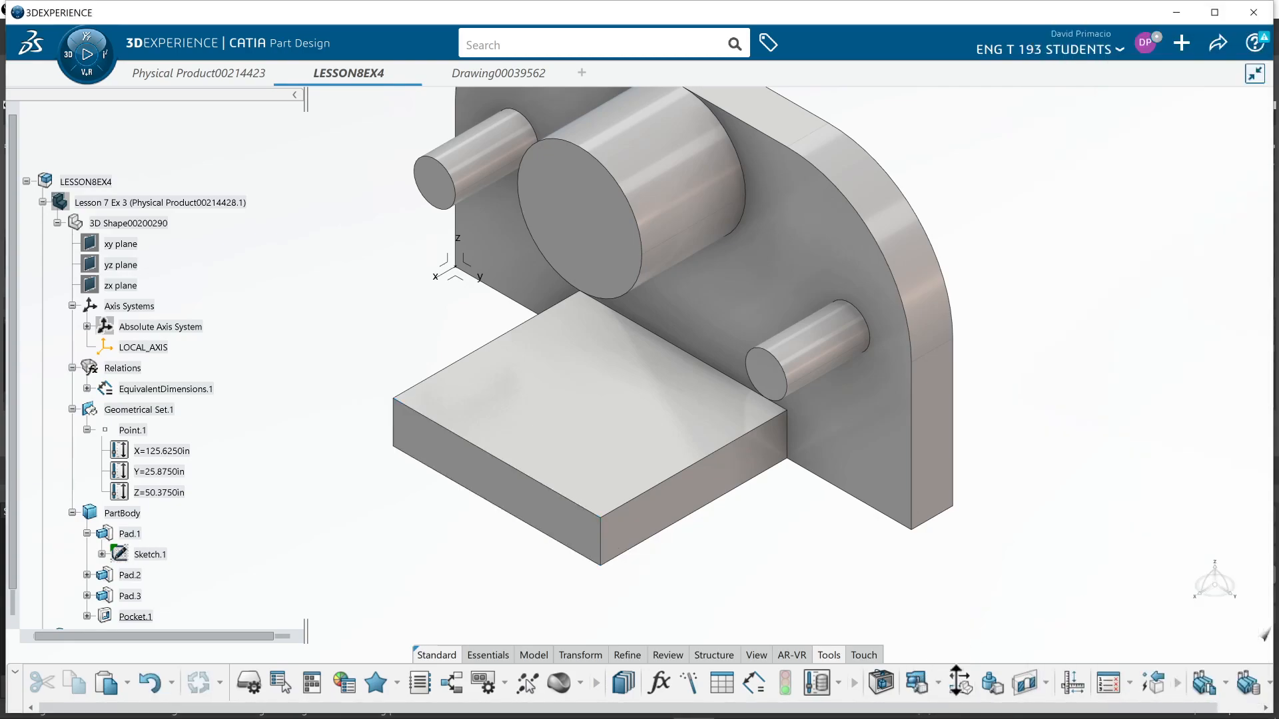
# - Measure the top face of the protruding base plate
pyautogui.click(914, 683)
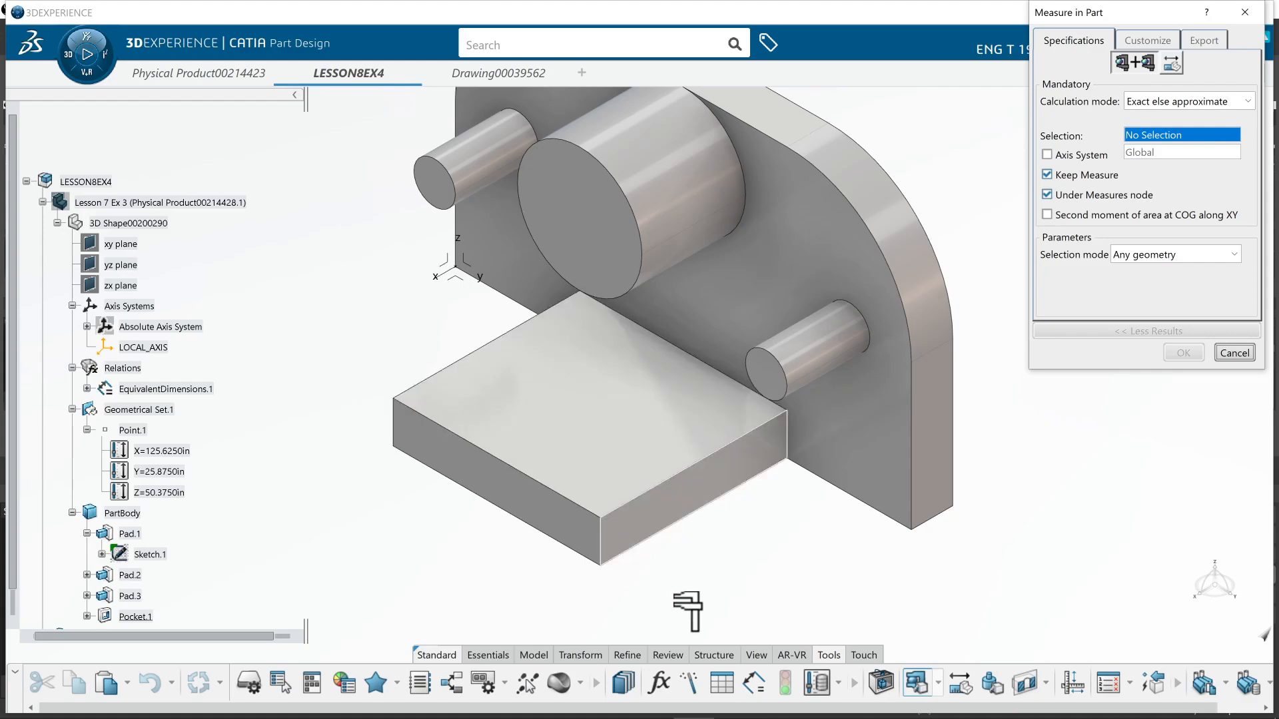
pyautogui.click(527, 466)
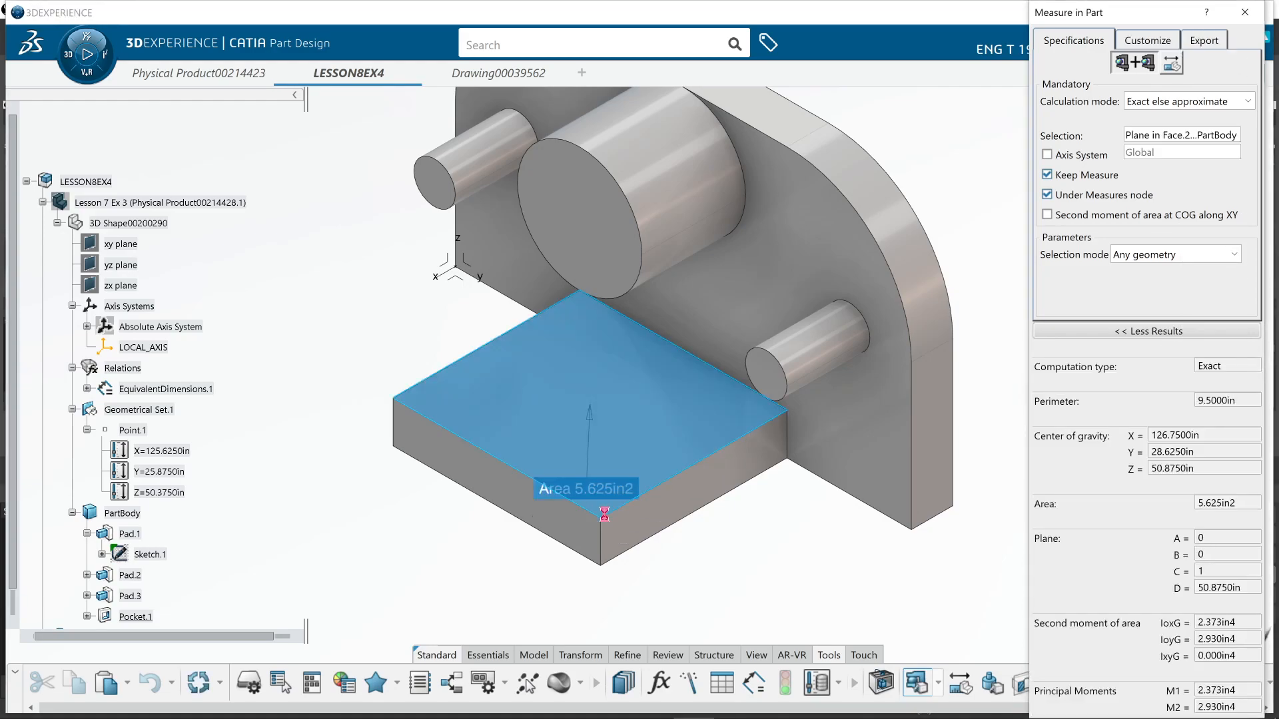
pyautogui.click(914, 679)
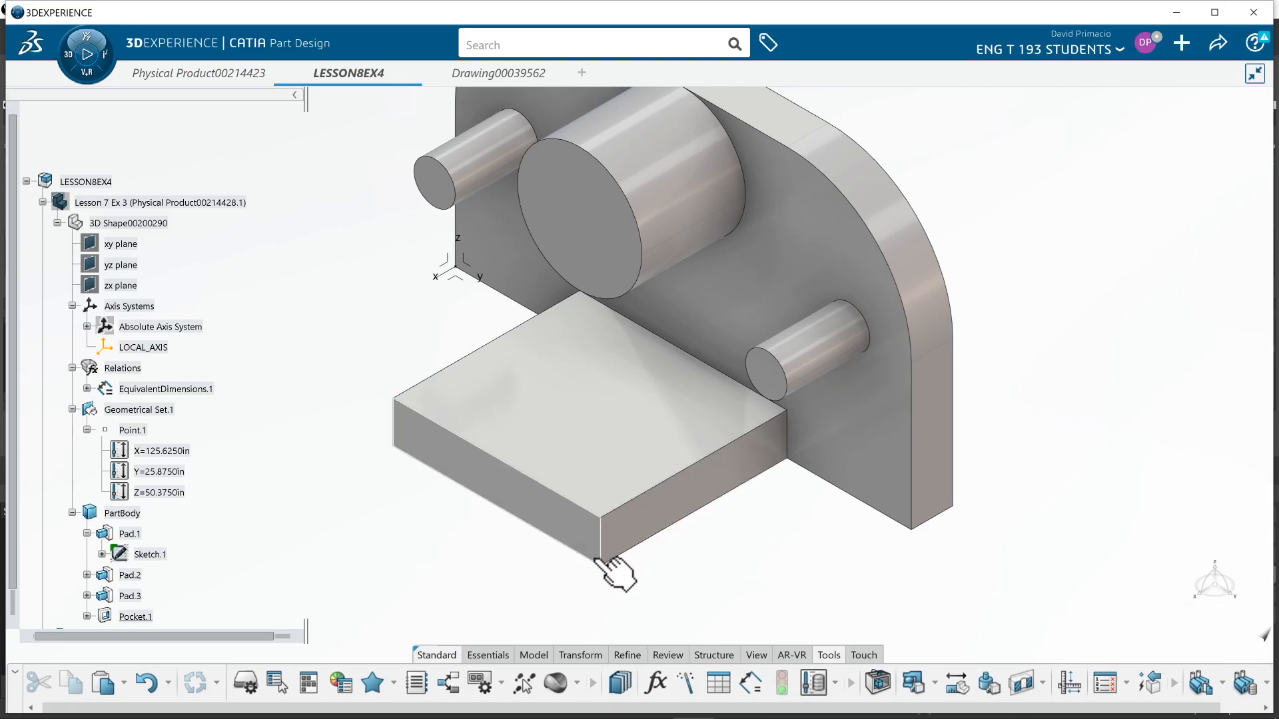
# - Measure the minimum distance between the two side faces of the protruding base plate and keep the measure
pyautogui.moveTo(638, 526); pyautogui.dragTo(646, 494, button='middle')
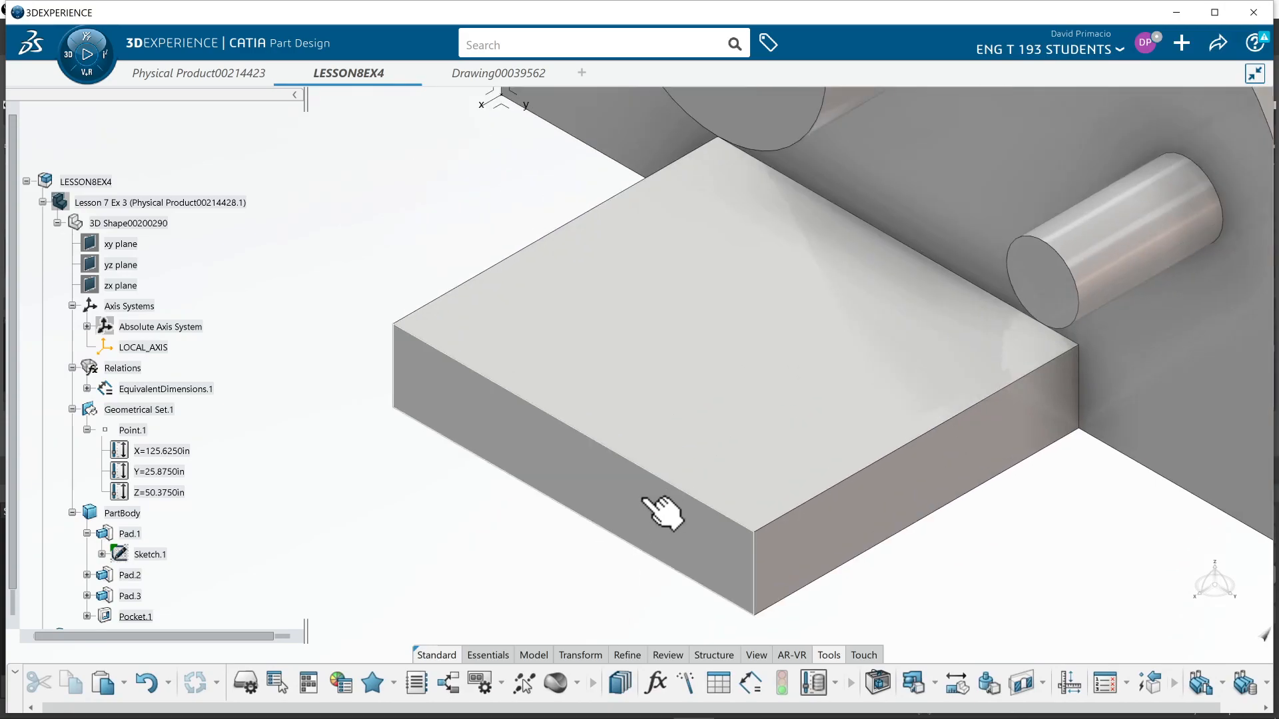
pyautogui.click(642, 551)
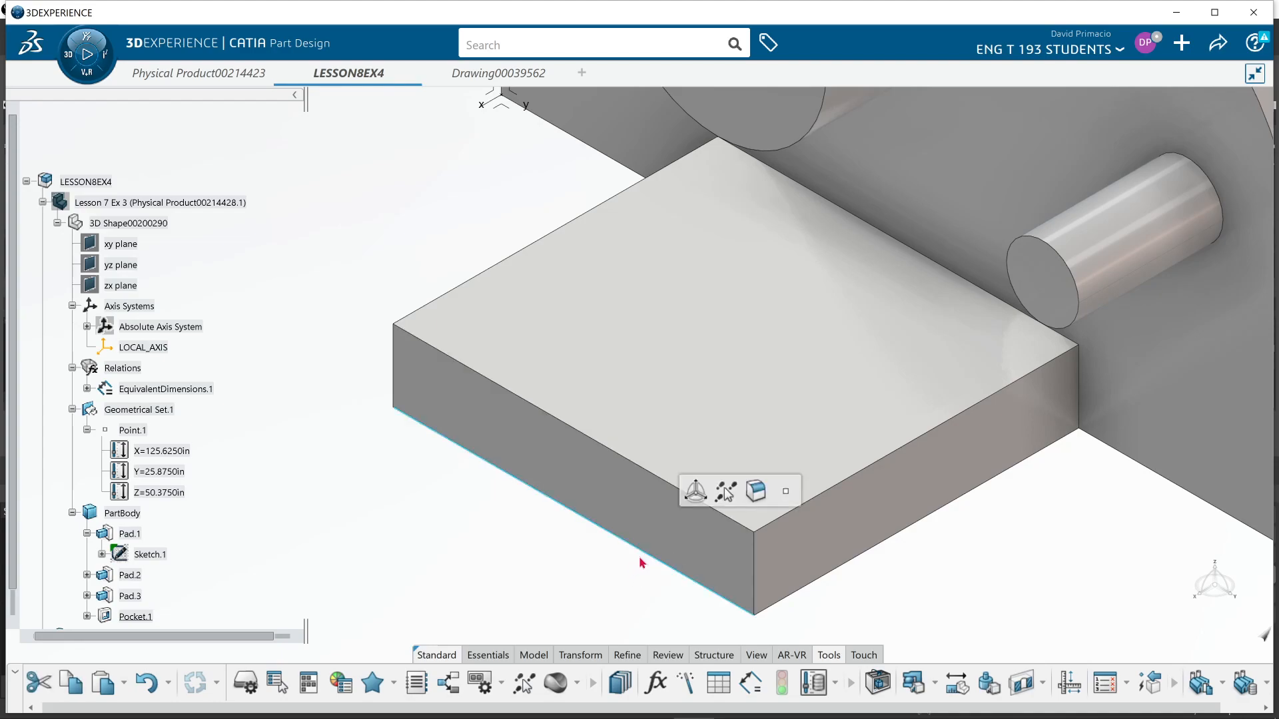
pyautogui.click(913, 682)
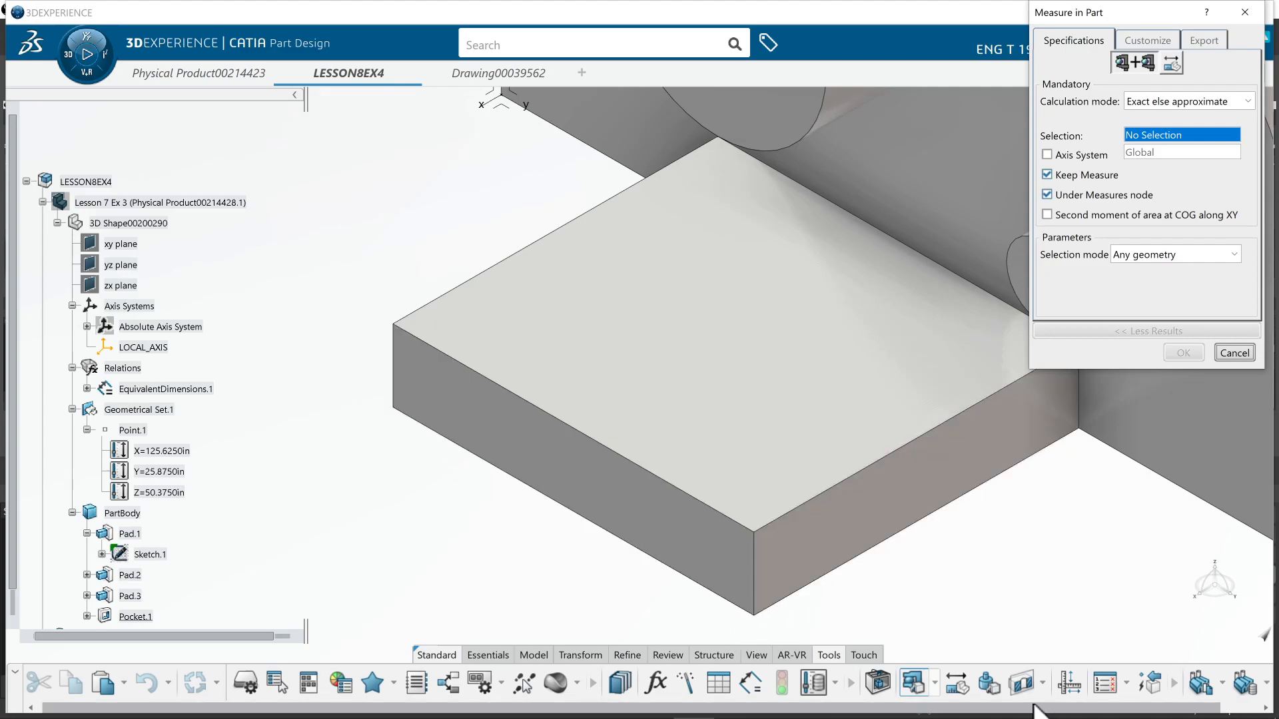
pyautogui.click(957, 682)
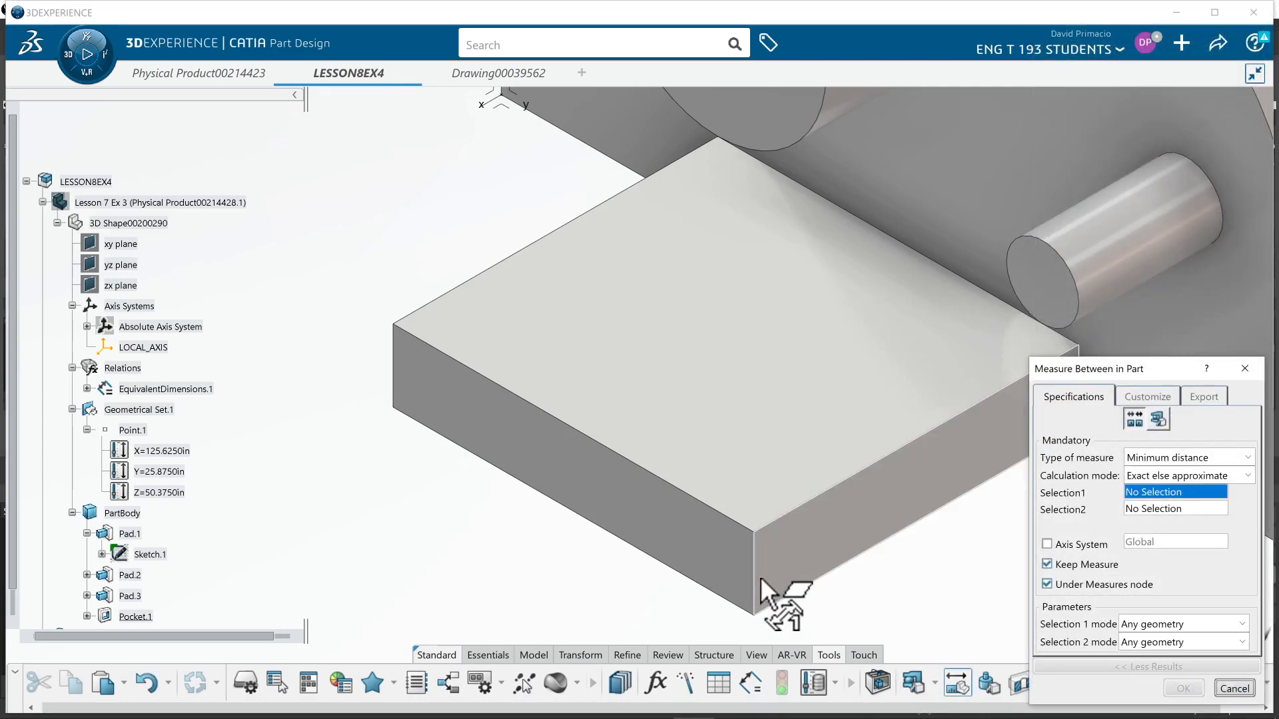
pyautogui.click(756, 577)
pyautogui.moveTo(413, 466); pyautogui.dragTo(510, 480, button='middle')
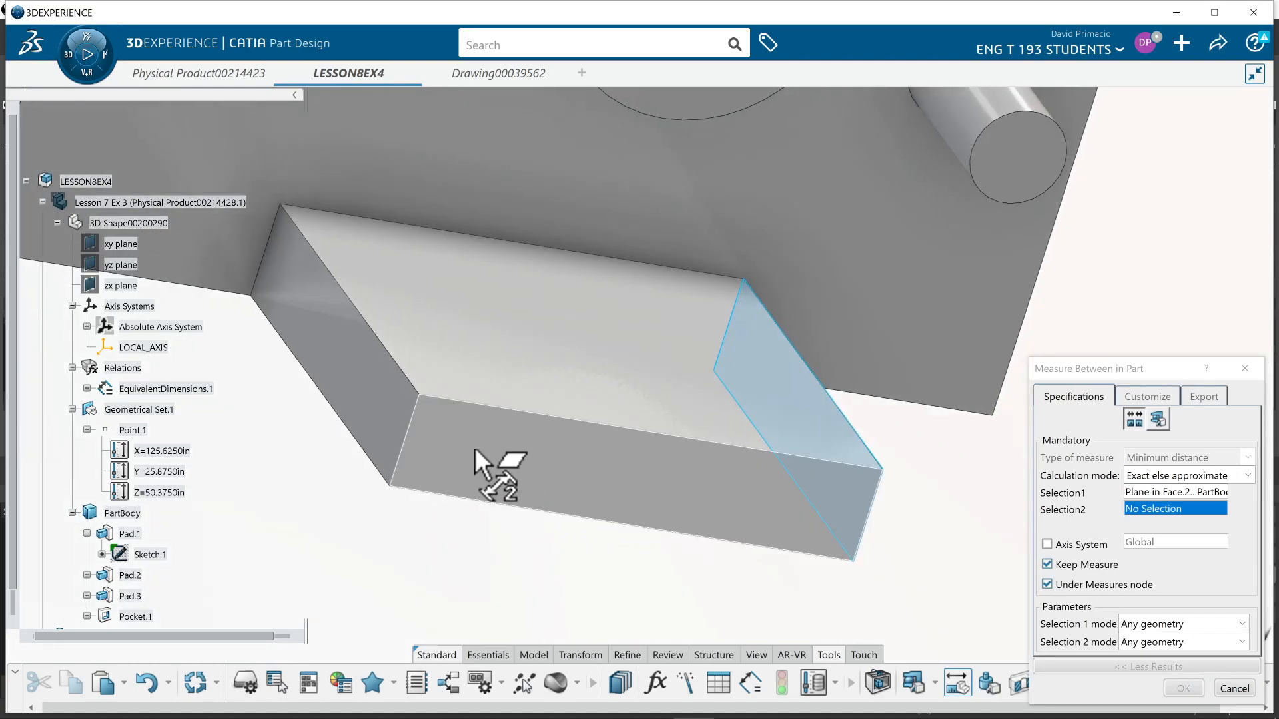
pyautogui.click(346, 393)
pyautogui.moveTo(694, 565); pyautogui.dragTo(626, 595, button='middle')
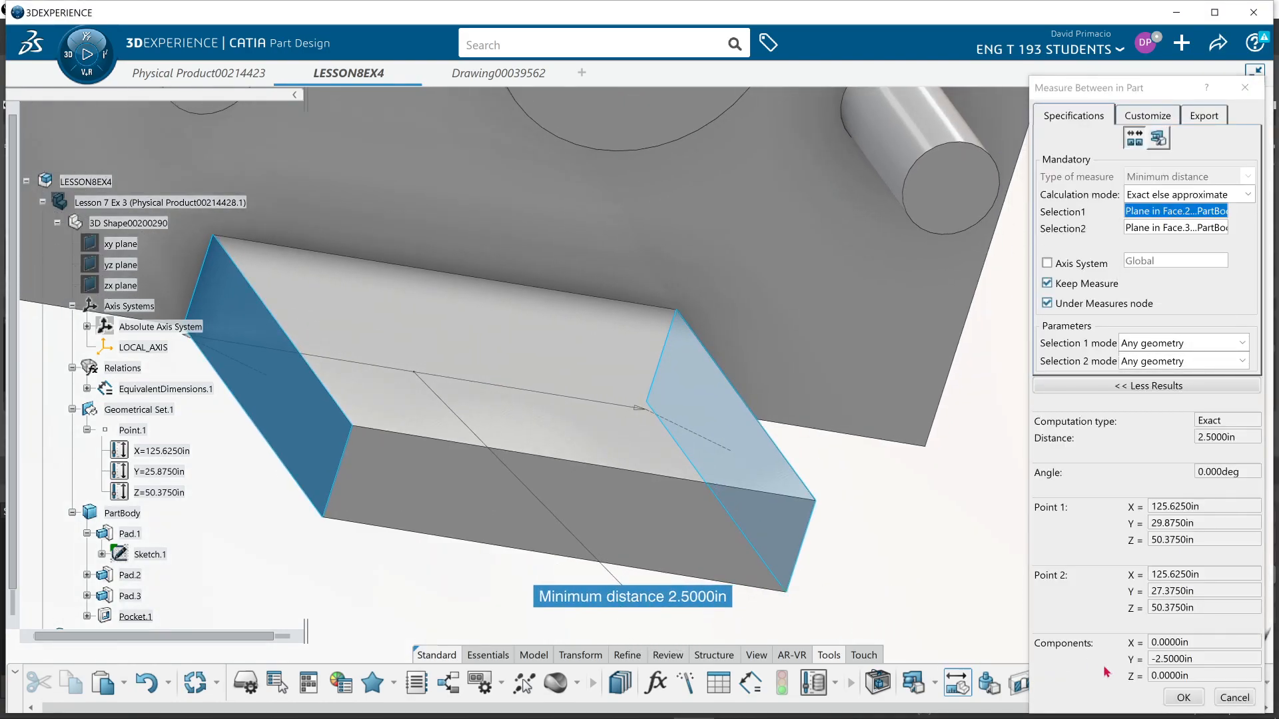
pyautogui.click(1183, 698)
pyautogui.moveTo(1048, 426); pyautogui.dragTo(1240, 235, button='middle')
pyautogui.moveTo(764, 466); pyautogui.dragTo(613, 521, button='middle')
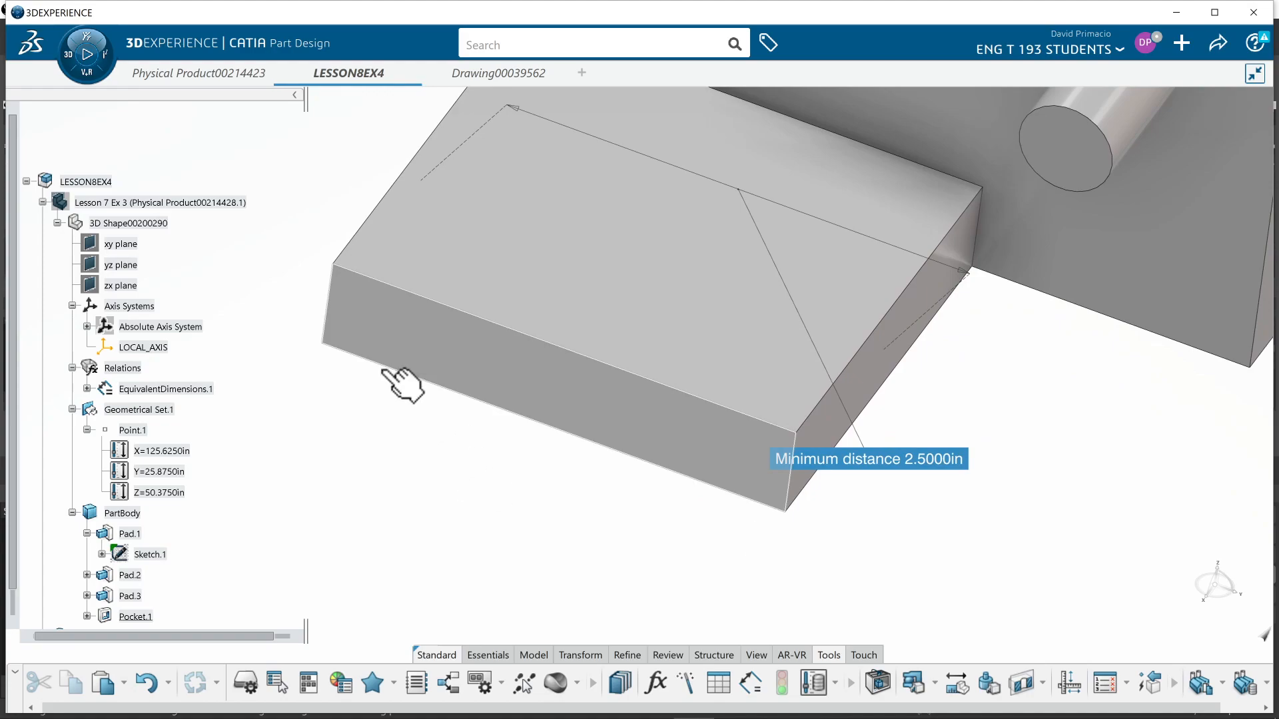
# - Compare the front view's notch dimensions in Drawing00039562 with the base plate width in LESSON8EX4, ending on the drawing
pyautogui.click(471, 71)
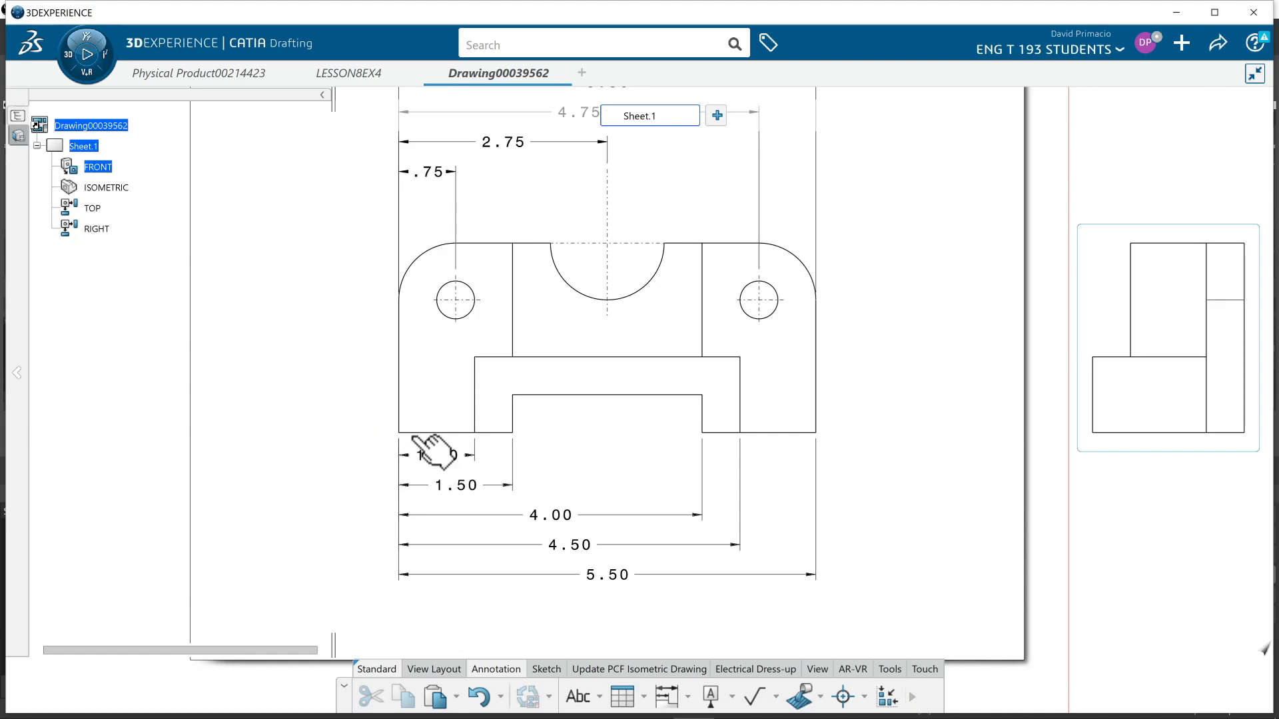
pyautogui.moveTo(318, 73)
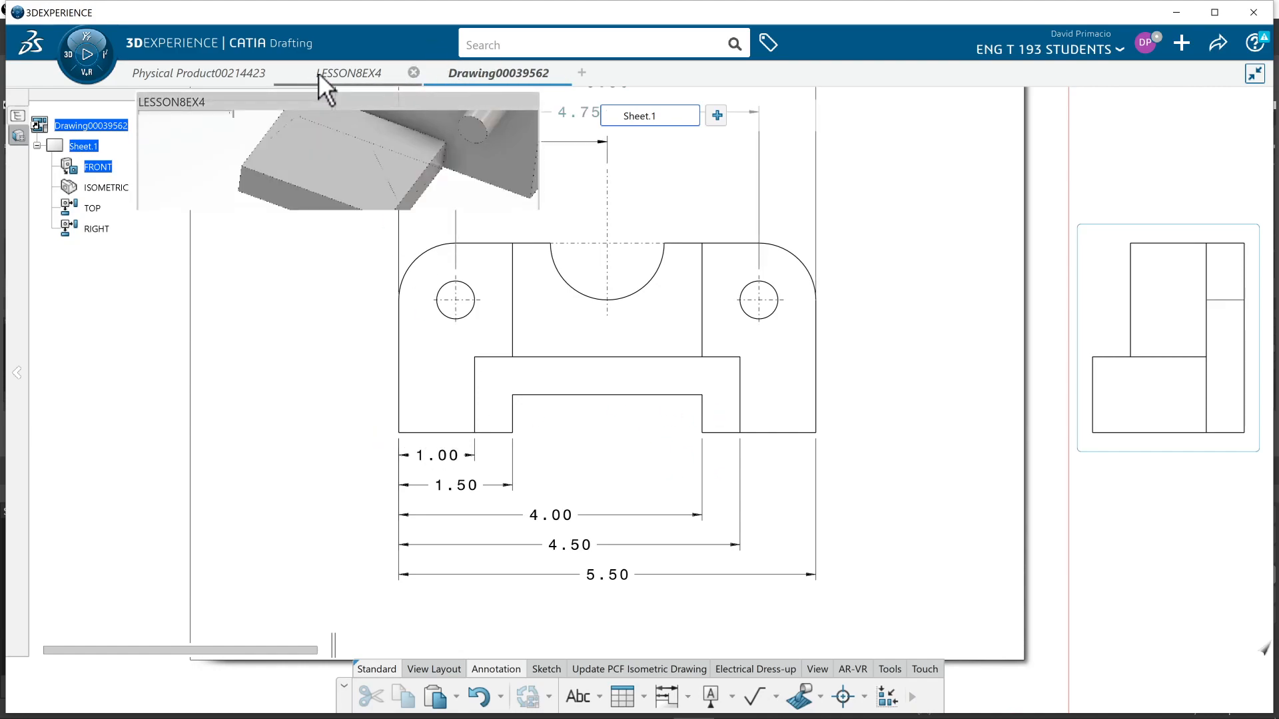
pyautogui.click(333, 103)
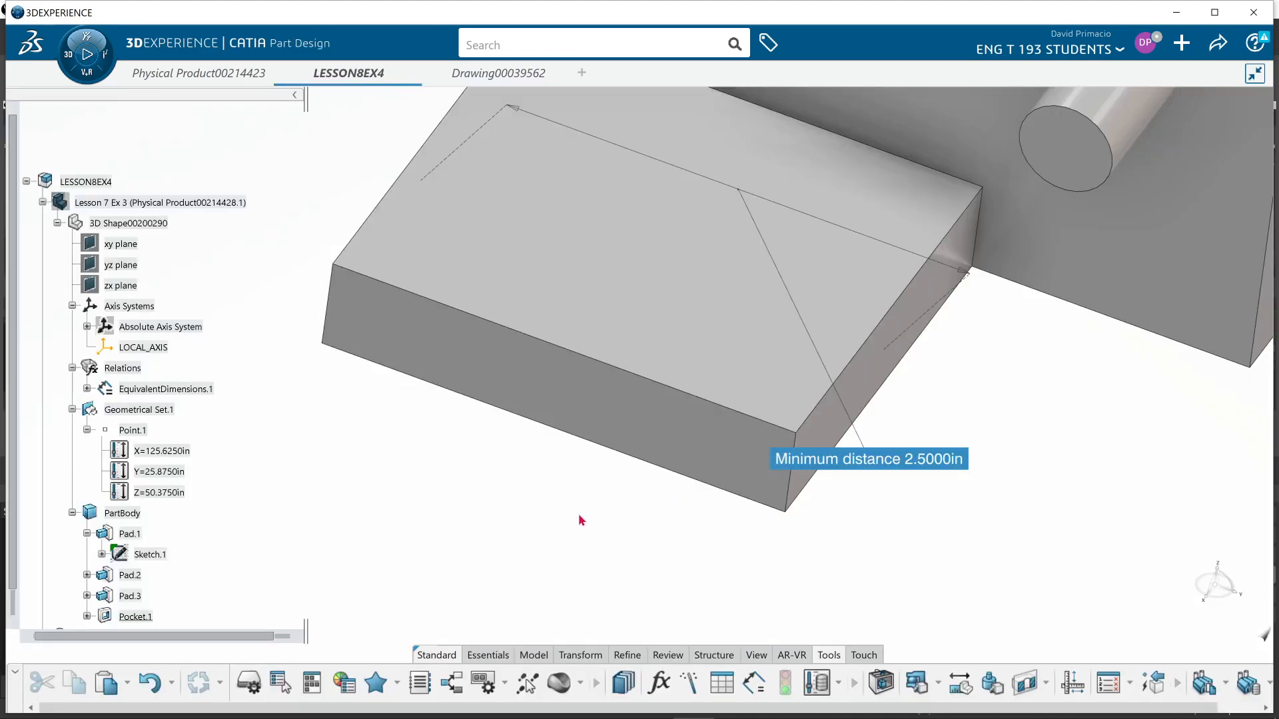
pyautogui.hotkey('alt', 'Tab')
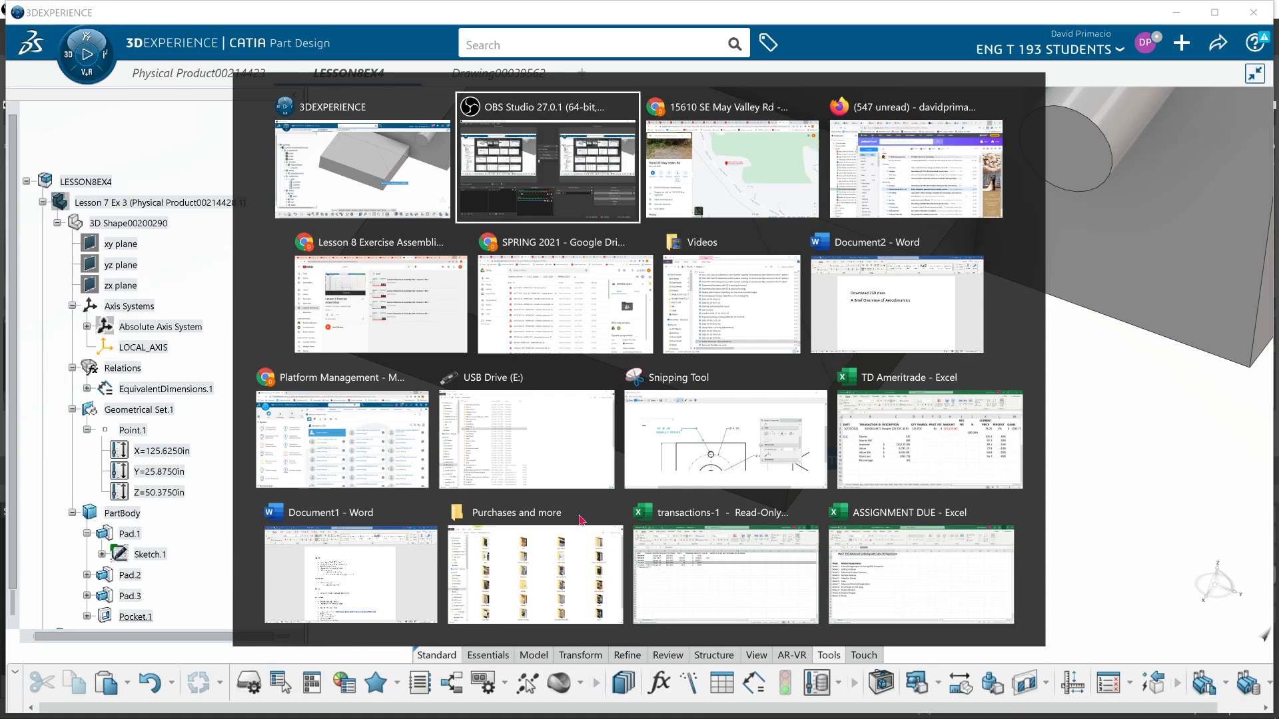
pyautogui.press('Escape')
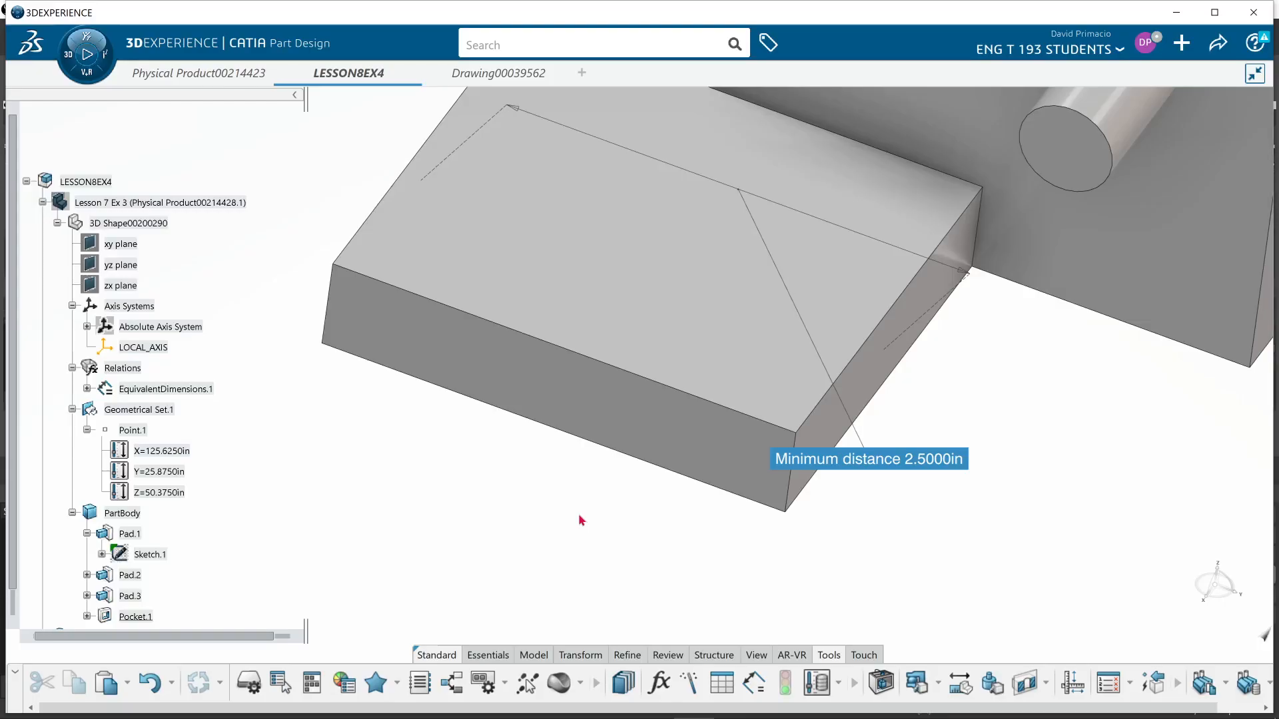
pyautogui.moveTo(464, 74)
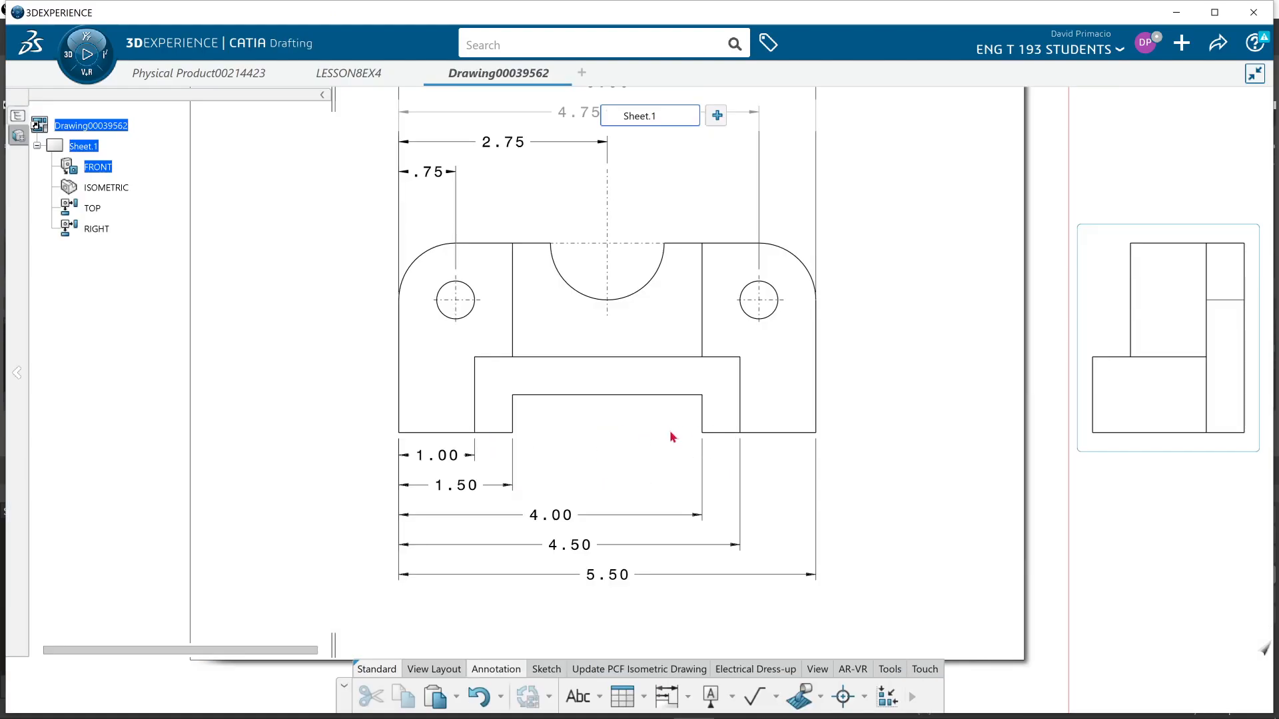
# - Try deleting the stacked dimension system below the front view and undo the deletion
pyautogui.rightClick(574, 519)
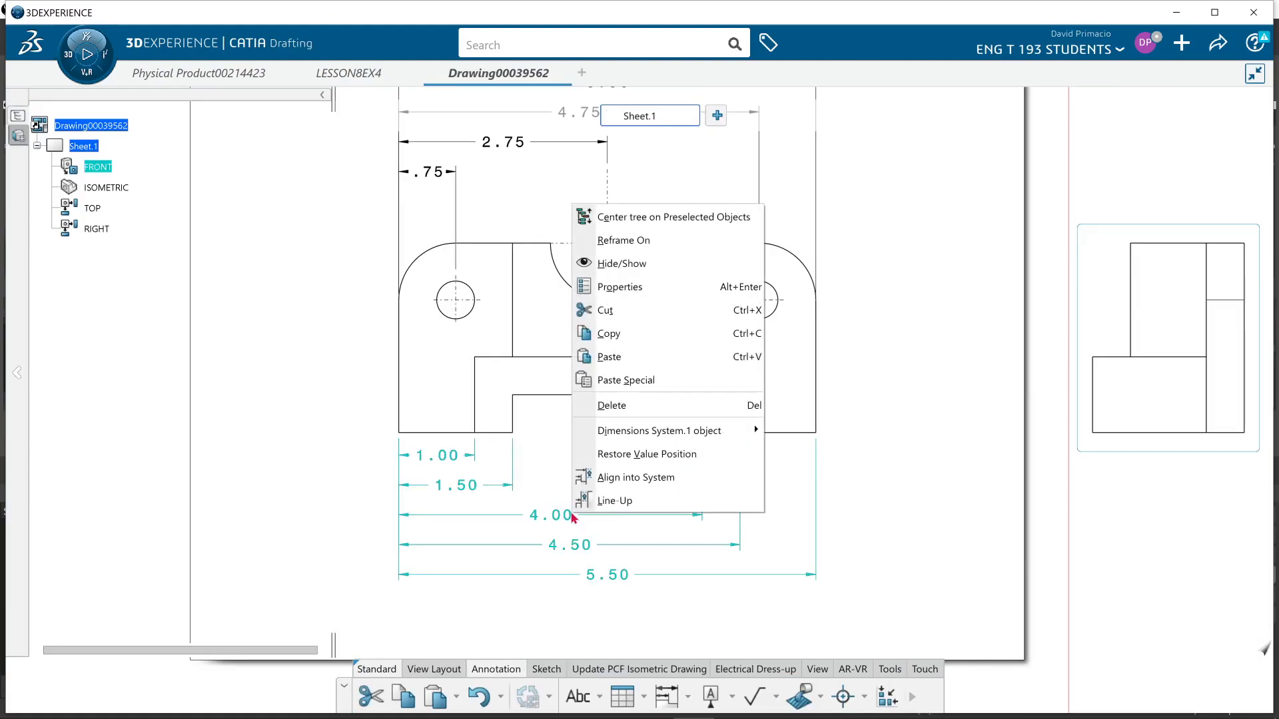
pyautogui.click(664, 418)
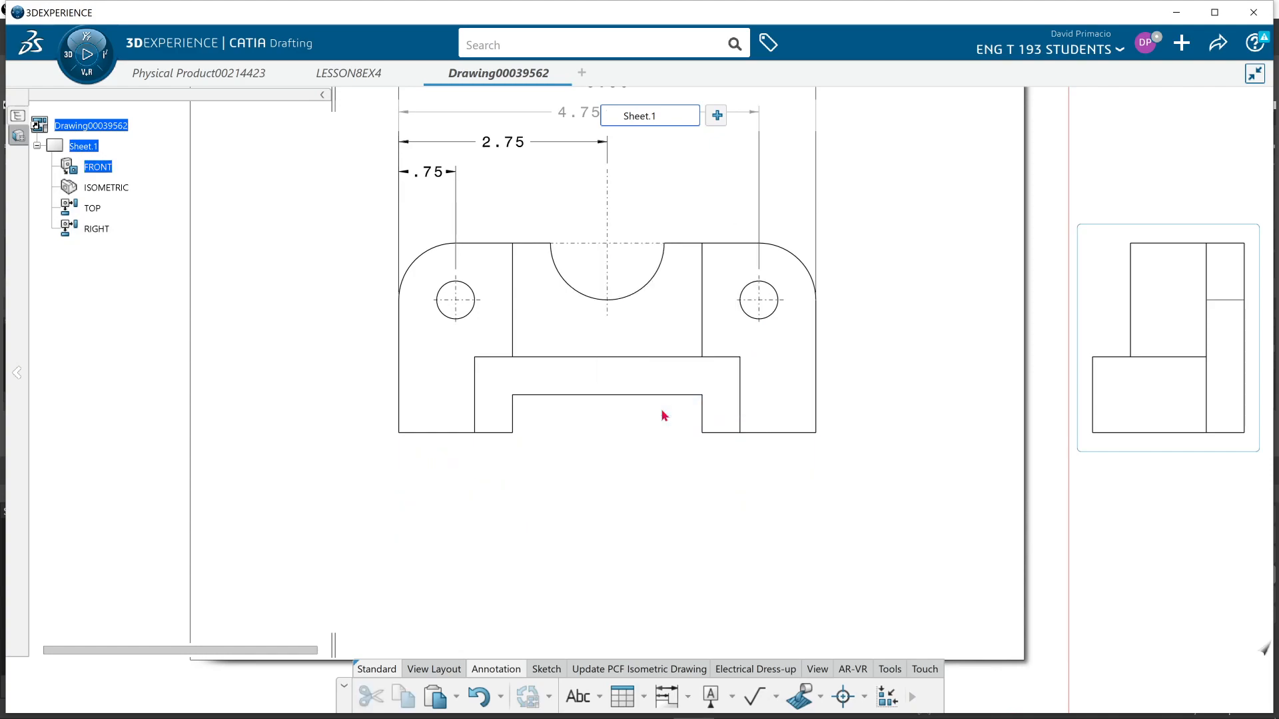
pyautogui.hotkey('ctrl', 'z')
pyautogui.click(557, 513)
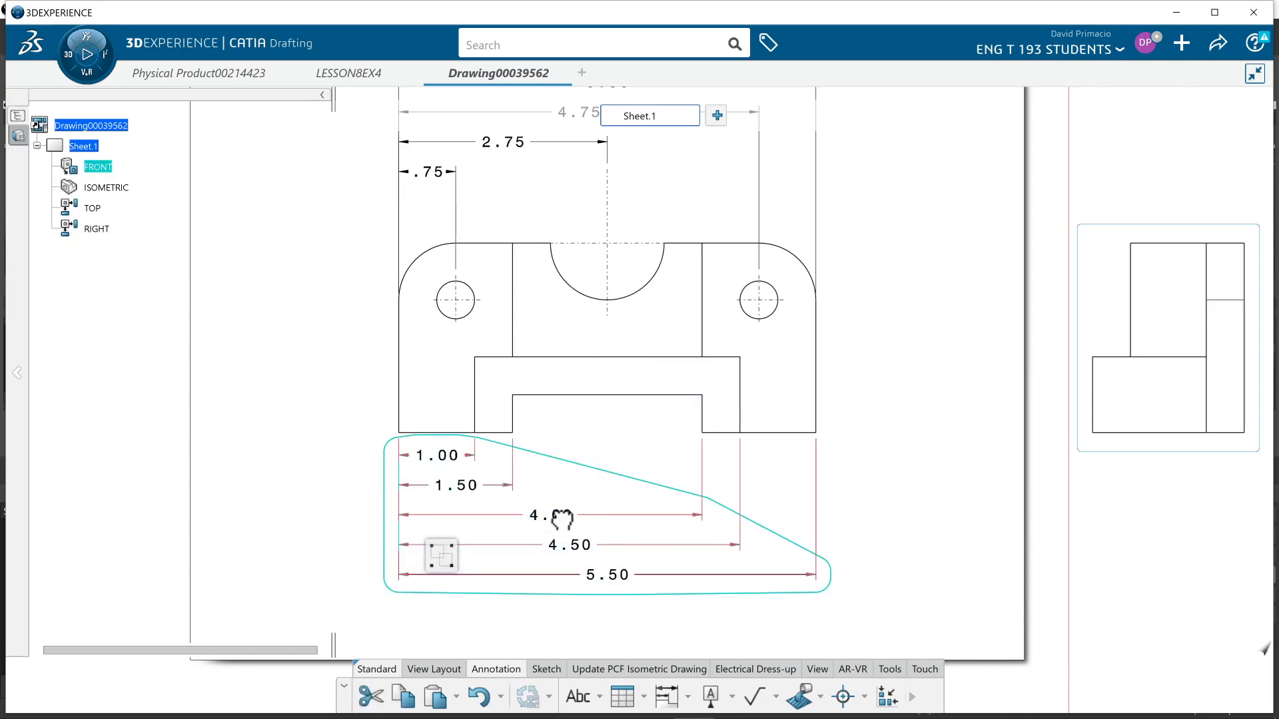
pyautogui.click(529, 572)
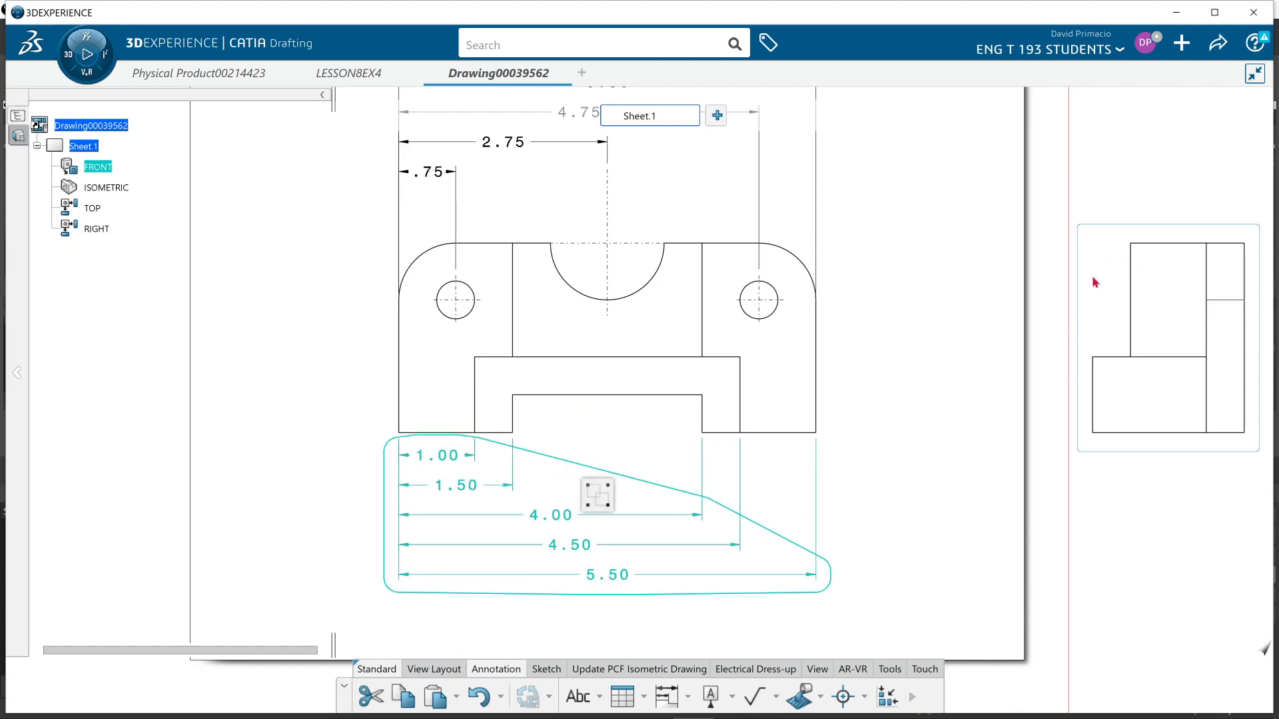
pyautogui.click(934, 393)
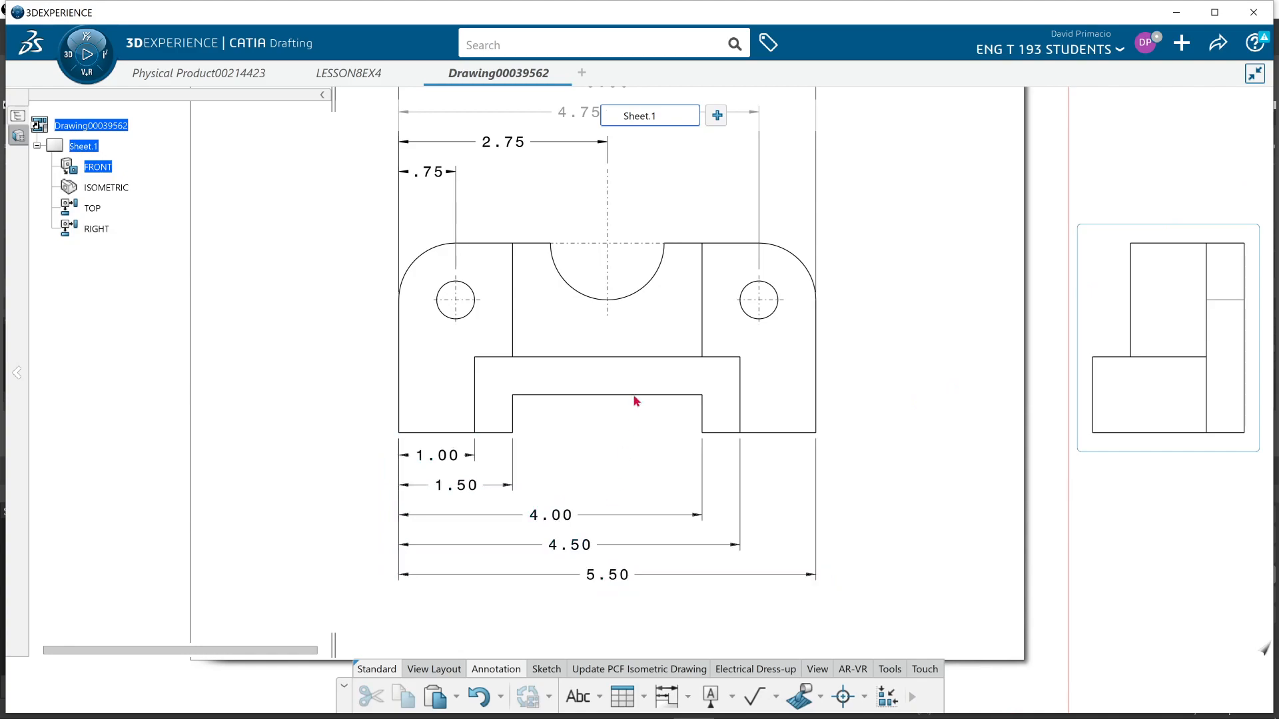
# - Try to dimension the width between the bottom notch's vertical edges and delete the misplaced dimension
pyautogui.moveTo(637, 480)
pyautogui.mouseDown(button='middle')
pyautogui.moveTo(652, 552)
pyautogui.moveTo(651, 517)
pyautogui.mouseUp(button='middle')
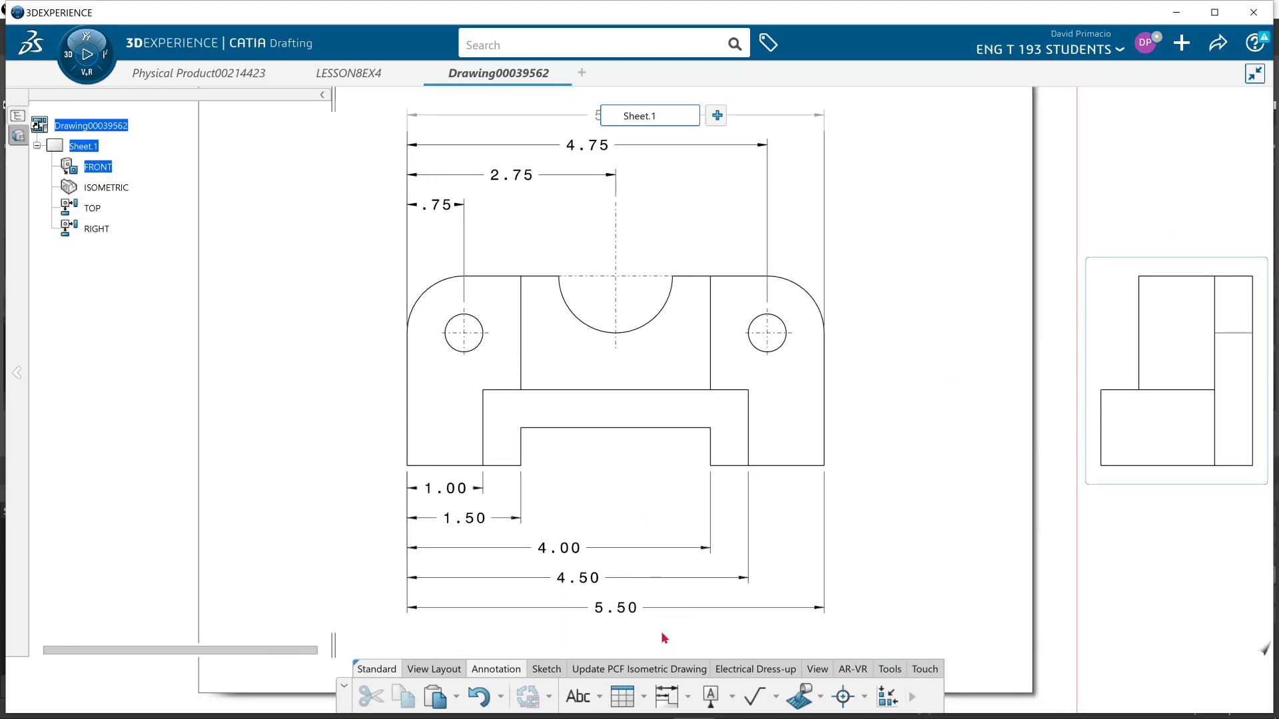
pyautogui.click(689, 697)
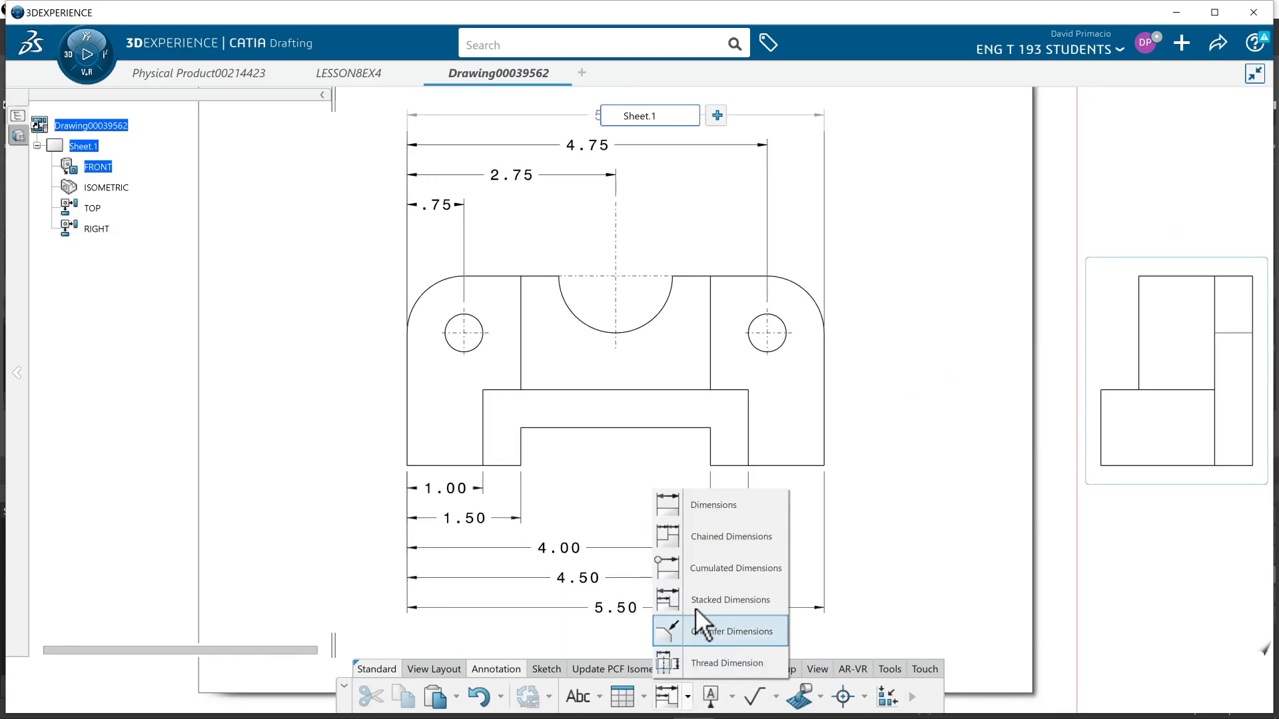
pyautogui.click(703, 505)
pyautogui.click(522, 453)
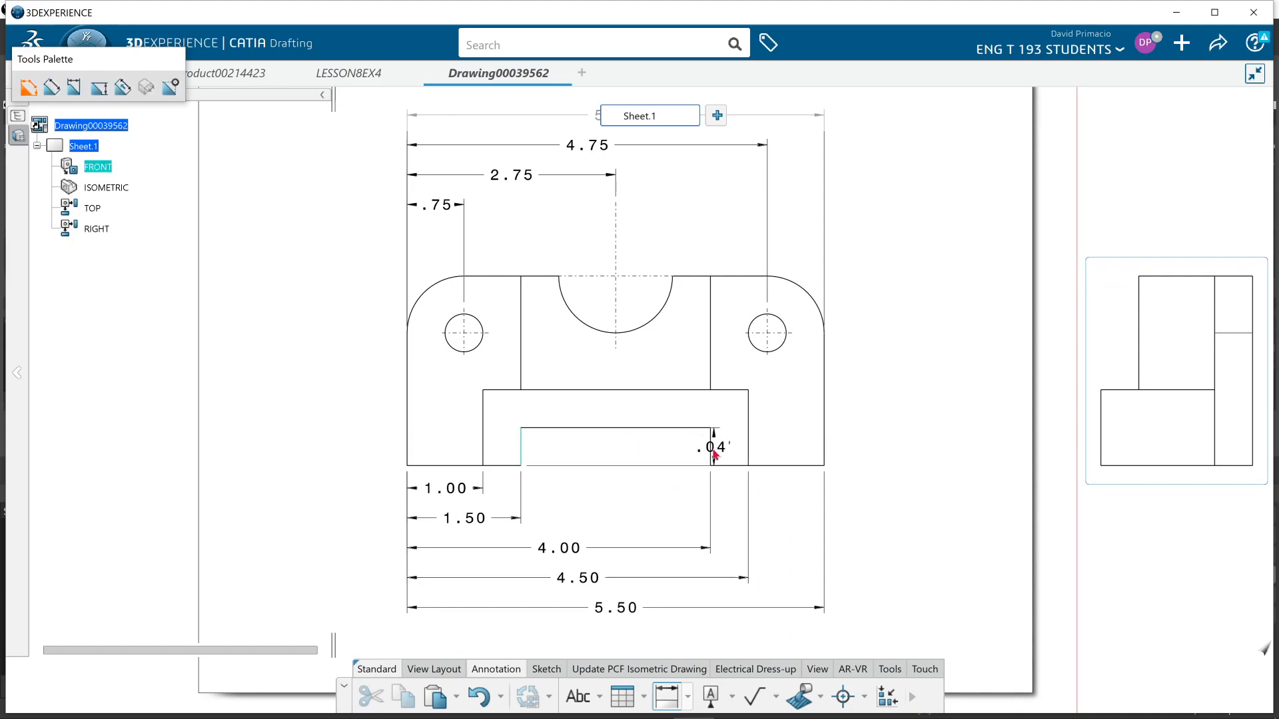
pyautogui.click(711, 454)
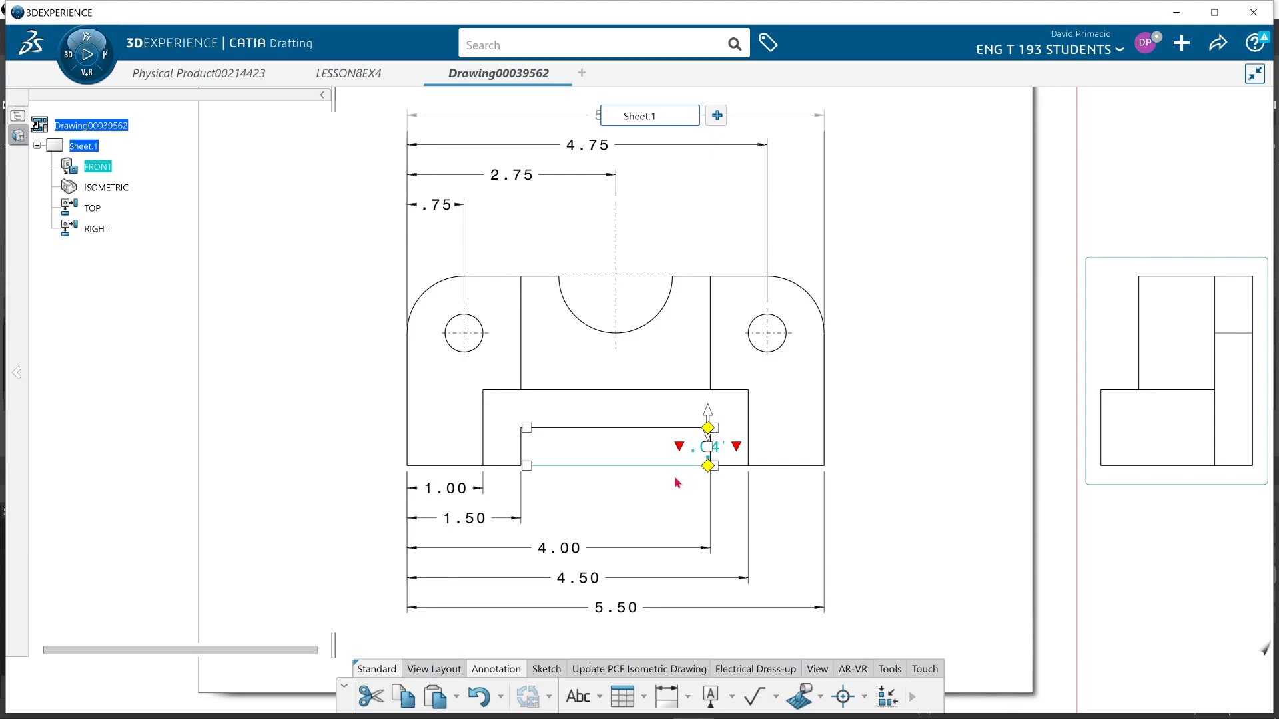
pyautogui.press('Delete')
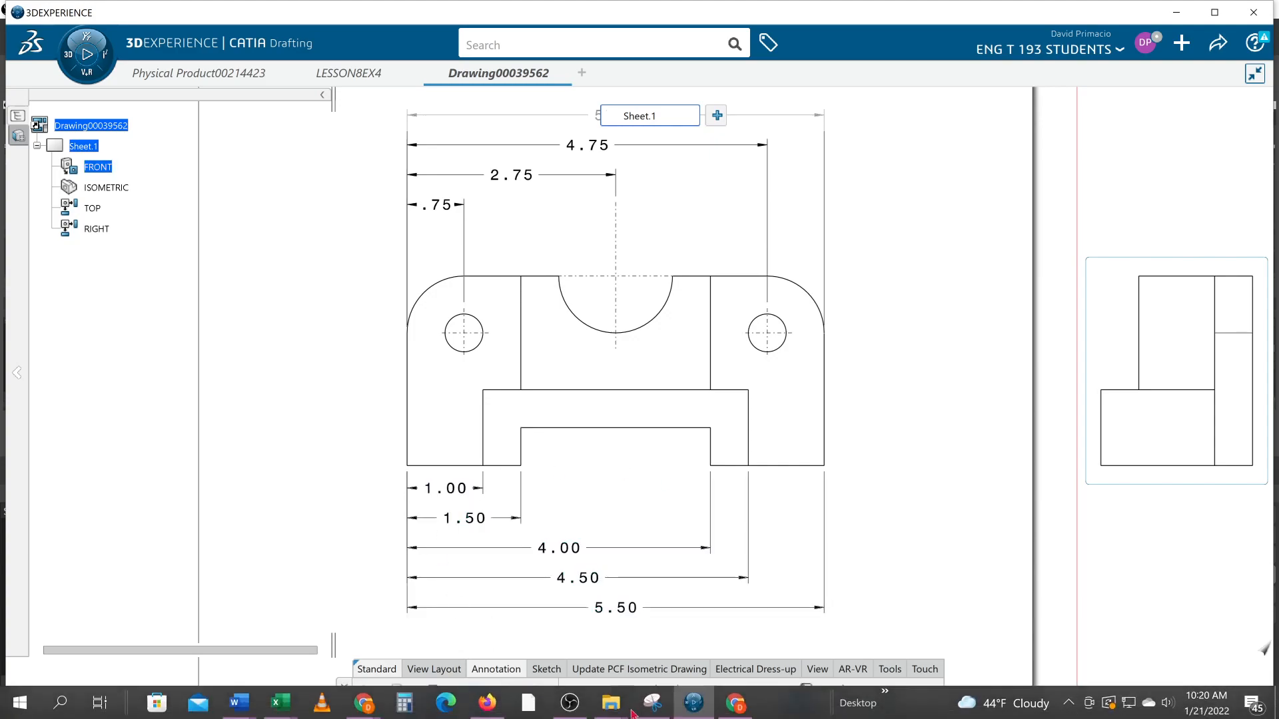
# - Dimension the bottom notch's width between its two vertical edges, placing the dimension in line with the 1.50 dimension
pyautogui.click(667, 696)
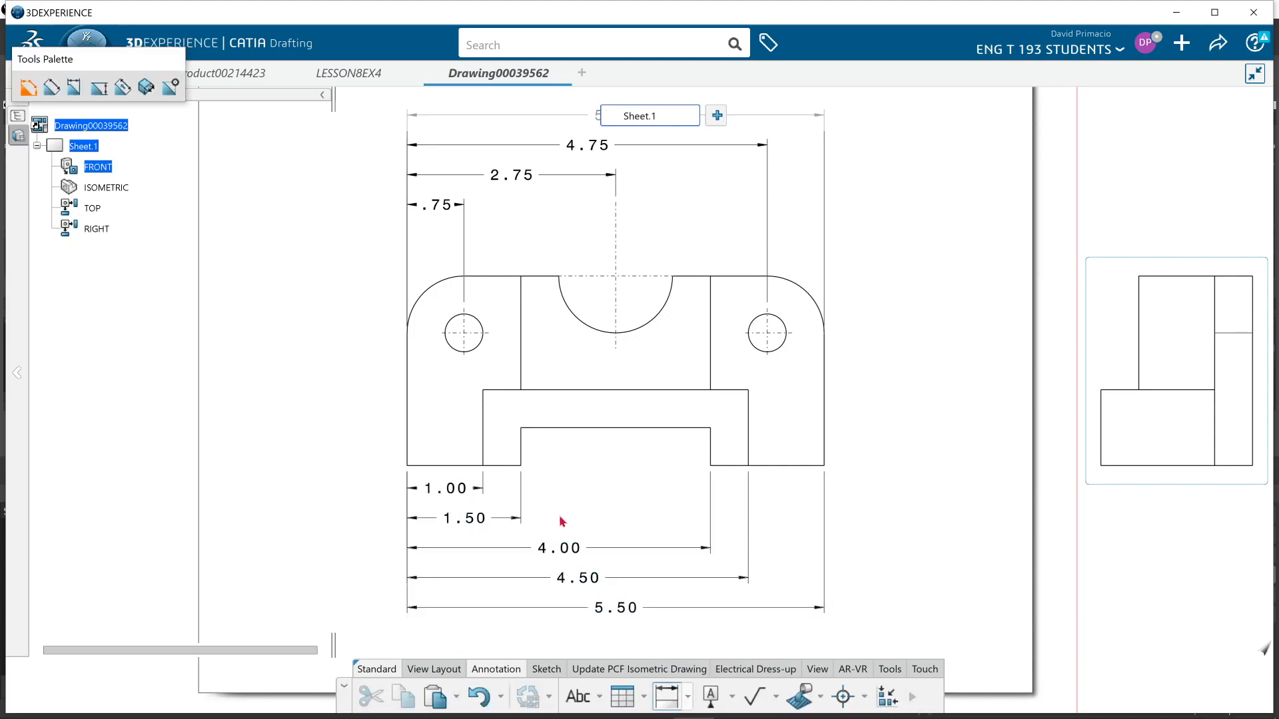
pyautogui.click(521, 460)
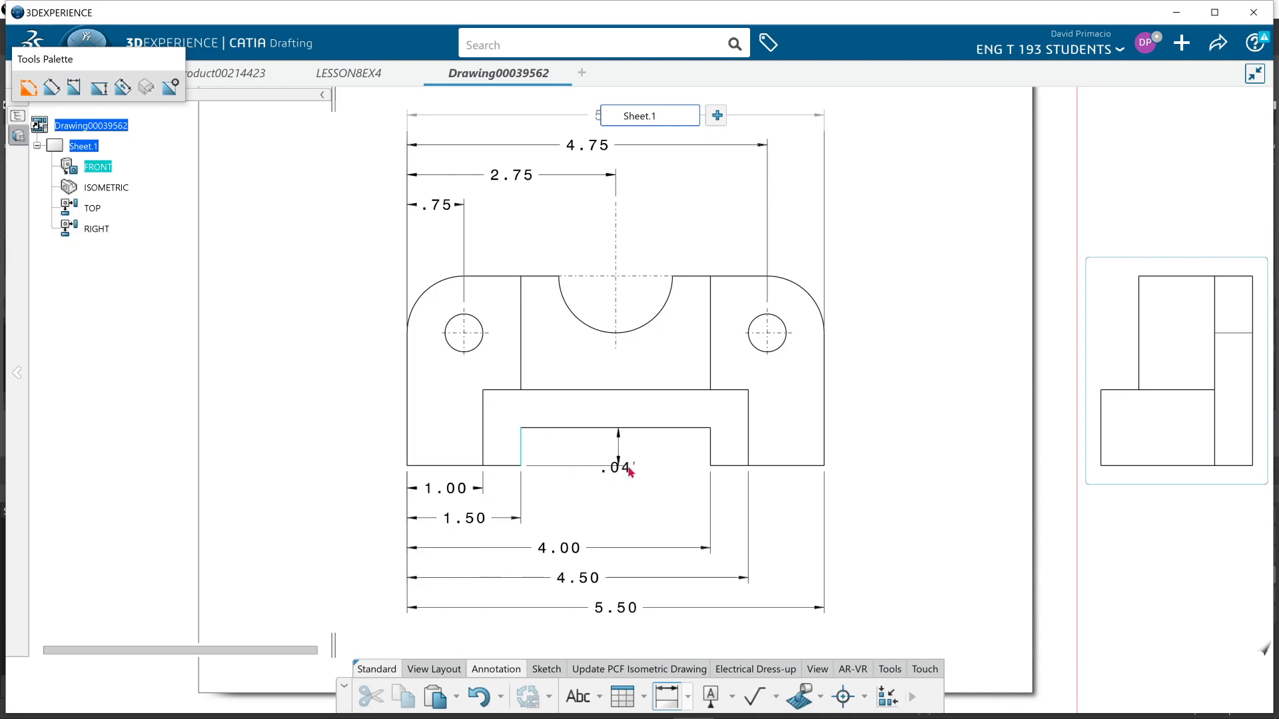
pyautogui.click(710, 457)
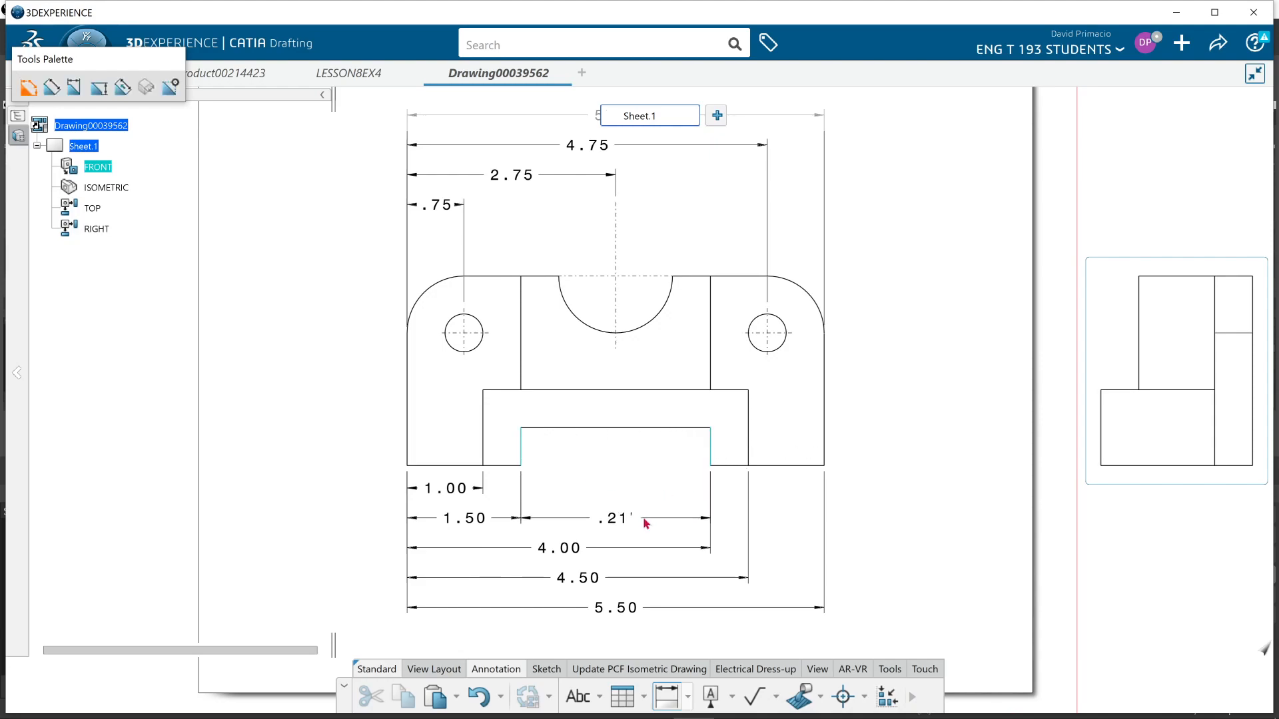
pyautogui.click(647, 523)
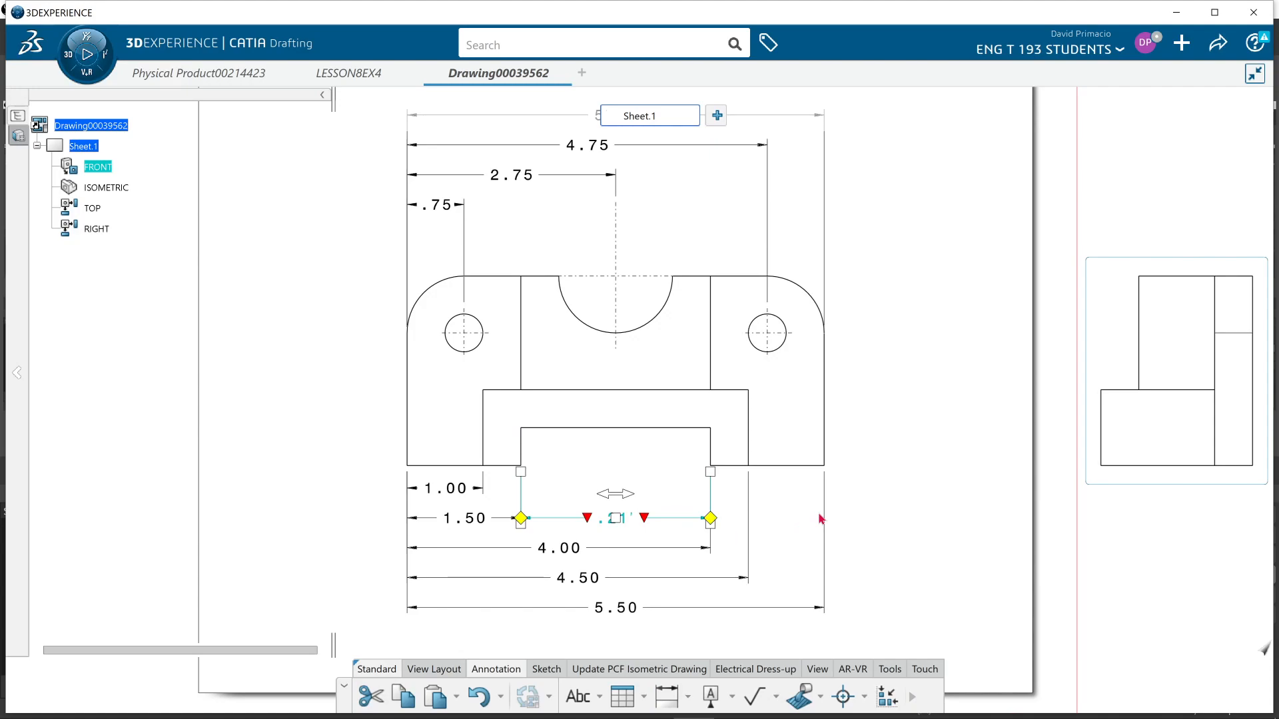
# - Set the notch width dimension's main value format to NUM.DINC
pyautogui.rightClick(674, 523)
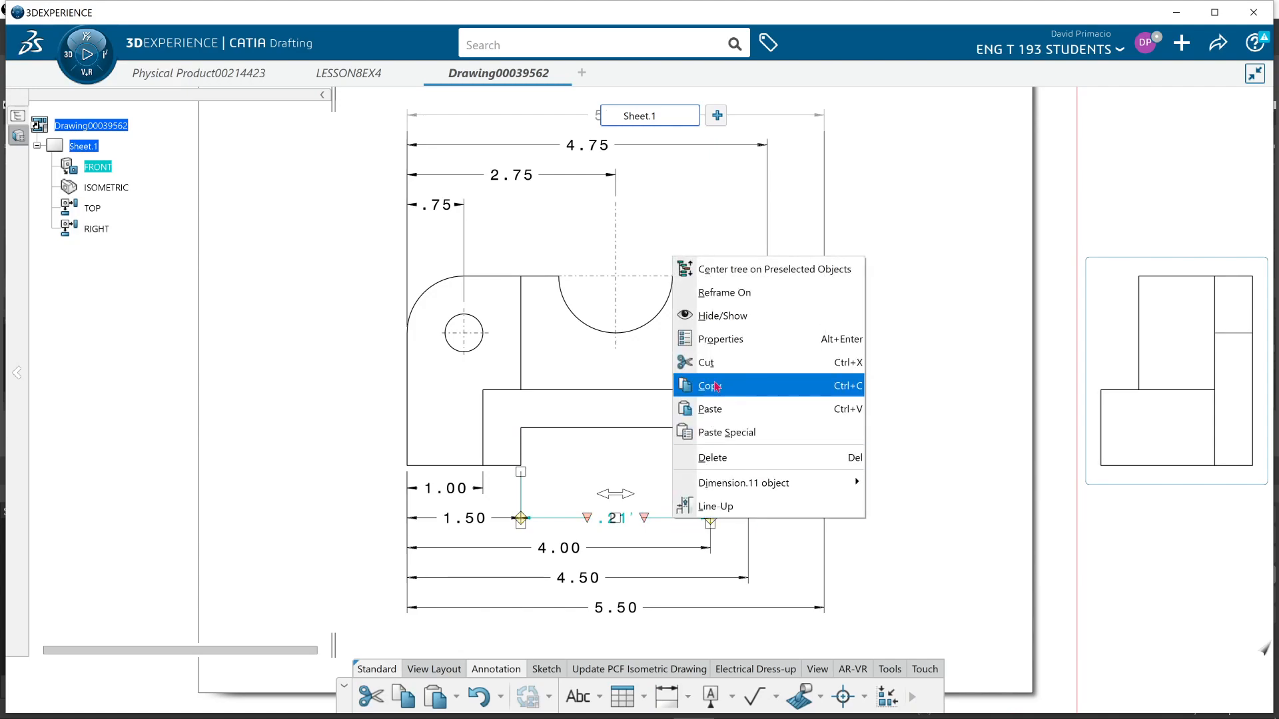
pyautogui.click(725, 345)
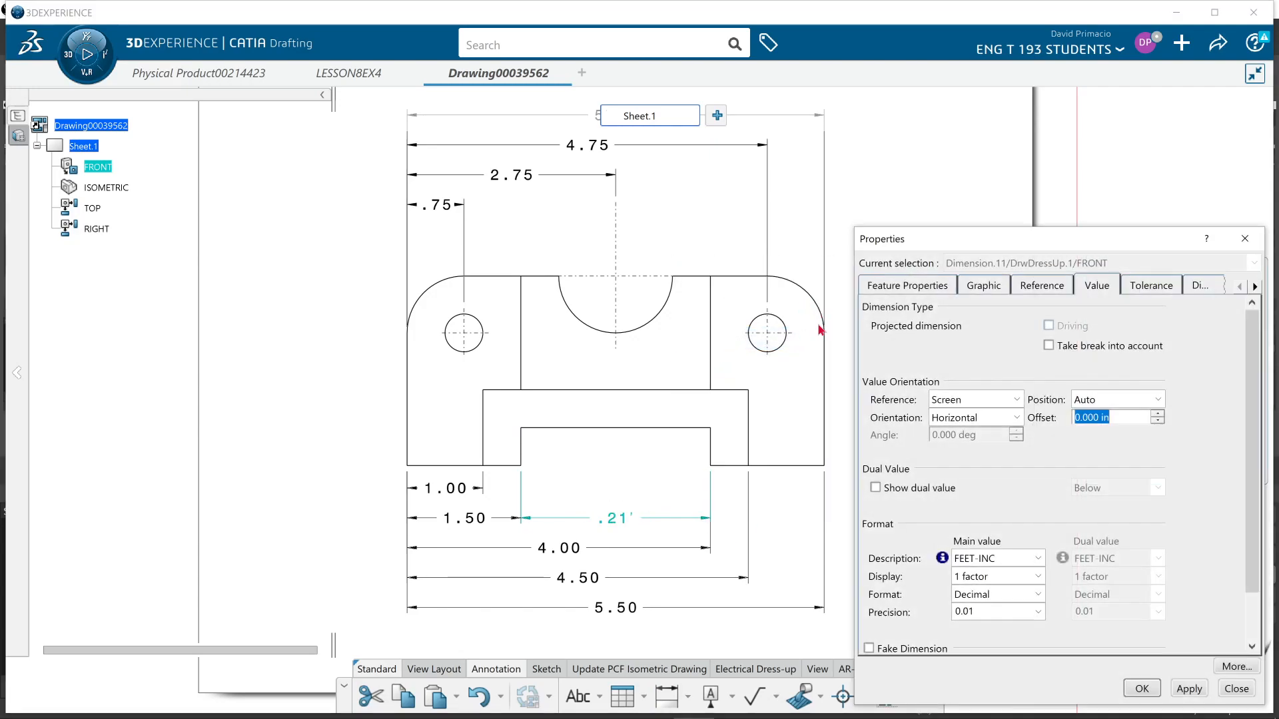
pyautogui.click(1001, 560)
pyautogui.click(1024, 349)
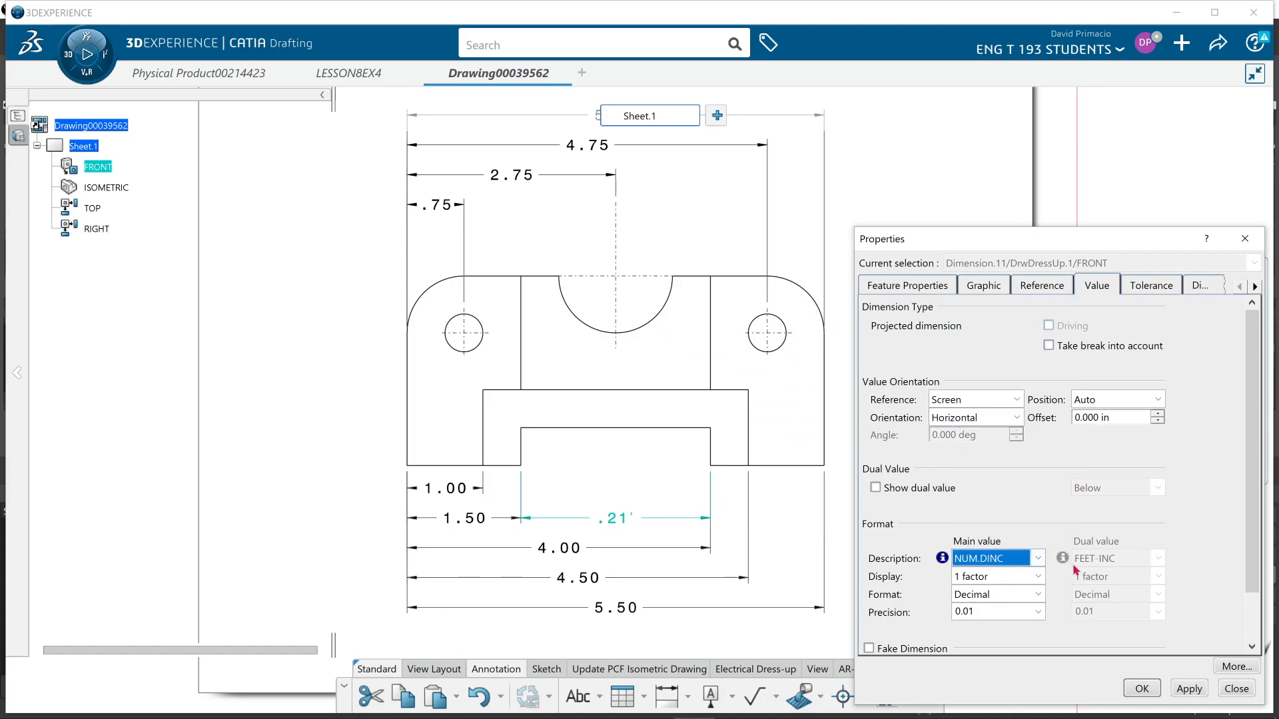
pyautogui.click(1142, 689)
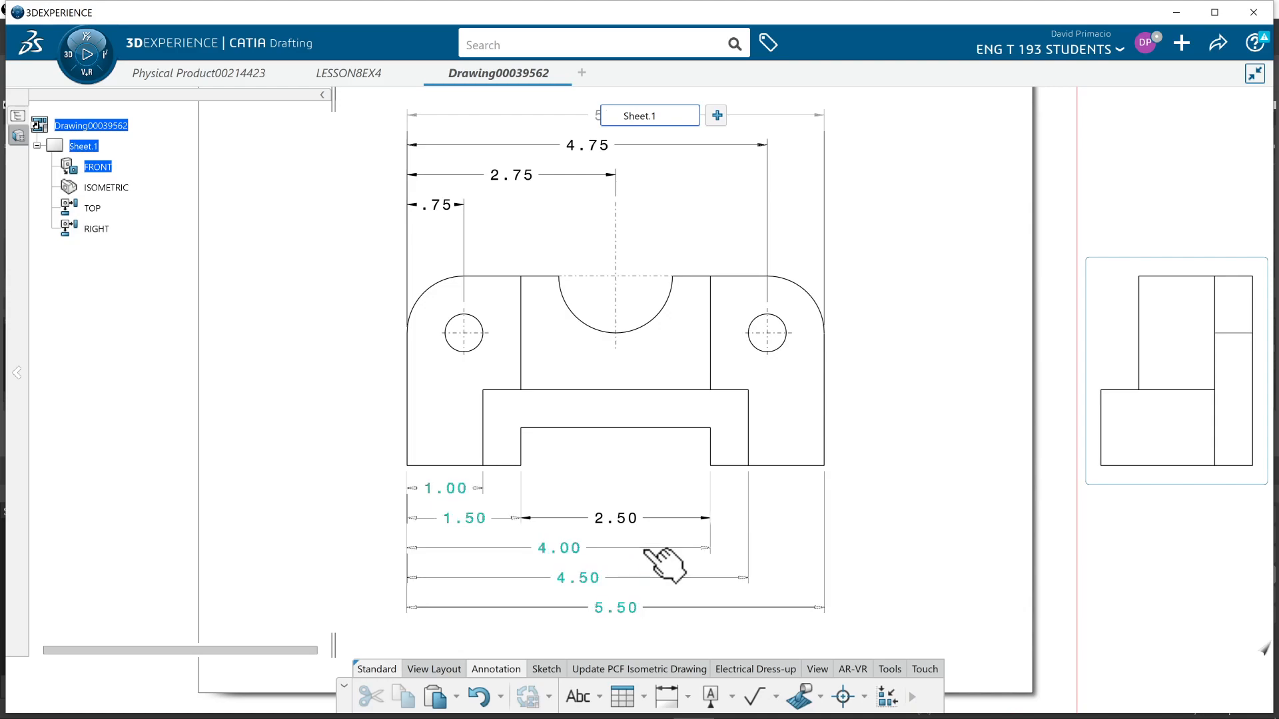
# - Break up the stacked dimension system below the front view into individually selectable dimensions
pyautogui.rightClick(578, 554)
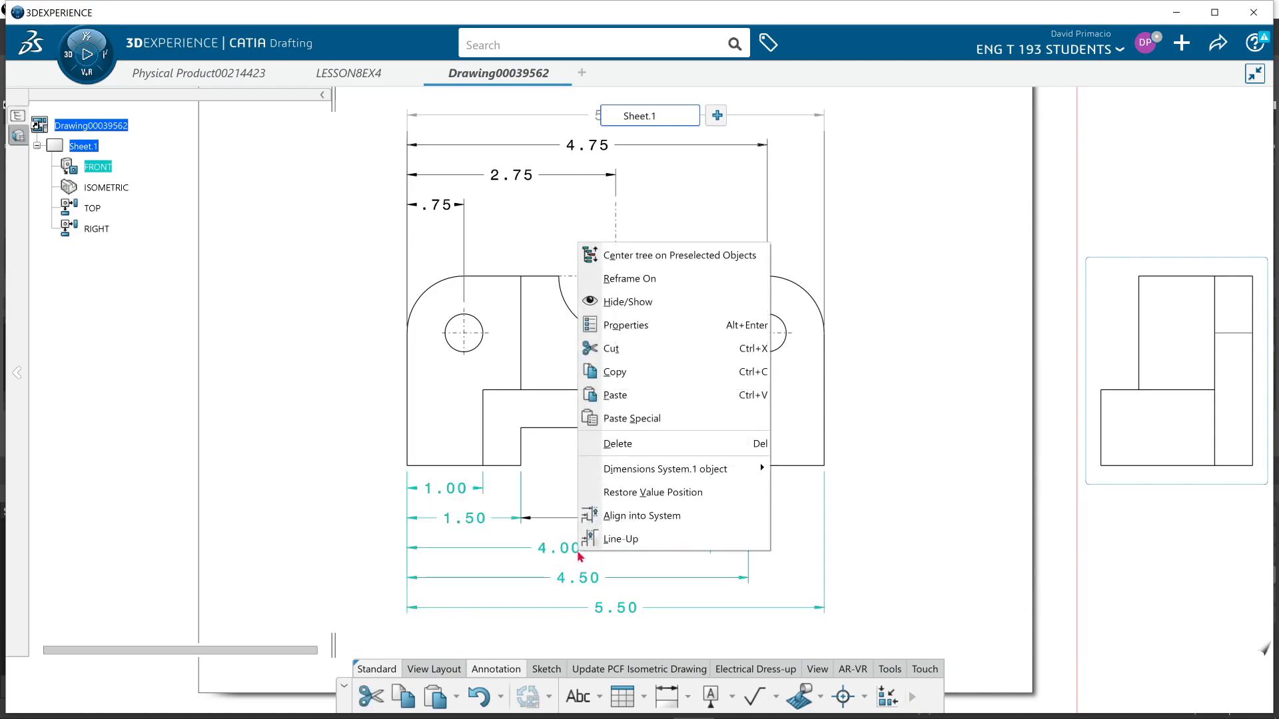
pyautogui.moveTo(663, 466)
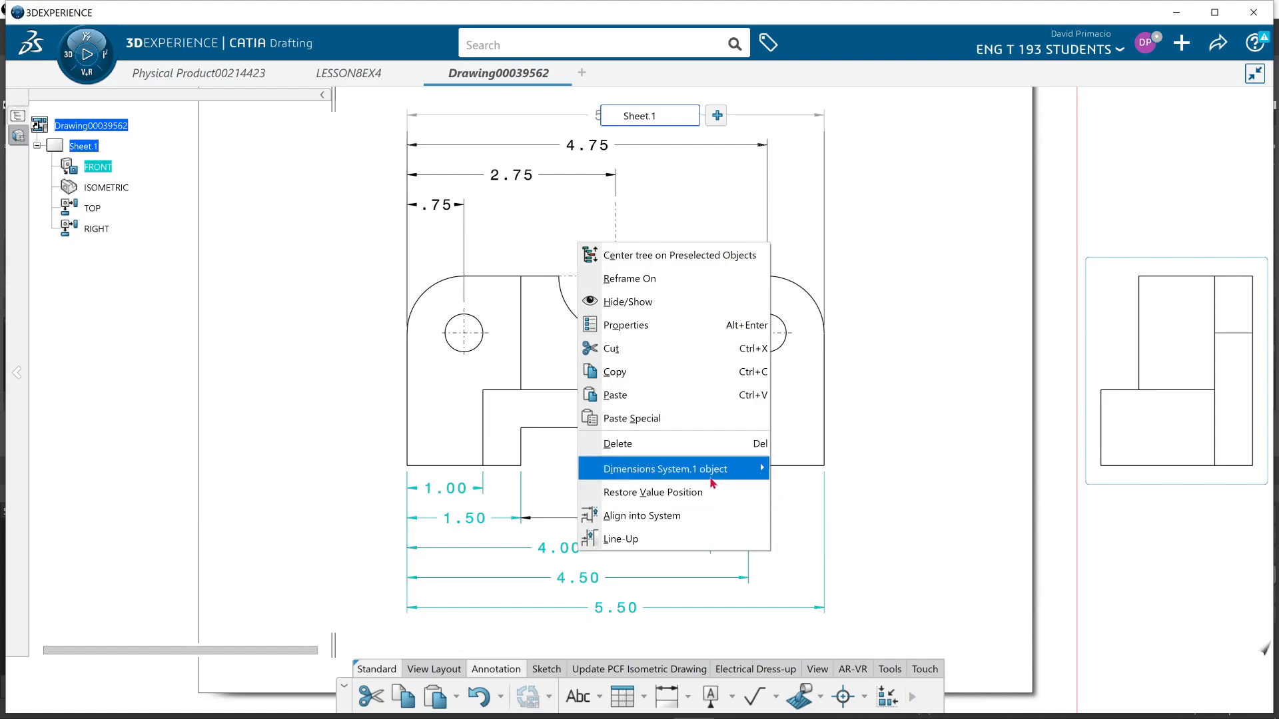
pyautogui.moveTo(748, 466)
pyautogui.click(852, 540)
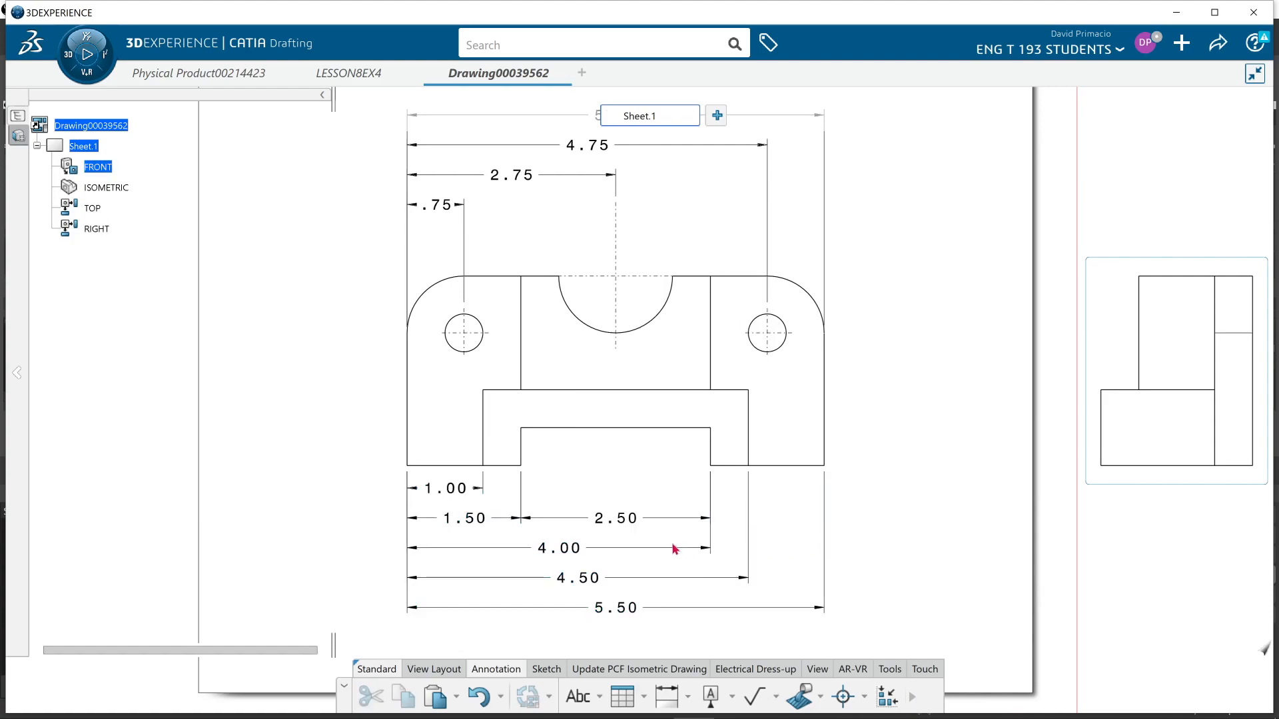
# - Delete the 4.00 dimension from the stack below the front view
pyautogui.click(608, 561)
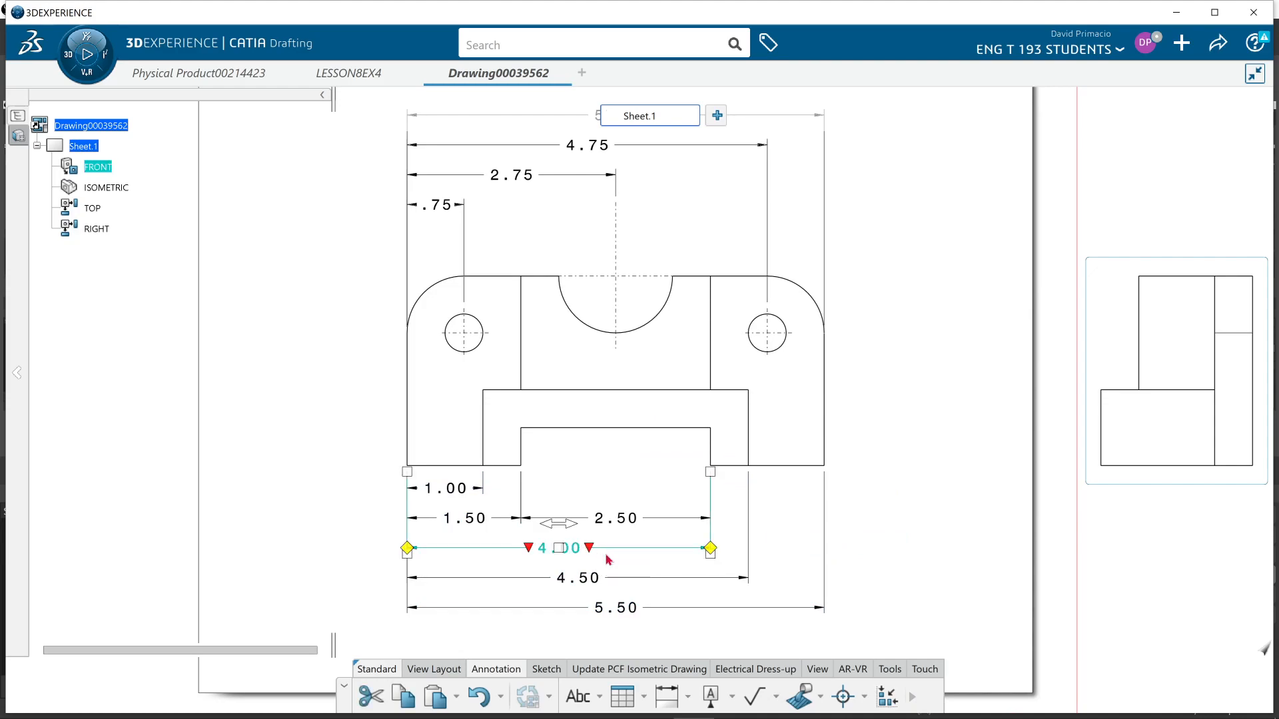
pyautogui.press('Delete')
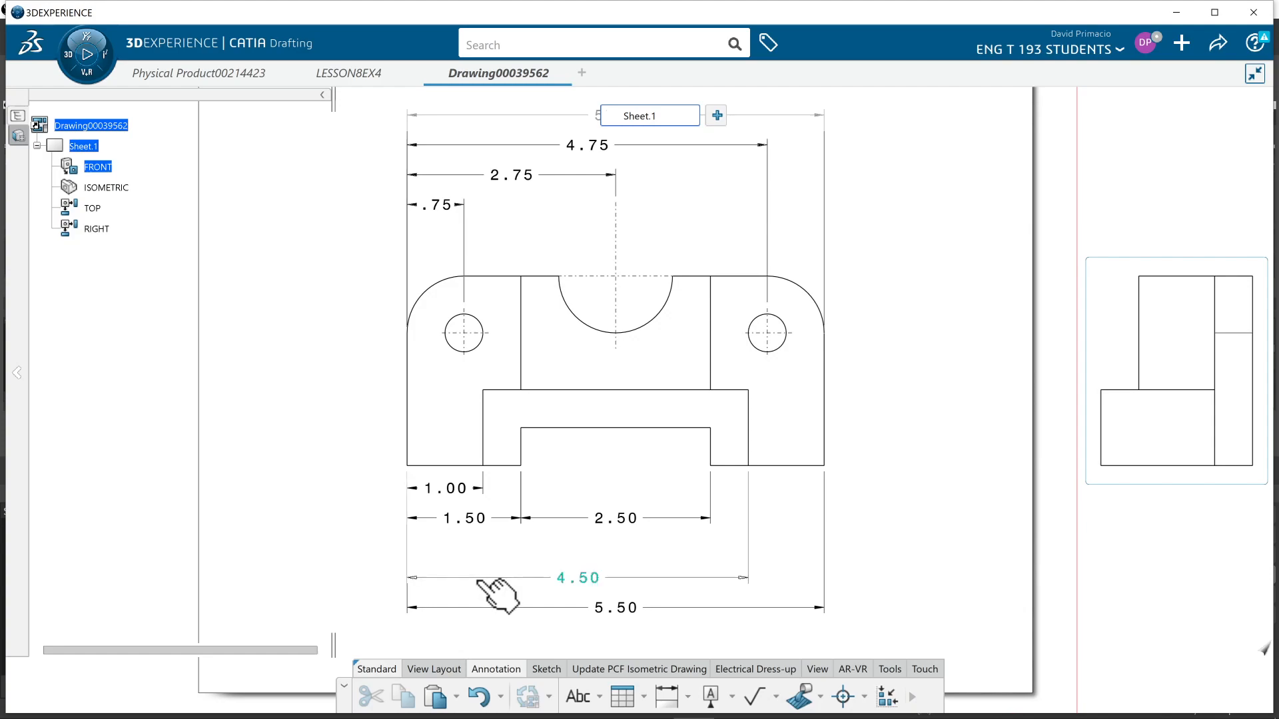
pyautogui.moveTo(492, 586)
pyautogui.mouseDown()
pyautogui.moveTo(492, 566)
pyautogui.moveTo(491, 584)
pyautogui.mouseUp()
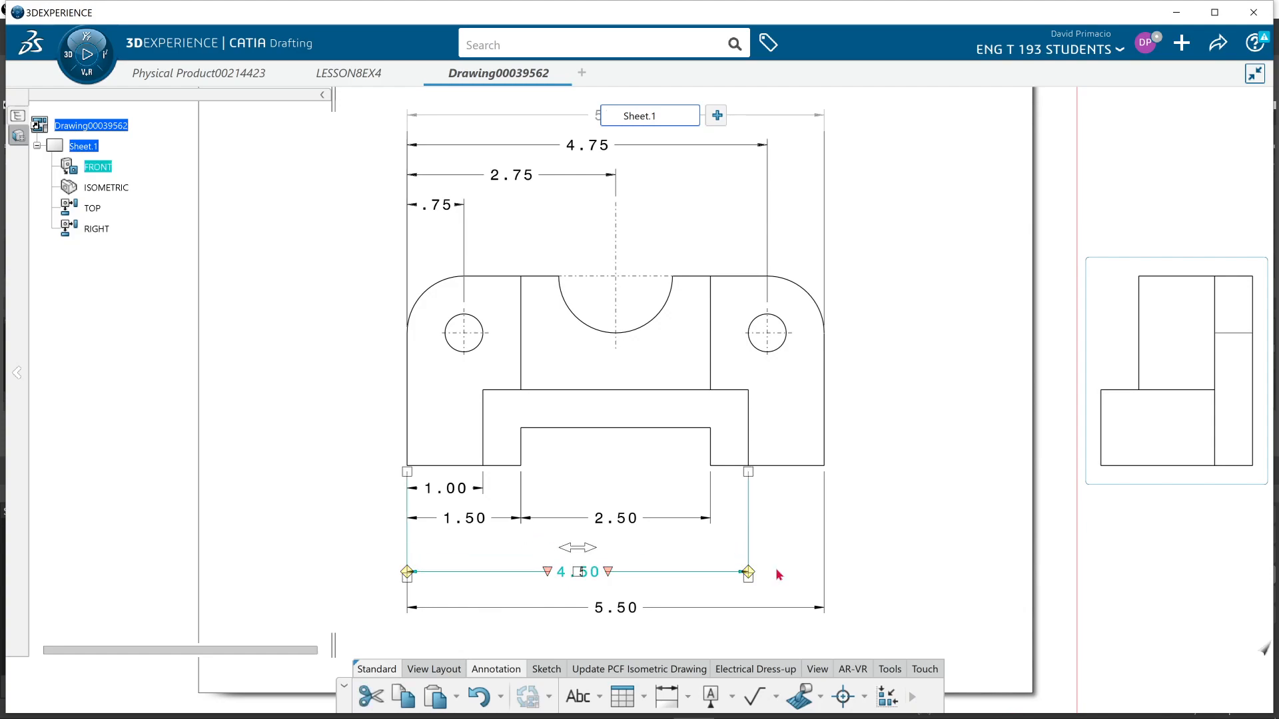
pyautogui.press('Down')
pyautogui.click(815, 543)
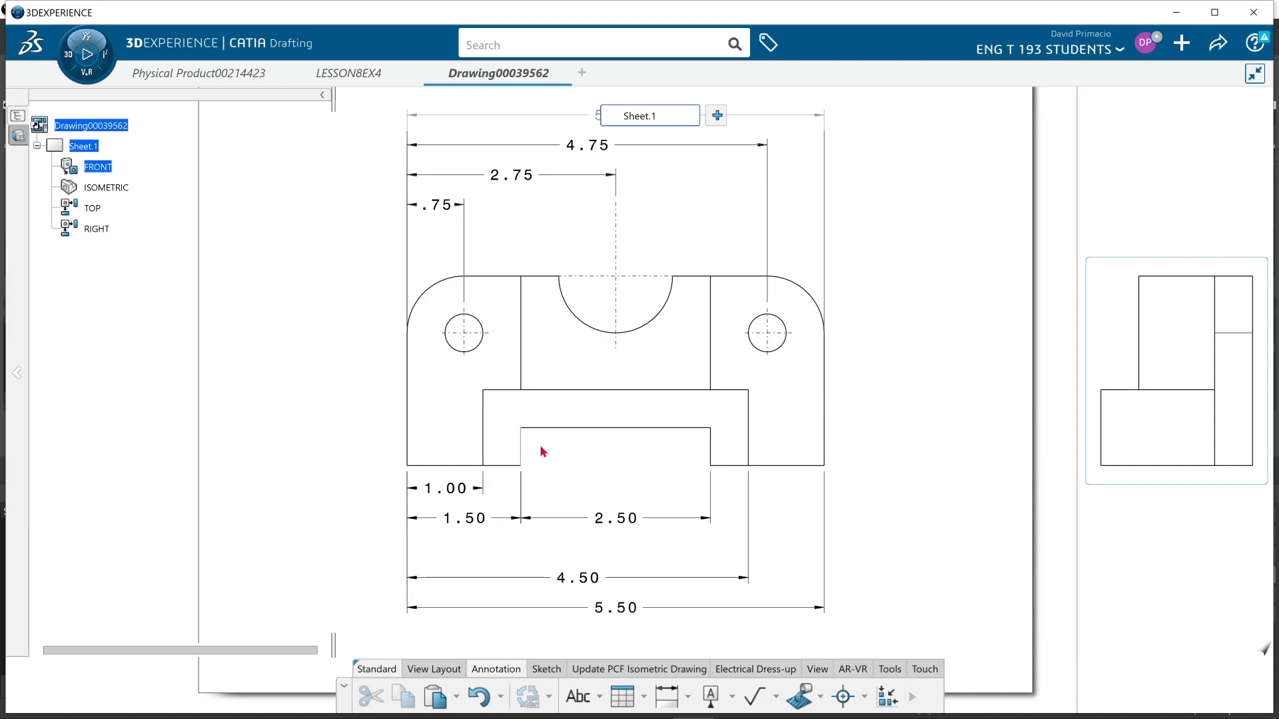
# - Examine the hole and arc location dimensions above the front view against the pins and cylinder of the part in LESSON8EX4
pyautogui.moveTo(568, 477)
pyautogui.mouseDown(button='middle')
pyautogui.moveTo(570, 525)
pyautogui.moveTo(559, 509)
pyautogui.mouseUp(button='middle')
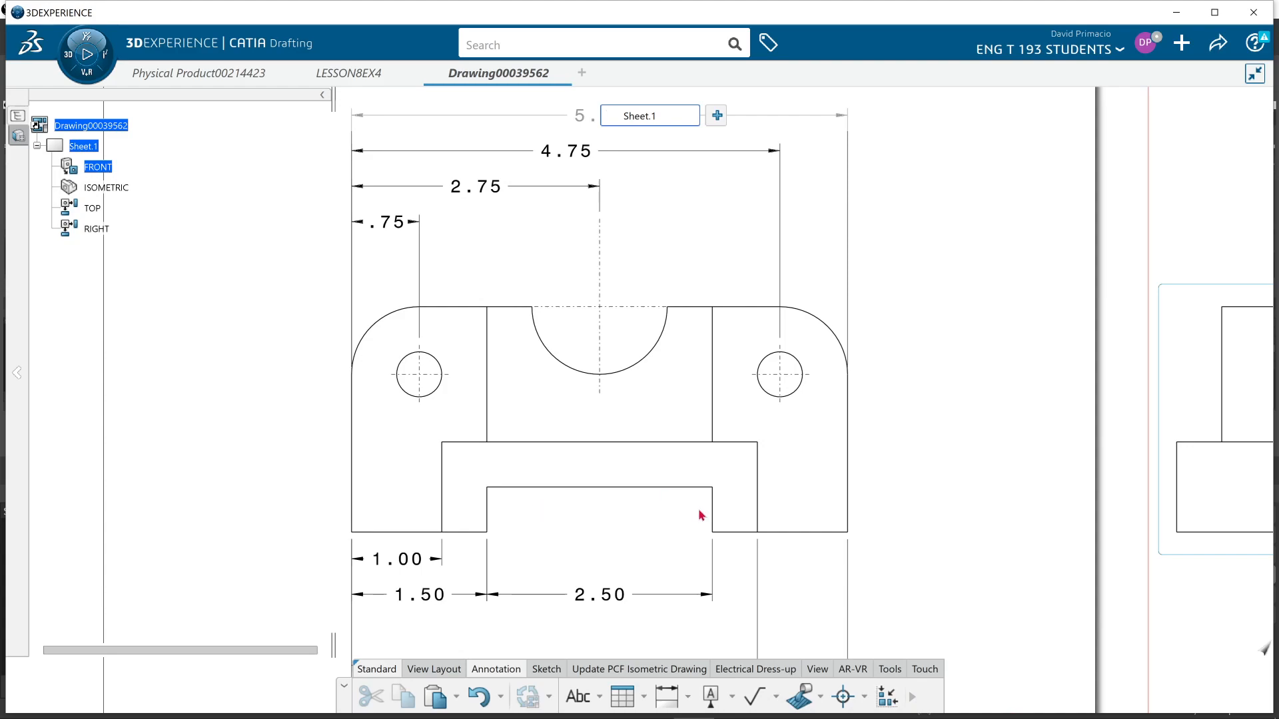
pyautogui.moveTo(579, 541)
pyautogui.mouseDown(button='middle')
pyautogui.moveTo(594, 557)
pyautogui.moveTo(608, 551)
pyautogui.moveTo(603, 571)
pyautogui.moveTo(593, 540)
pyautogui.moveTo(613, 508)
pyautogui.moveTo(631, 542)
pyautogui.mouseUp(button='middle')
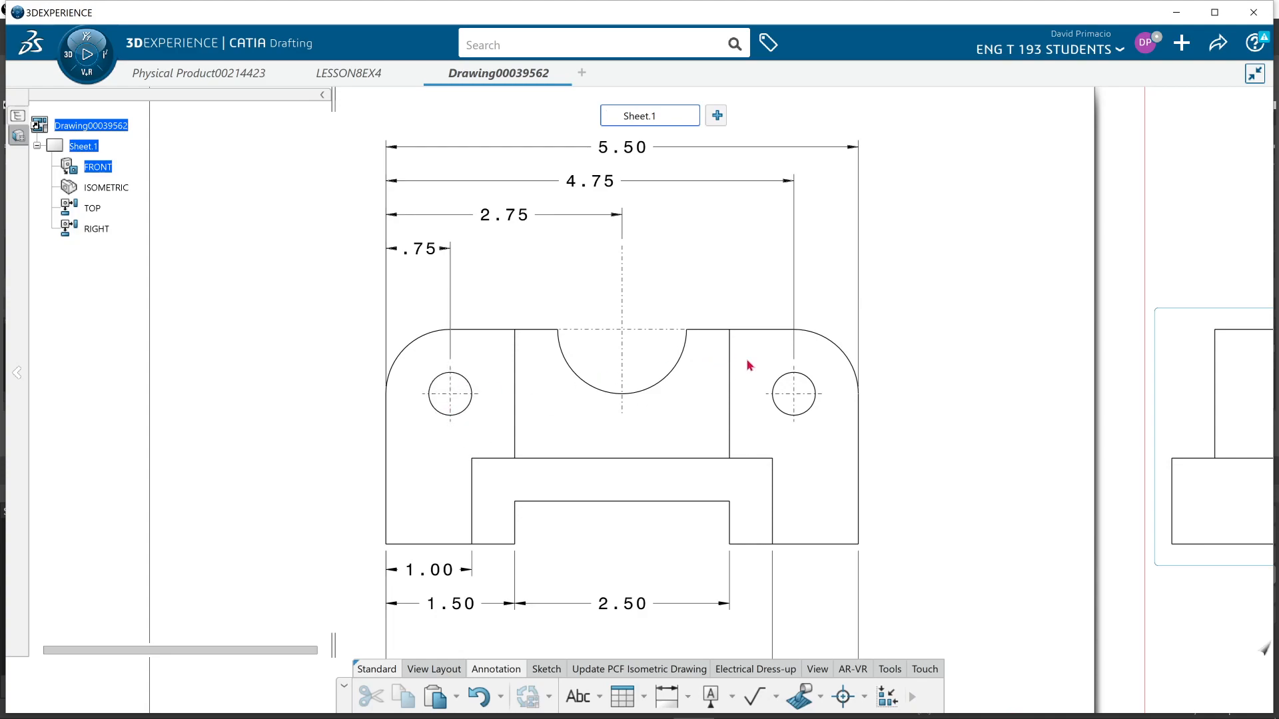
pyautogui.moveTo(587, 343); pyautogui.dragTo(588, 388, button='middle')
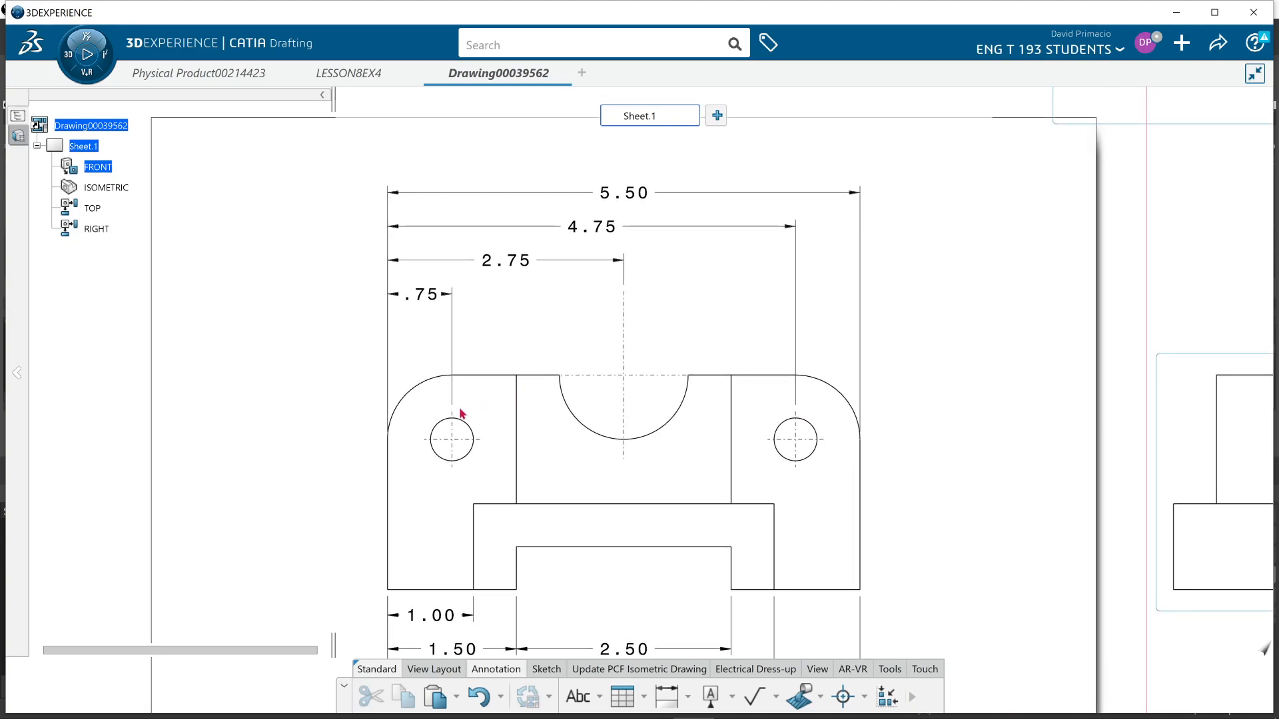
pyautogui.click(430, 306)
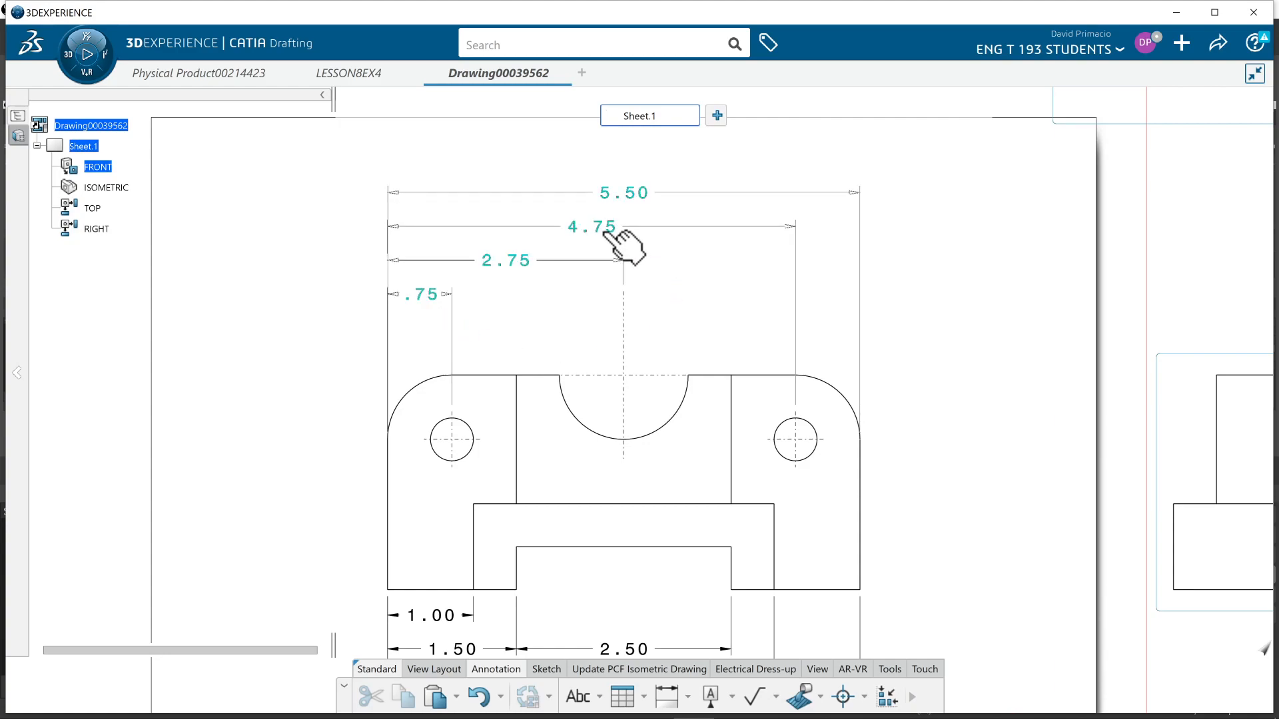
pyautogui.click(727, 324)
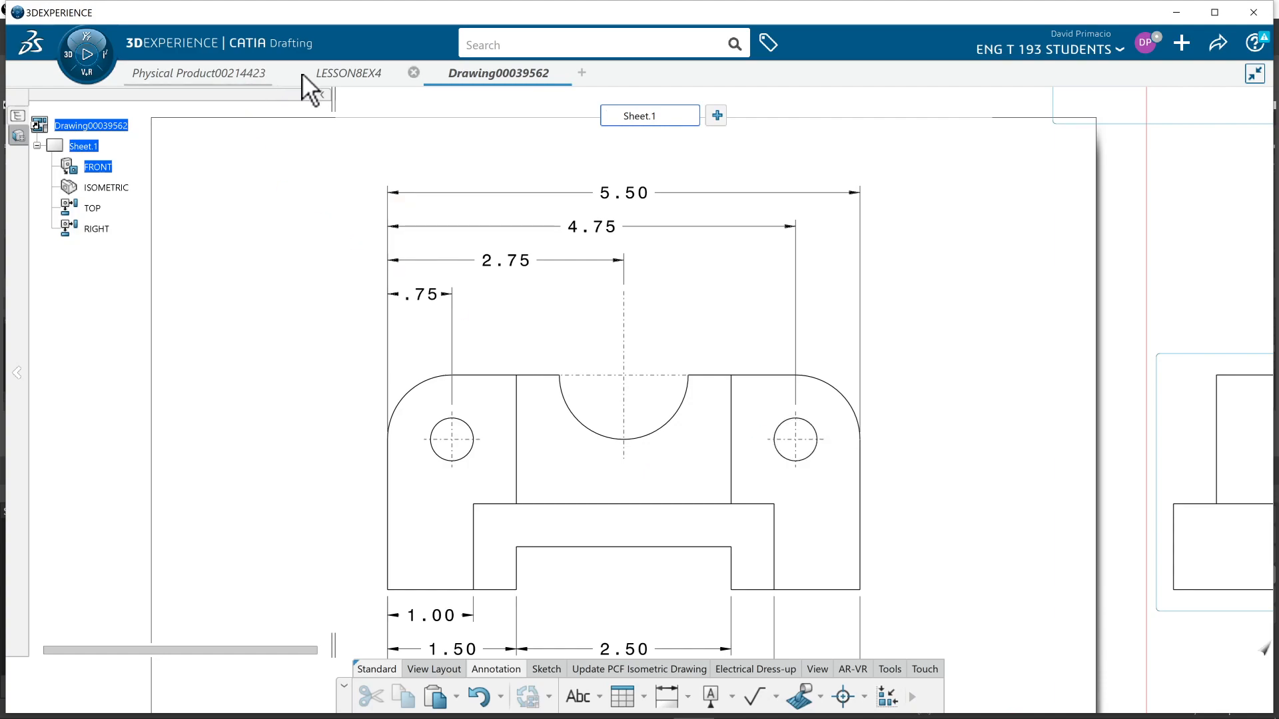
pyautogui.click(343, 75)
pyautogui.moveTo(531, 330); pyautogui.dragTo(498, 536, button='middle')
pyautogui.moveTo(491, 360); pyautogui.dragTo(508, 393, button='middle')
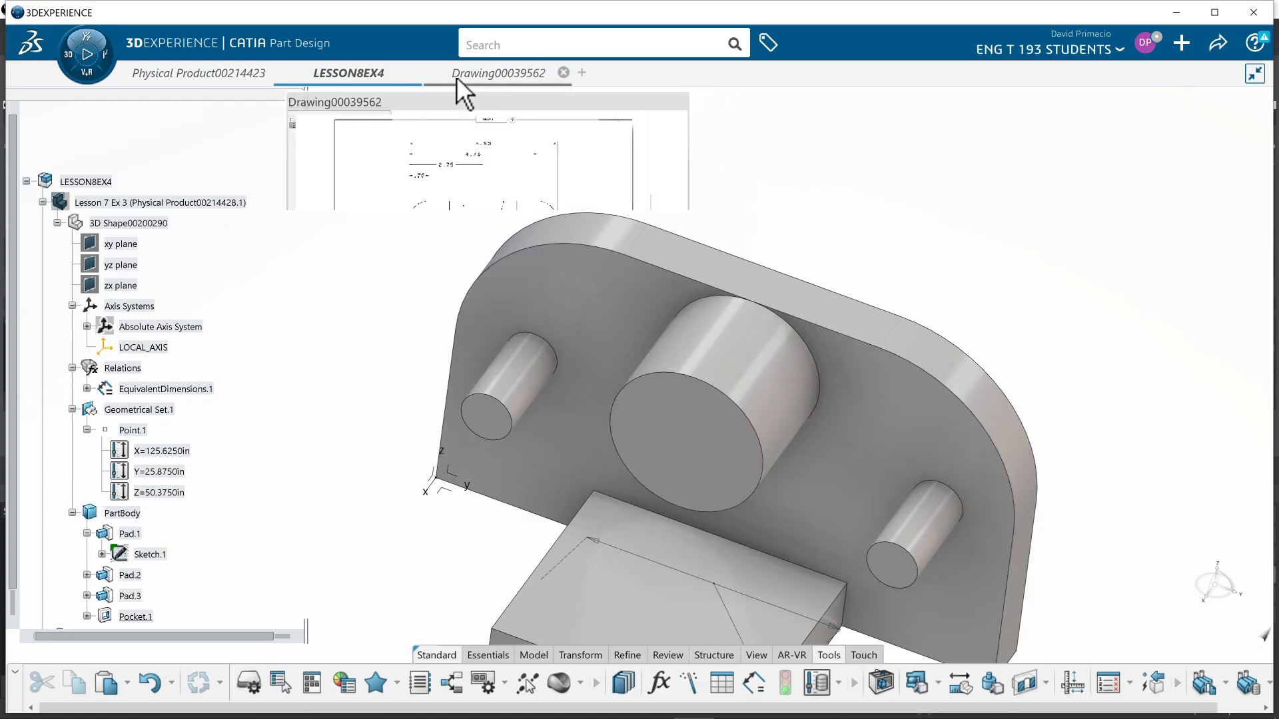
pyautogui.click(457, 77)
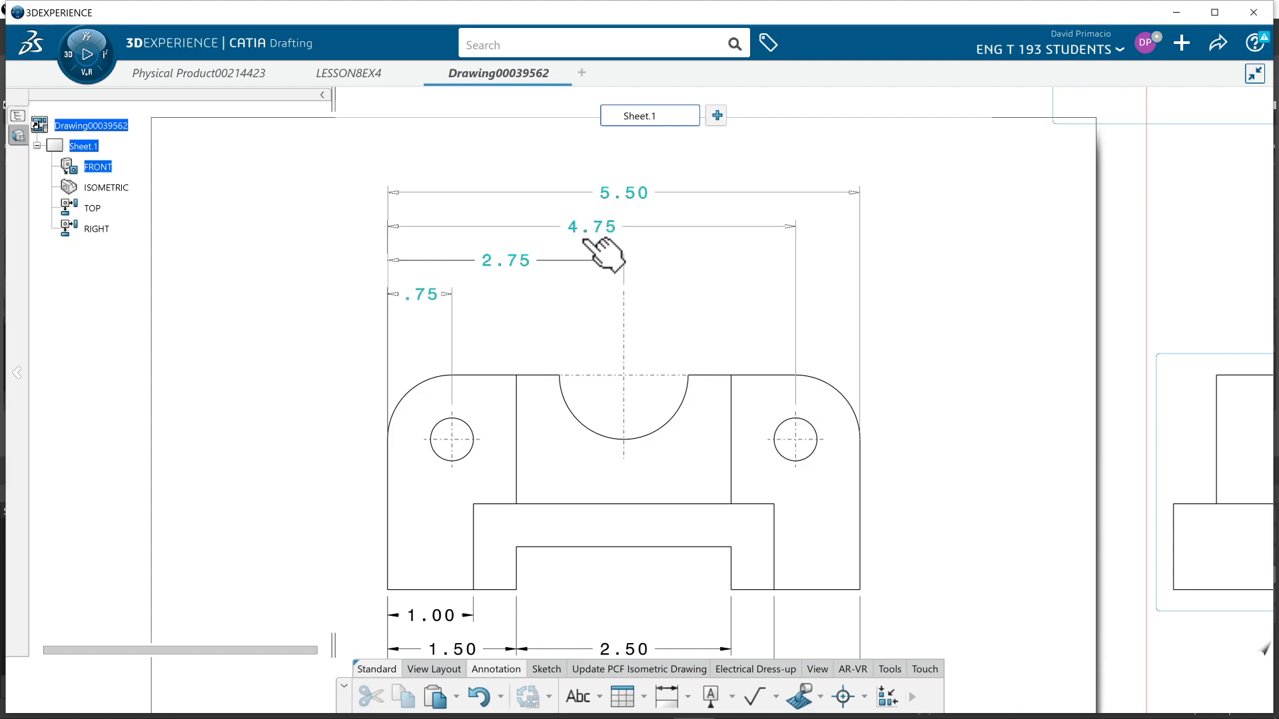
pyautogui.click(675, 300)
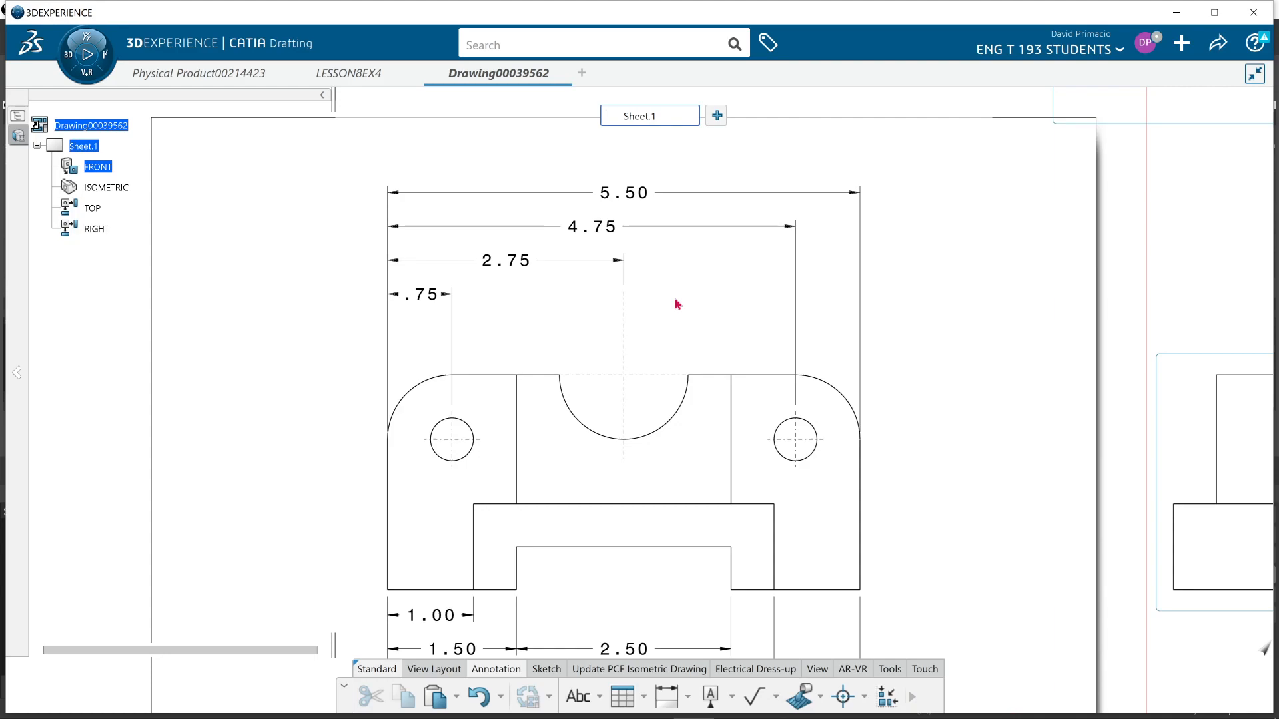
# - Ungroup the stacked dimension system above the front view and delete its 4.75 dimension
pyautogui.rightClick(602, 228)
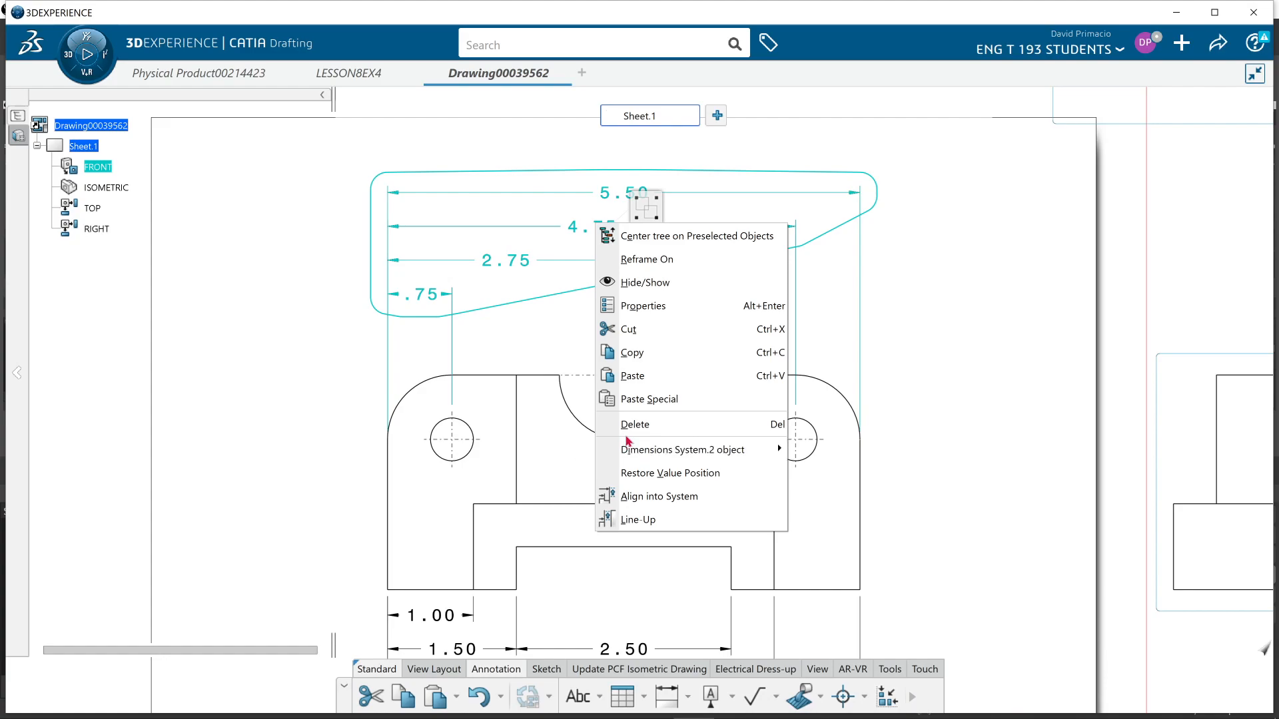
pyautogui.moveTo(631, 451)
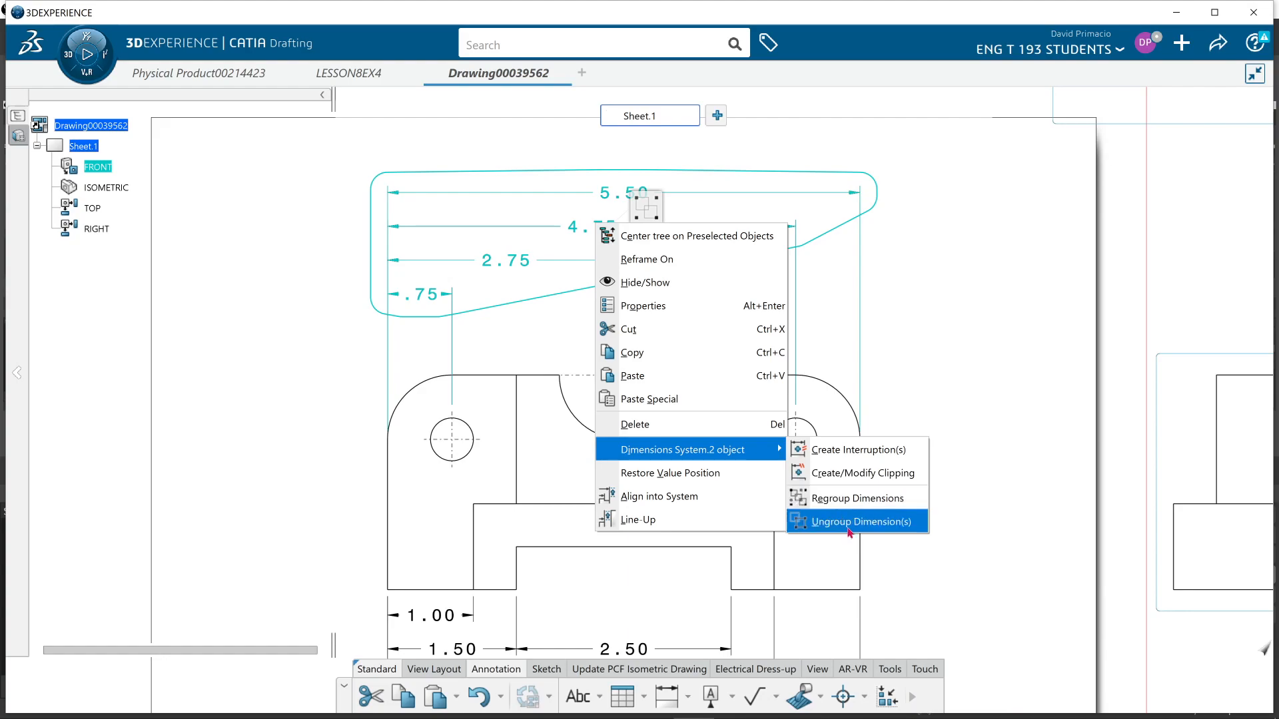
pyautogui.click(850, 522)
pyautogui.click(608, 230)
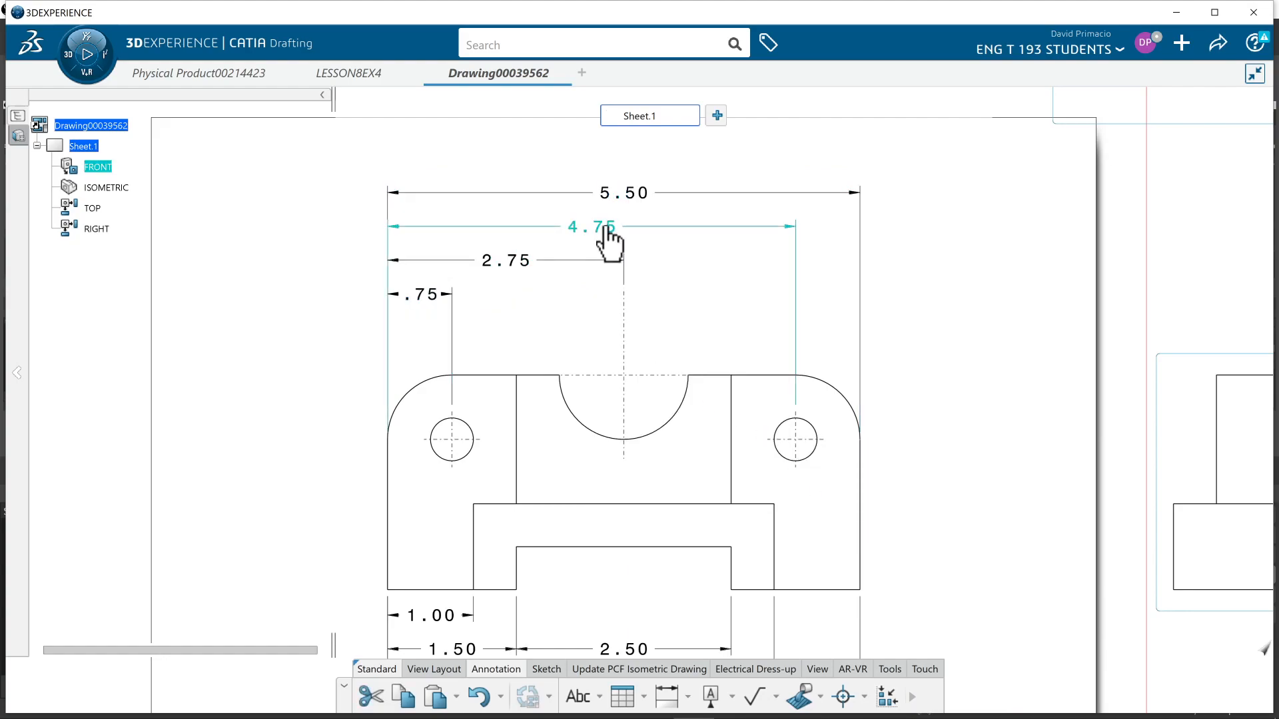
pyautogui.press('Delete')
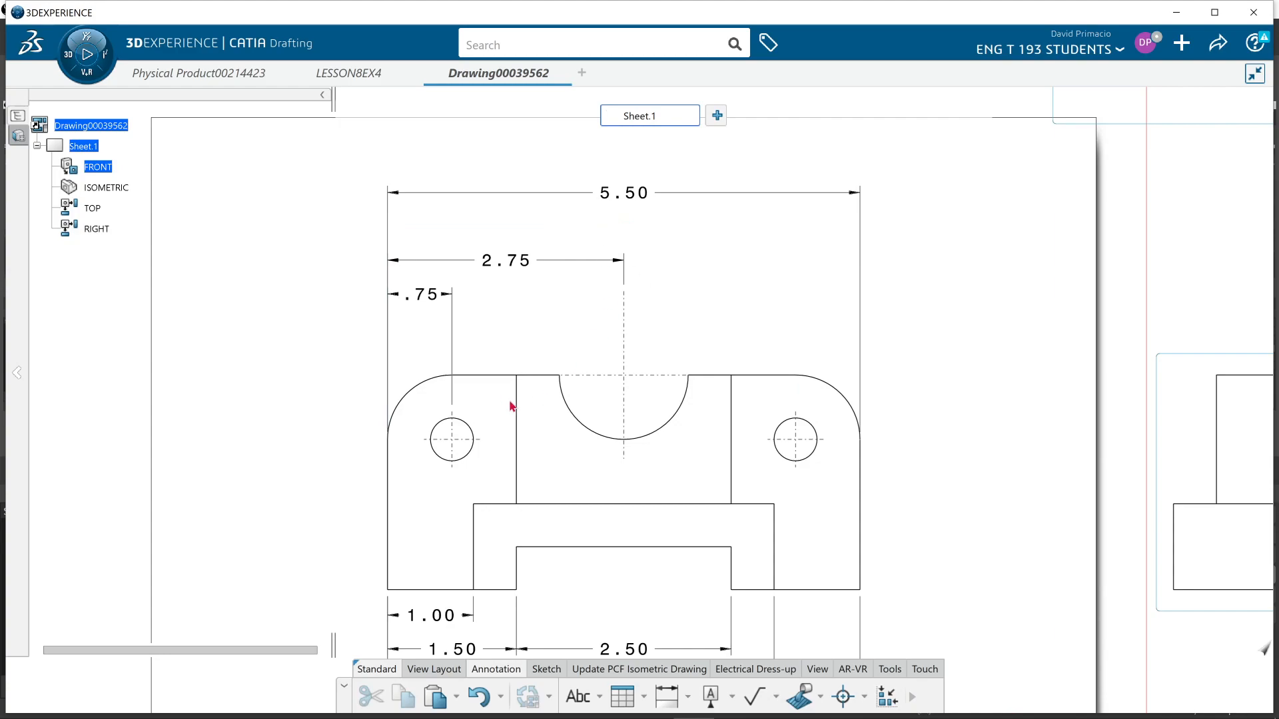
# - Try deleting the .75 dimension of the left hole and undo the deletion
pyautogui.moveTo(510, 406); pyautogui.dragTo(517, 368, button='middle')
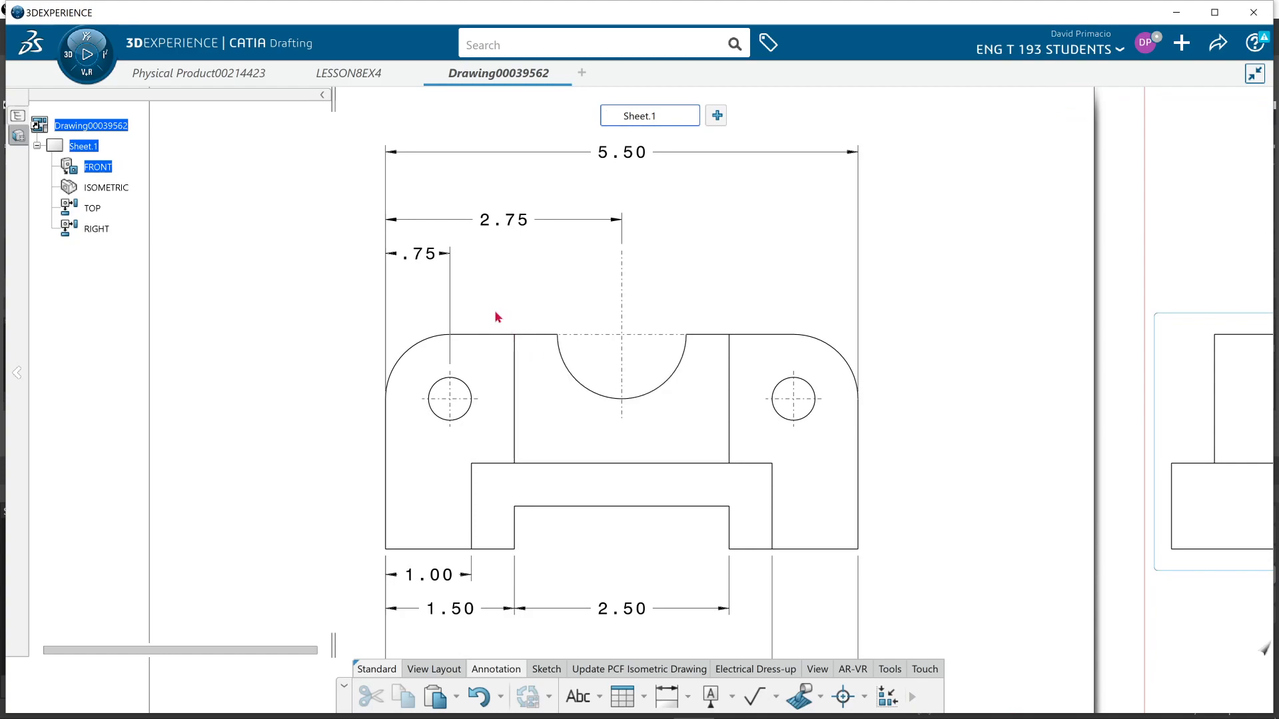
pyautogui.click(430, 261)
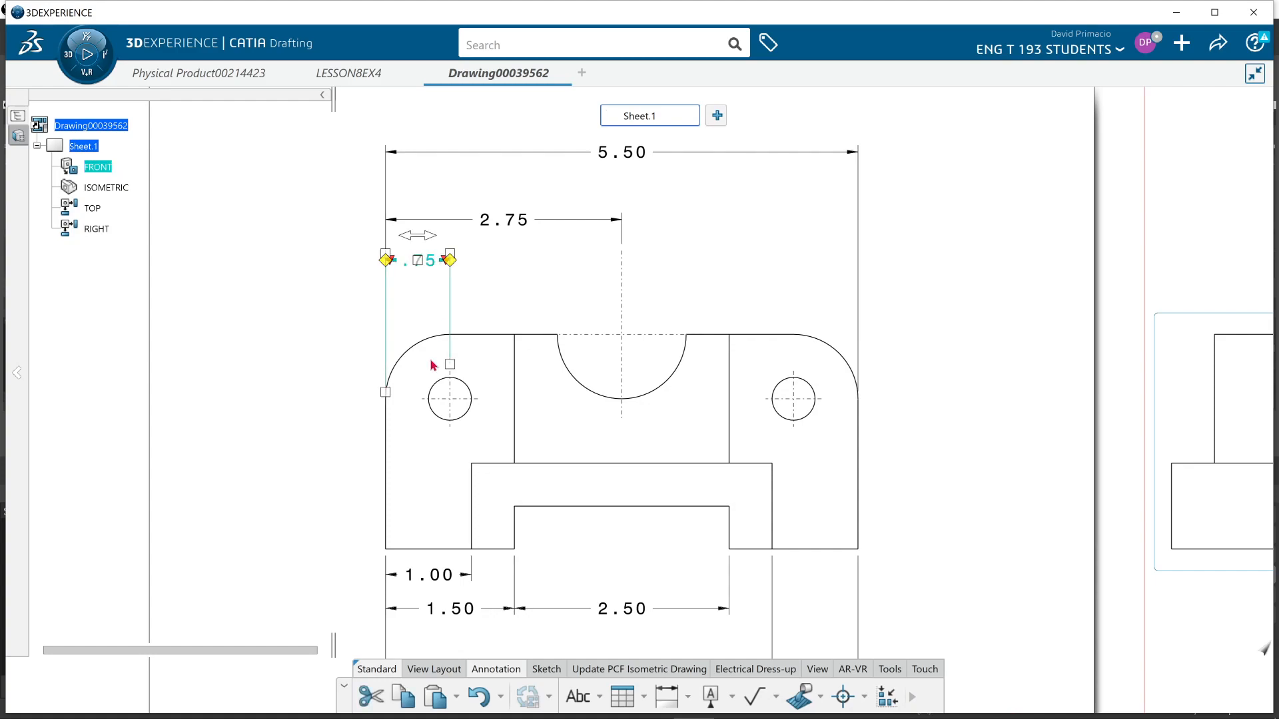
pyautogui.press('Delete')
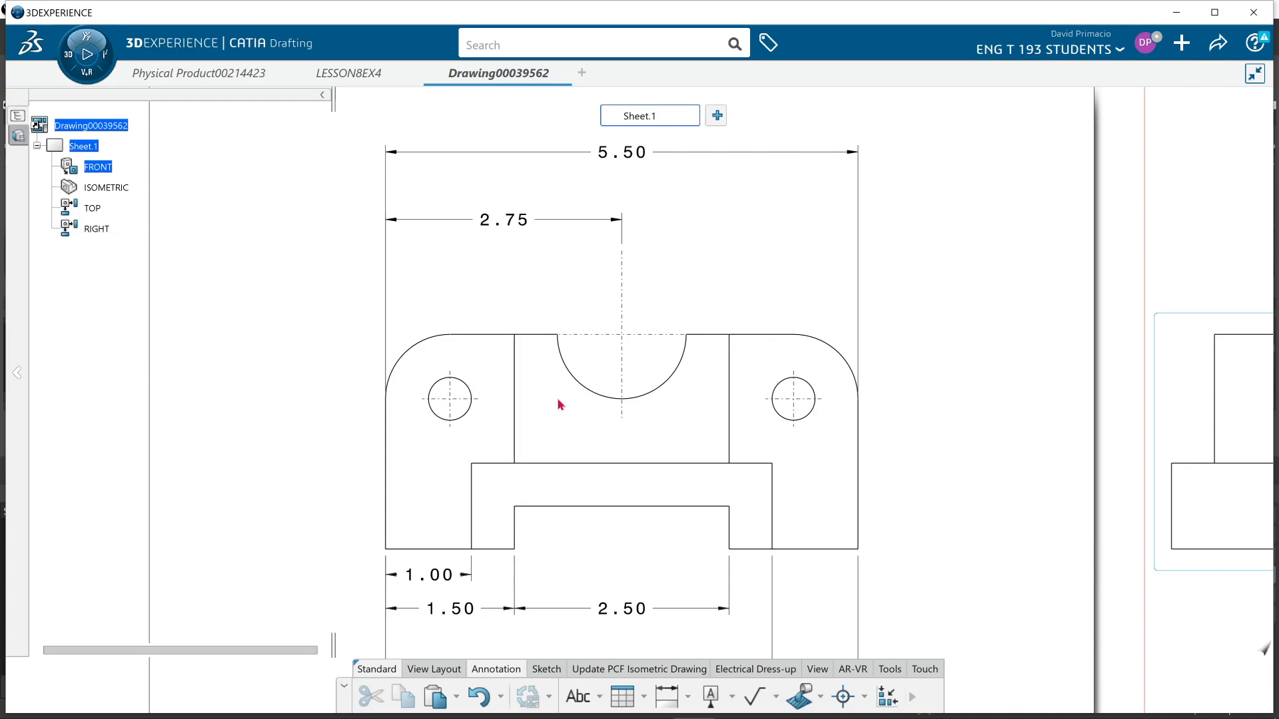
pyautogui.hotkey('ctrl', 'z')
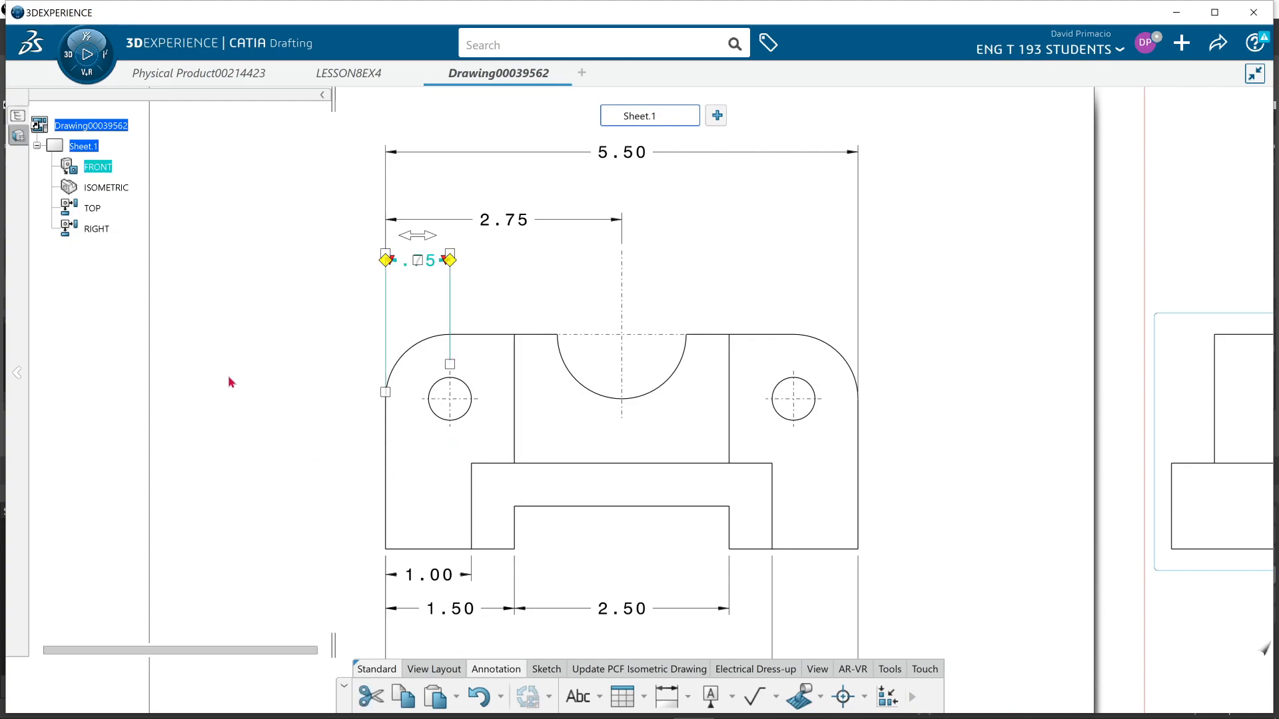
pyautogui.click(230, 382)
# - Check the pin layout of the part in LESSON8EX4 and return to the drawing
pyautogui.moveTo(263, 414); pyautogui.dragTo(287, 420, button='middle')
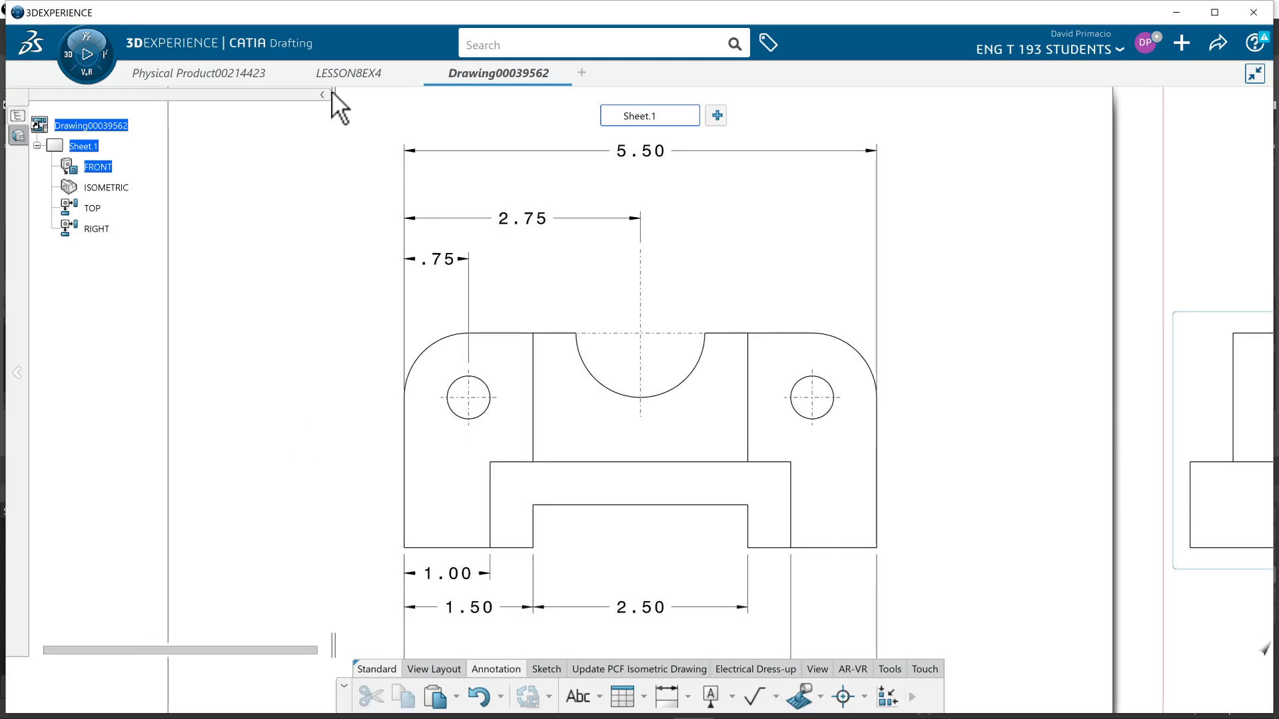
pyautogui.click(334, 71)
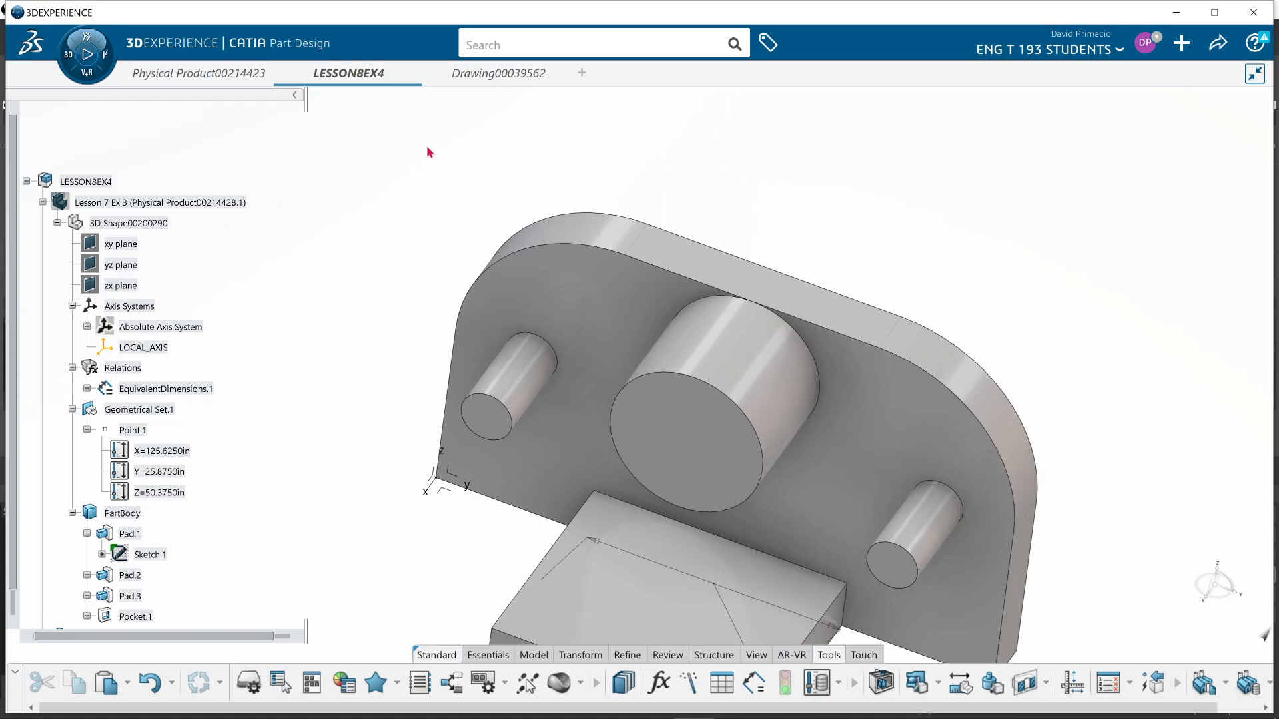
pyautogui.click(470, 78)
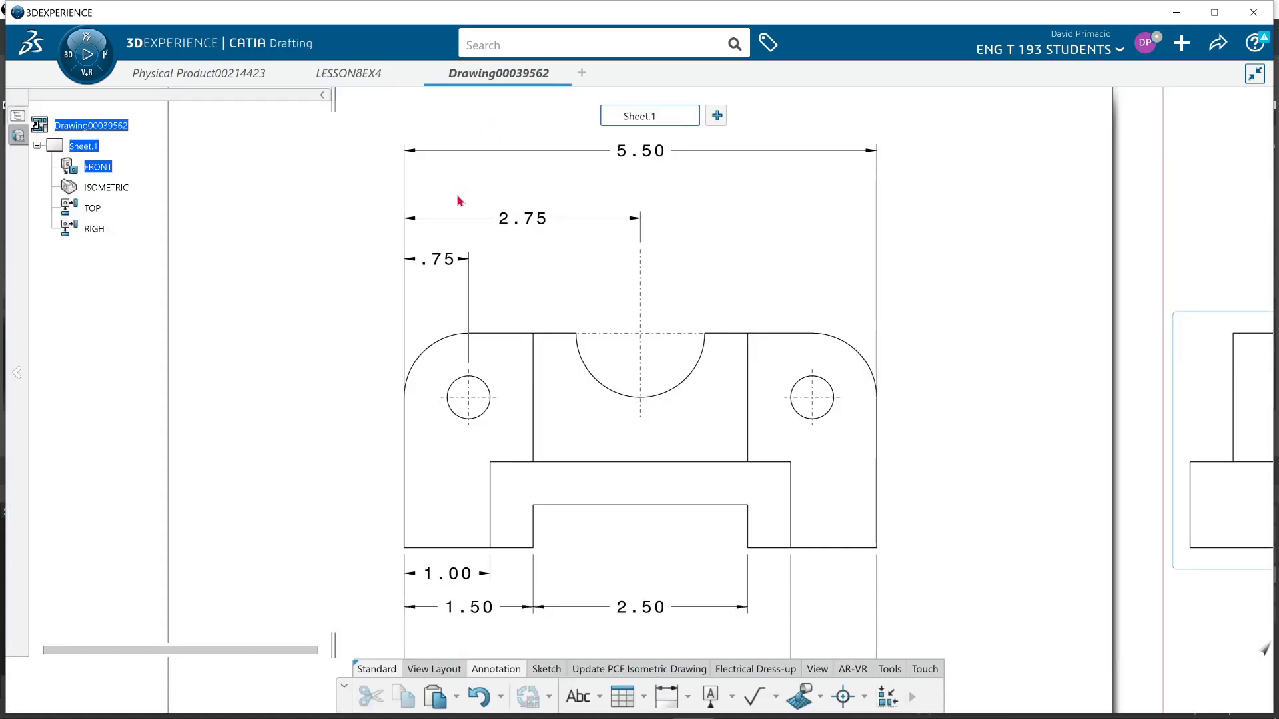
# - Attach datum feature A to the bottom edge of the front view, placing its label below and left of the part
pyautogui.moveTo(409, 517); pyautogui.dragTo(500, 461, button='middle')
pyautogui.click(712, 697)
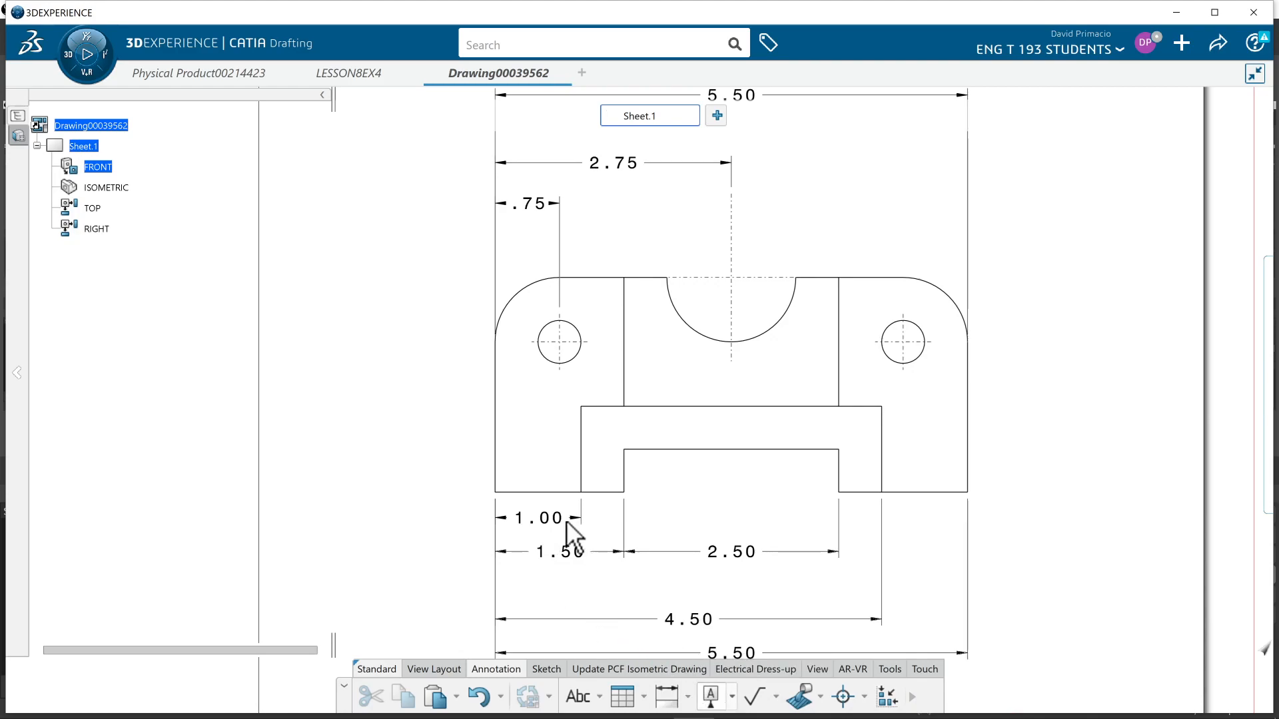
pyautogui.click(538, 494)
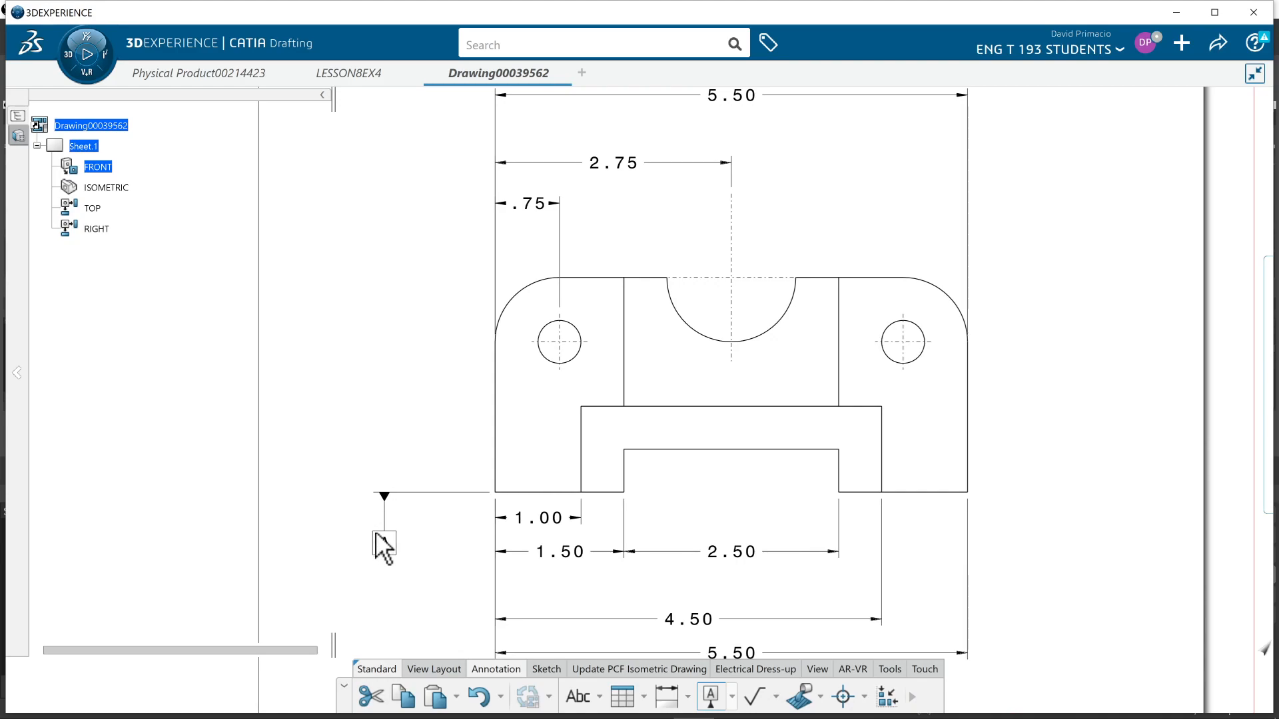
pyautogui.click(383, 545)
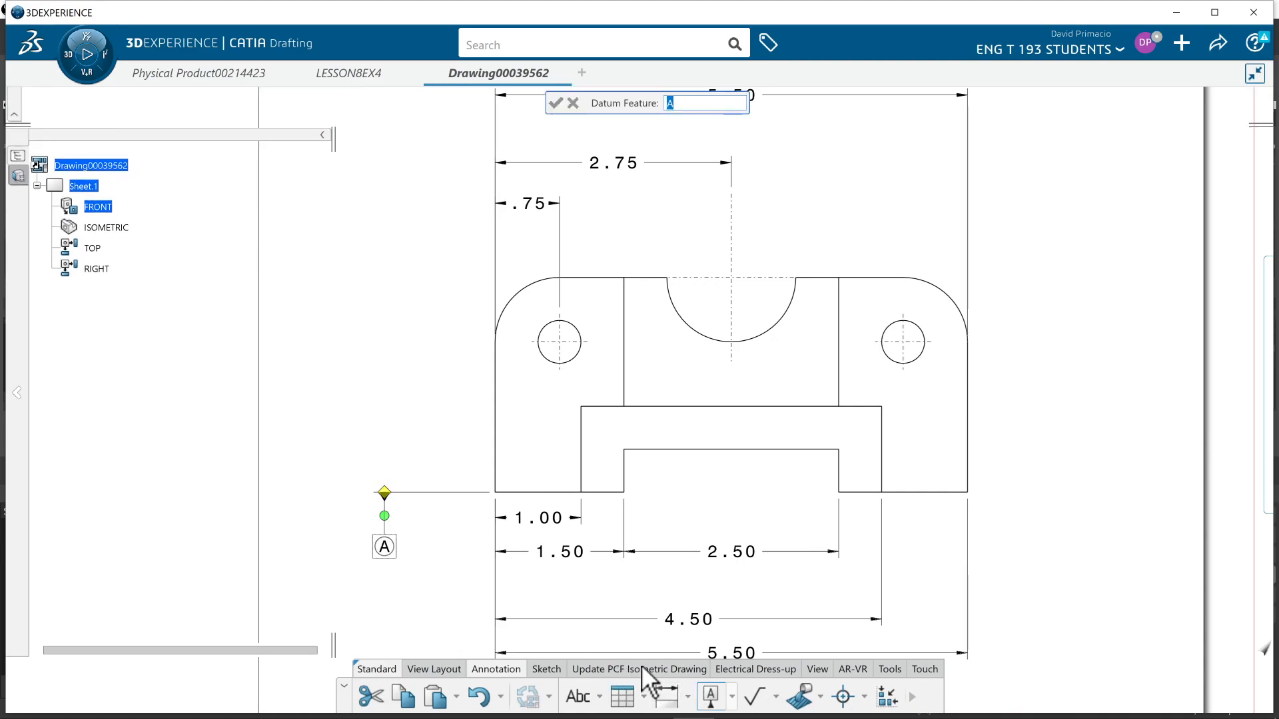
pyautogui.press('Return')
# - Attach datum feature B to the left vertical edge of the front view, placing its label outside the part
pyautogui.click(712, 697)
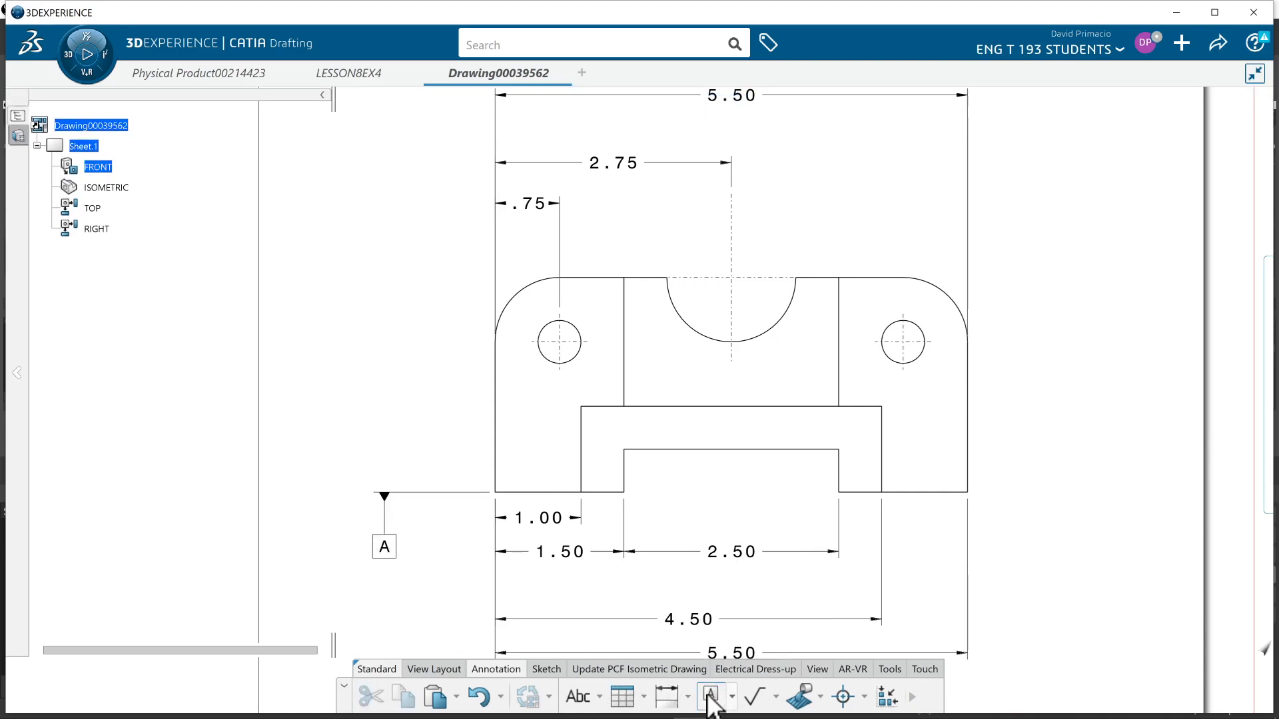
pyautogui.click(496, 430)
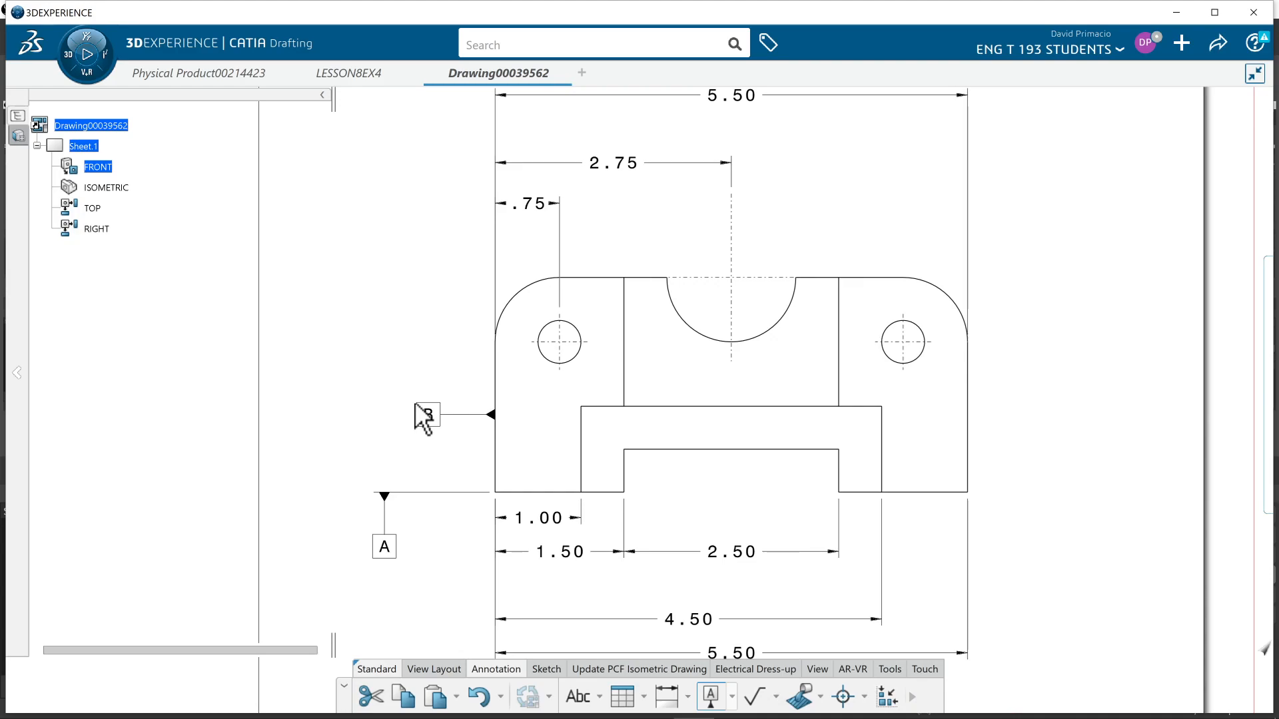
pyautogui.click(414, 403)
pyautogui.click(370, 425)
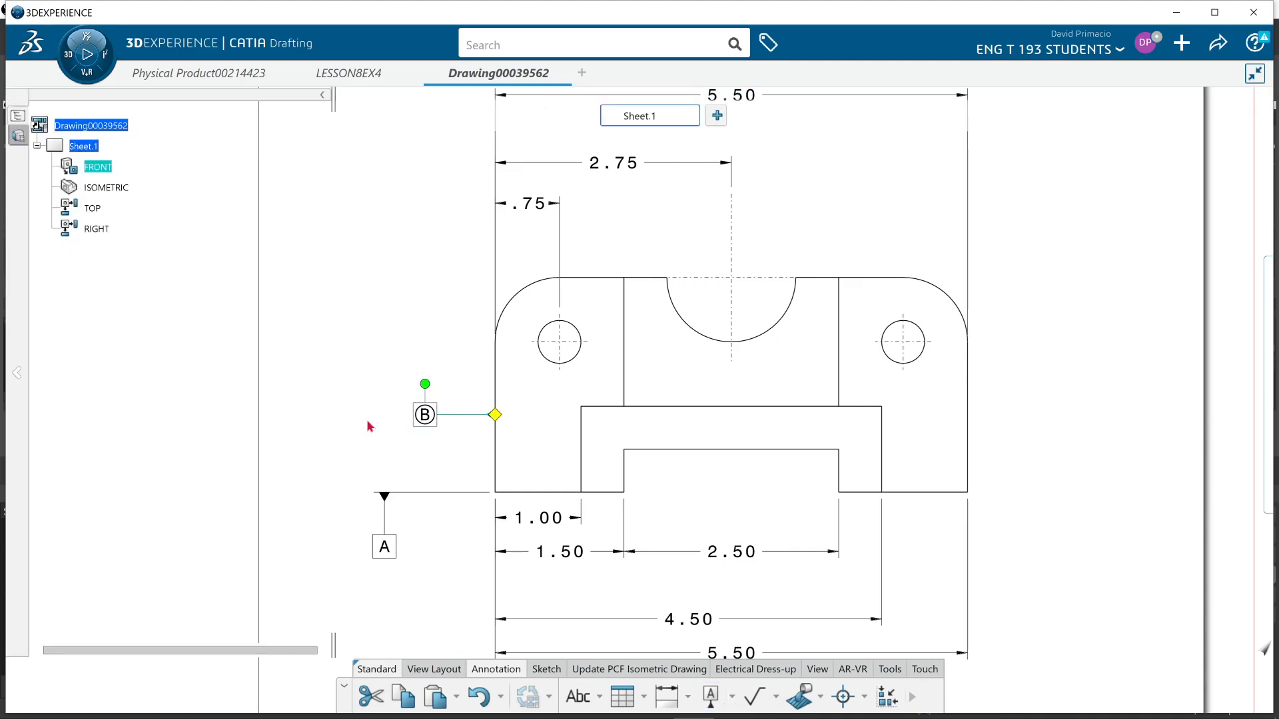
# - Delete the .75 dimension locating the left hole in the front view
pyautogui.moveTo(408, 313)
pyautogui.mouseDown(button='middle')
pyautogui.moveTo(462, 345)
pyautogui.moveTo(400, 394)
pyautogui.moveTo(385, 425)
pyautogui.mouseUp(button='middle')
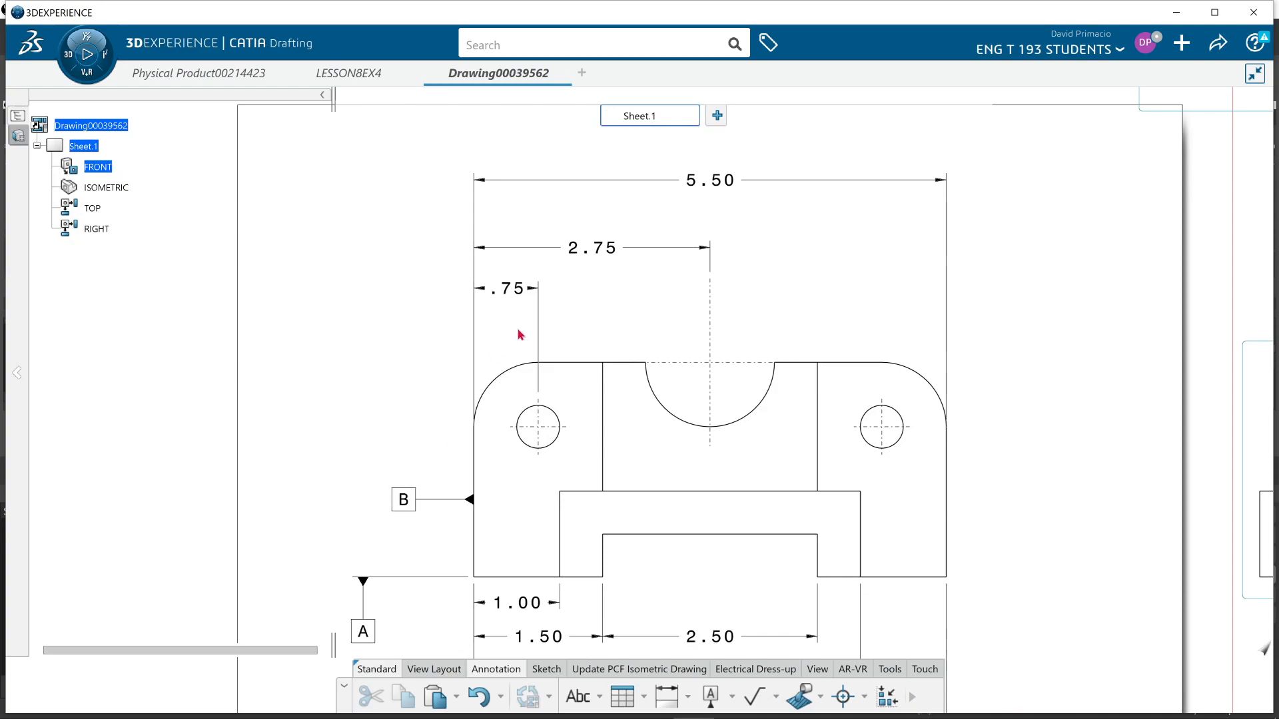
pyautogui.click(541, 312)
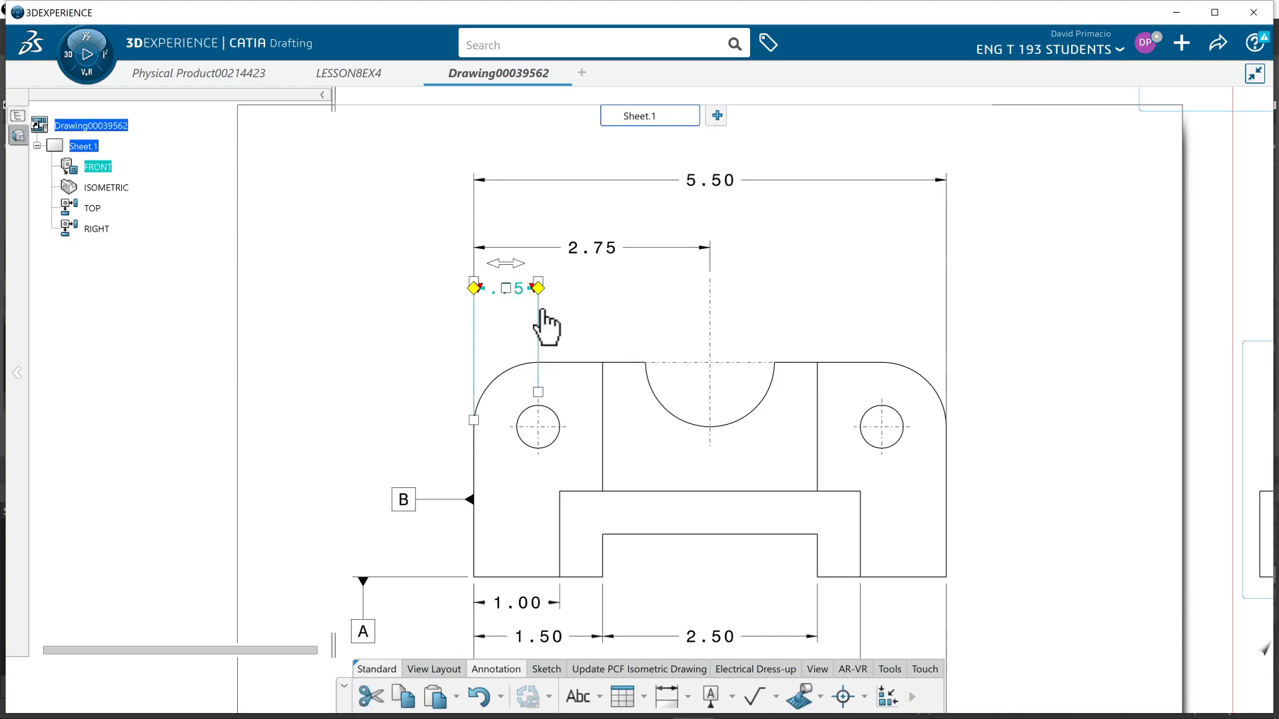
pyautogui.press('Delete')
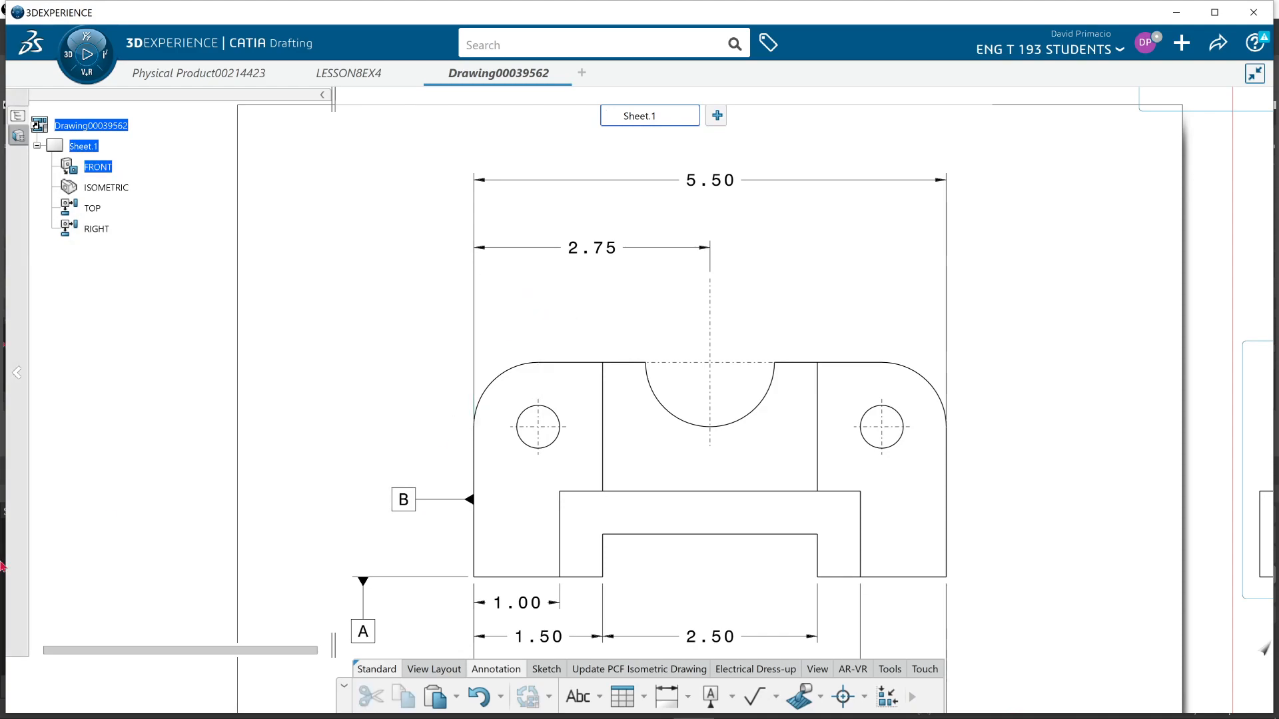
pyautogui.click(687, 697)
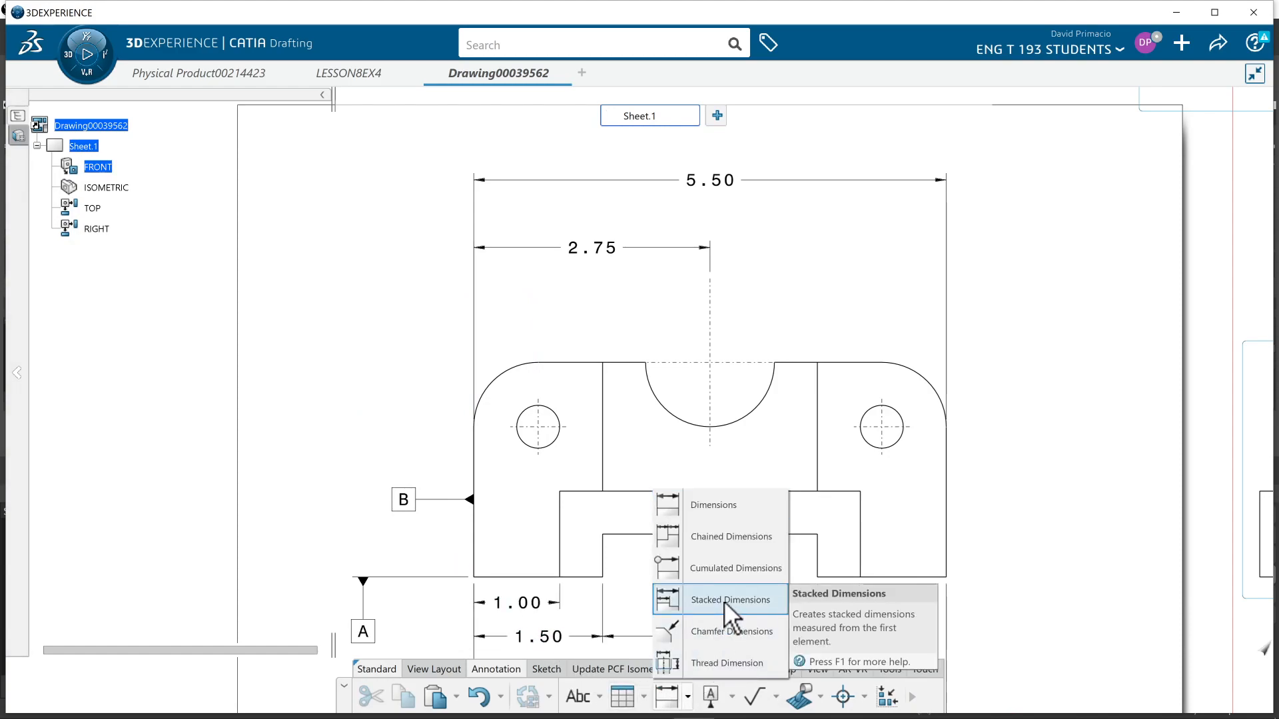
pyautogui.click(733, 540)
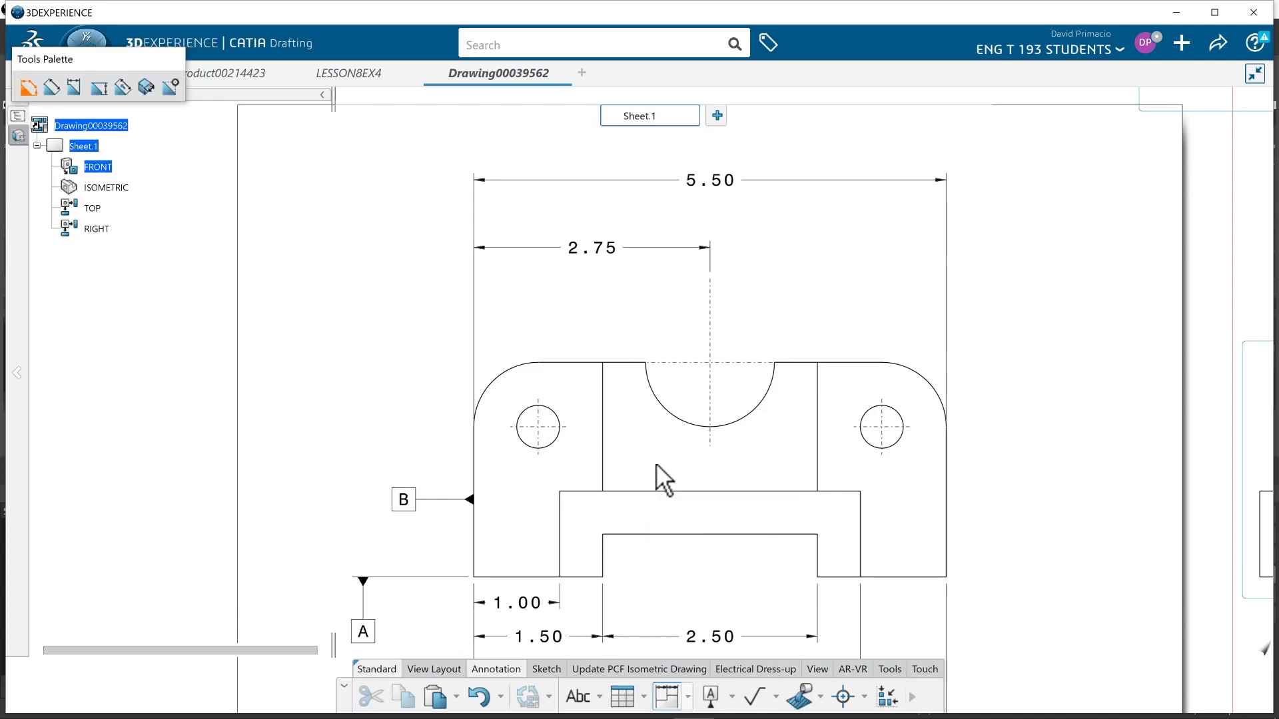
pyautogui.click(559, 419)
pyautogui.click(716, 313)
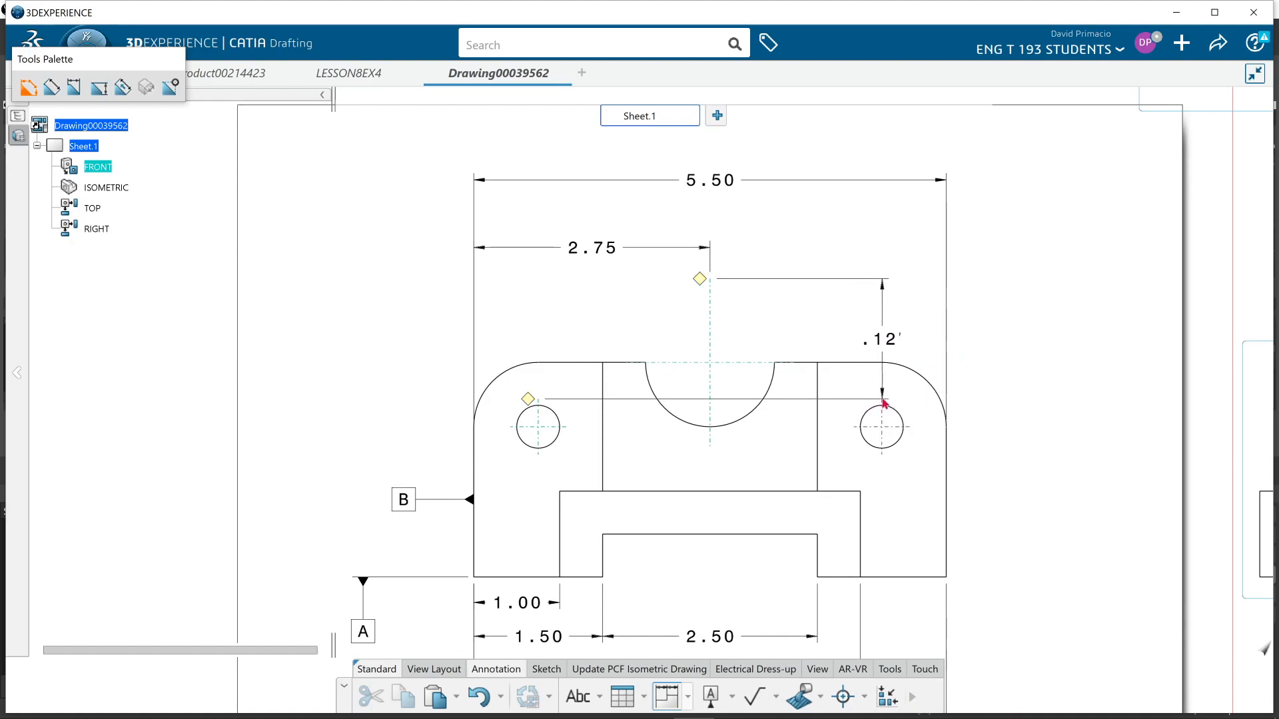
pyautogui.click(886, 403)
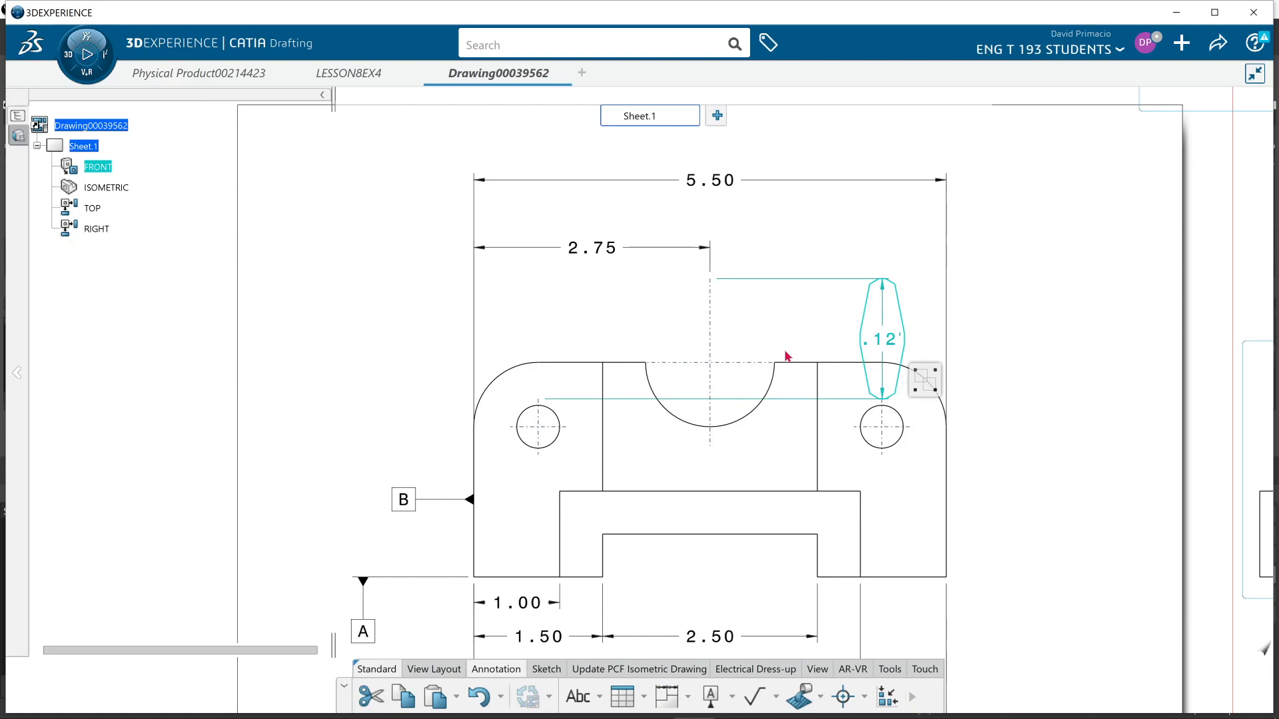
pyautogui.press('Delete')
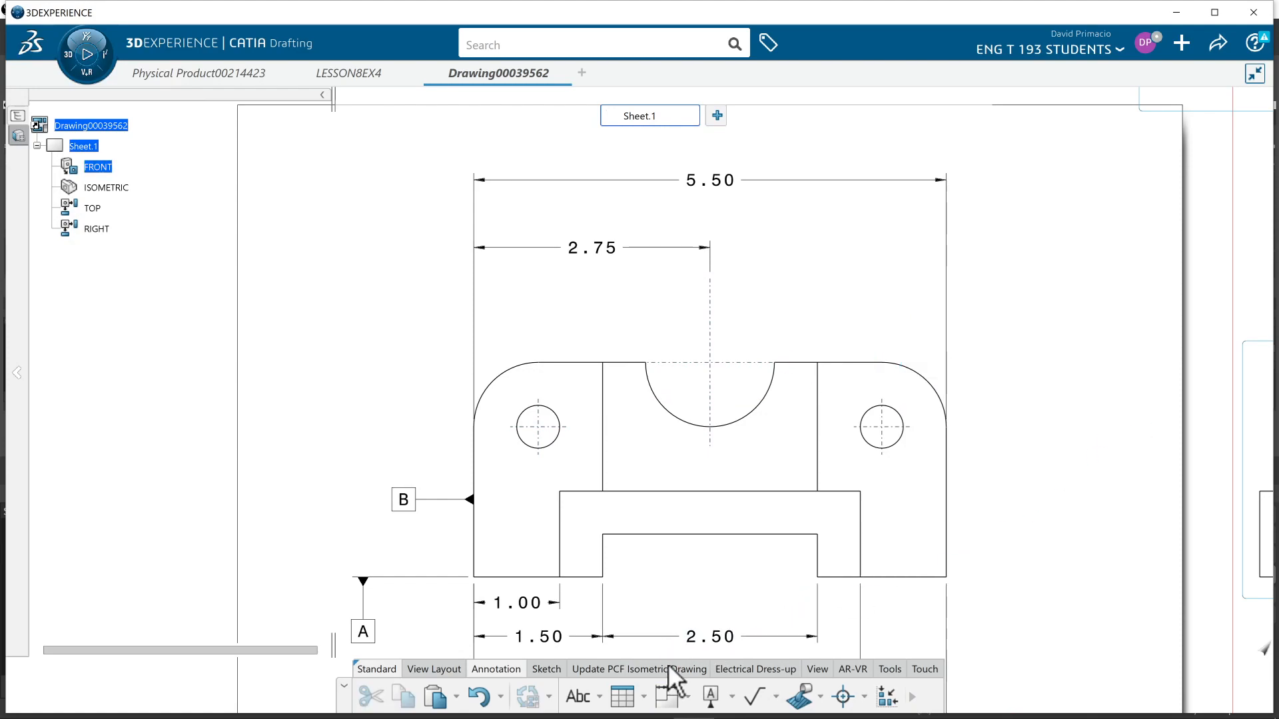
# - Add chained horizontal dimensions from the left hole through the notch centerline to the right hole, placed between the view and the 2.75 dimension
pyautogui.click(667, 698)
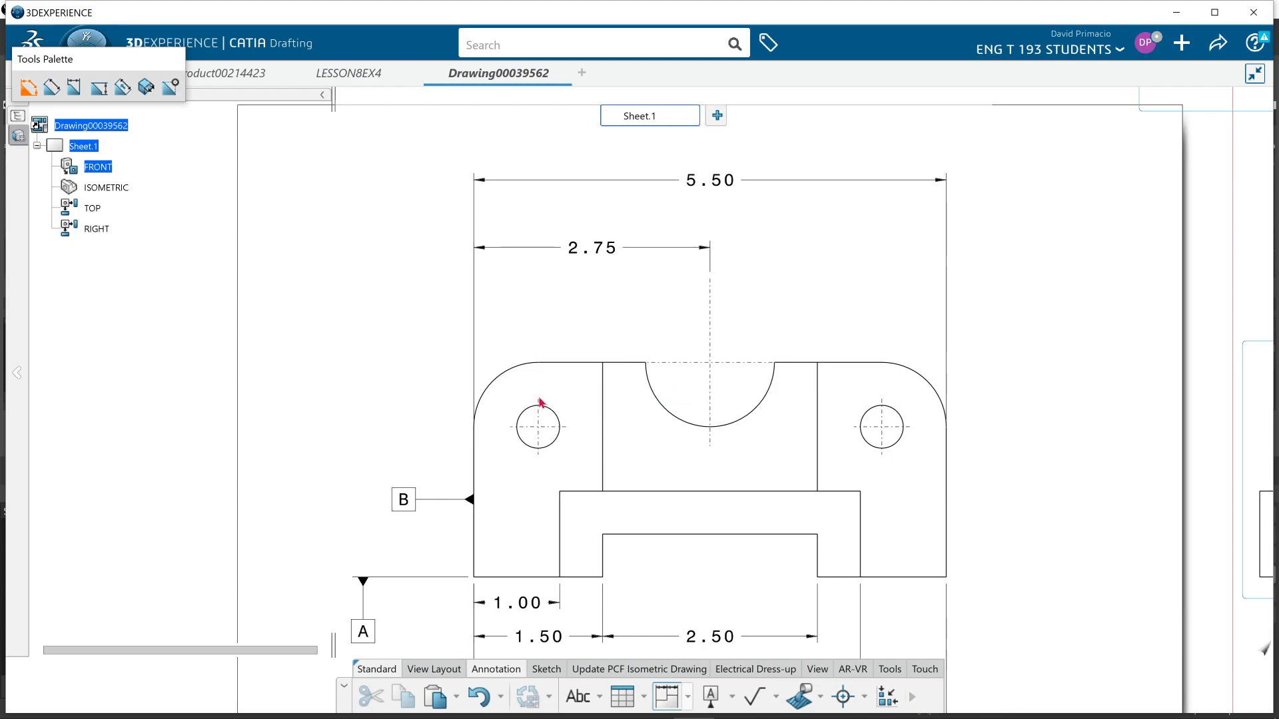
pyautogui.click(892, 409)
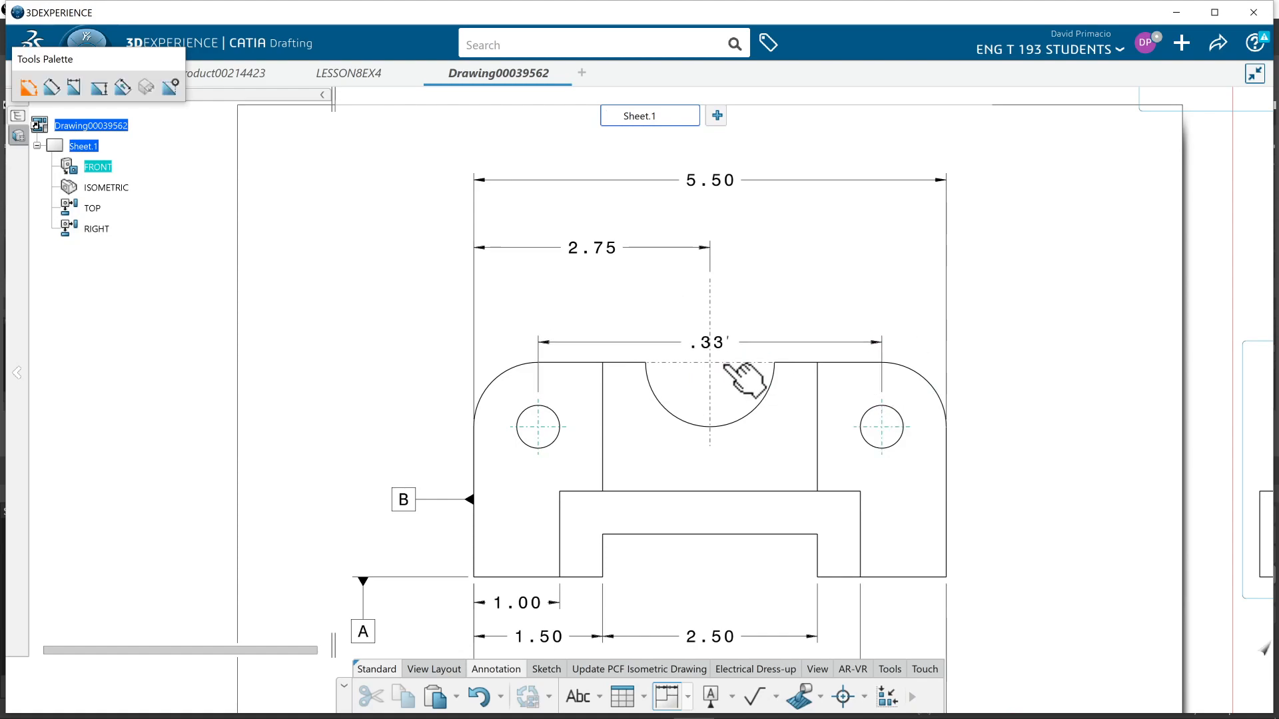
pyautogui.click(731, 312)
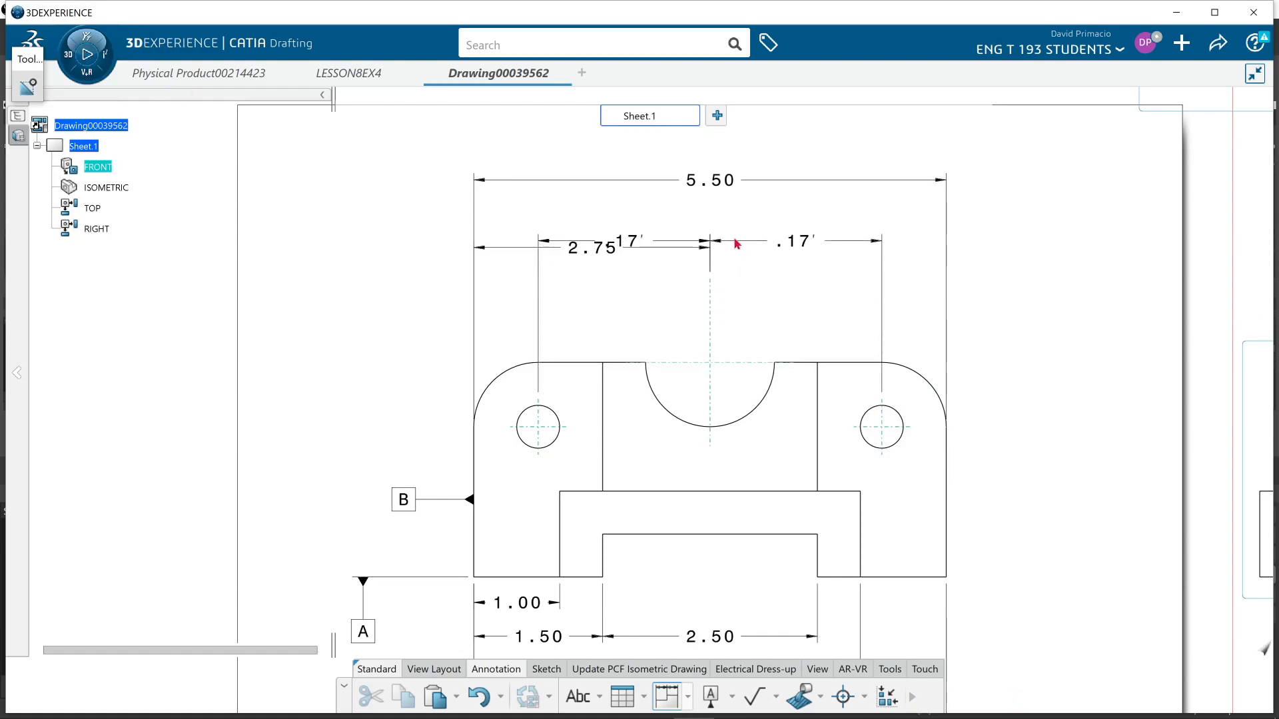
pyautogui.click(711, 310)
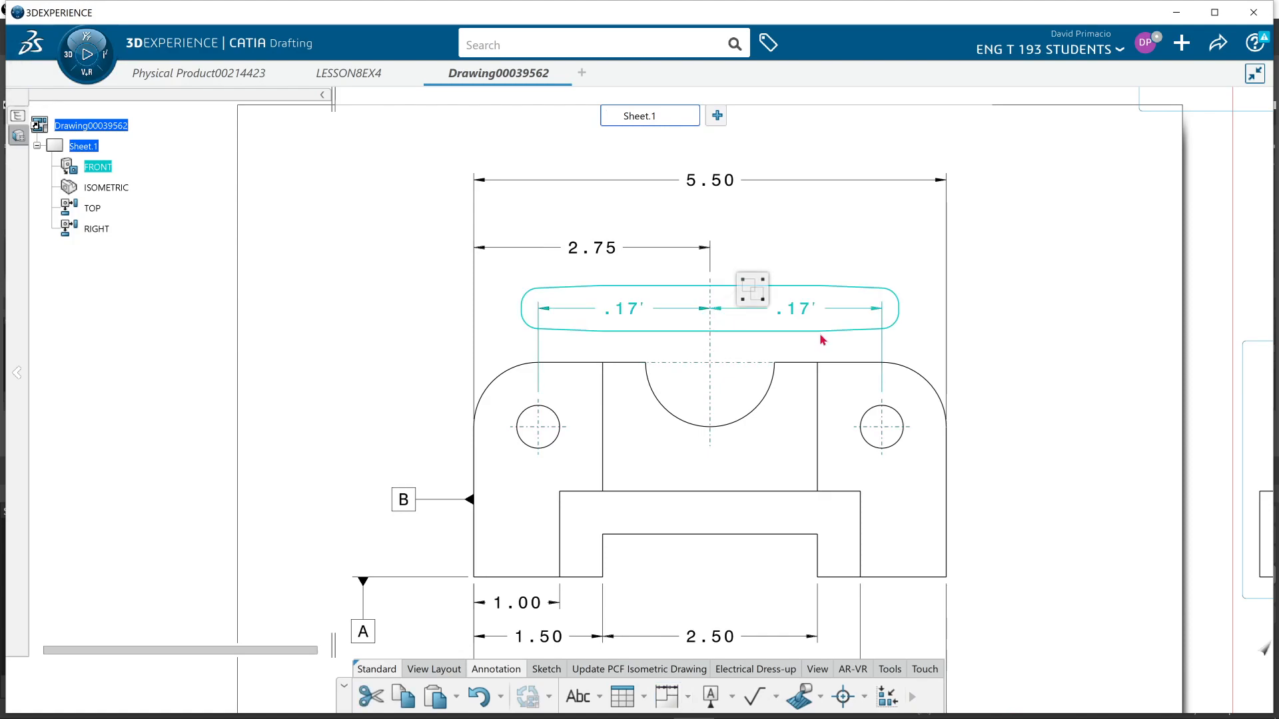
# - Set the chained hole dimensions' main value format description to NUM.DINC
pyautogui.rightClick(826, 312)
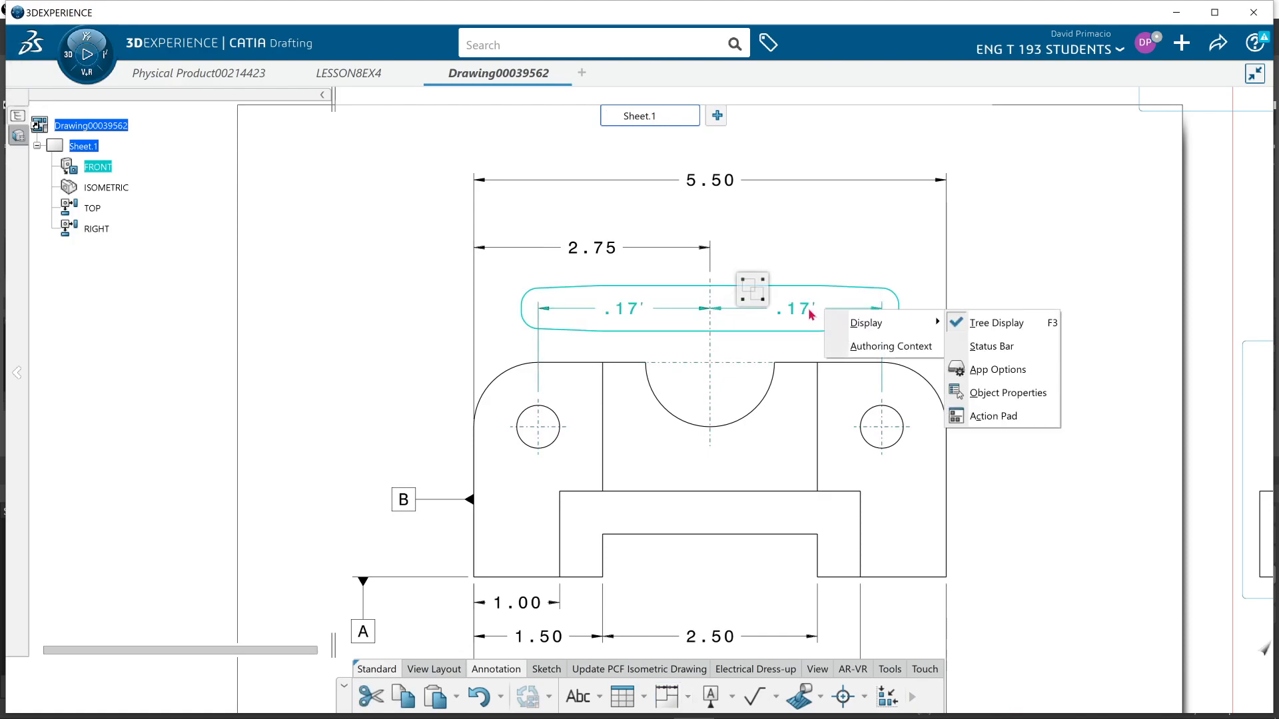
pyautogui.click(808, 320)
pyautogui.rightClick(822, 312)
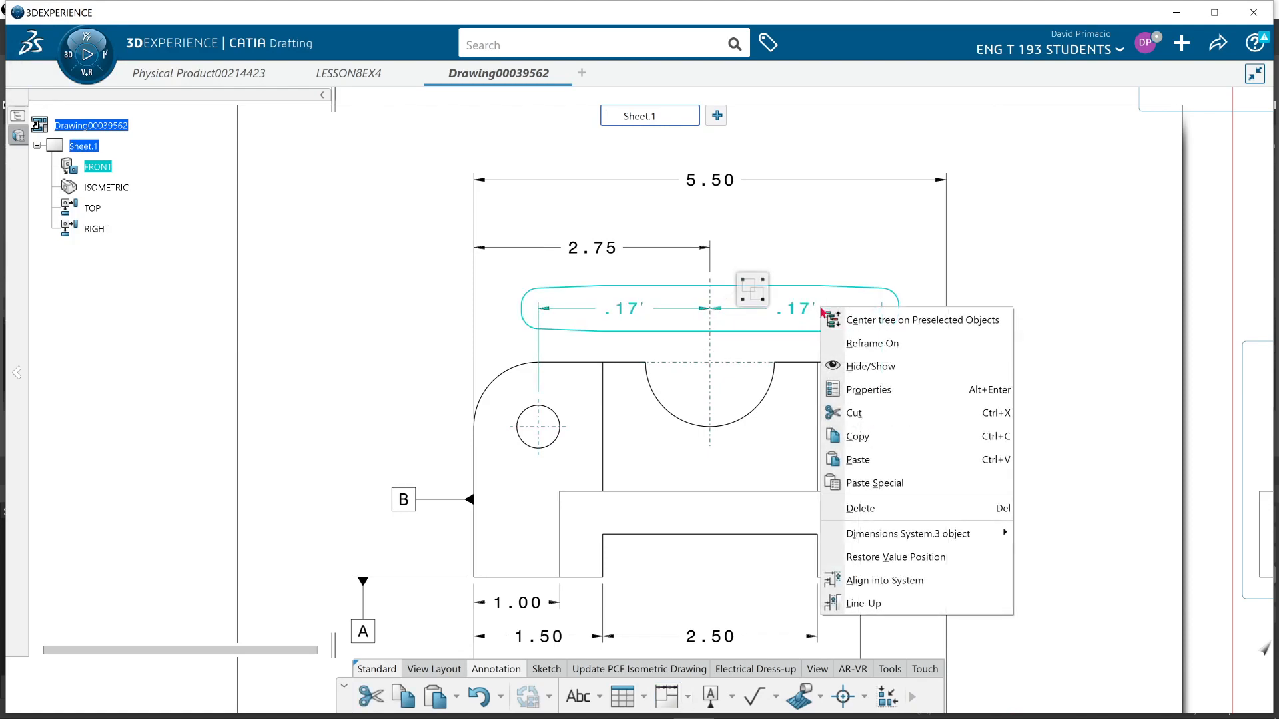
pyautogui.click(886, 391)
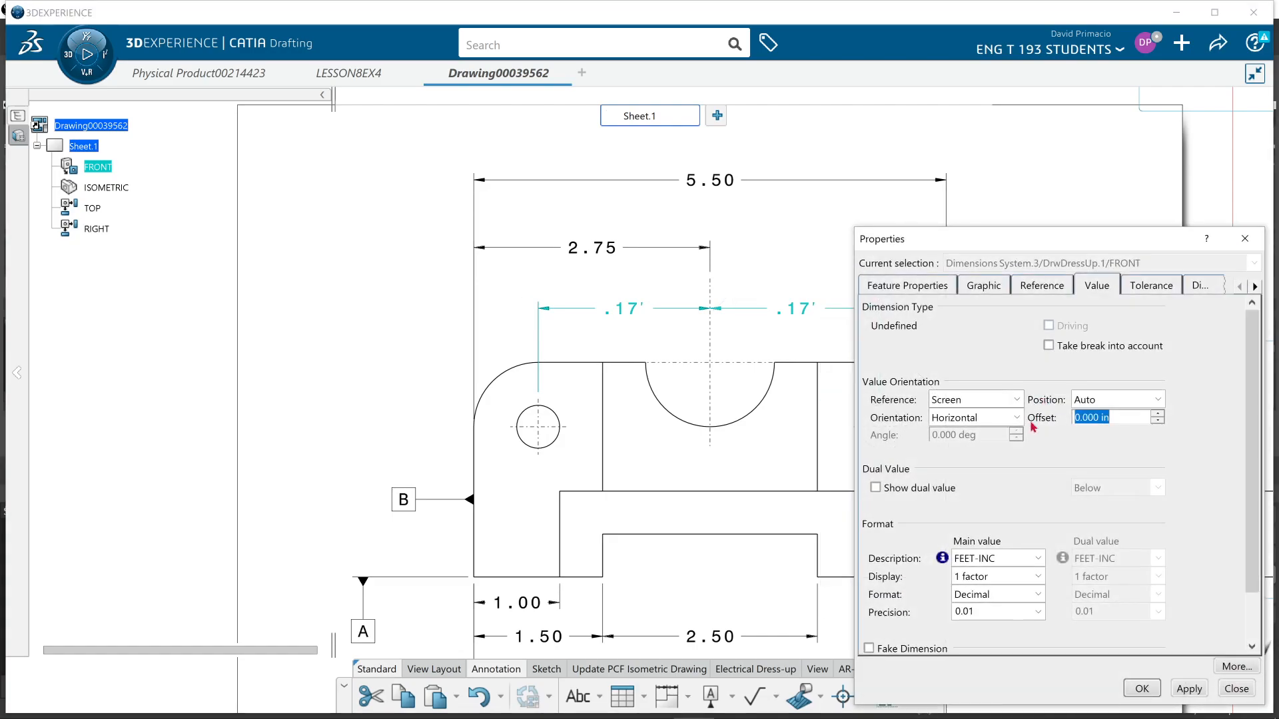
pyautogui.click(1016, 560)
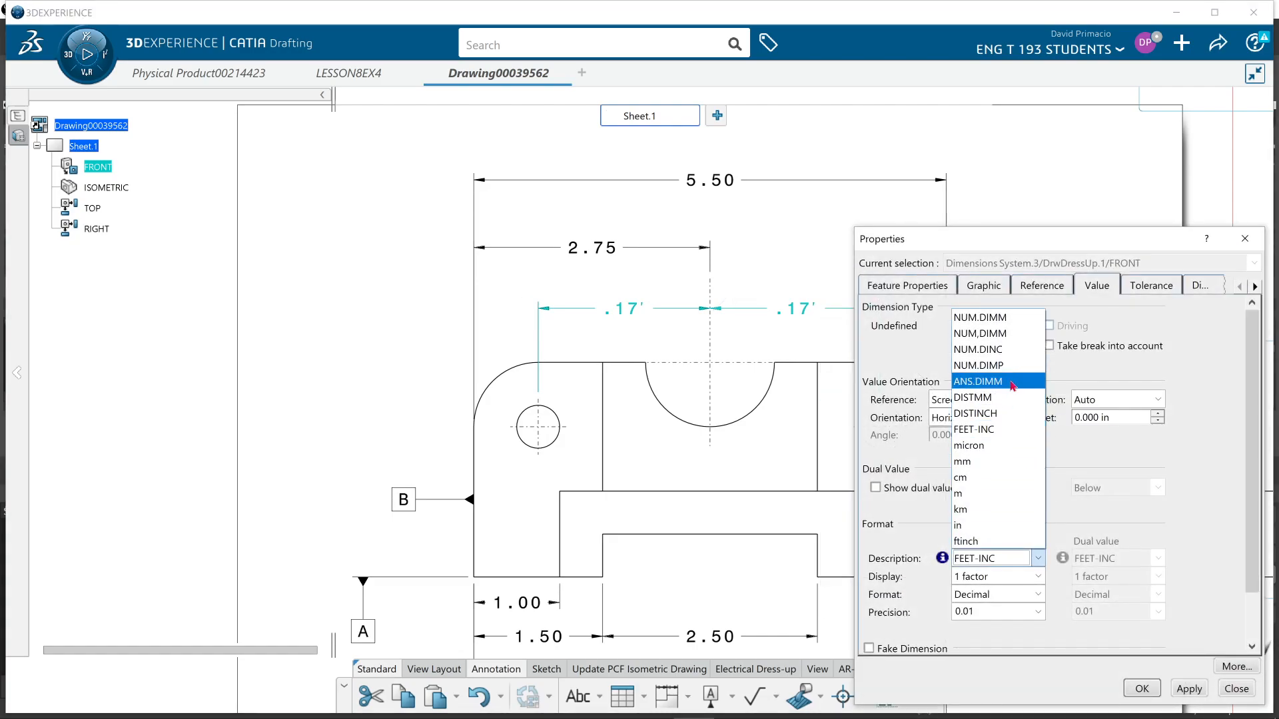
pyautogui.click(1012, 351)
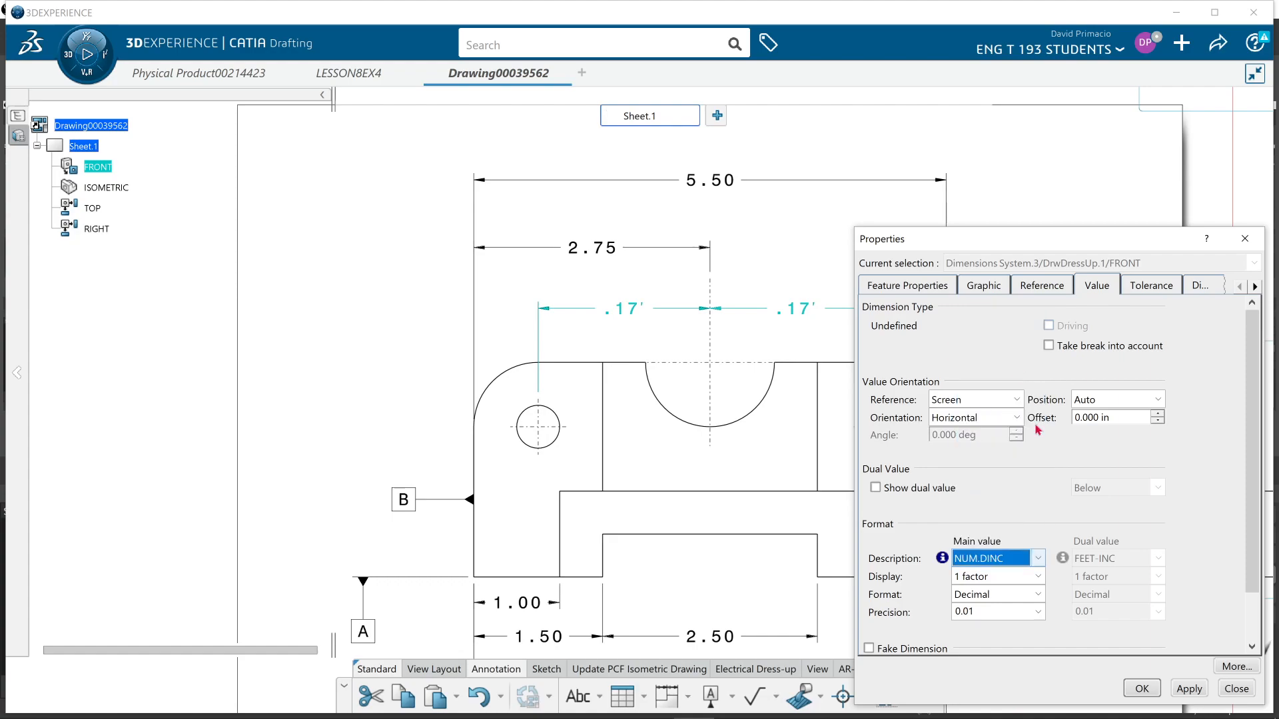
pyautogui.click(1141, 686)
pyautogui.click(996, 369)
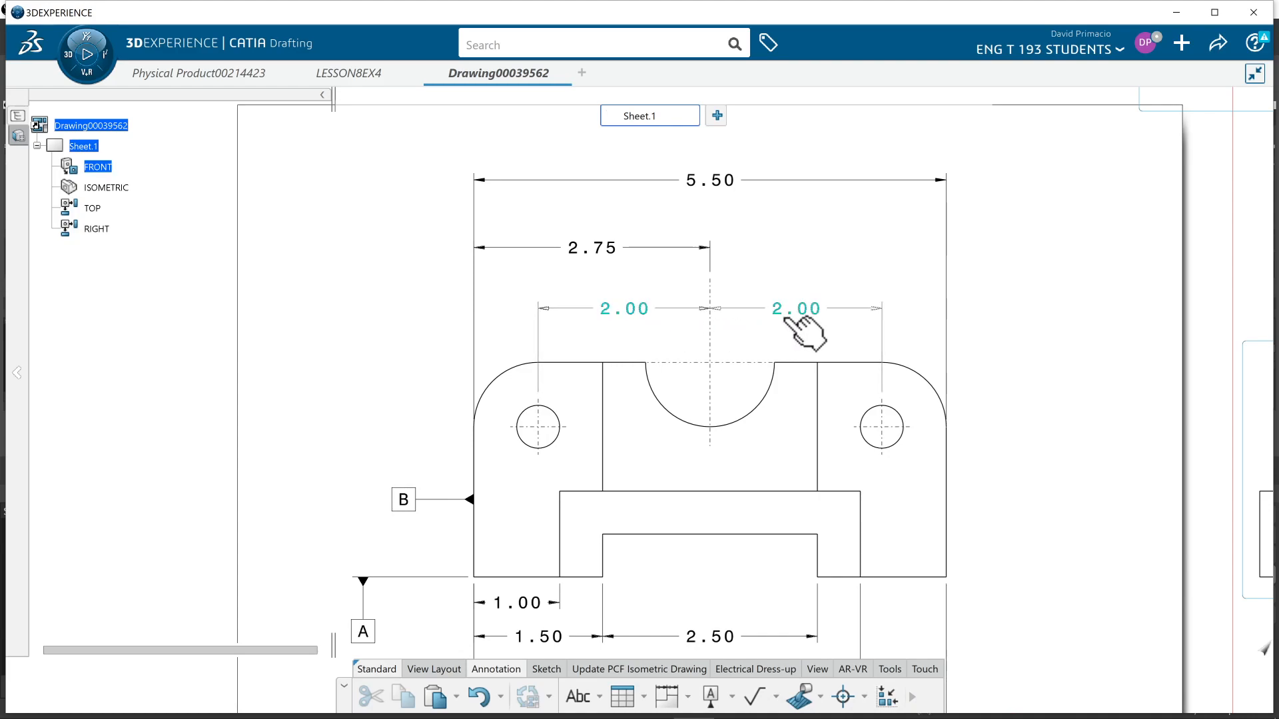
# - Add a single horizontal dimension between the two hole centers, placed just below the chained dimensions
pyautogui.click(690, 697)
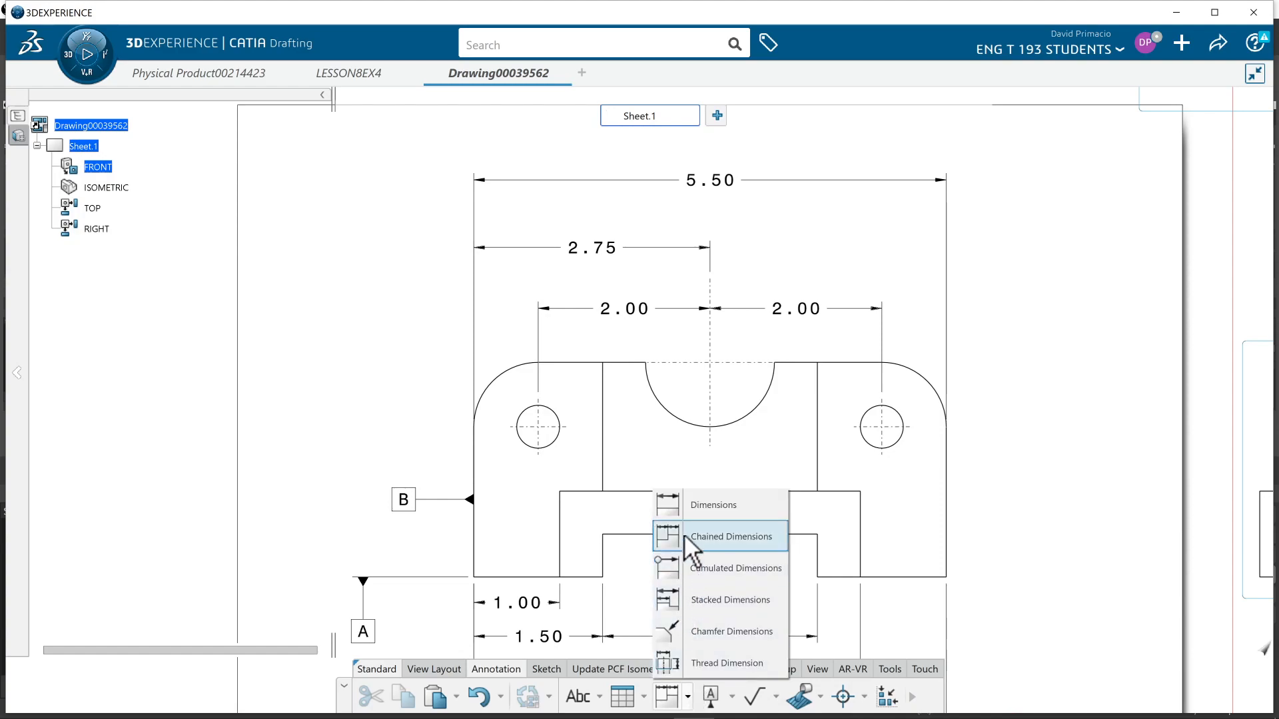
pyautogui.click(686, 505)
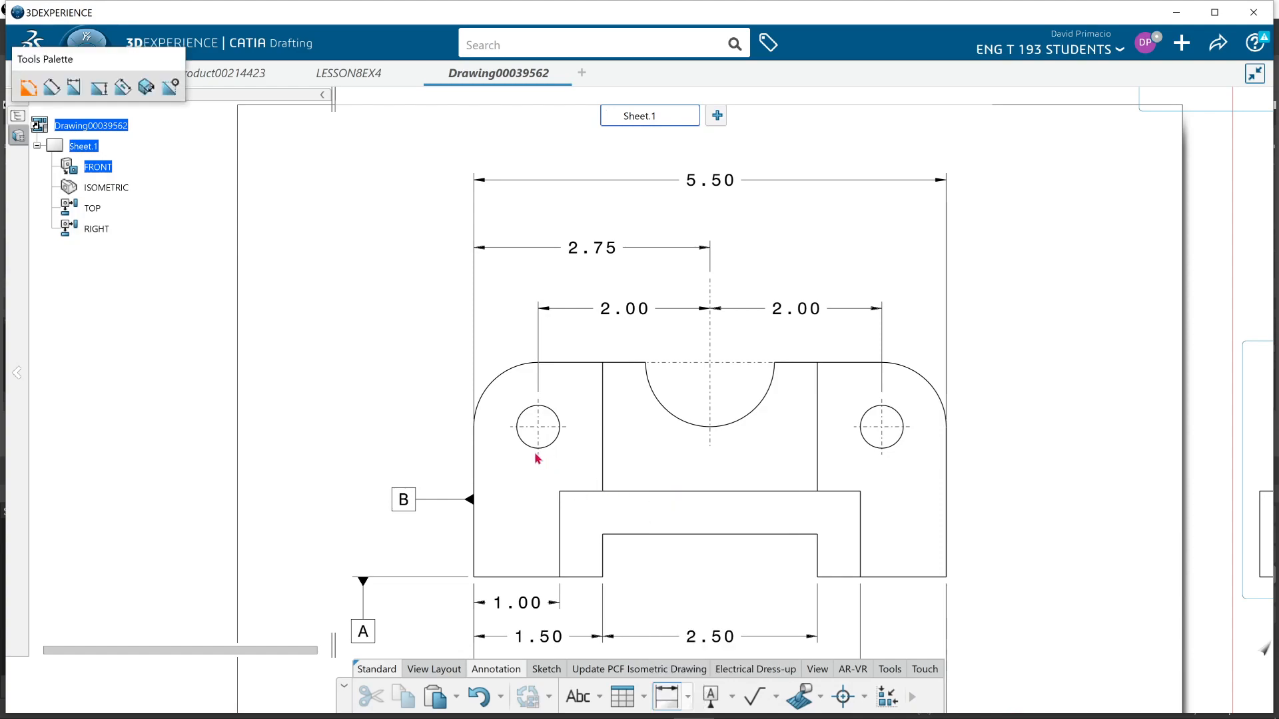
pyautogui.click(539, 449)
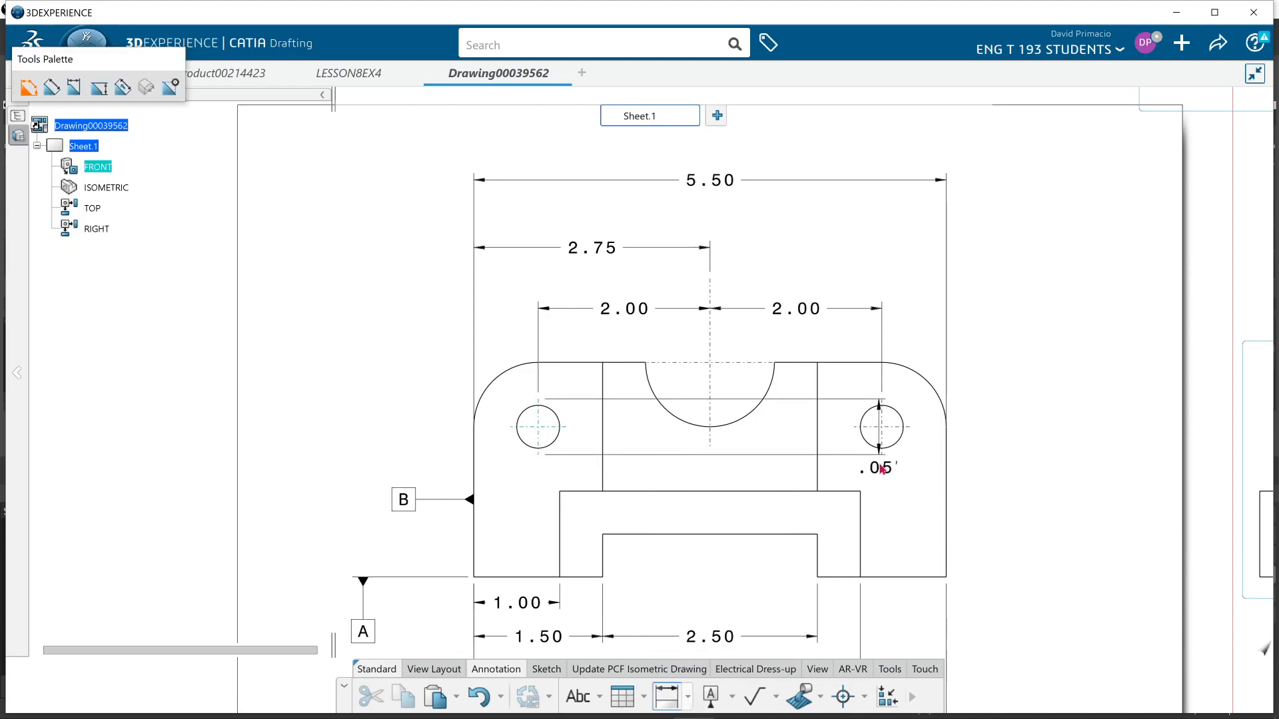
pyautogui.click(882, 447)
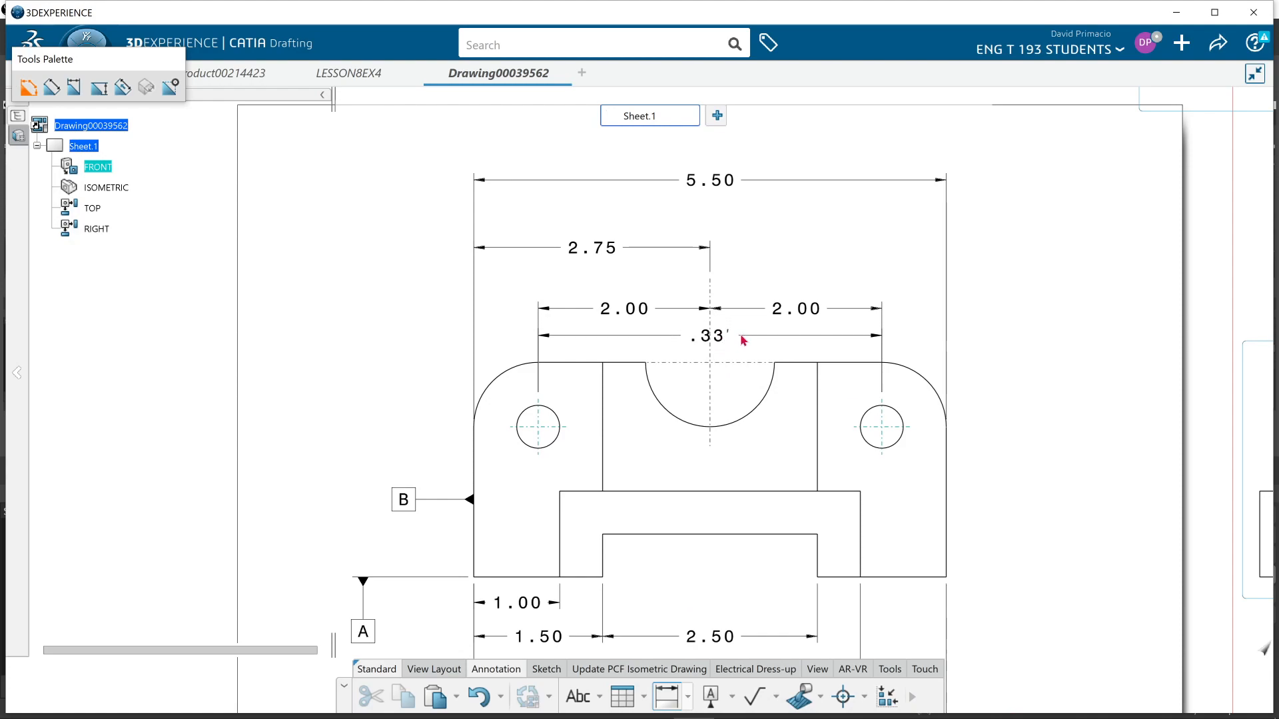
pyautogui.click(742, 336)
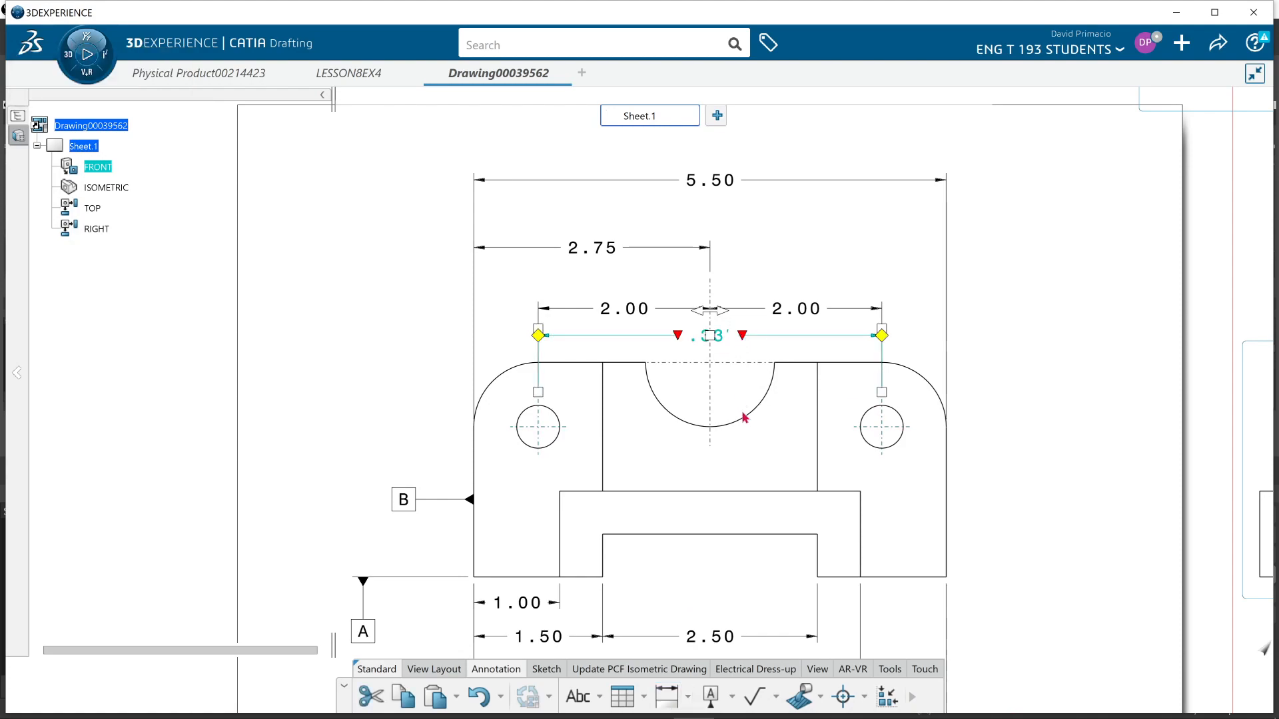
# - Set the main value format description of the hole-to-hole dimension to NUM.DINC
pyautogui.rightClick(763, 338)
pyautogui.click(757, 338)
pyautogui.rightClick(750, 339)
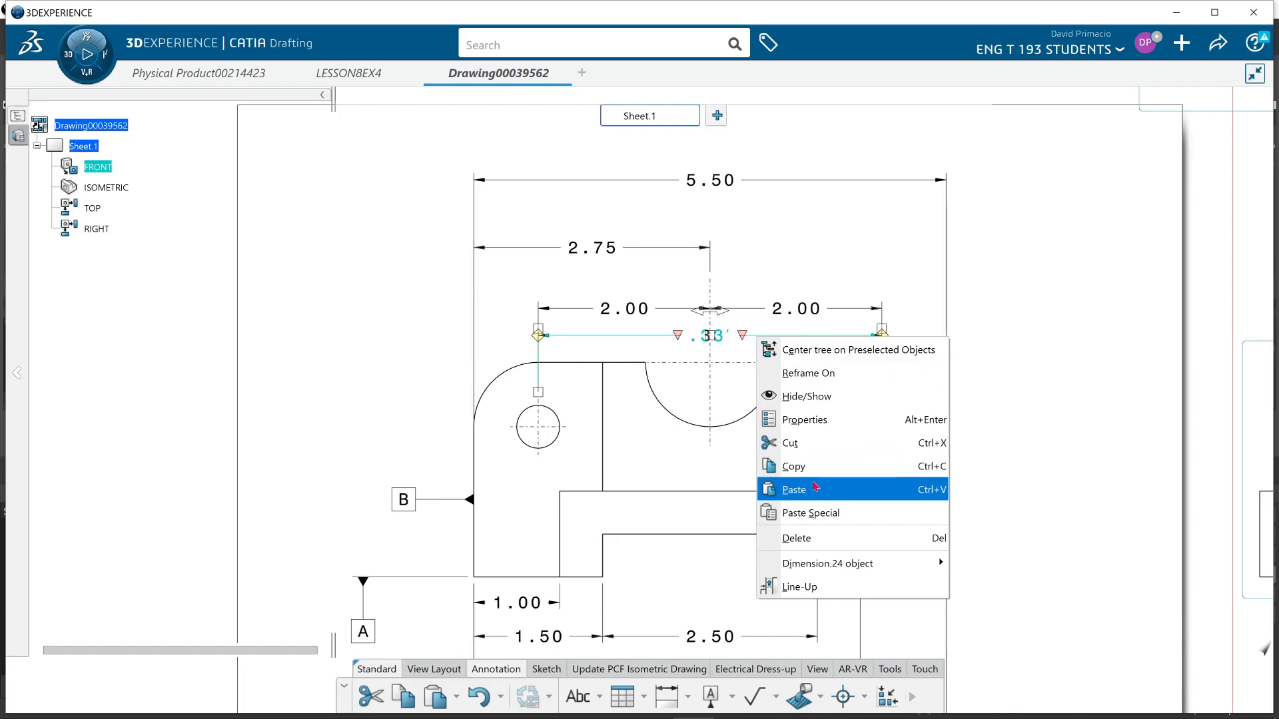
pyautogui.click(866, 420)
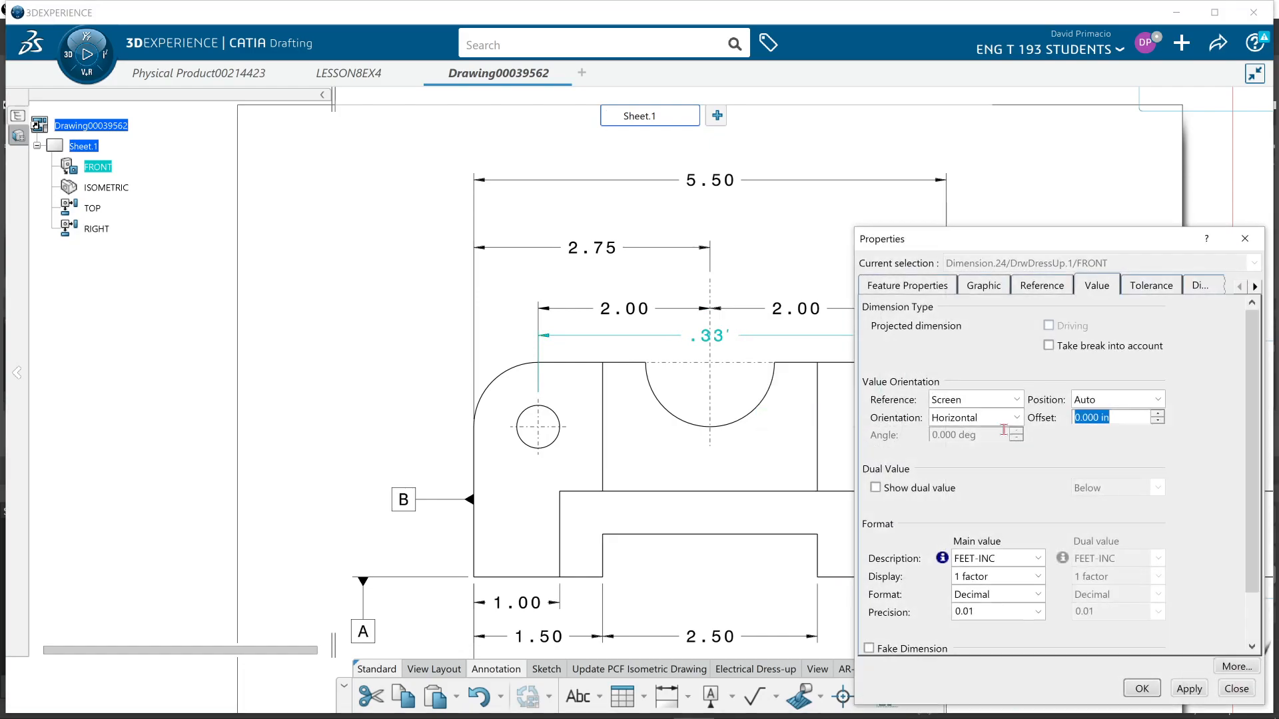
pyautogui.click(1002, 561)
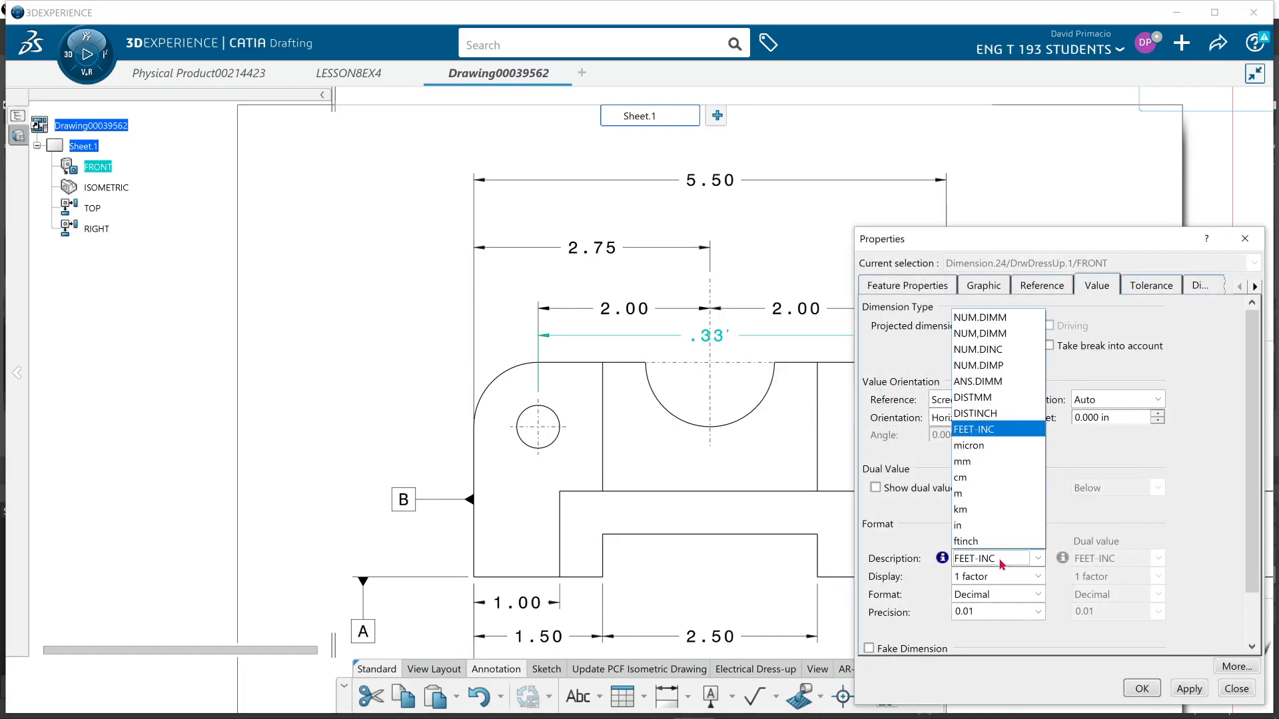
pyautogui.click(1036, 351)
pyautogui.click(1141, 689)
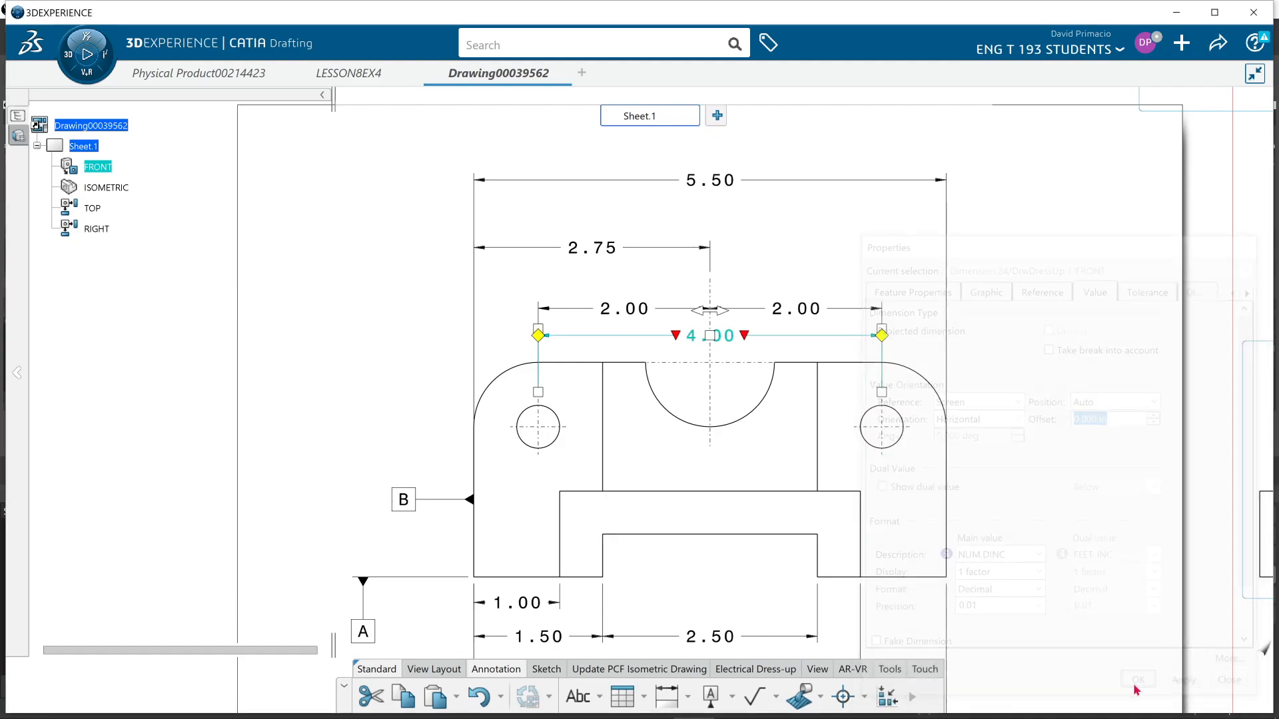
# - Move the overall hole-to-hole dimension above the chained 2.00 dimensions and save the drawing
pyautogui.moveTo(814, 344); pyautogui.dragTo(836, 288)
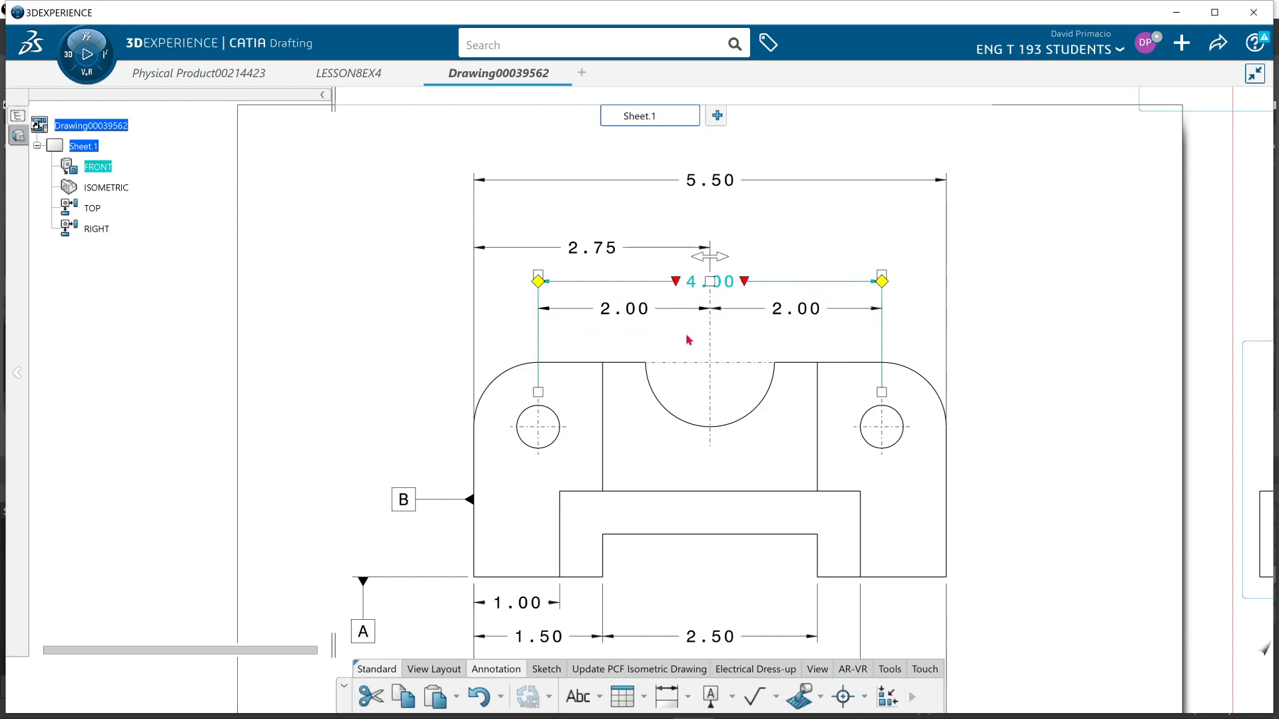
pyautogui.click(635, 355)
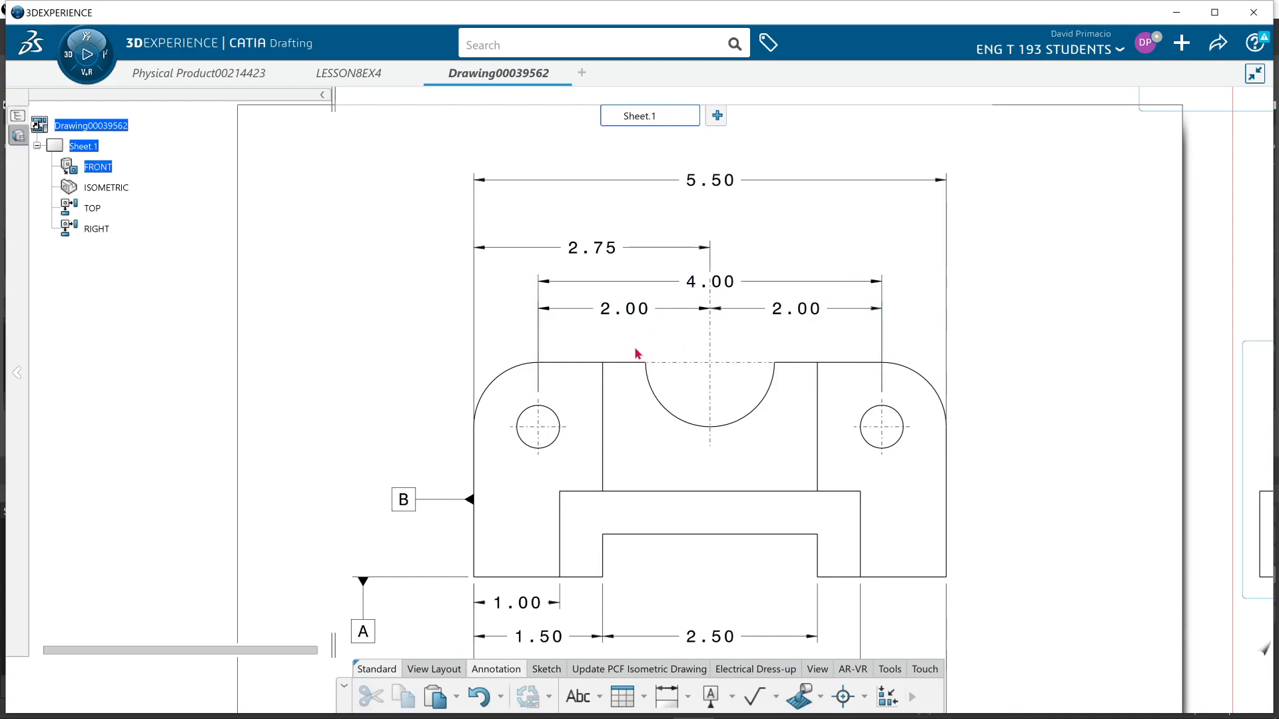
pyautogui.hotkey('ctrl', 's')
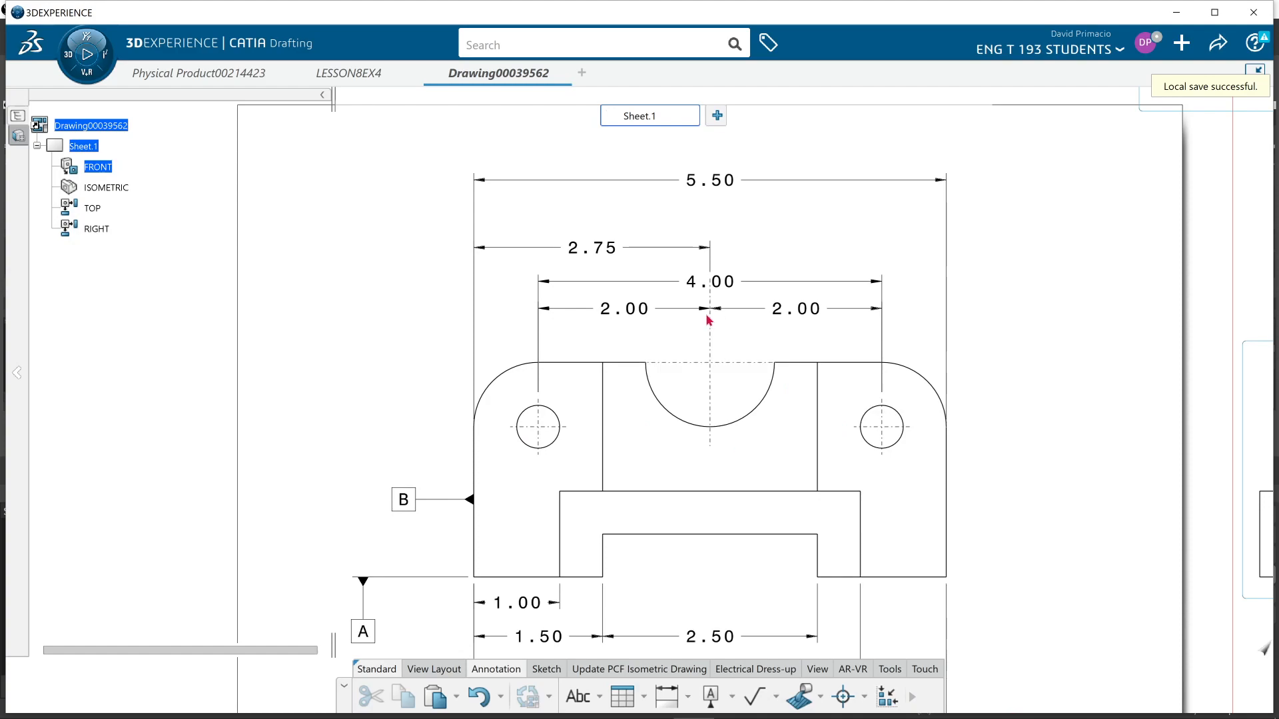
pyautogui.click(649, 310)
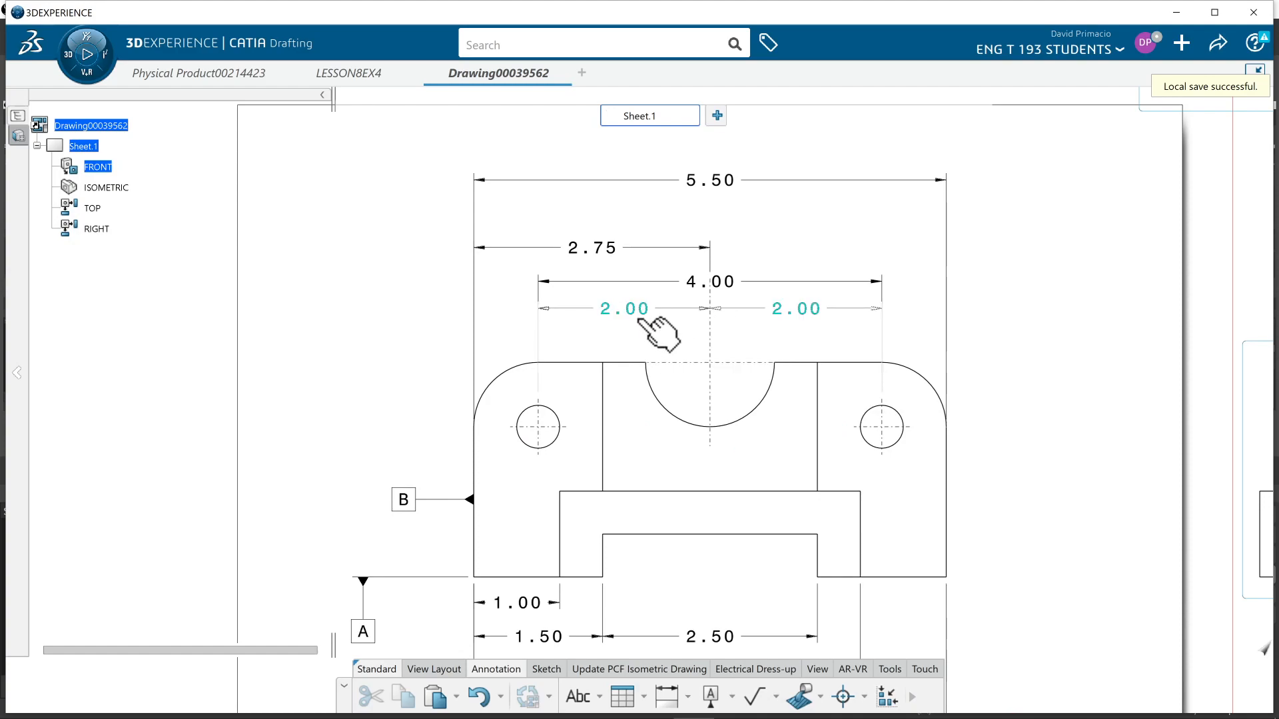
pyautogui.click(758, 316)
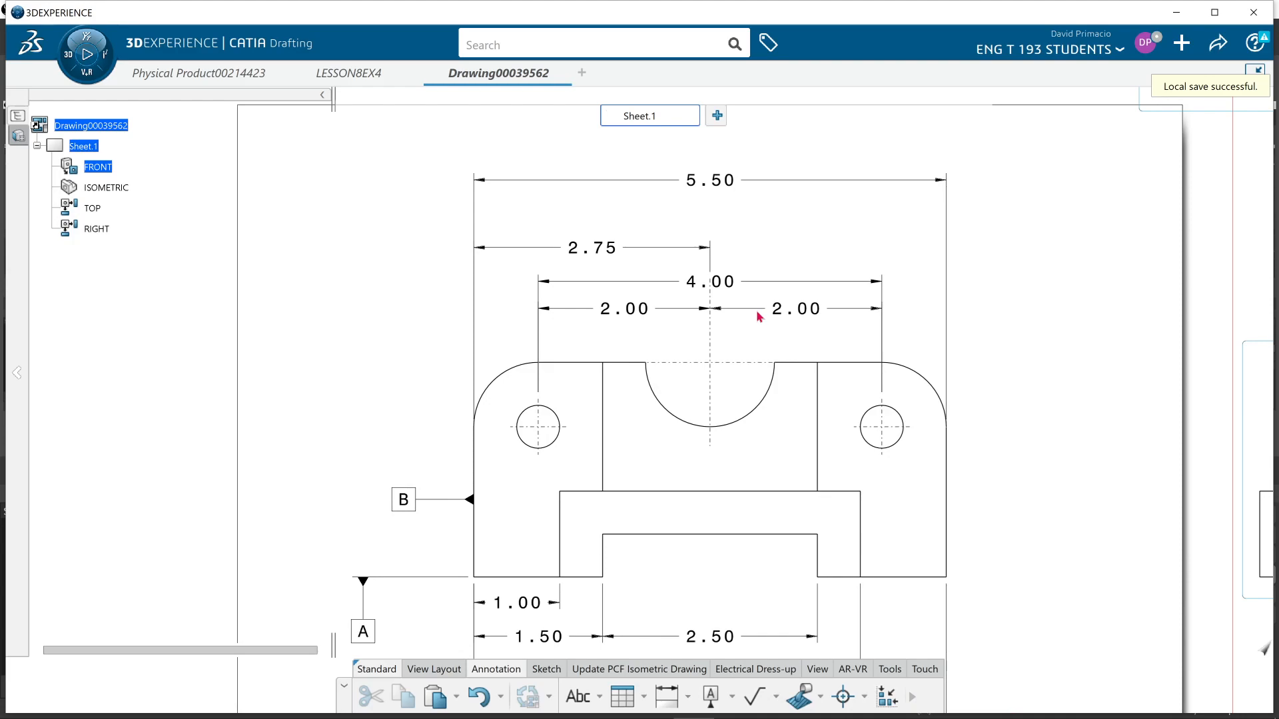
pyautogui.click(640, 314)
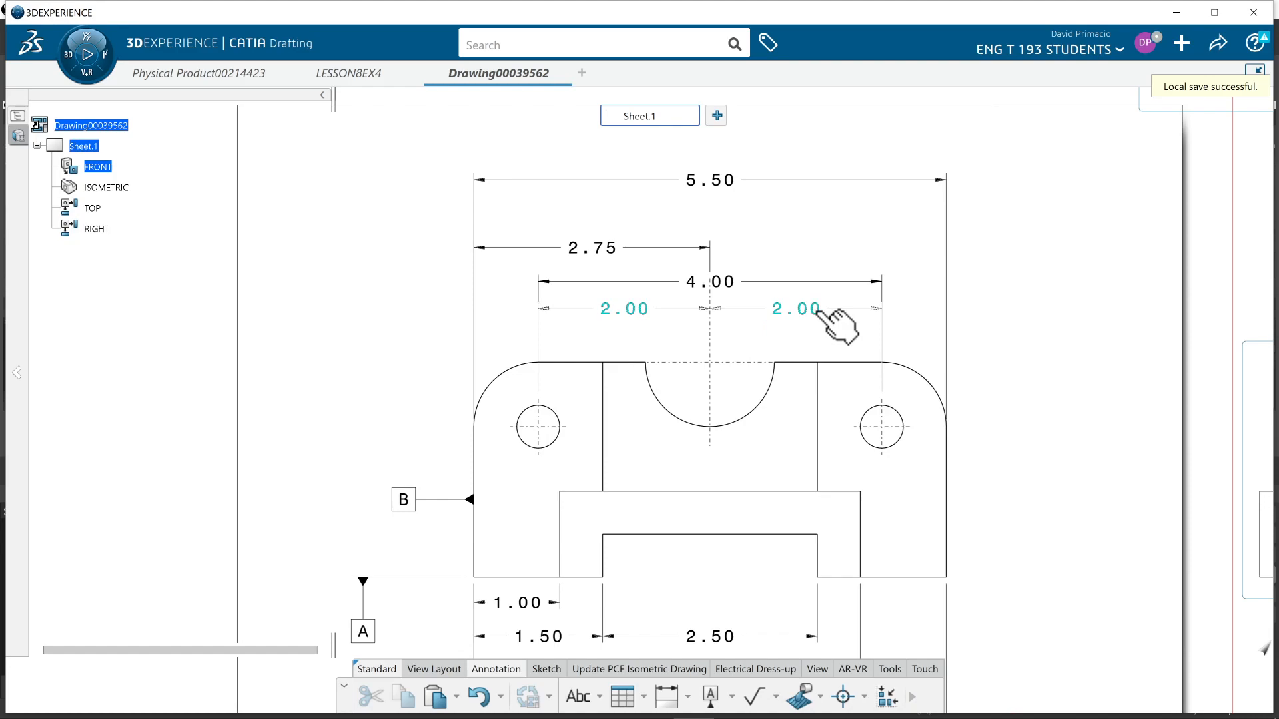
pyautogui.click(765, 336)
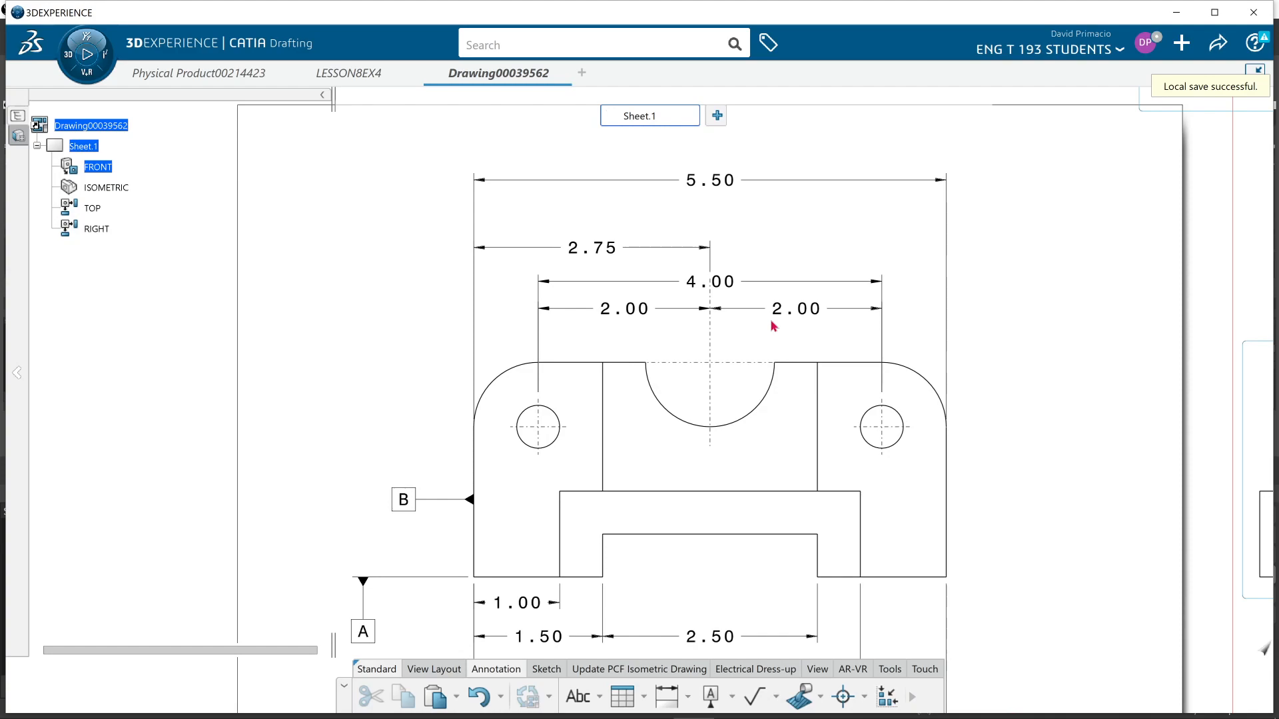
# - Compare the pin spacing on the LESSON8EX4 part with the hole spacing dimensions in the drawing's front view
pyautogui.click(358, 73)
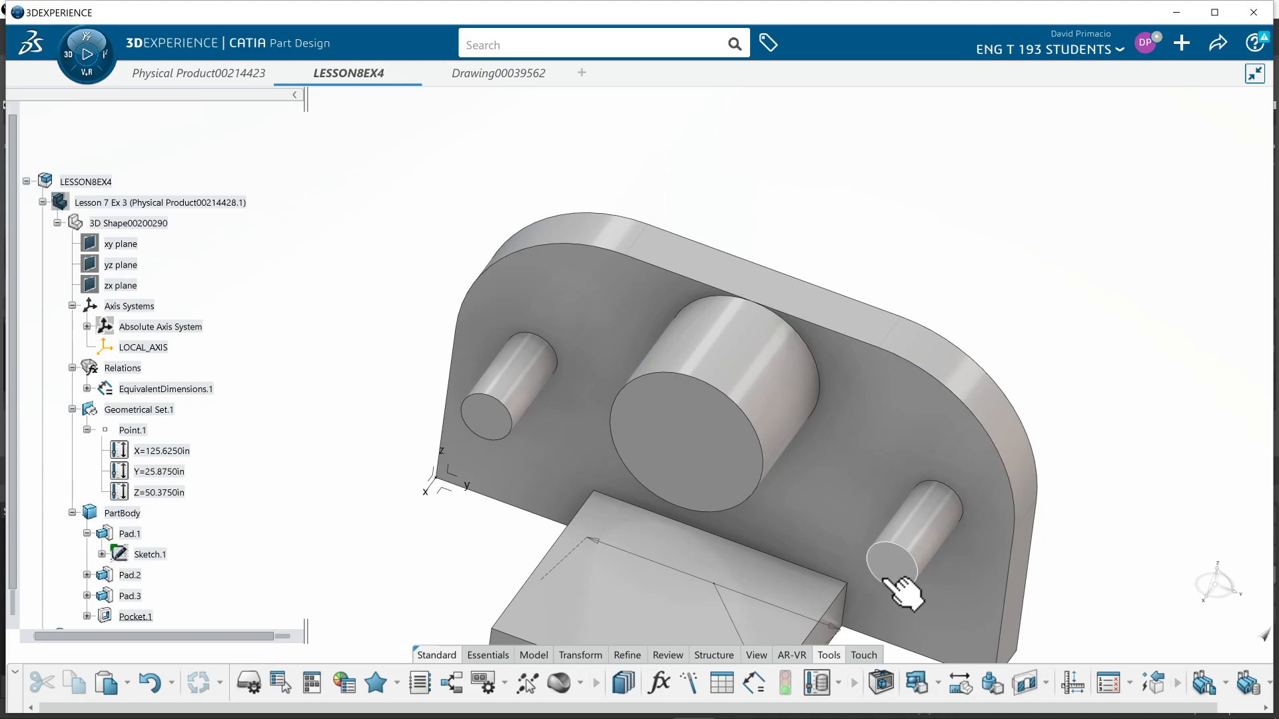
pyautogui.moveTo(459, 71)
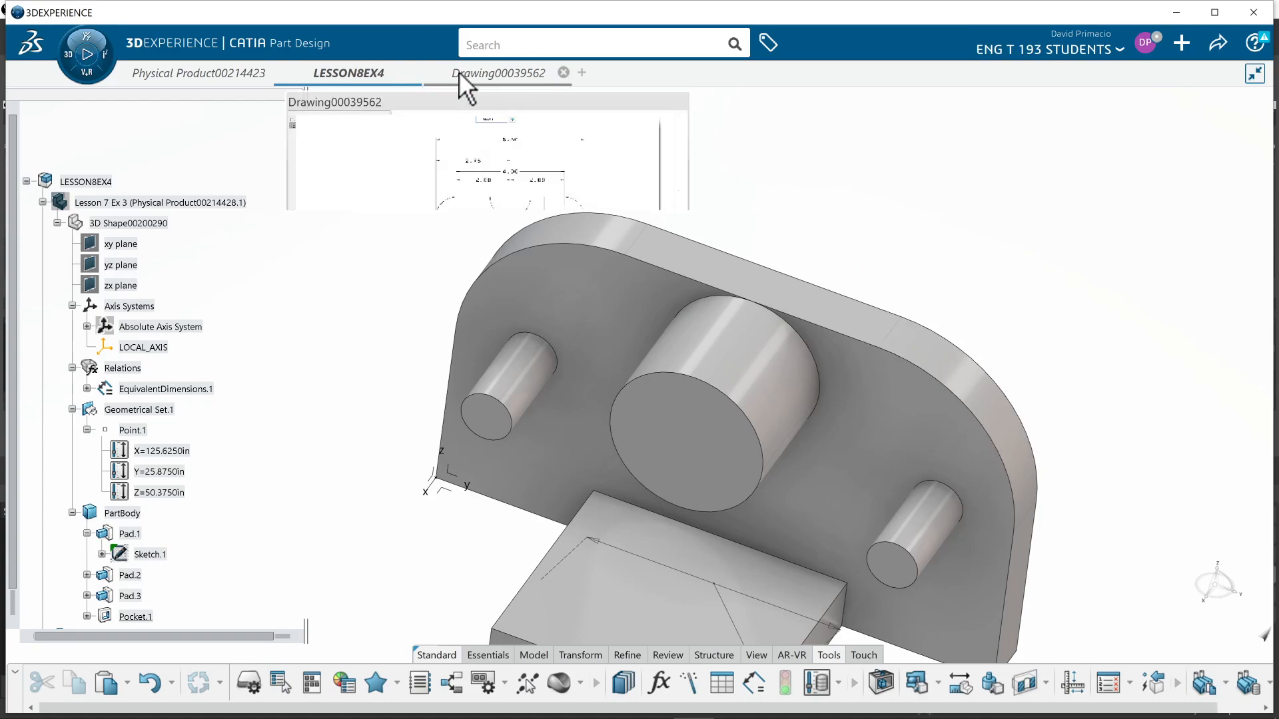
pyautogui.click(498, 119)
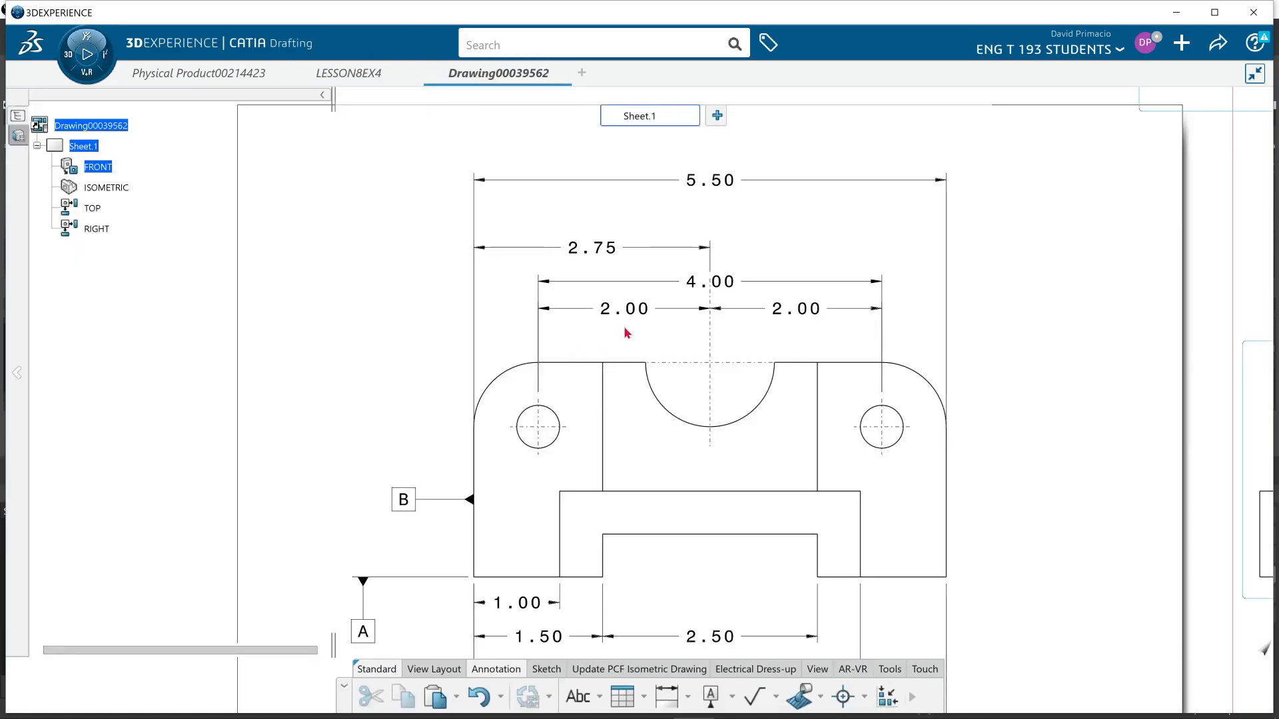
pyautogui.click(701, 293)
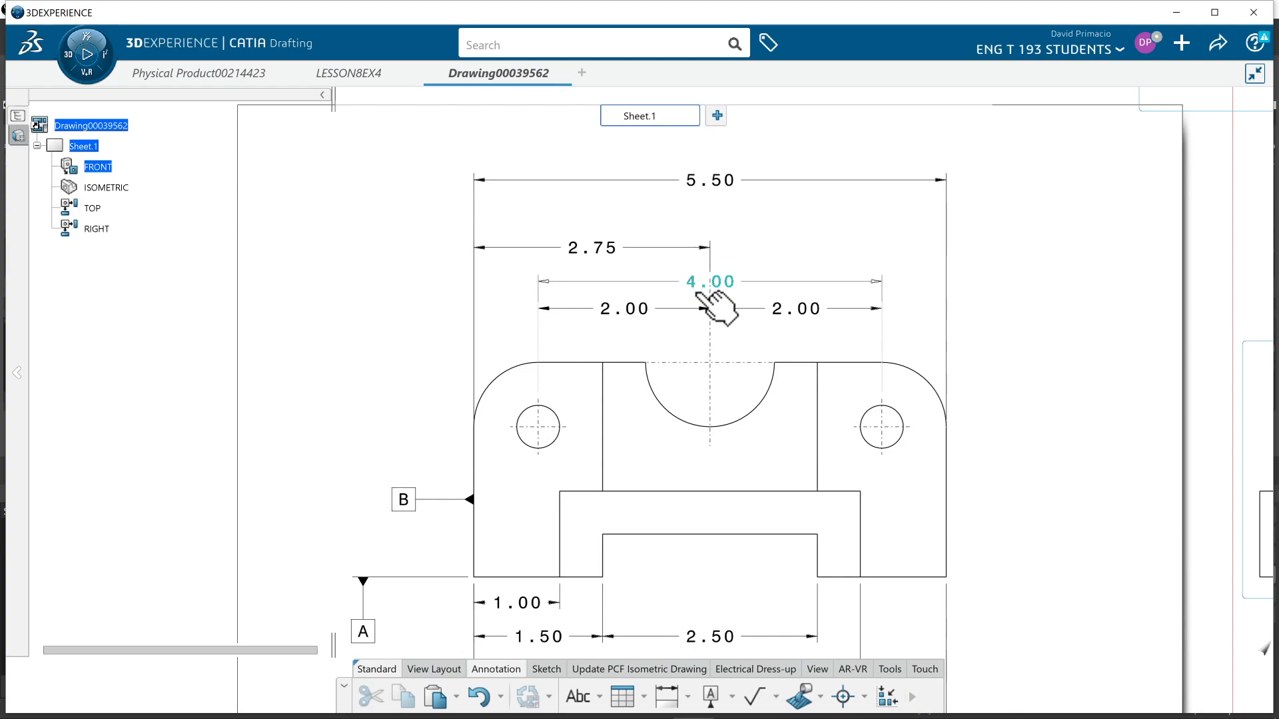
# - Break up the chained 2.00 dimension system and delete the 2.00 dimension from the arc center to the right hole
pyautogui.click(707, 381)
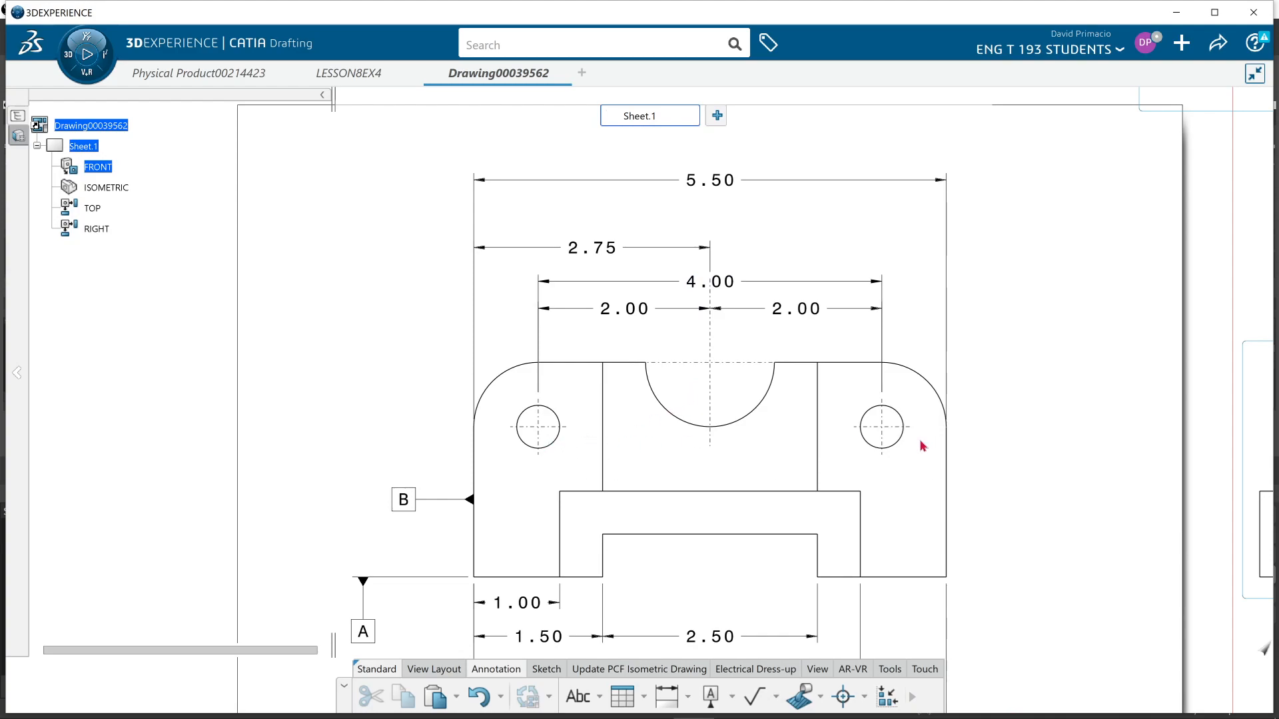
pyautogui.rightClick(807, 311)
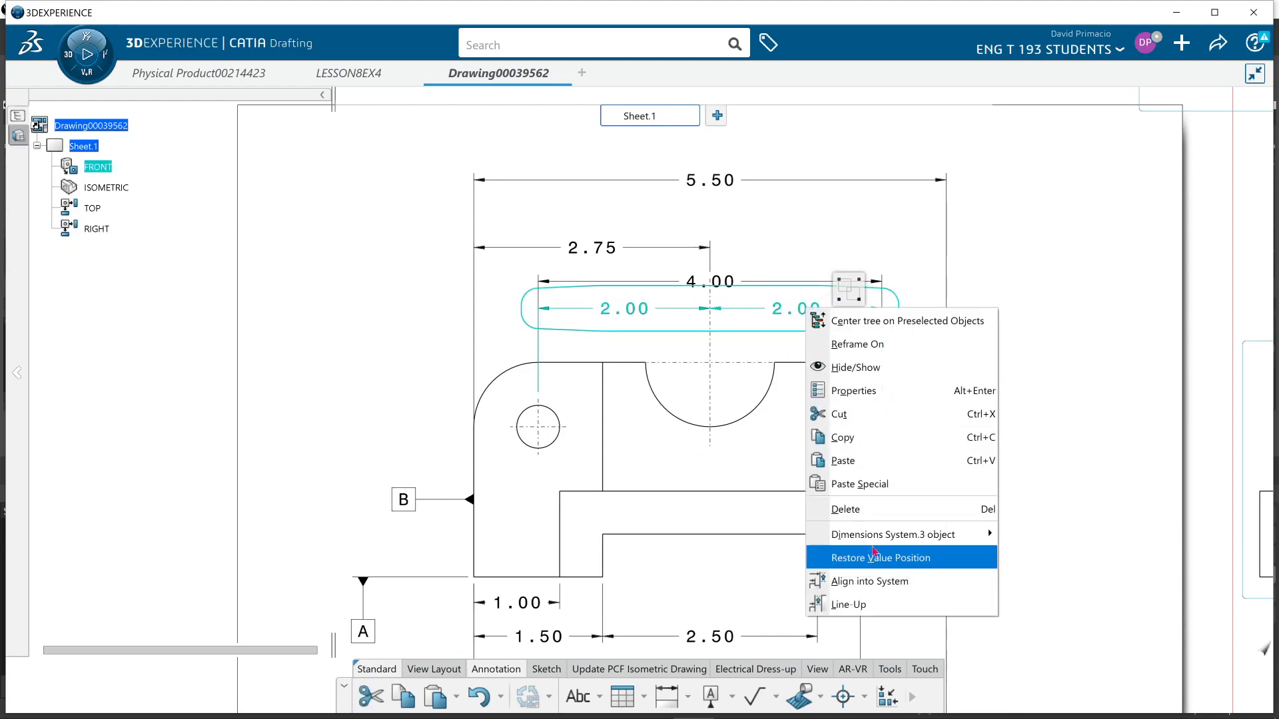
pyautogui.moveTo(876, 534)
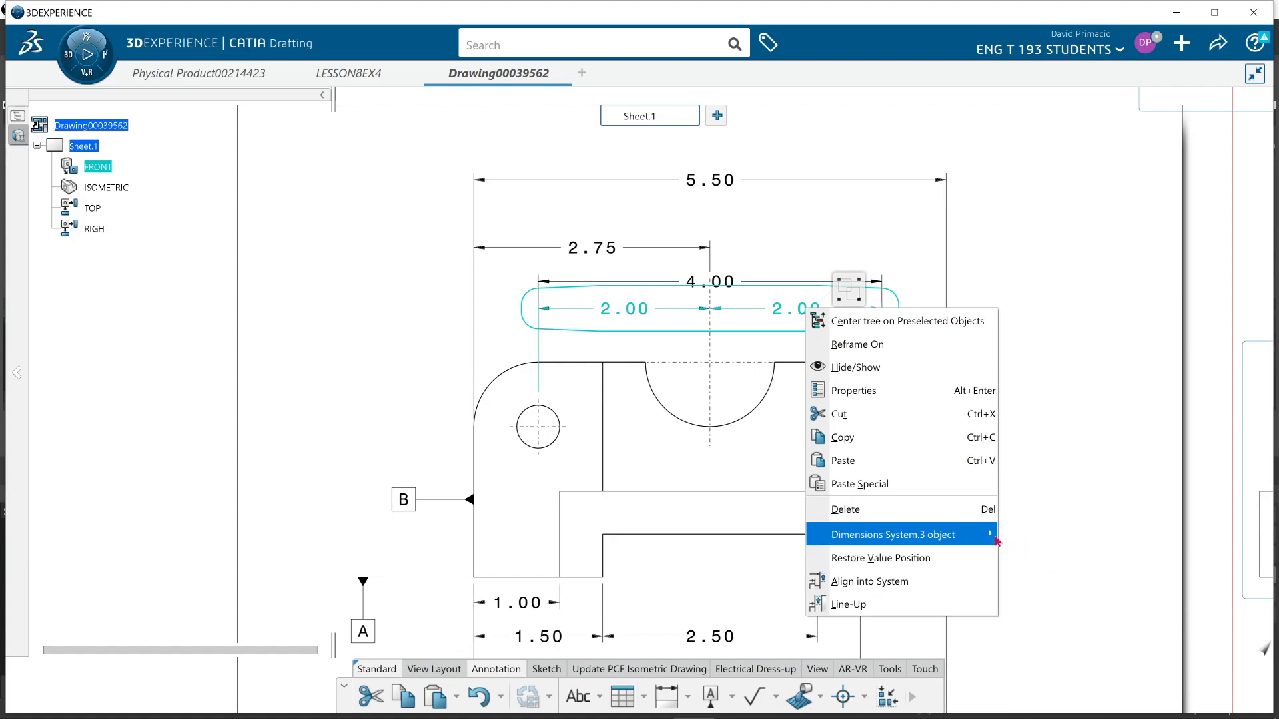
pyautogui.moveTo(997, 541)
pyautogui.click(1053, 607)
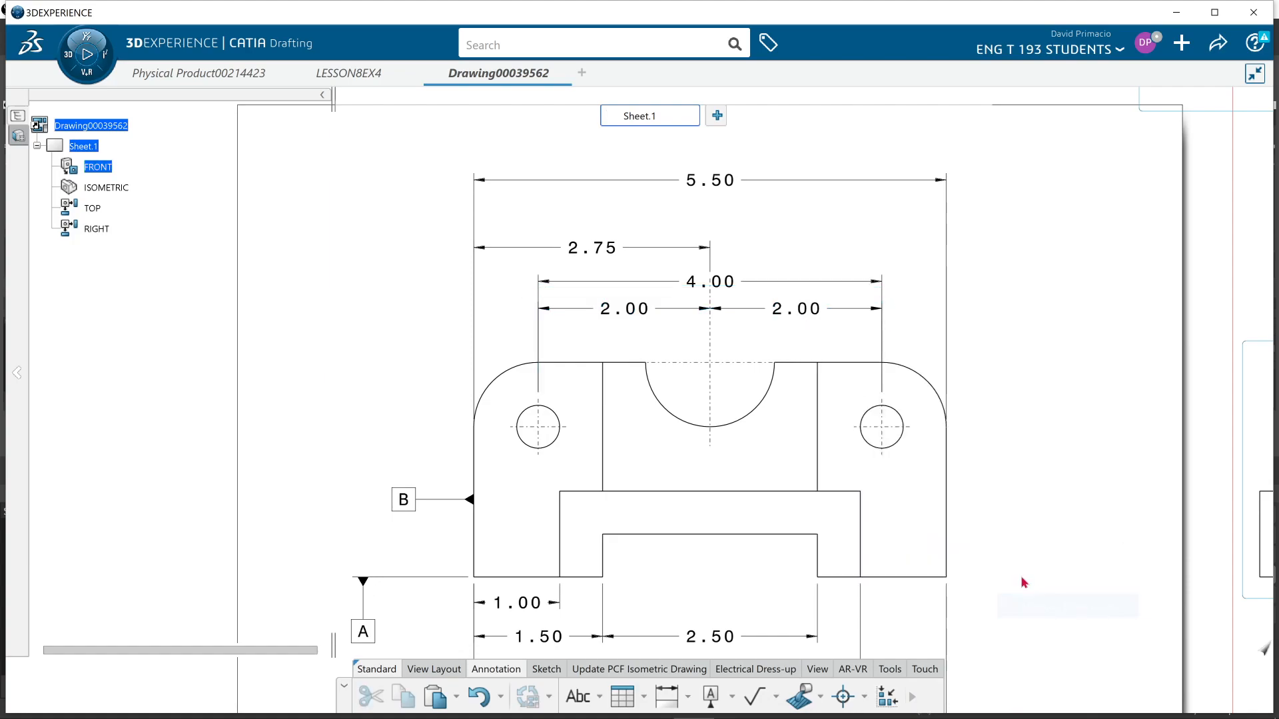
pyautogui.click(803, 309)
pyautogui.press('Delete')
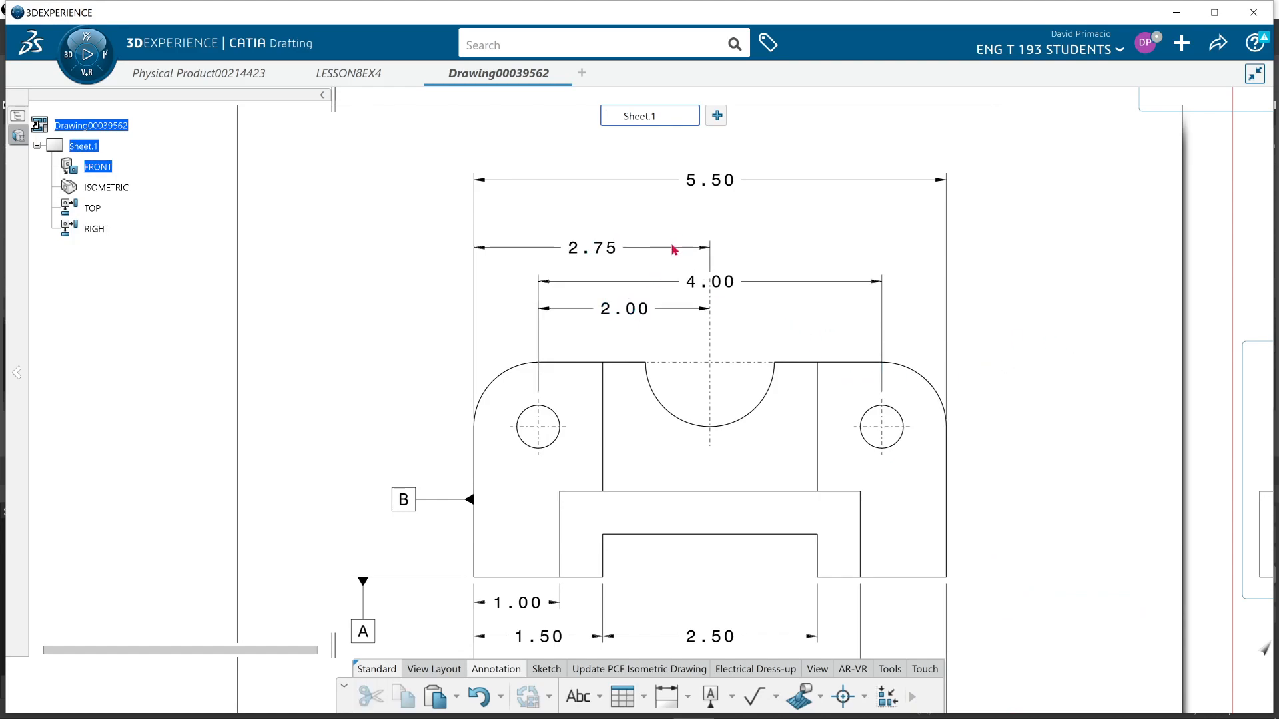
# - Move the 2.75 dimension from above the front view to just below the part's bottom edge
pyautogui.moveTo(691, 257); pyautogui.dragTo(703, 339)
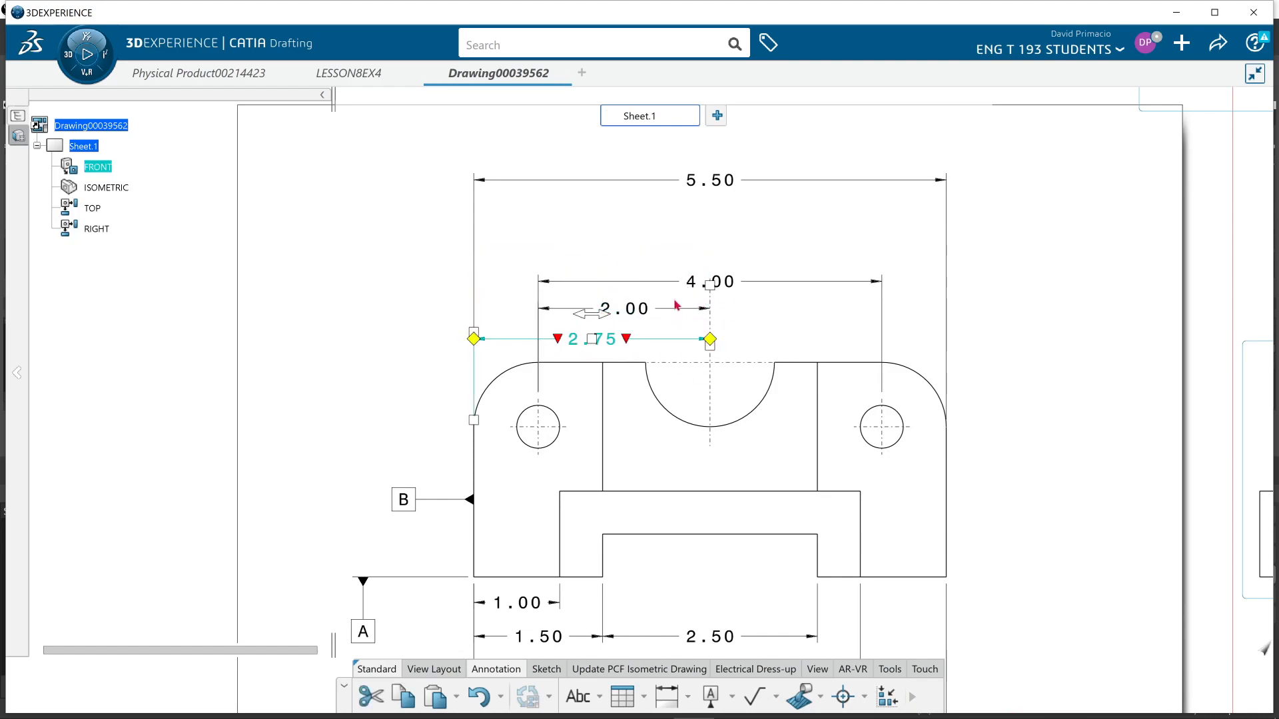
pyautogui.click(683, 343)
pyautogui.moveTo(683, 343); pyautogui.dragTo(704, 599)
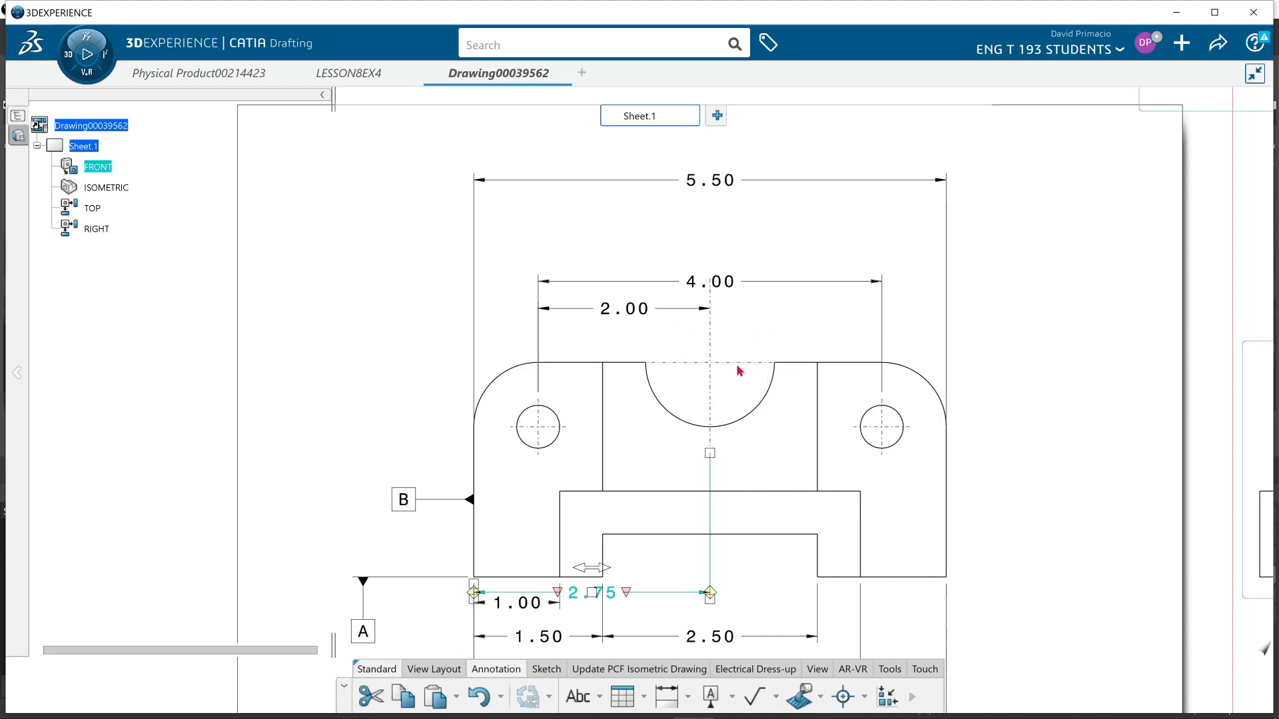
pyautogui.scroll(-2, 652, 413)
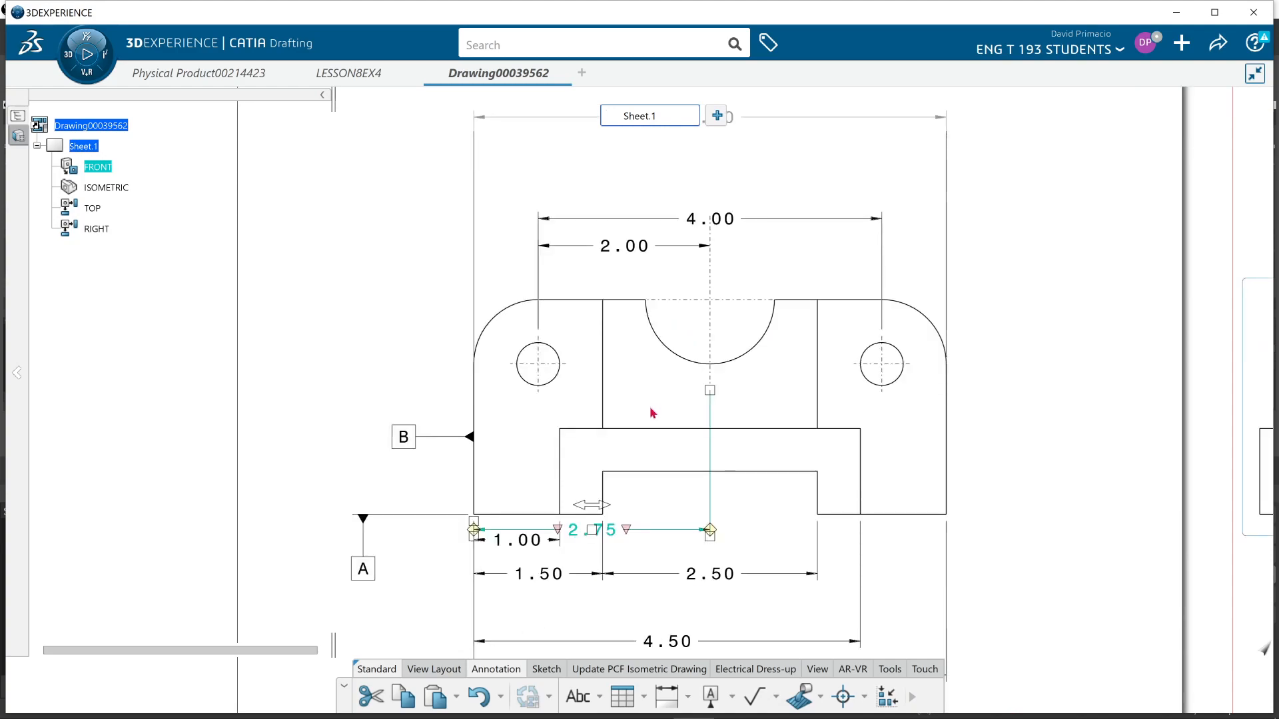
pyautogui.scroll(1, 652, 413)
pyautogui.scroll(1, 812, 376)
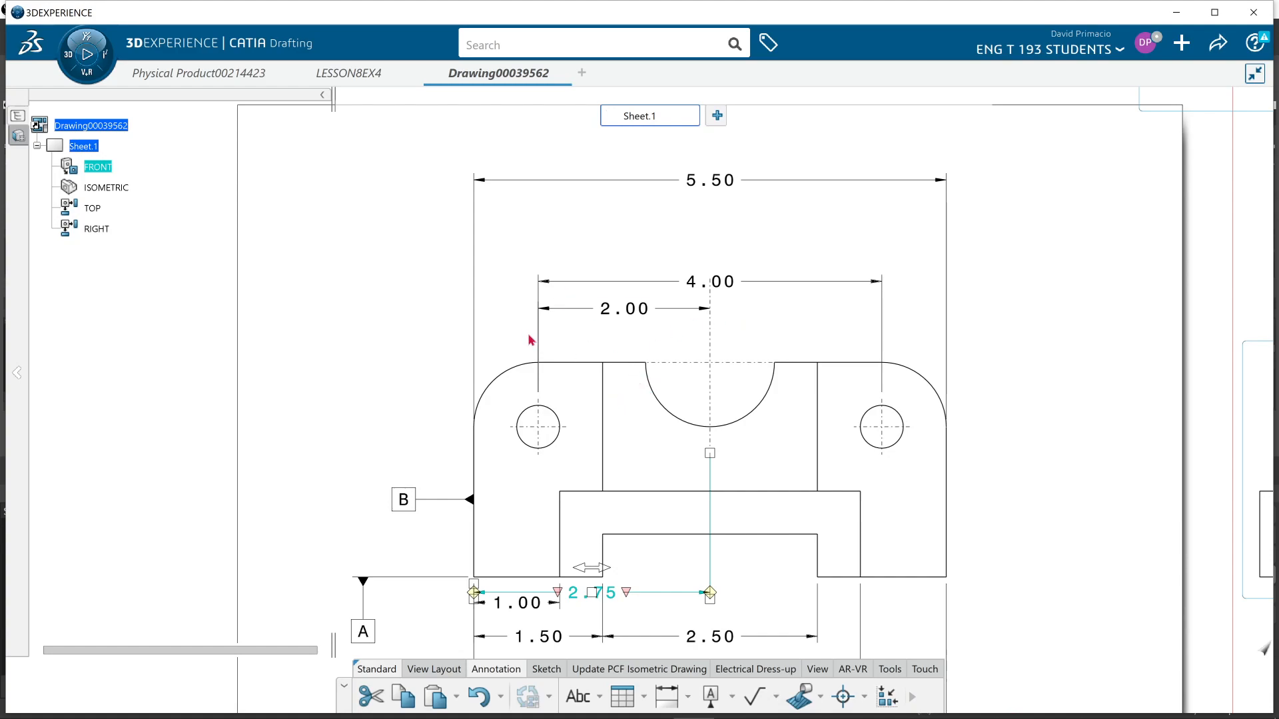
# - Try a vertical dimension from the front view's bottom edge to the left hole's center and remove it
pyautogui.moveTo(590, 463); pyautogui.dragTo(663, 417, button='middle')
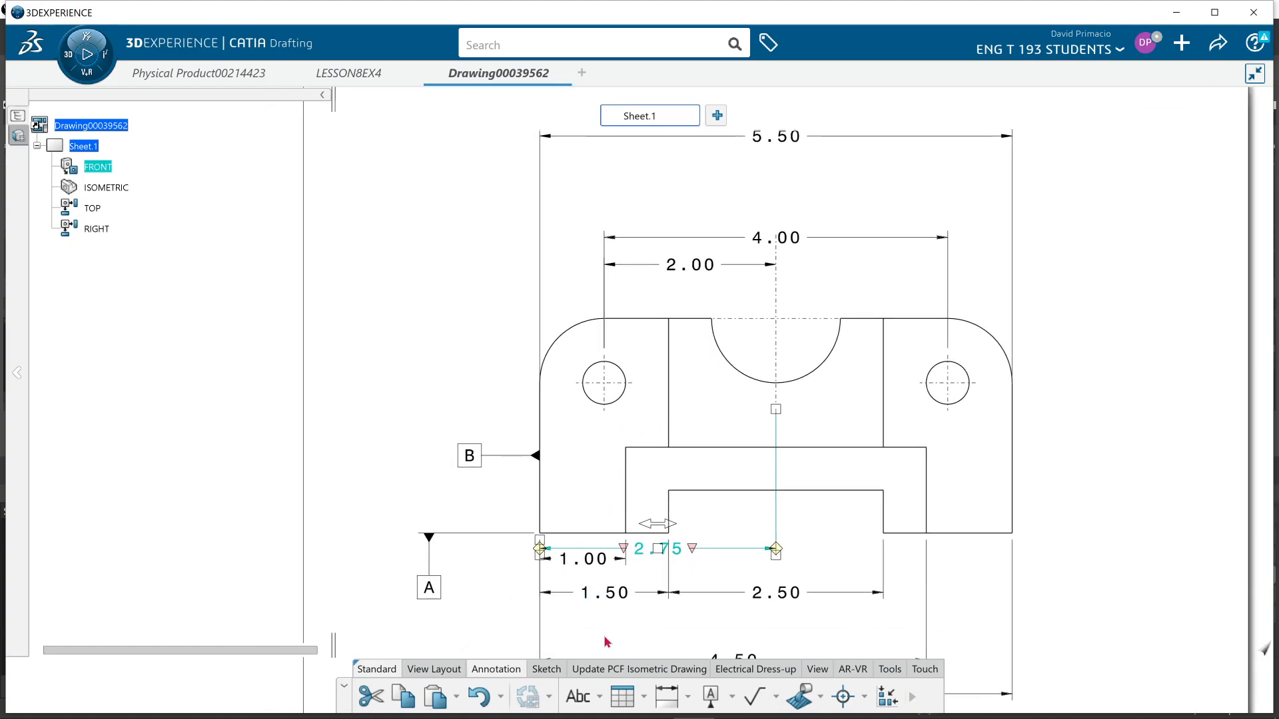
pyautogui.click(665, 696)
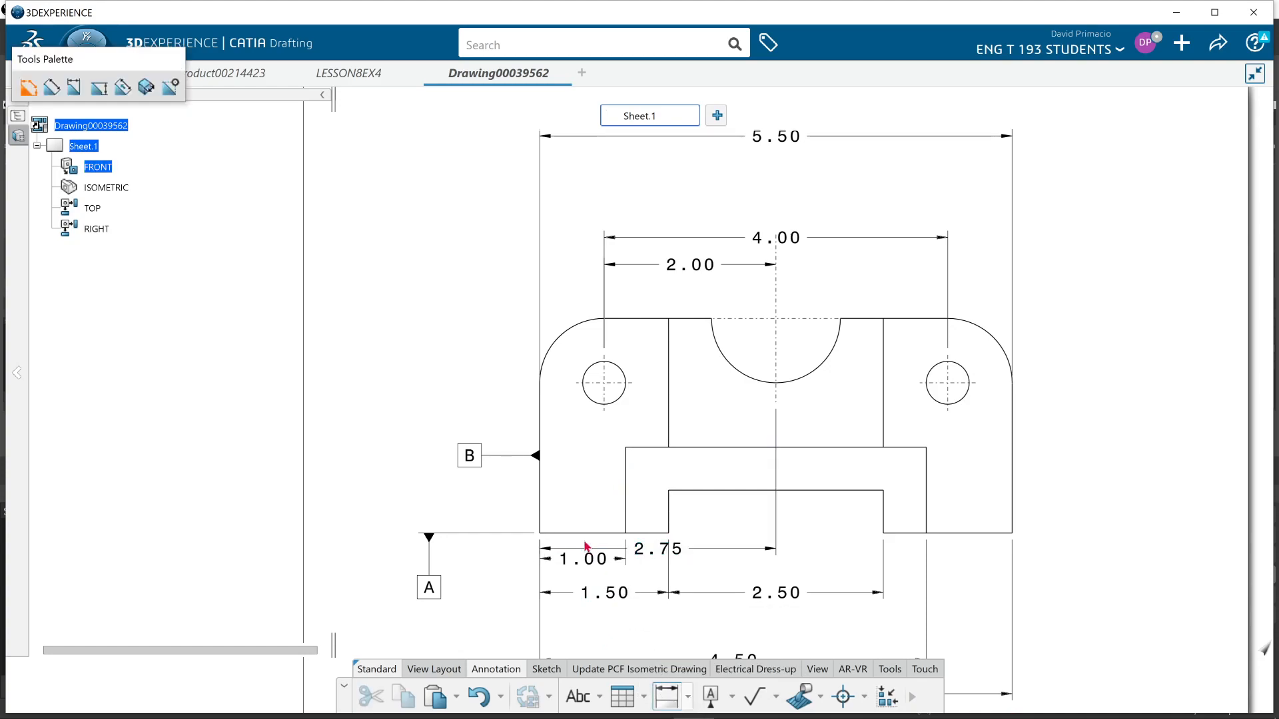
pyautogui.click(590, 536)
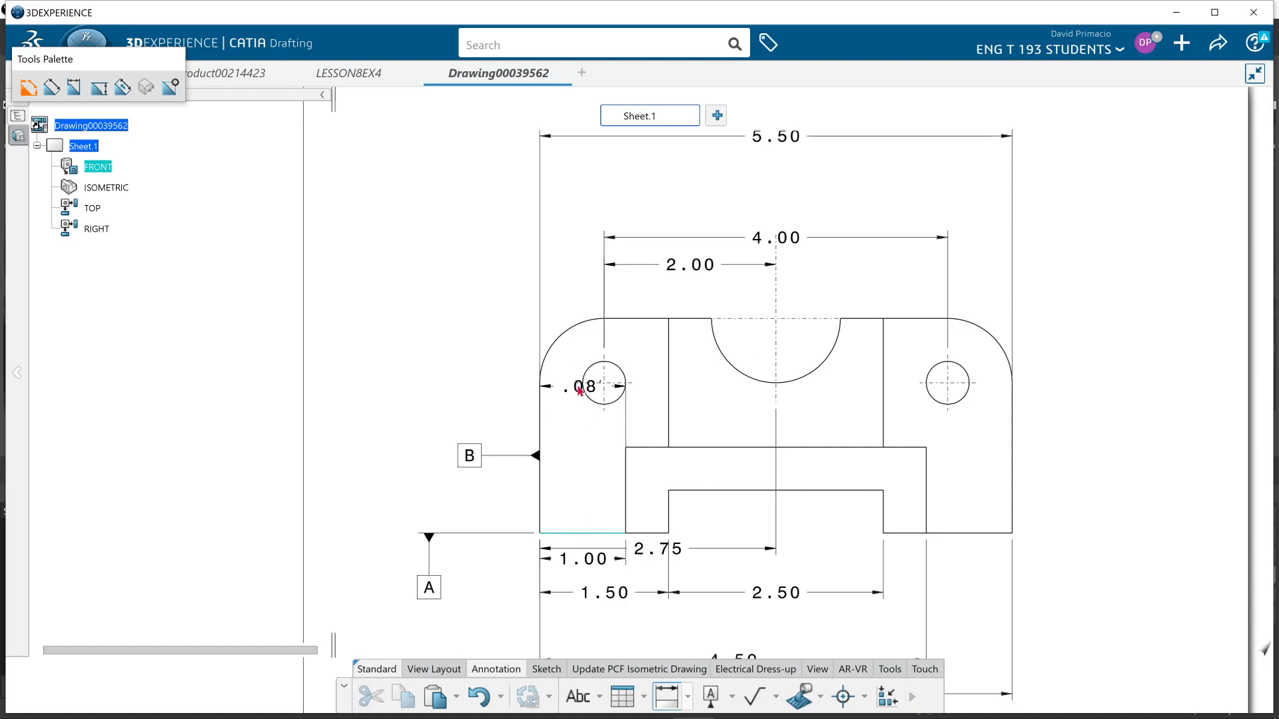
pyautogui.click(598, 381)
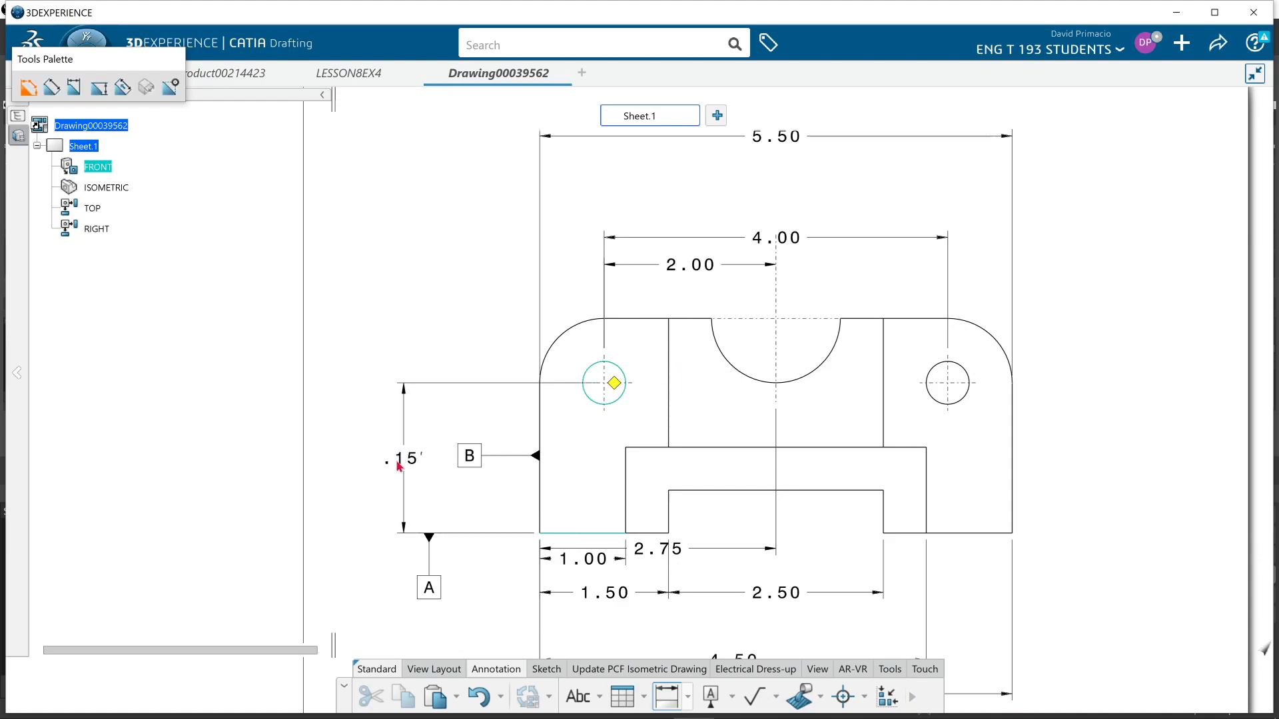
pyautogui.click(400, 457)
pyautogui.click(352, 547)
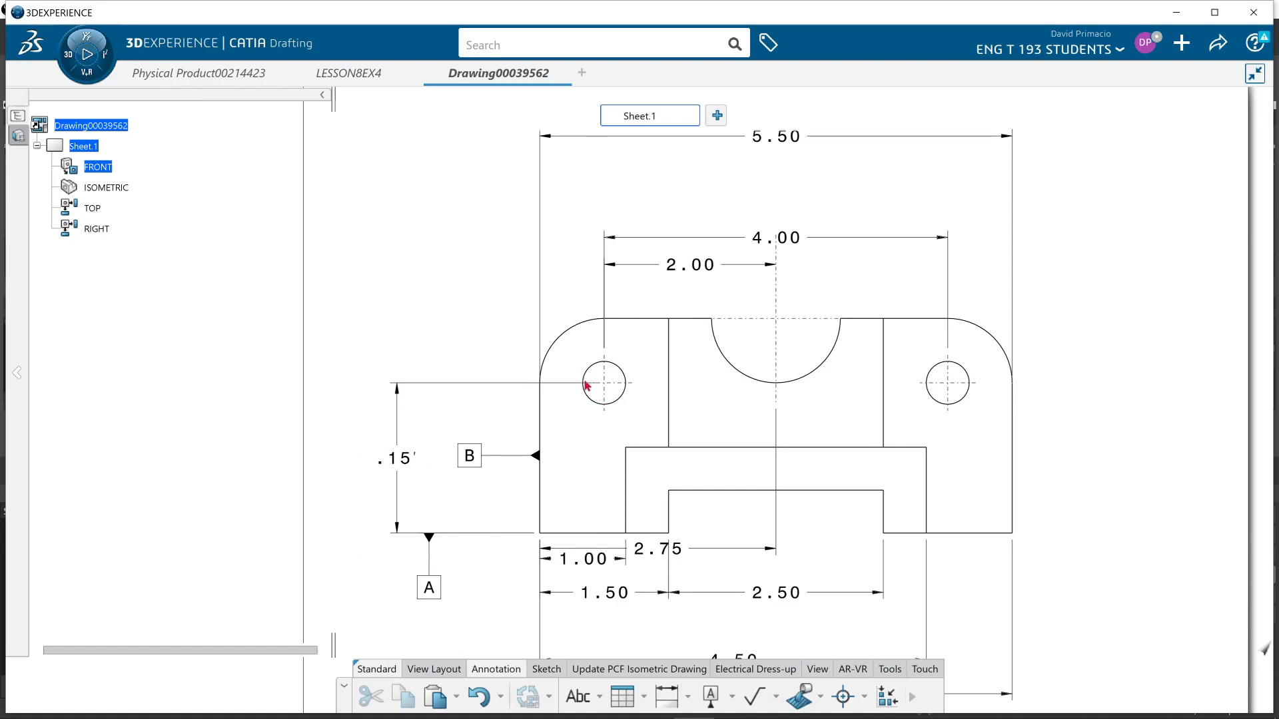
pyautogui.moveTo(358, 74)
pyautogui.click(404, 460)
pyautogui.press('Delete')
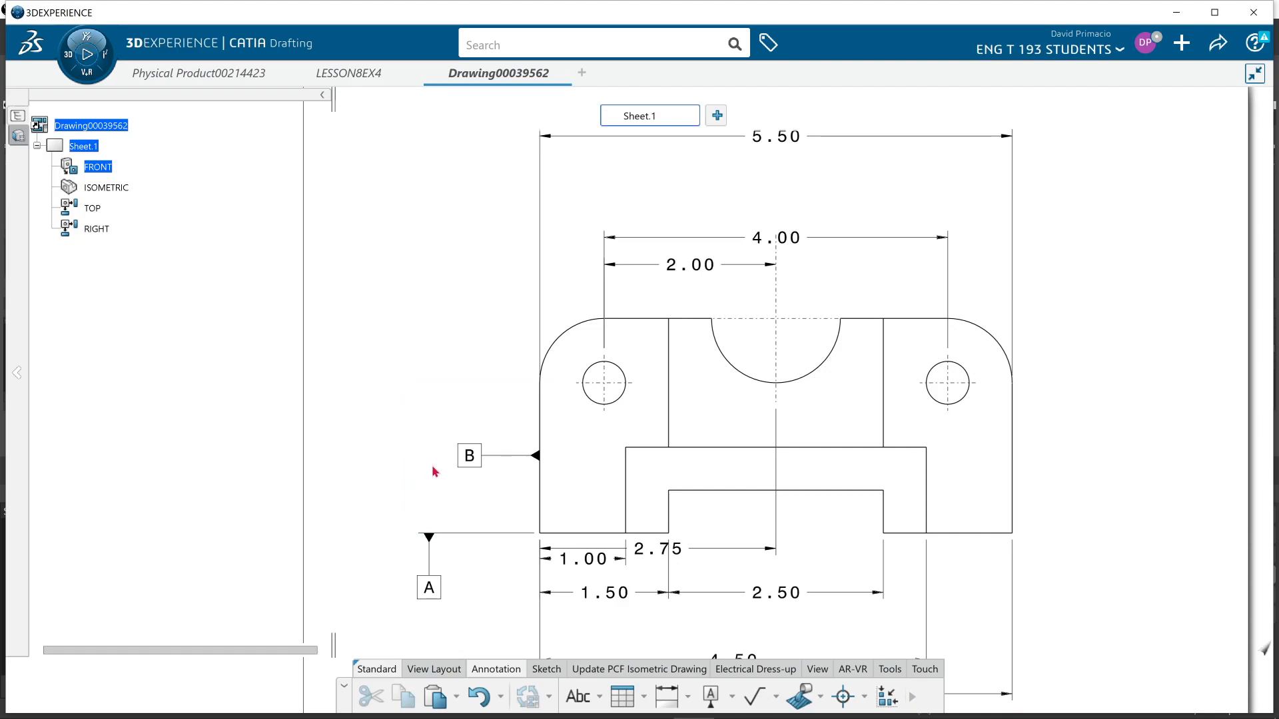
# - Add a vertical dimension from the front view's top edge to the left hole's center, placed left of the part
pyautogui.click(666, 696)
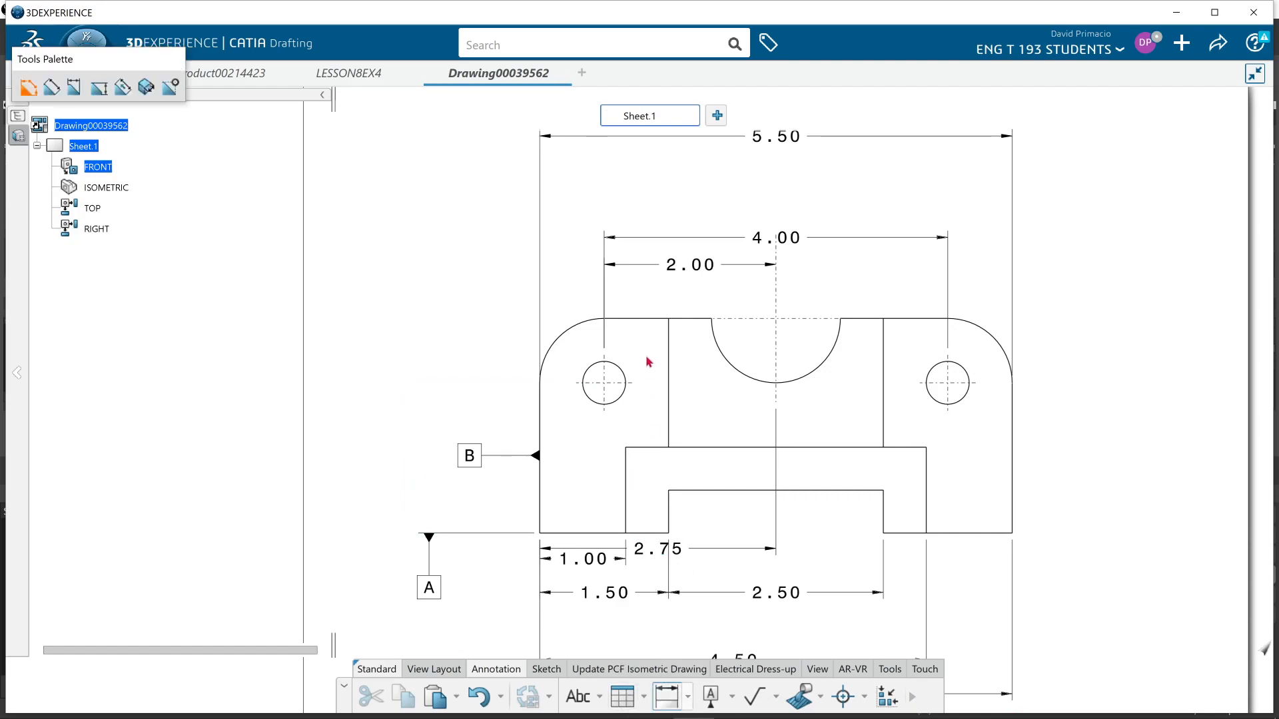
pyautogui.click(630, 319)
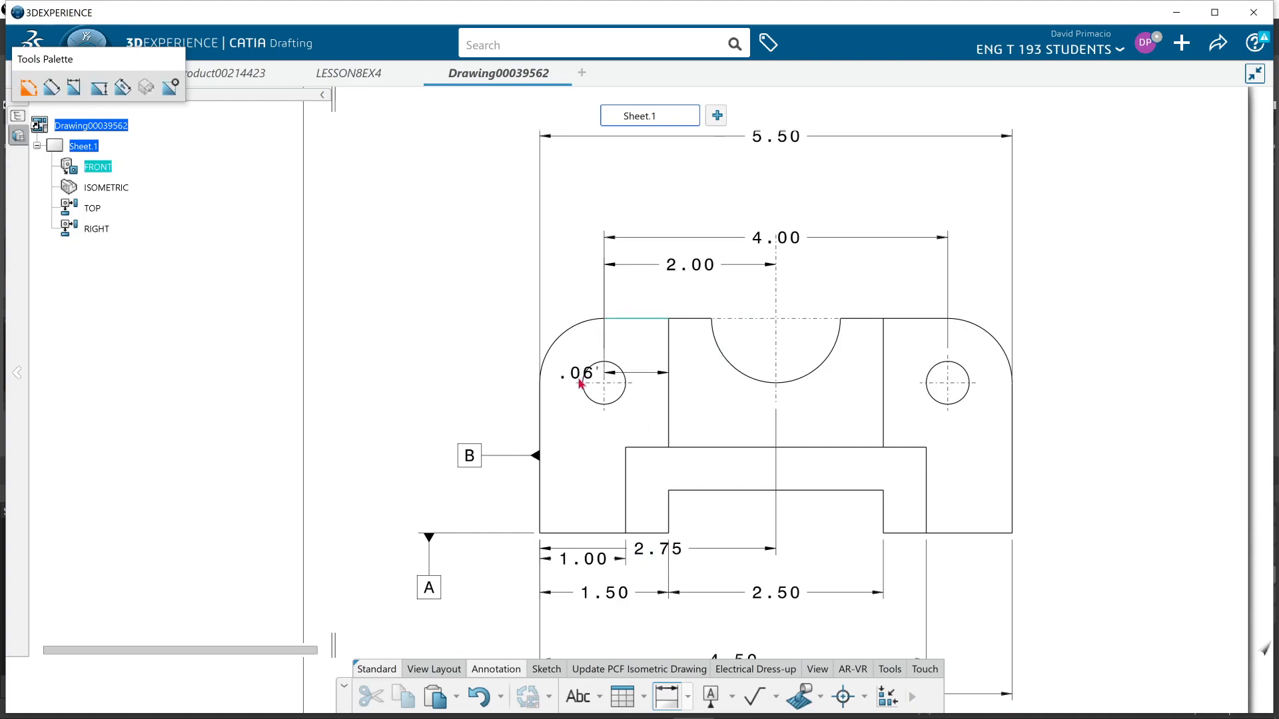
pyautogui.scroll(5, 582, 421)
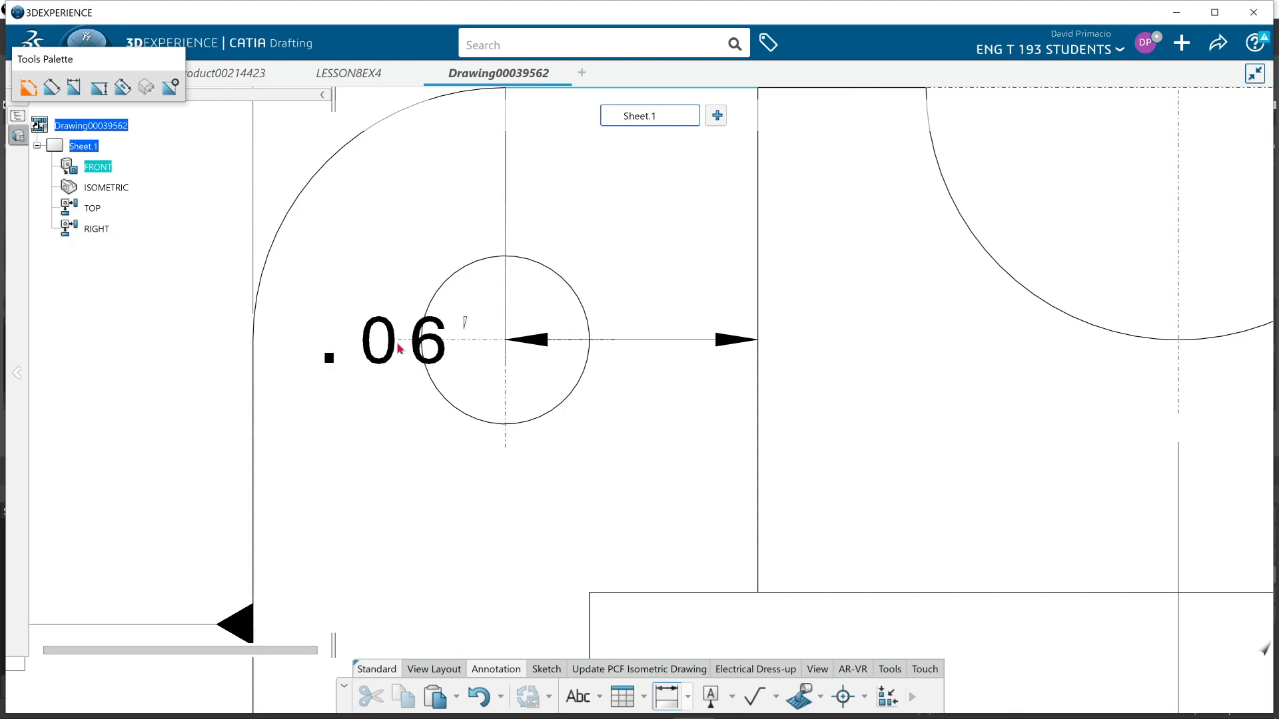
pyautogui.click(409, 341)
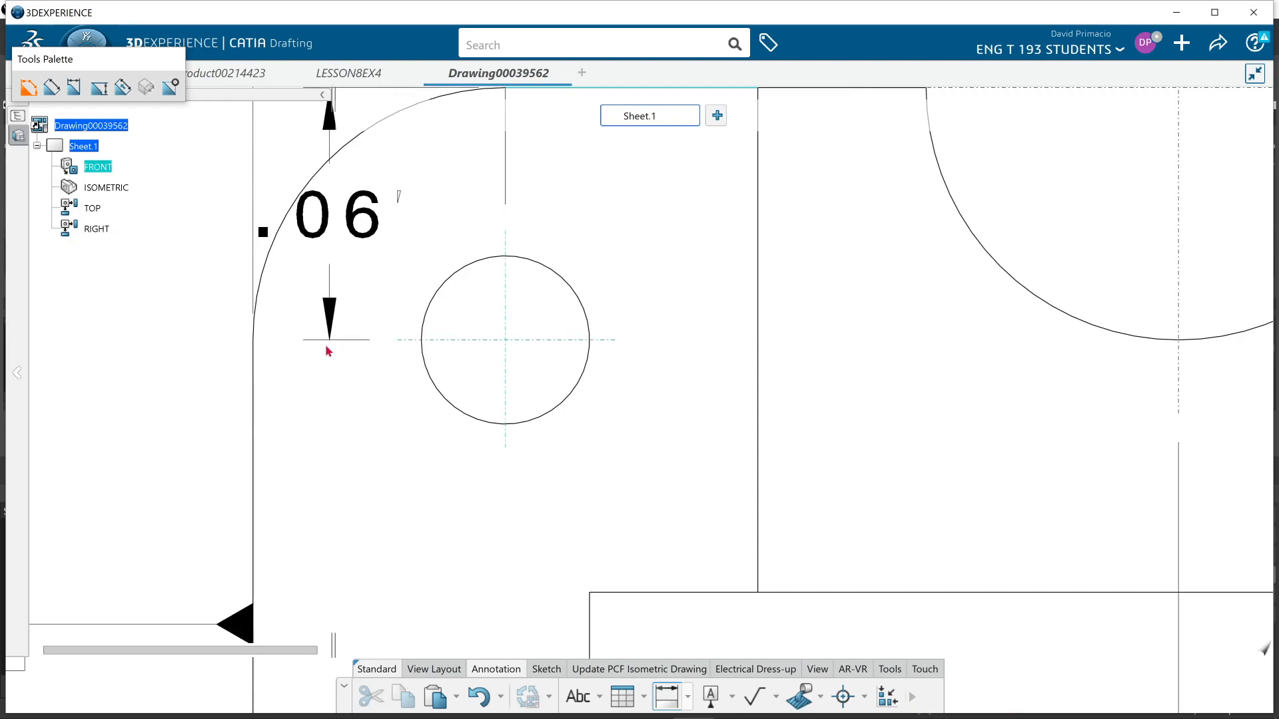
pyautogui.moveTo(124, 353); pyautogui.dragTo(216, 536, button='middle')
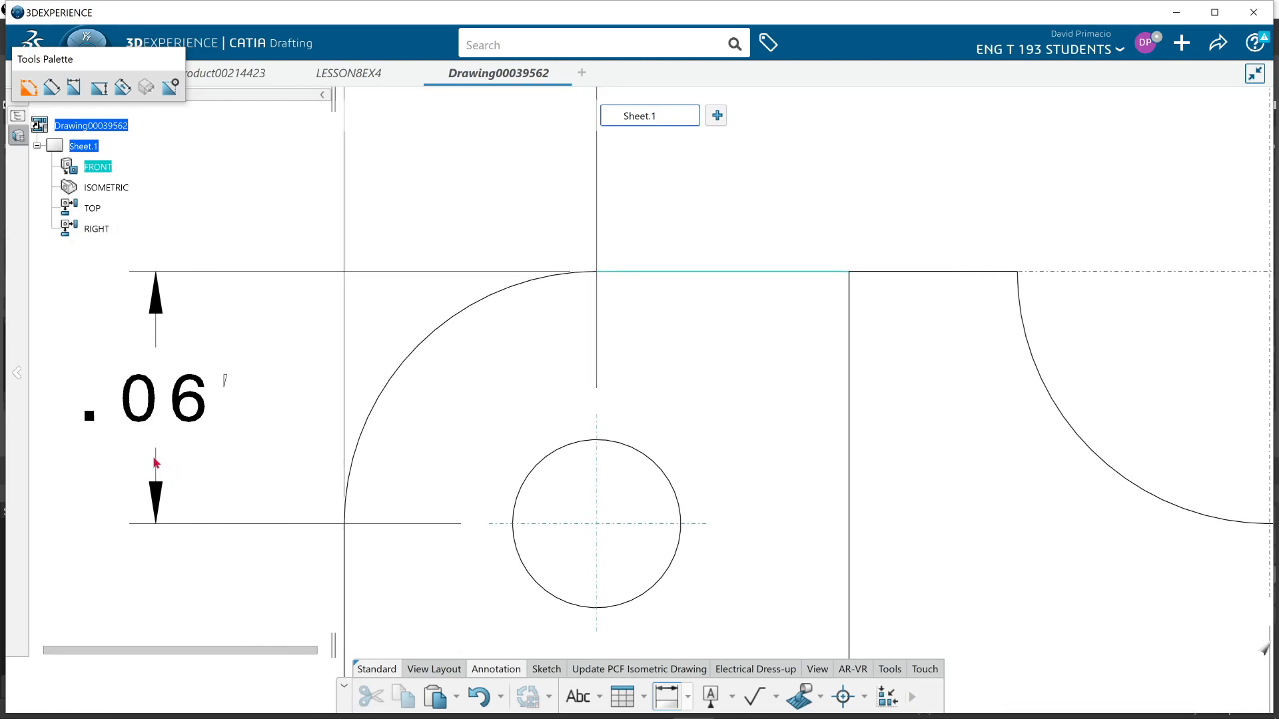
pyautogui.click(154, 462)
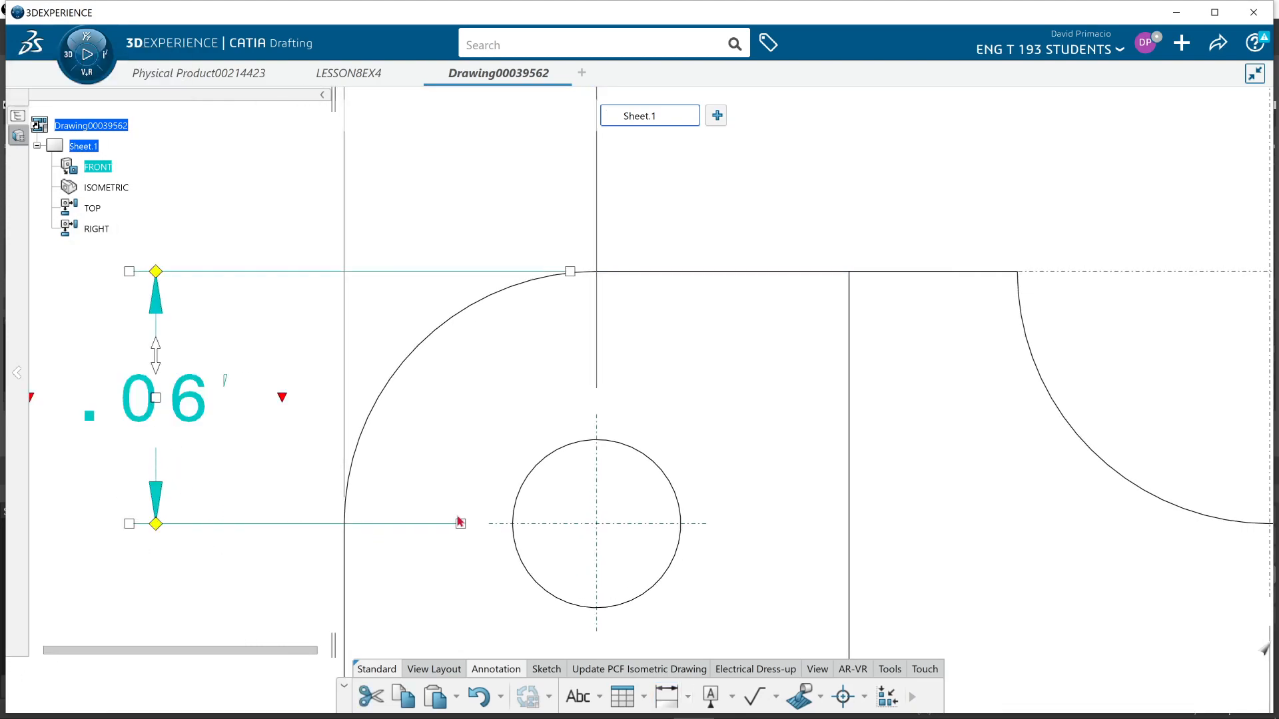
pyautogui.click(257, 592)
# - Set the main value format description of the vertical hole dimension to NUM.DINC
pyautogui.moveTo(264, 577); pyautogui.dragTo(413, 530, button='middle')
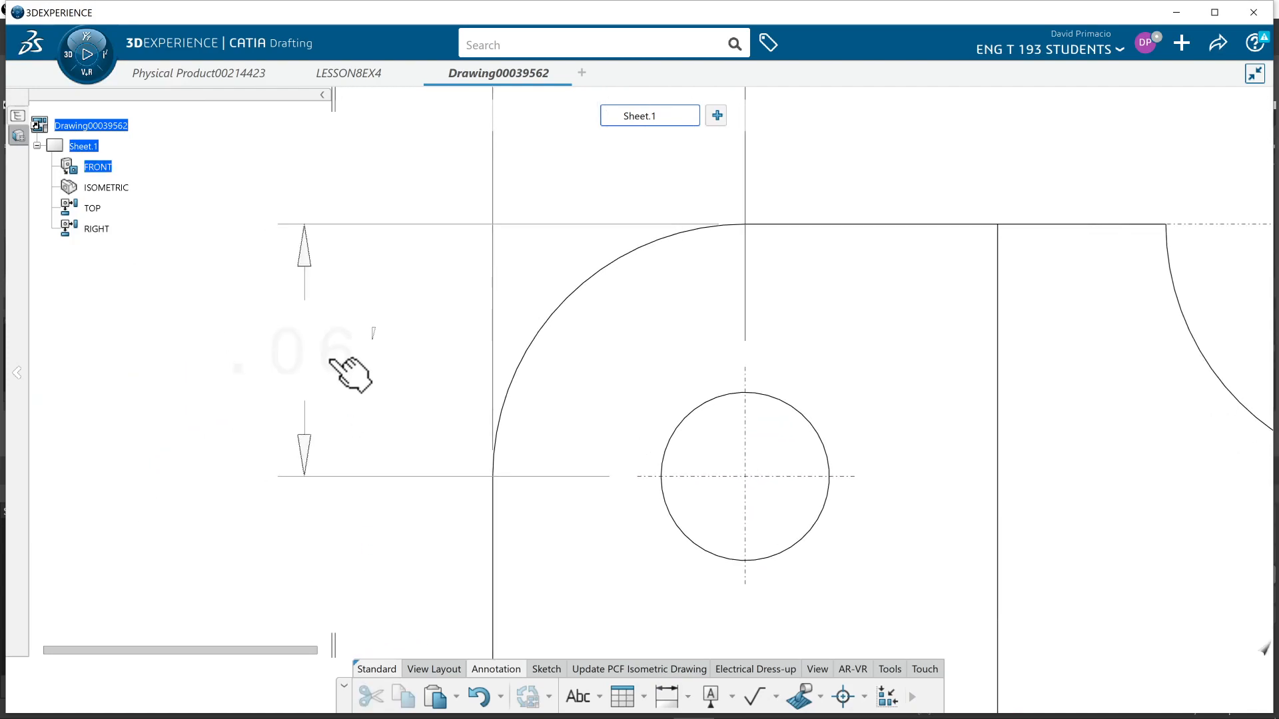
pyautogui.click(337, 359)
pyautogui.rightClick(351, 357)
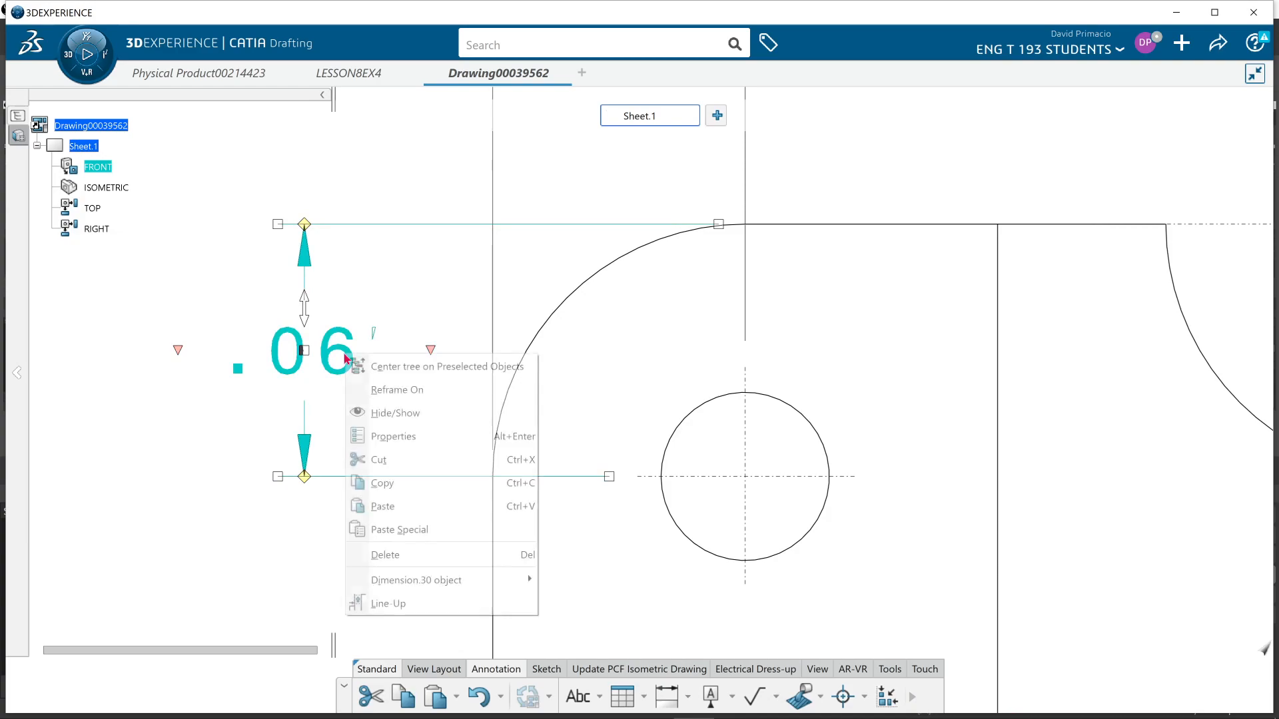
pyautogui.click(387, 434)
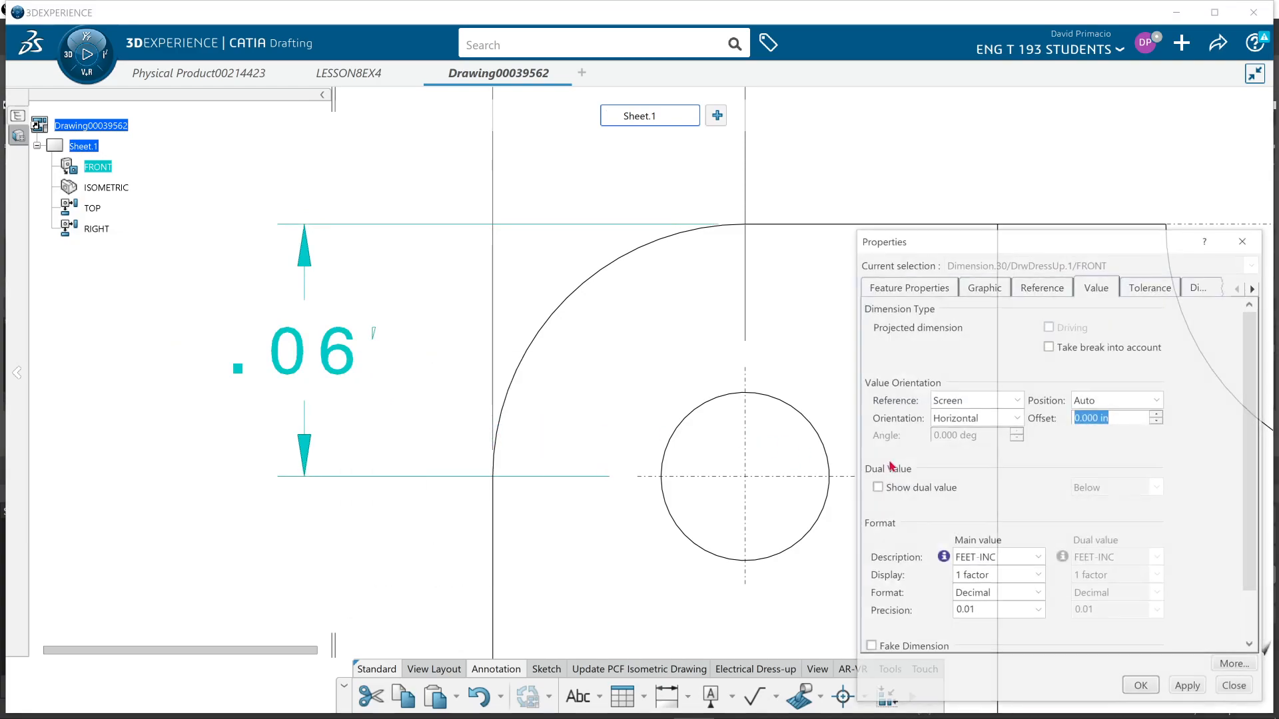
pyautogui.click(995, 560)
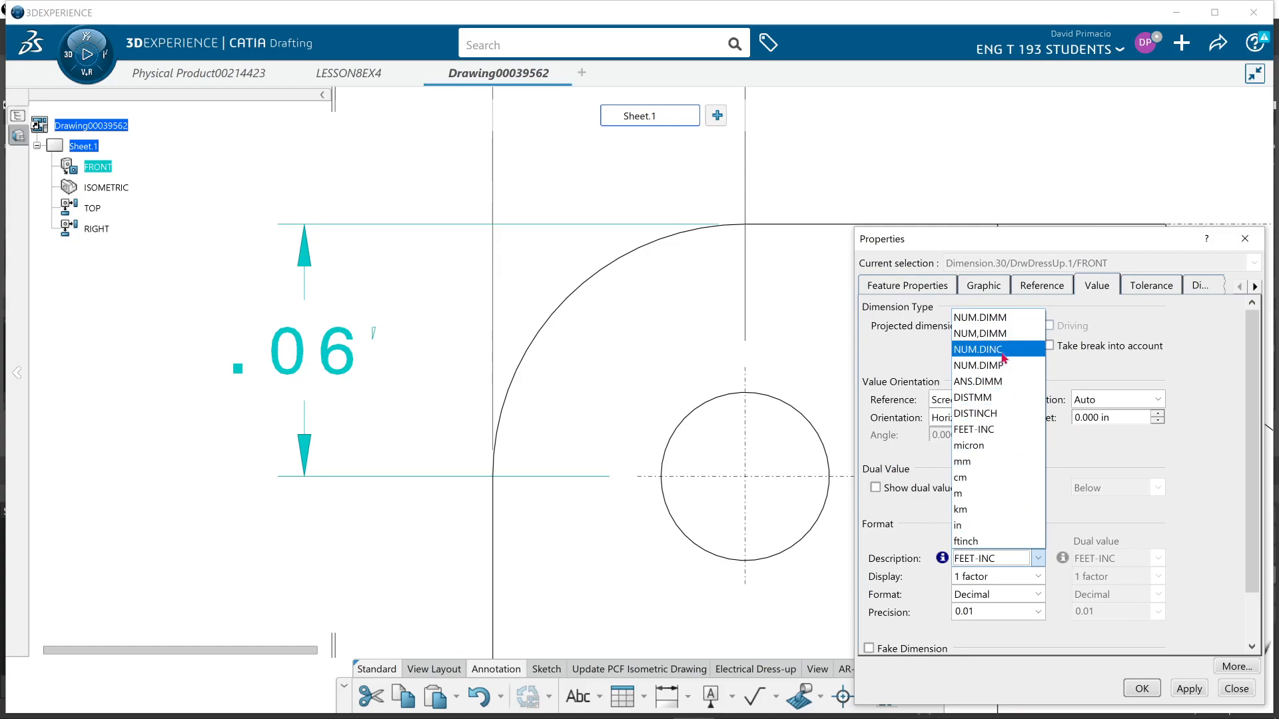
pyautogui.click(1002, 351)
pyautogui.click(1139, 688)
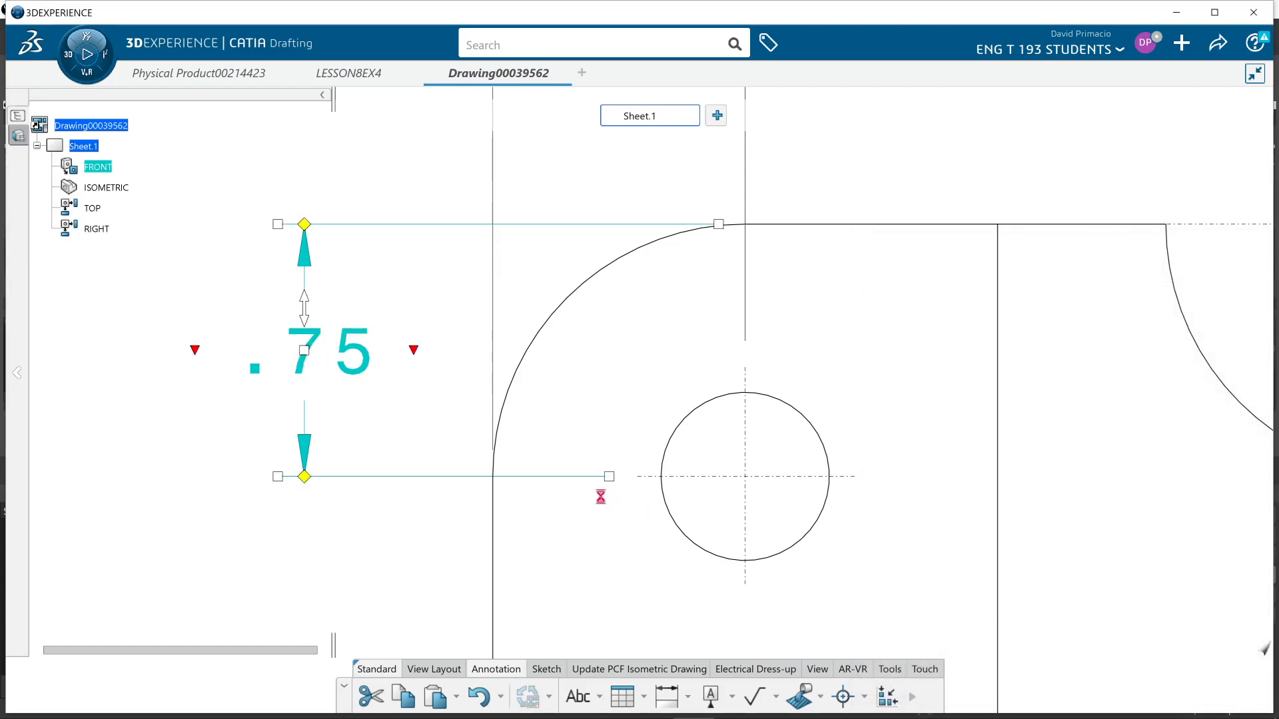
pyautogui.click(426, 373)
# - Review the dimensions locating the holes and arc against the top edge and datums A and B
pyautogui.moveTo(448, 399)
pyautogui.keyDown('ctrl'); pyautogui.mouseDown(button='middle')
pyautogui.moveTo(457, 437)
pyautogui.moveTo(478, 431)
pyautogui.mouseUp(button='middle'); pyautogui.keyUp('ctrl')
pyautogui.moveTo(660, 493); pyautogui.dragTo(578, 517, button='middle')
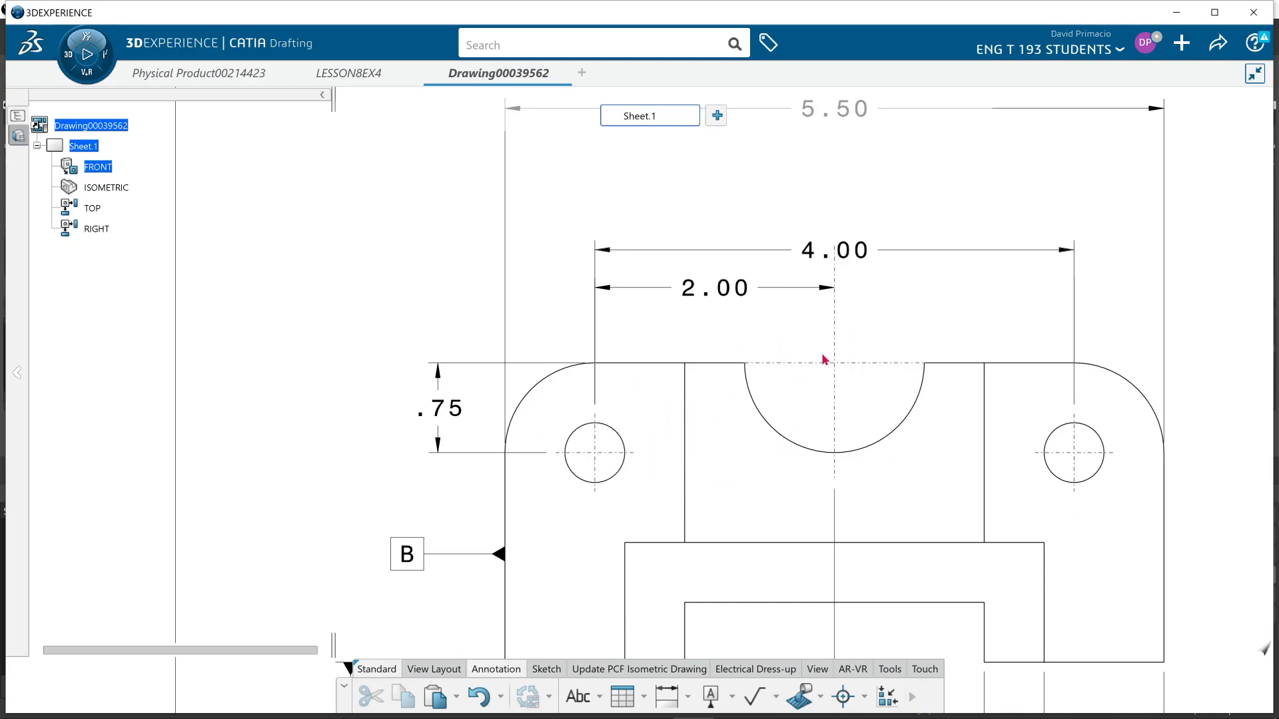
pyautogui.moveTo(326, 200)
pyautogui.mouseDown()
pyautogui.moveTo(951, 489)
pyautogui.moveTo(1199, 515)
pyautogui.moveTo(1213, 538)
pyautogui.mouseUp()
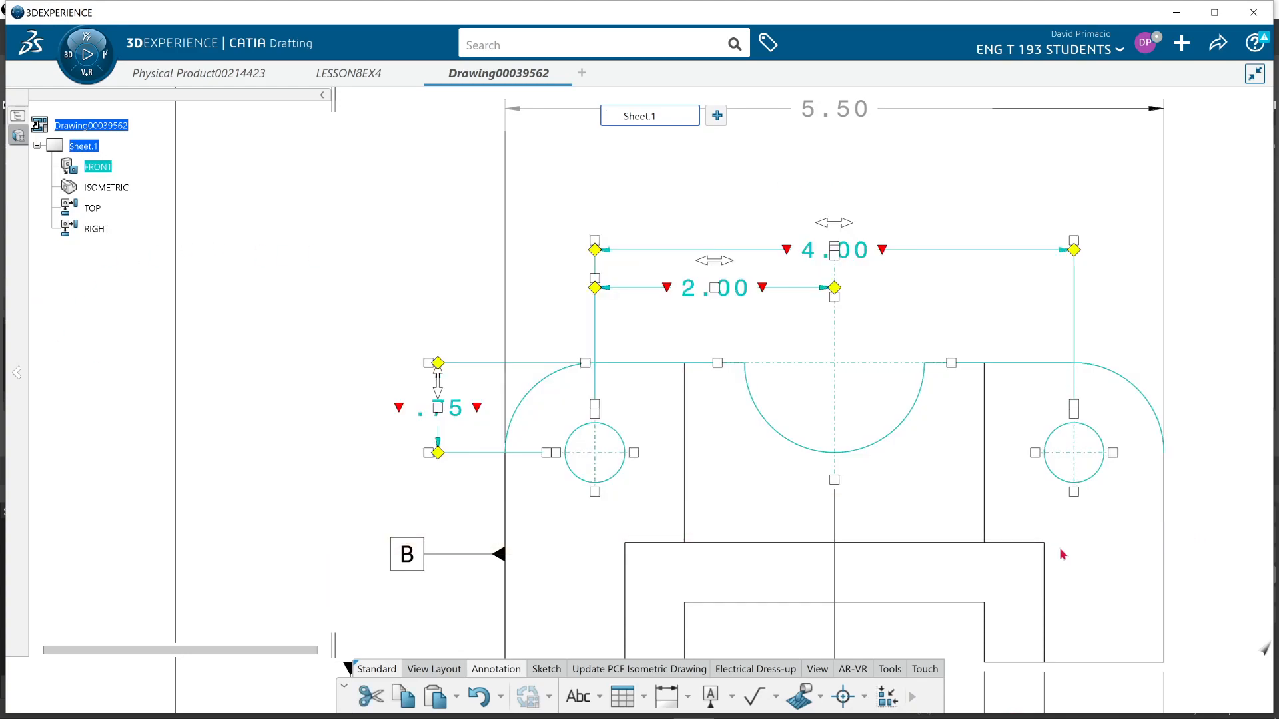
pyautogui.click(291, 269)
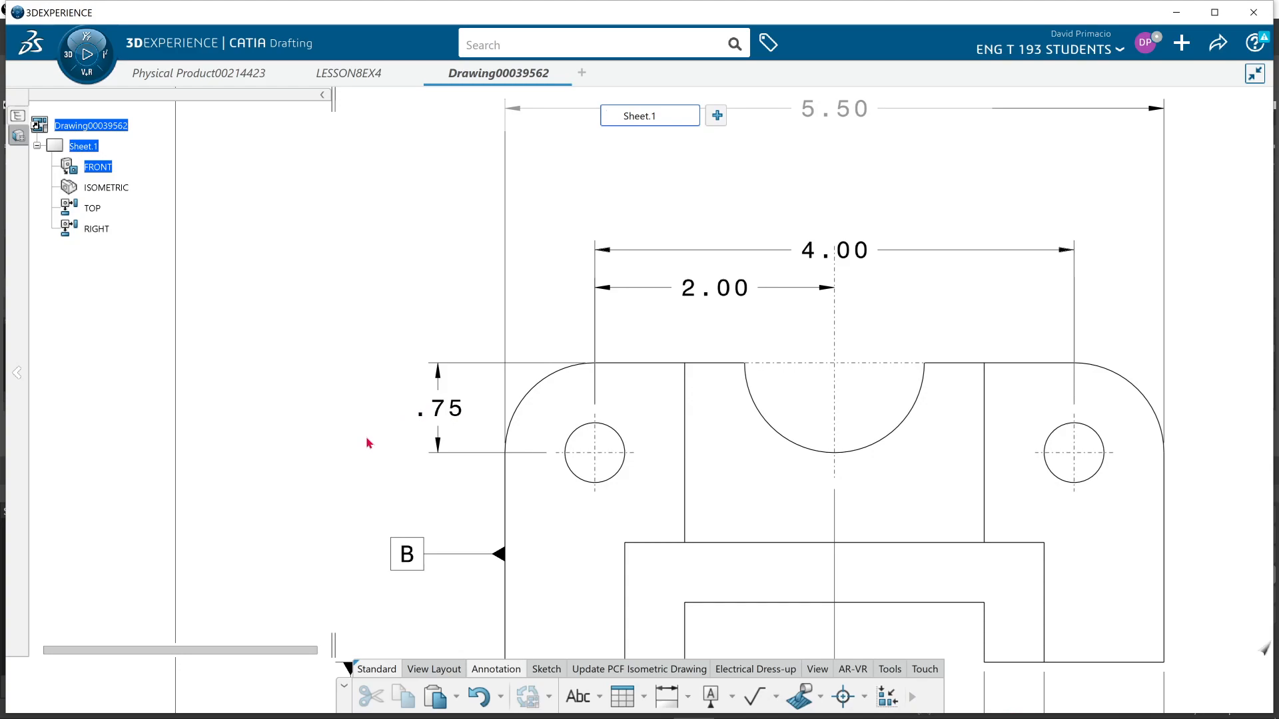
pyautogui.scroll(-1, 322, 445)
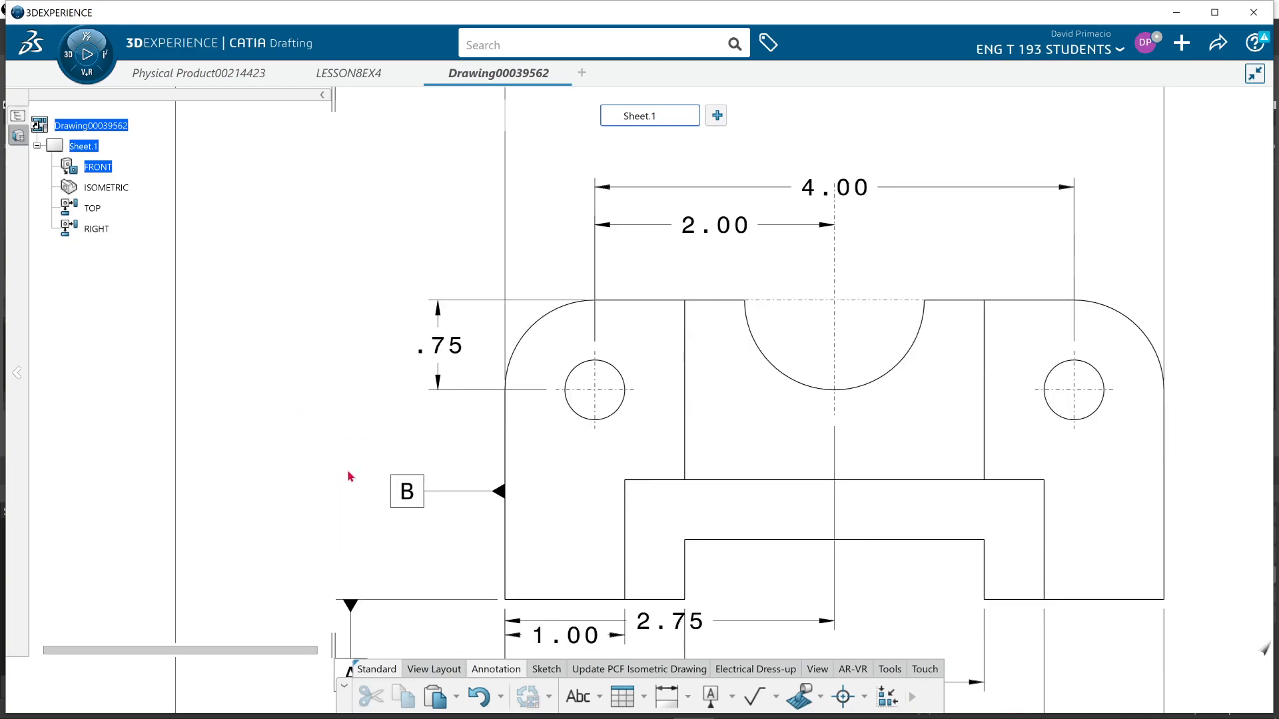
pyautogui.scroll(-1, 346, 469)
pyautogui.click(393, 435)
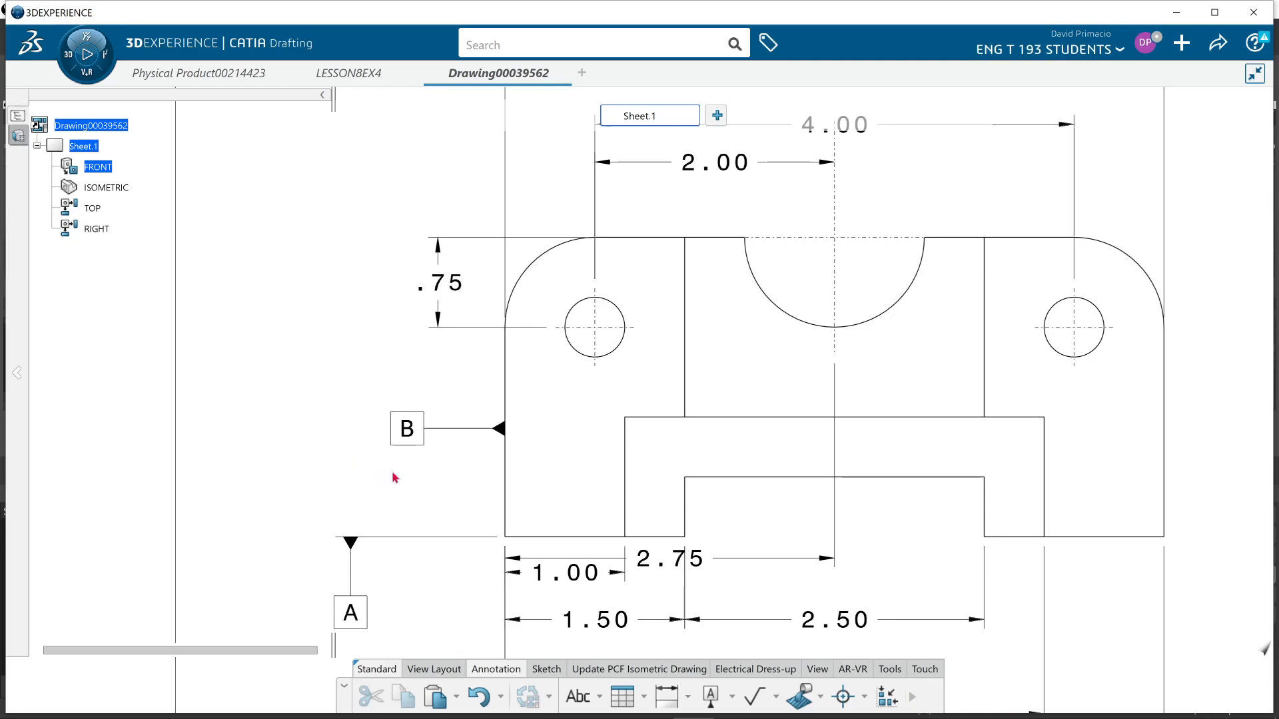
# - Move the 2.75 dimension slightly lower, so its dimension line sits just beneath the 1.00 dimension
pyautogui.moveTo(414, 485)
pyautogui.mouseDown(button='middle')
pyautogui.moveTo(414, 533)
pyautogui.moveTo(400, 520)
pyautogui.mouseUp(button='middle')
pyautogui.moveTo(490, 307); pyautogui.dragTo(477, 522, button='middle')
pyautogui.moveTo(686, 367); pyautogui.dragTo(690, 115, button='middle')
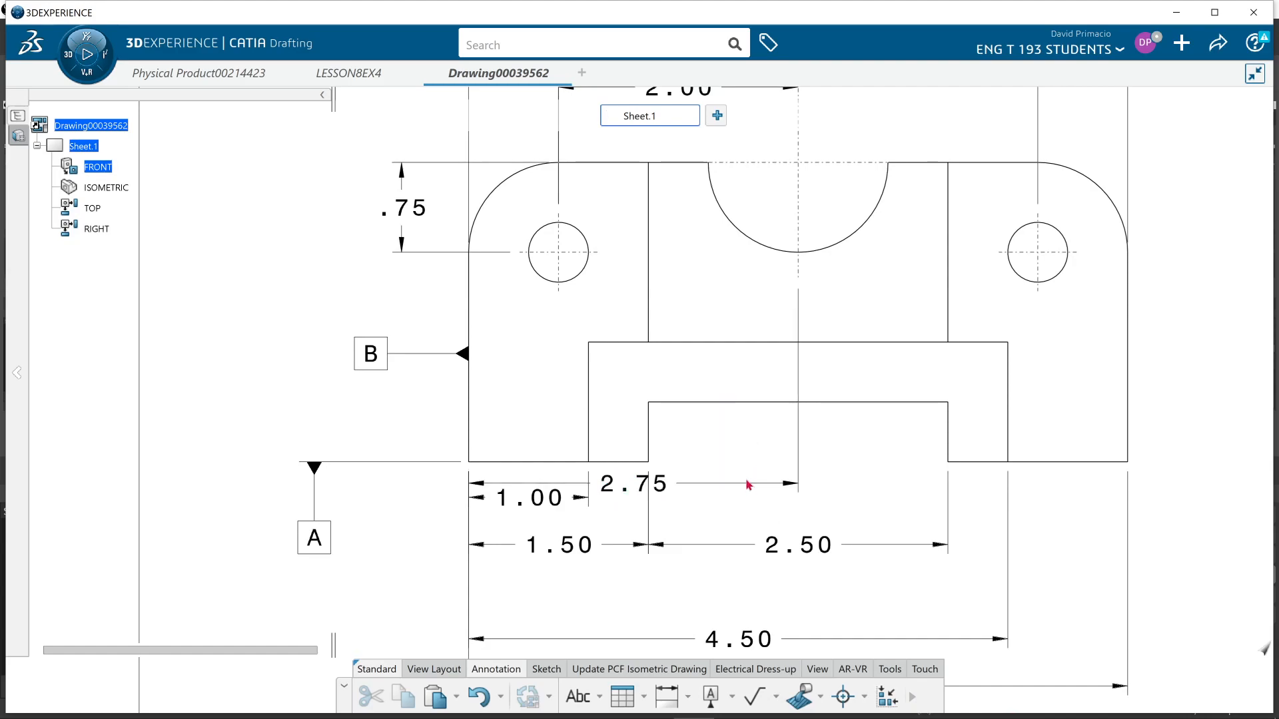
pyautogui.moveTo(748, 485)
pyautogui.mouseDown()
pyautogui.moveTo(748, 465)
pyautogui.moveTo(740, 526)
pyautogui.moveTo(746, 509)
pyautogui.mouseUp()
# - Delete the 1.50 and 1.00 dimensions below the front view
pyautogui.click(600, 551)
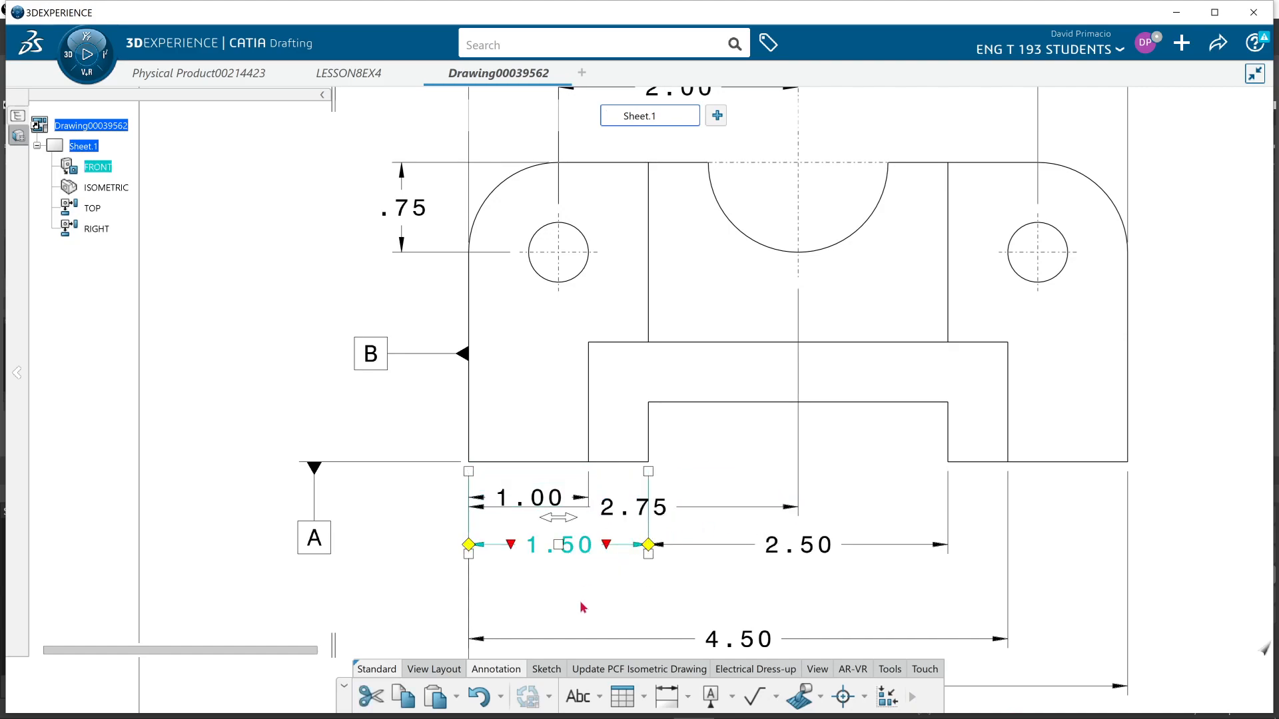
pyautogui.press('Delete')
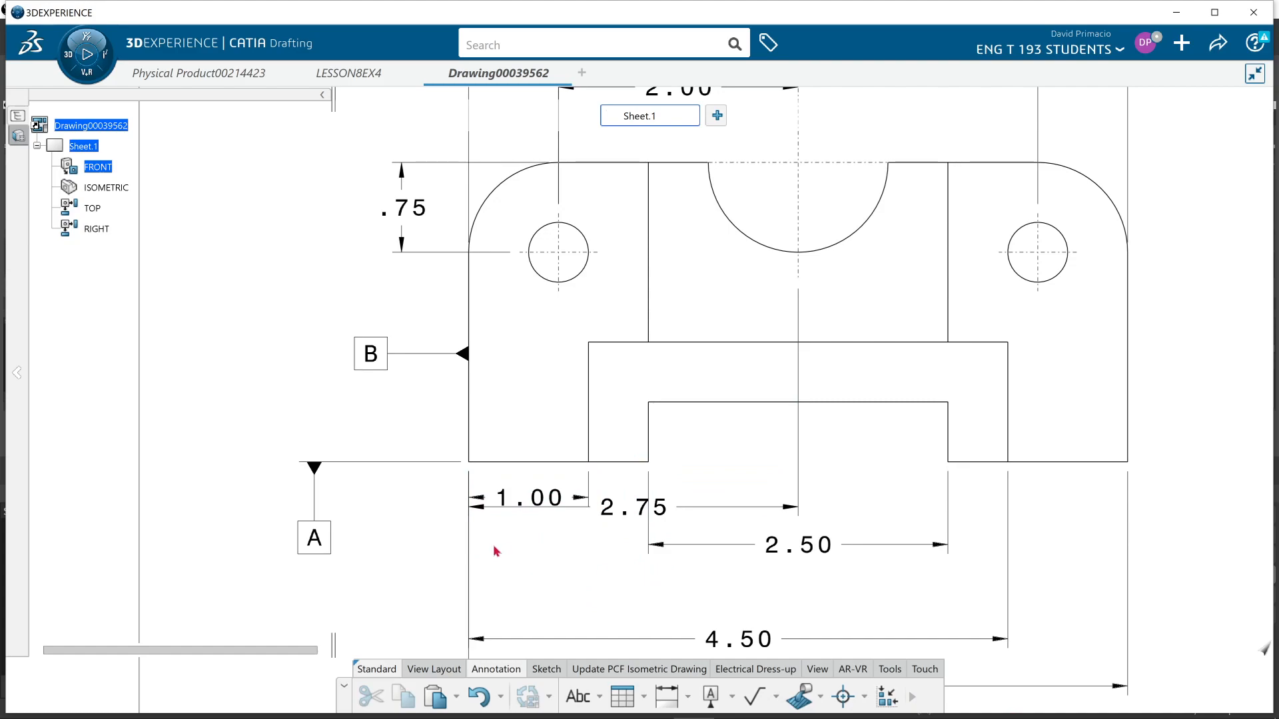
pyautogui.click(506, 512)
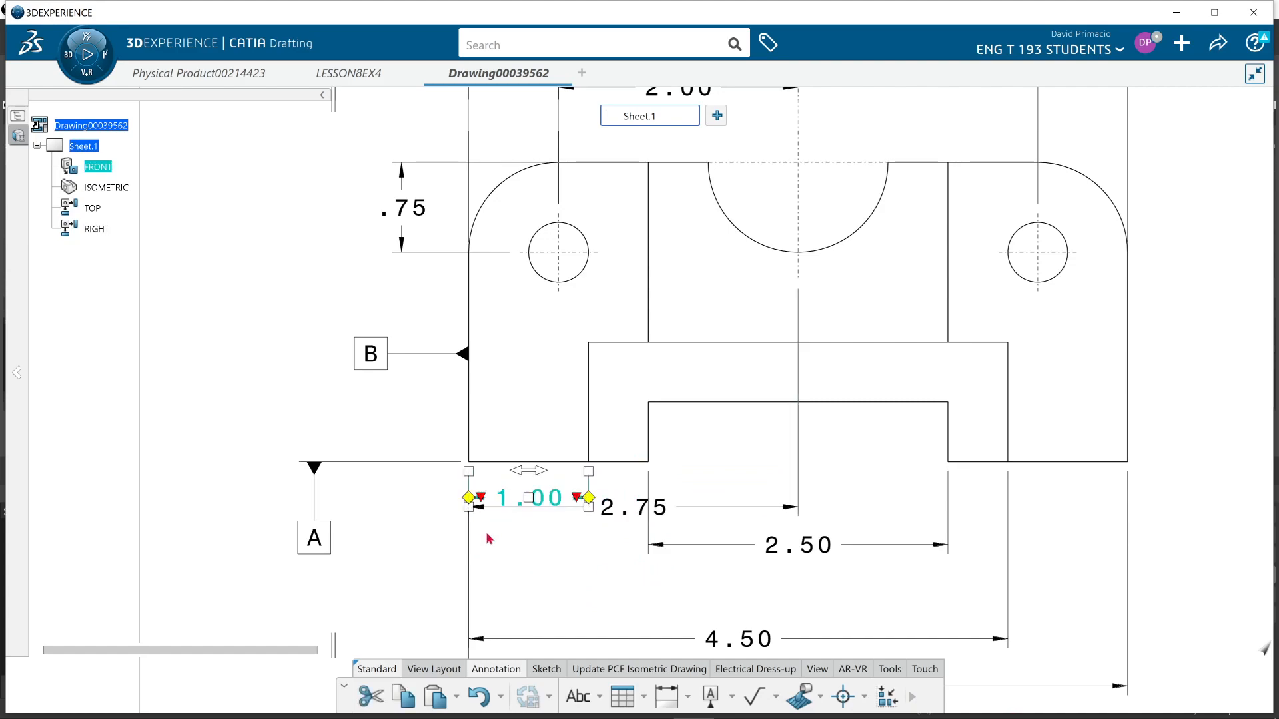
pyautogui.press('Delete')
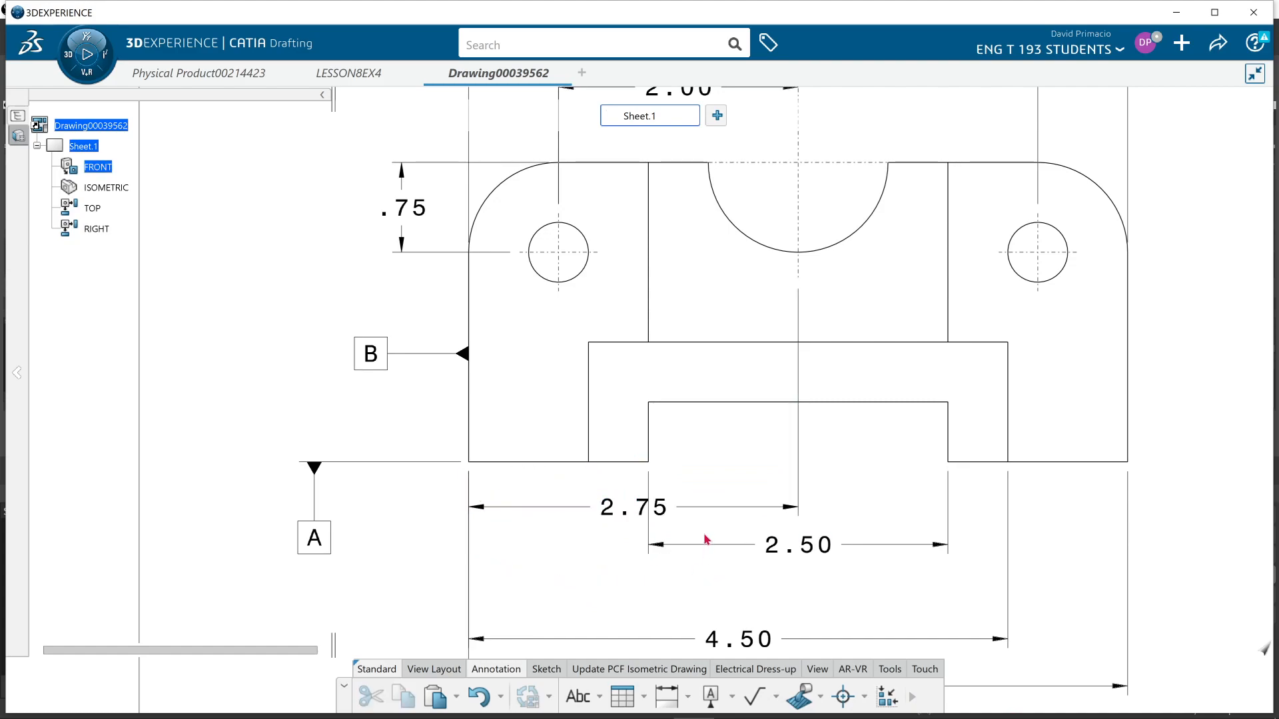
# - Try to dimension the width of the front view's lower notch with Stacked Dimensions
pyautogui.moveTo(707, 510); pyautogui.dragTo(692, 568, button='middle')
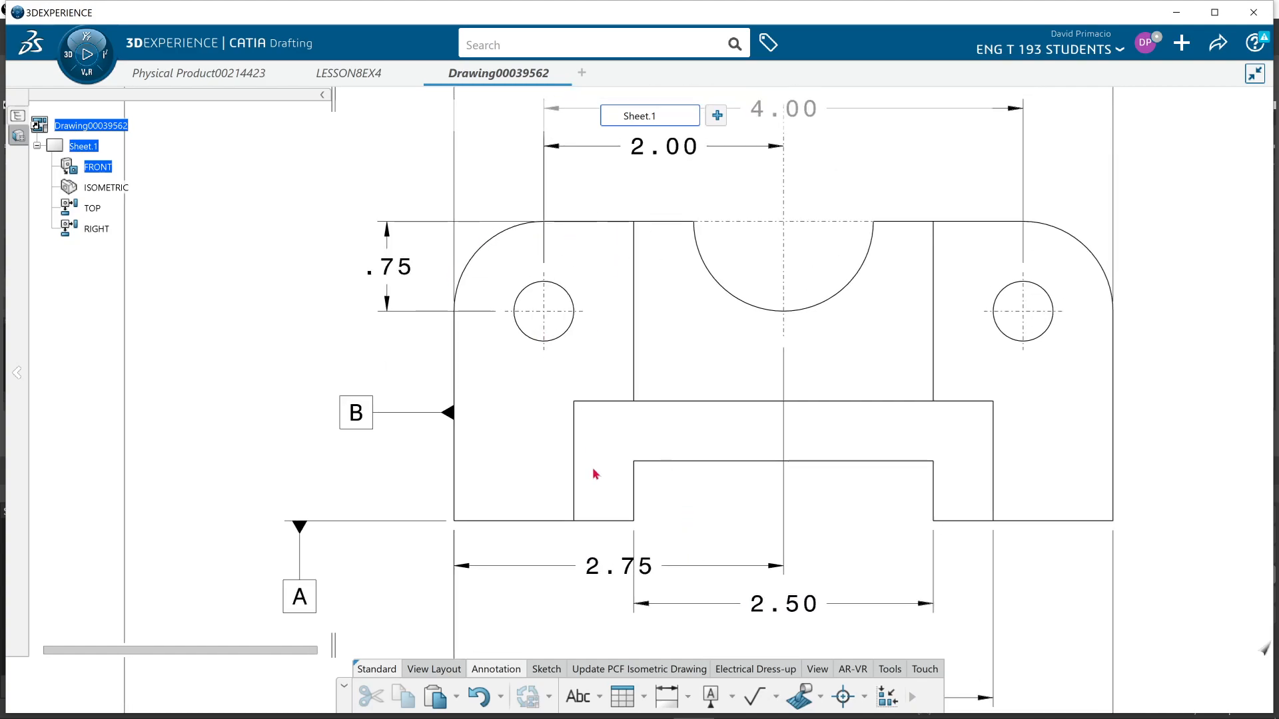
pyautogui.click(677, 703)
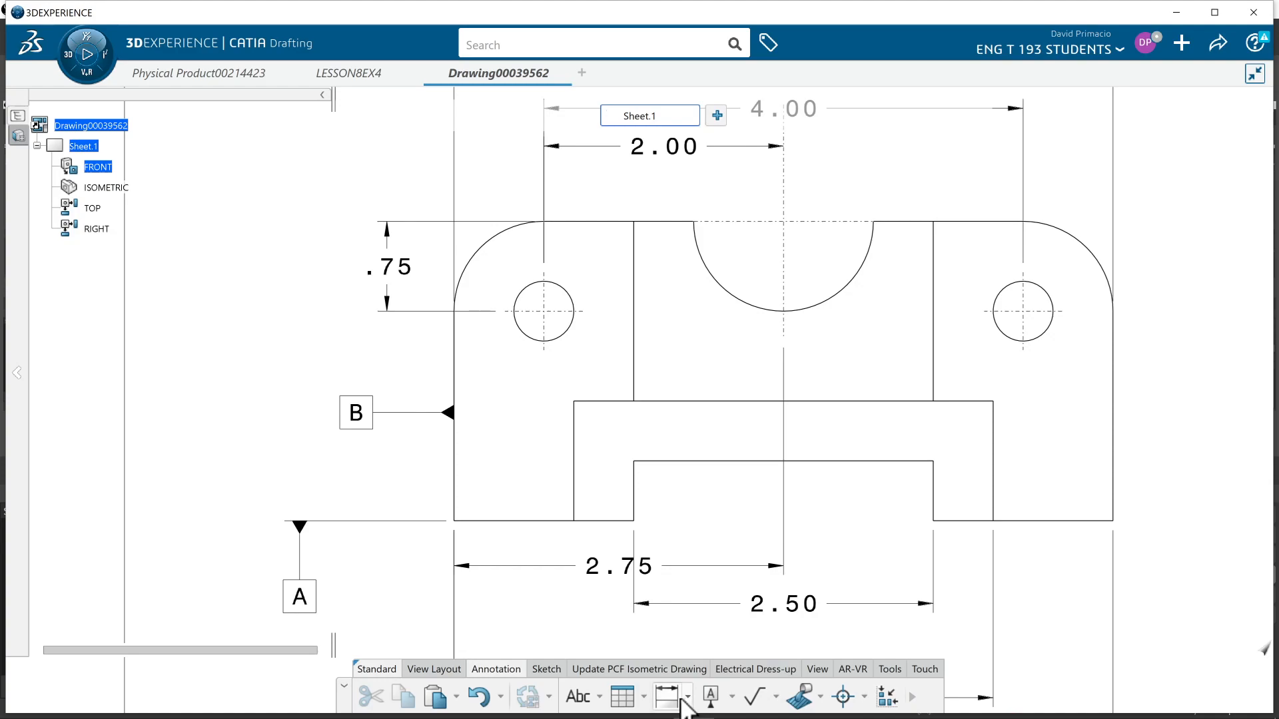
pyautogui.click(686, 700)
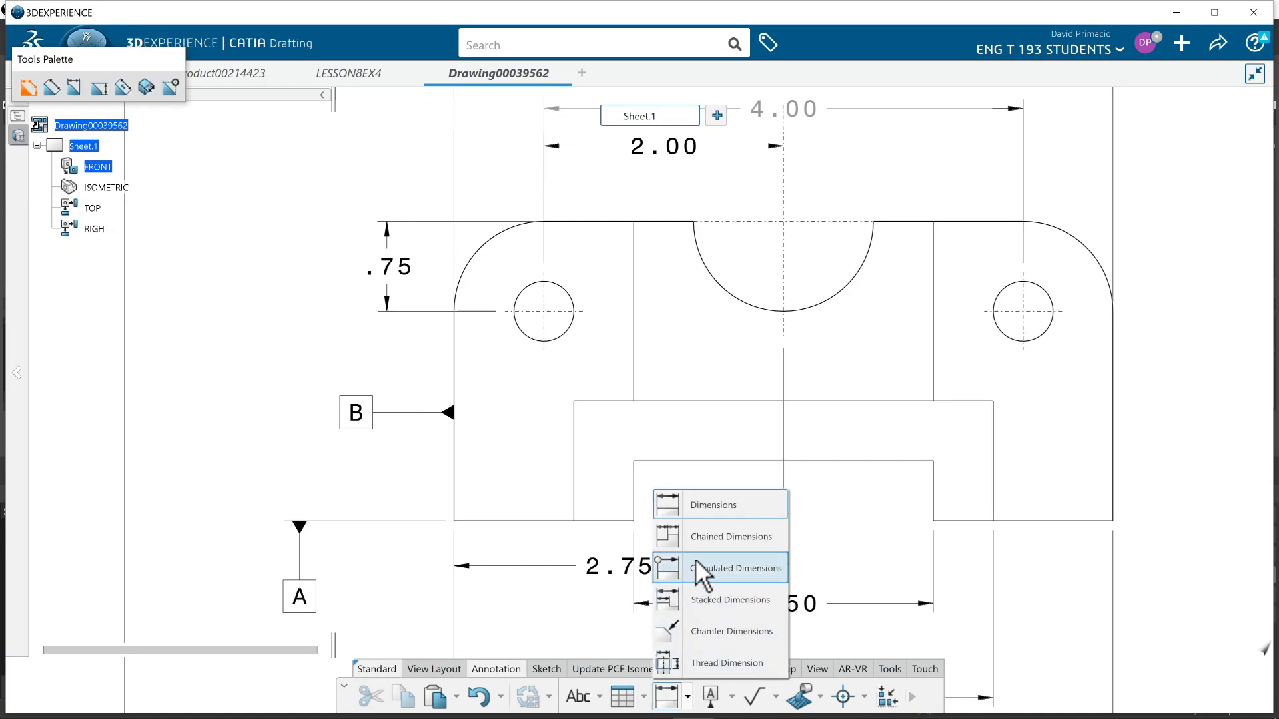
pyautogui.click(705, 603)
pyautogui.moveTo(685, 556)
pyautogui.mouseDown(button='middle')
pyautogui.moveTo(657, 483)
pyautogui.moveTo(571, 423)
pyautogui.mouseUp(button='middle')
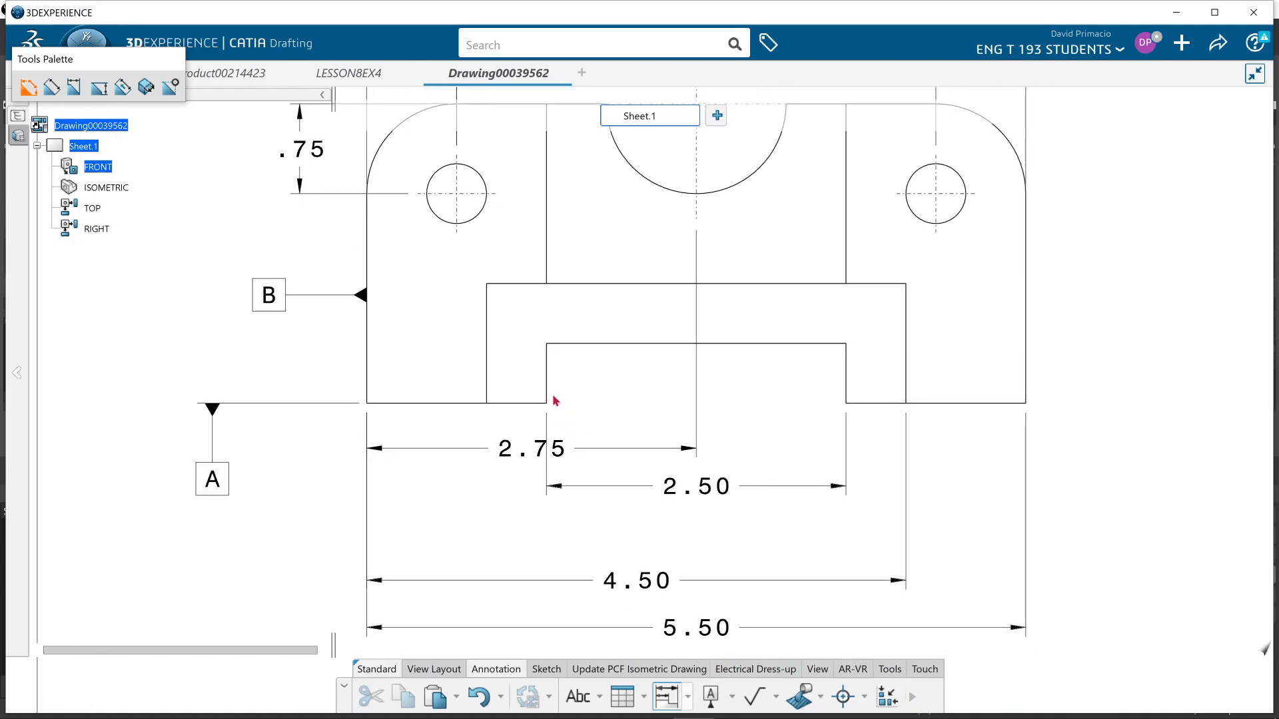
pyautogui.click(548, 397)
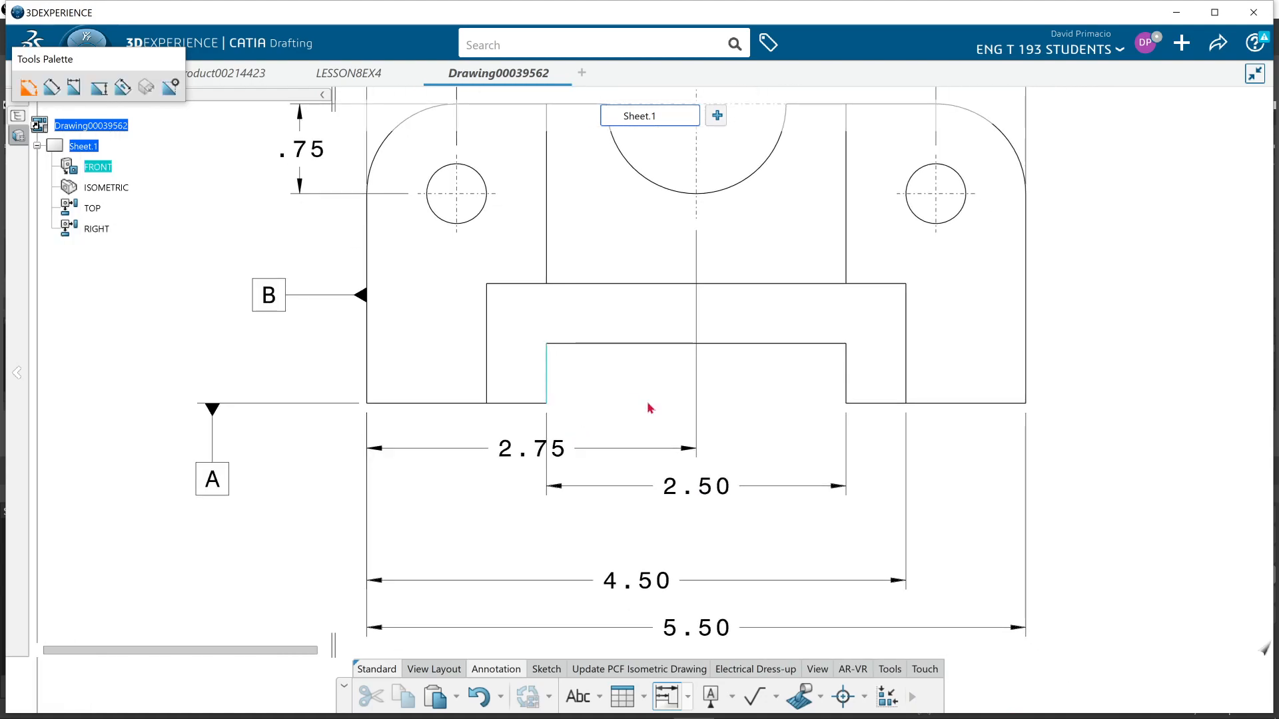
pyautogui.click(847, 398)
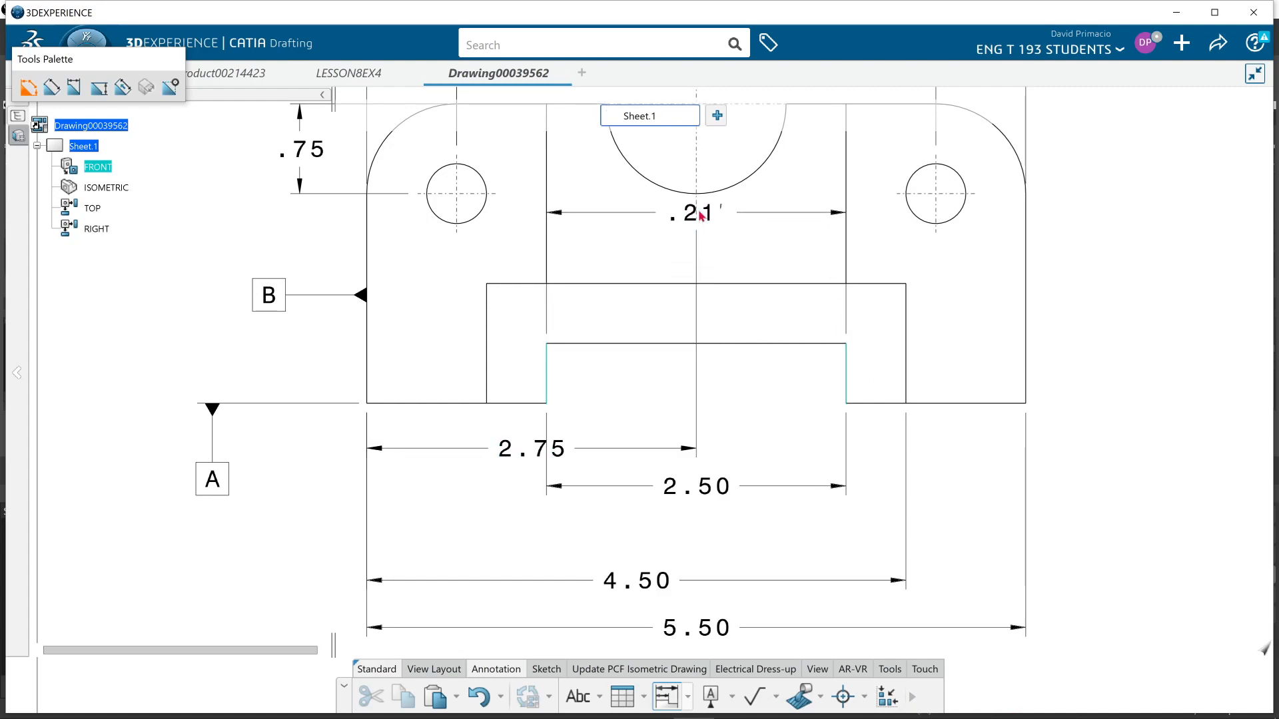
pyautogui.click(700, 215)
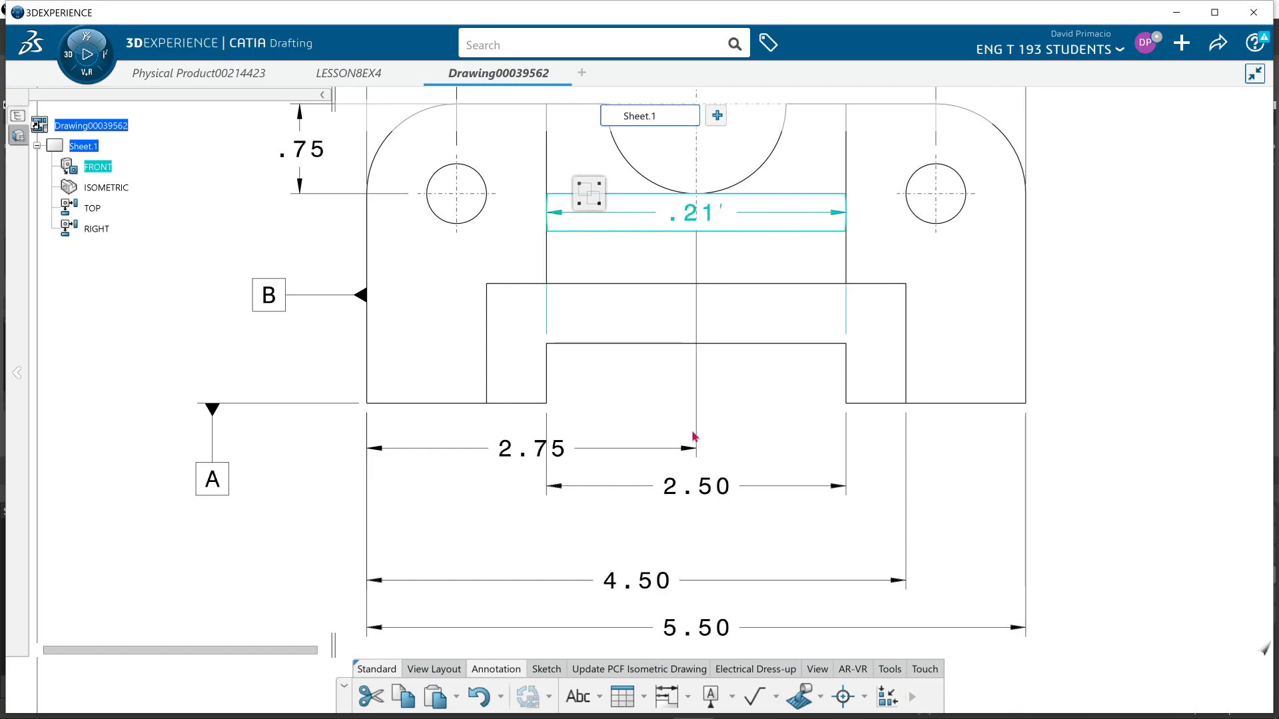
pyautogui.press('Delete')
pyautogui.click(666, 696)
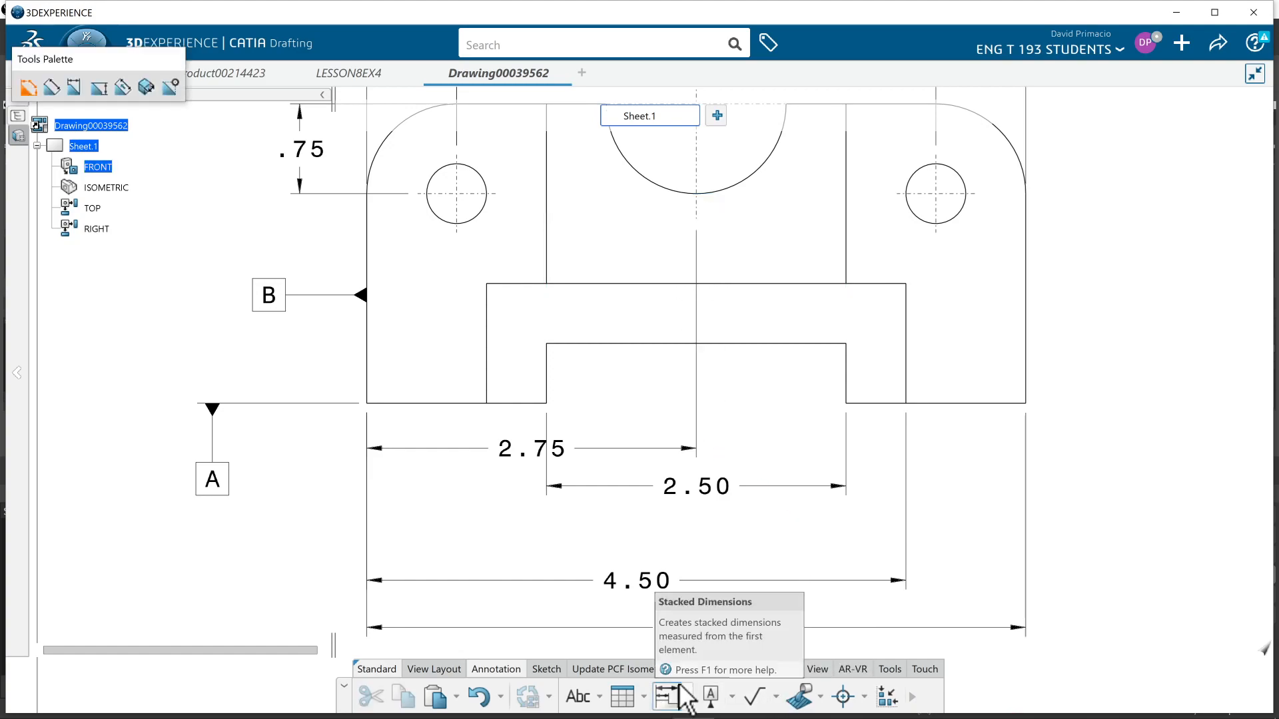
pyautogui.click(547, 390)
pyautogui.click(847, 392)
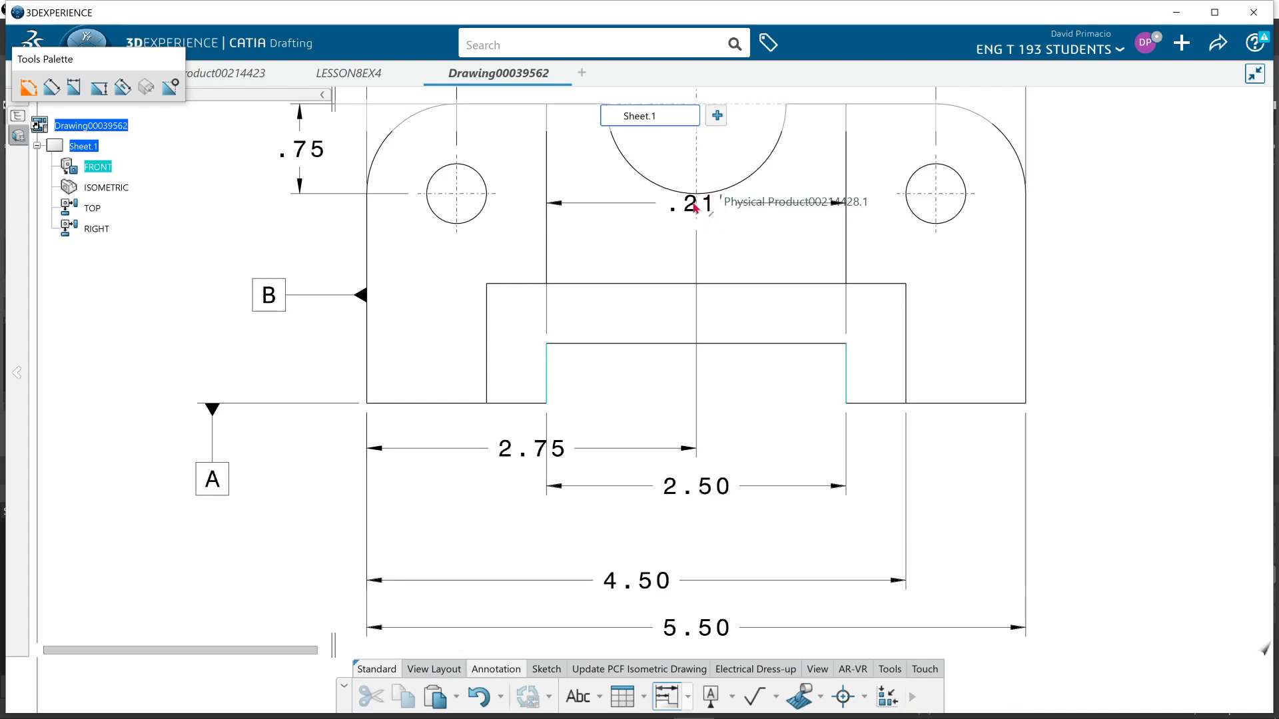
pyautogui.click(695, 207)
pyautogui.press('Delete')
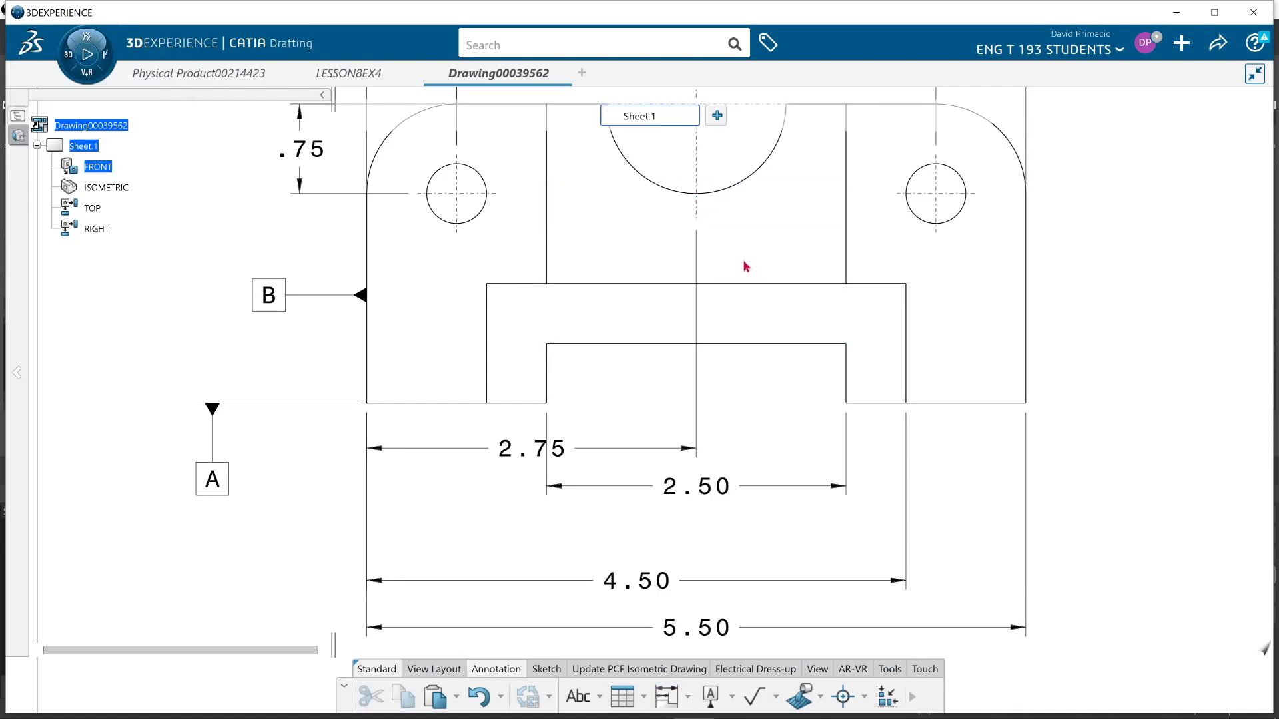
# - Add stacked dimensions from the lower notch's left edge to the arc's center and to the notch's right edge, placed below the front view
pyautogui.click(666, 696)
pyautogui.click(547, 390)
pyautogui.click(847, 393)
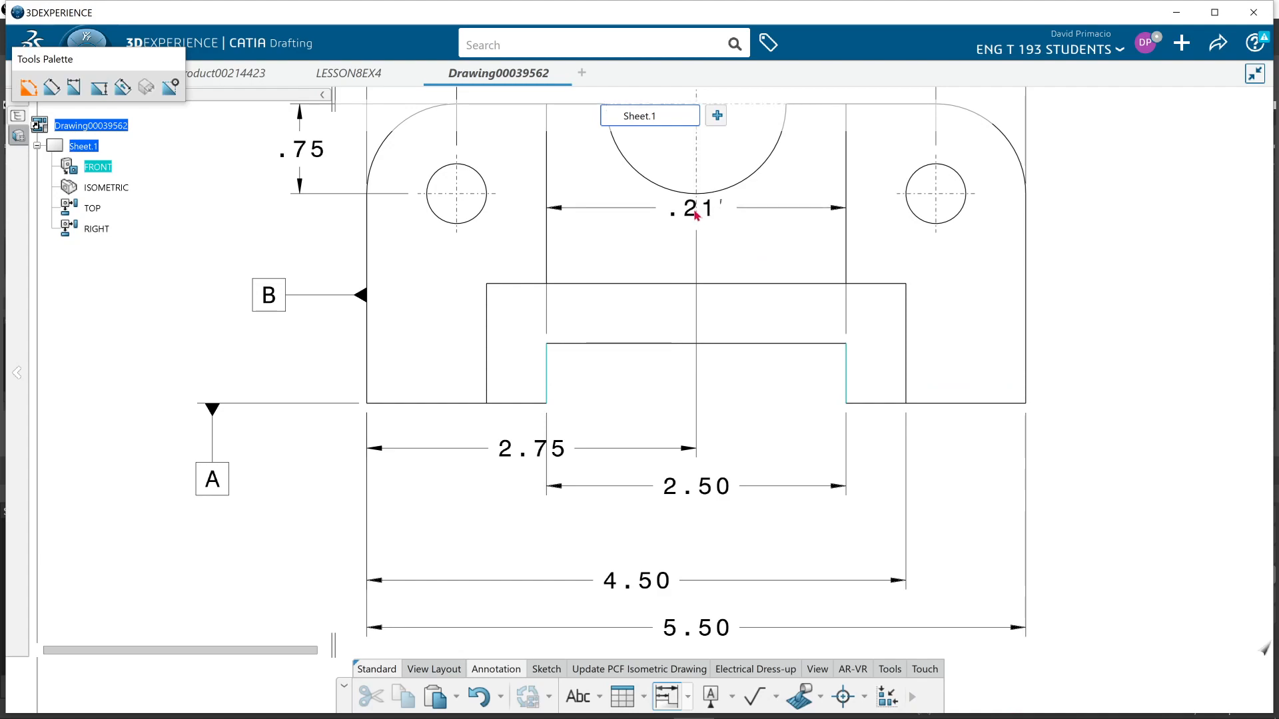
pyautogui.click(698, 212)
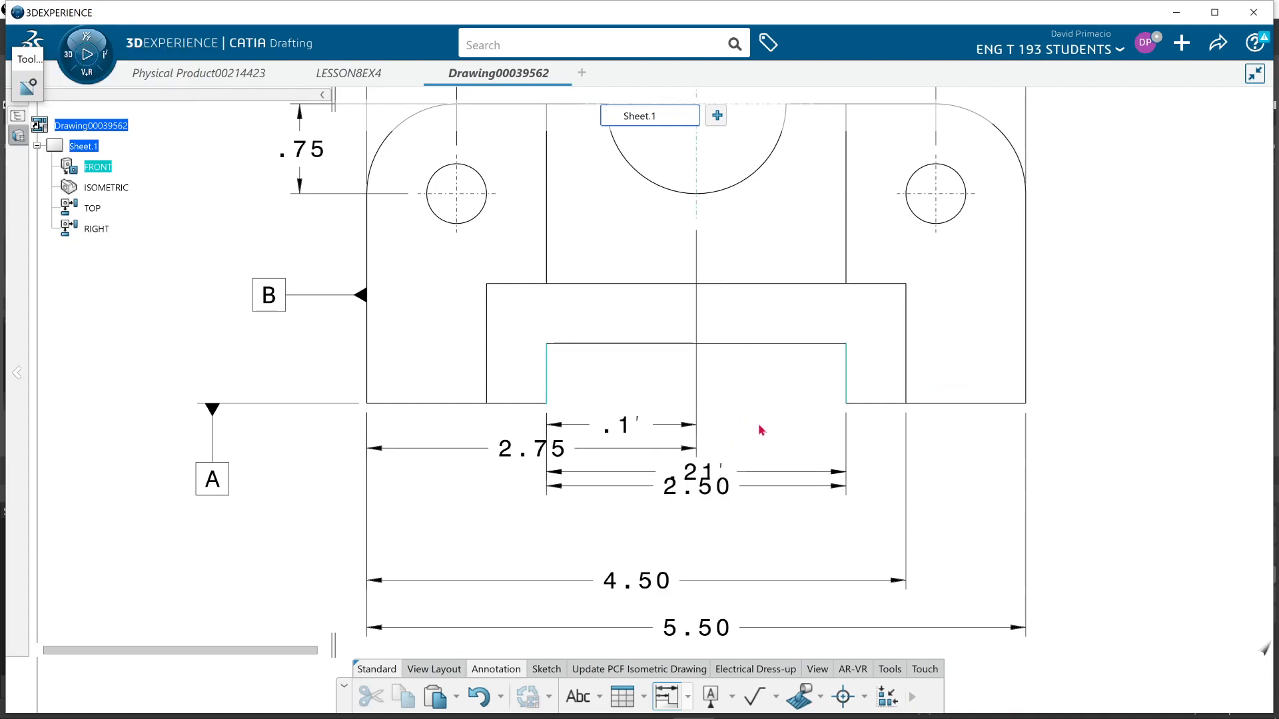
pyautogui.click(755, 468)
pyautogui.rightClick(774, 514)
pyautogui.press('Escape')
pyautogui.press('Escape')
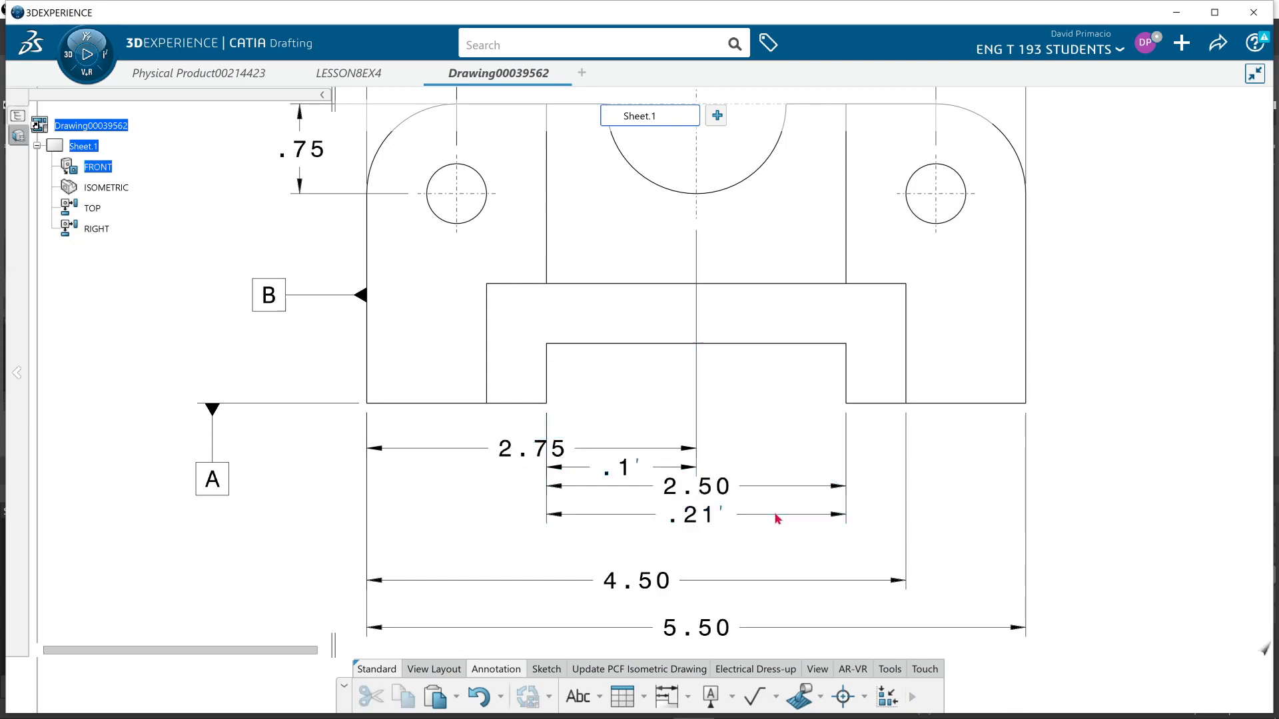
# - Set the main value format description of the stacked notch dimensions to NUM.DINC
pyautogui.click(738, 509)
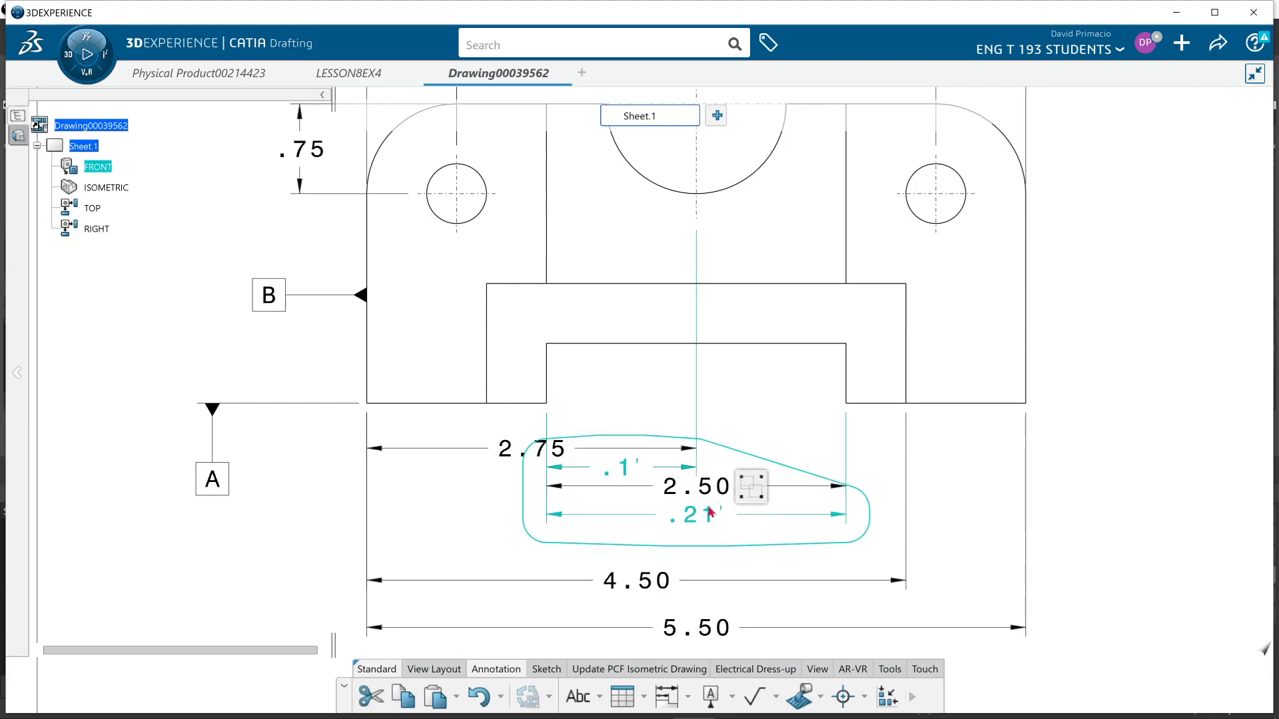
pyautogui.rightClick(737, 508)
pyautogui.click(799, 280)
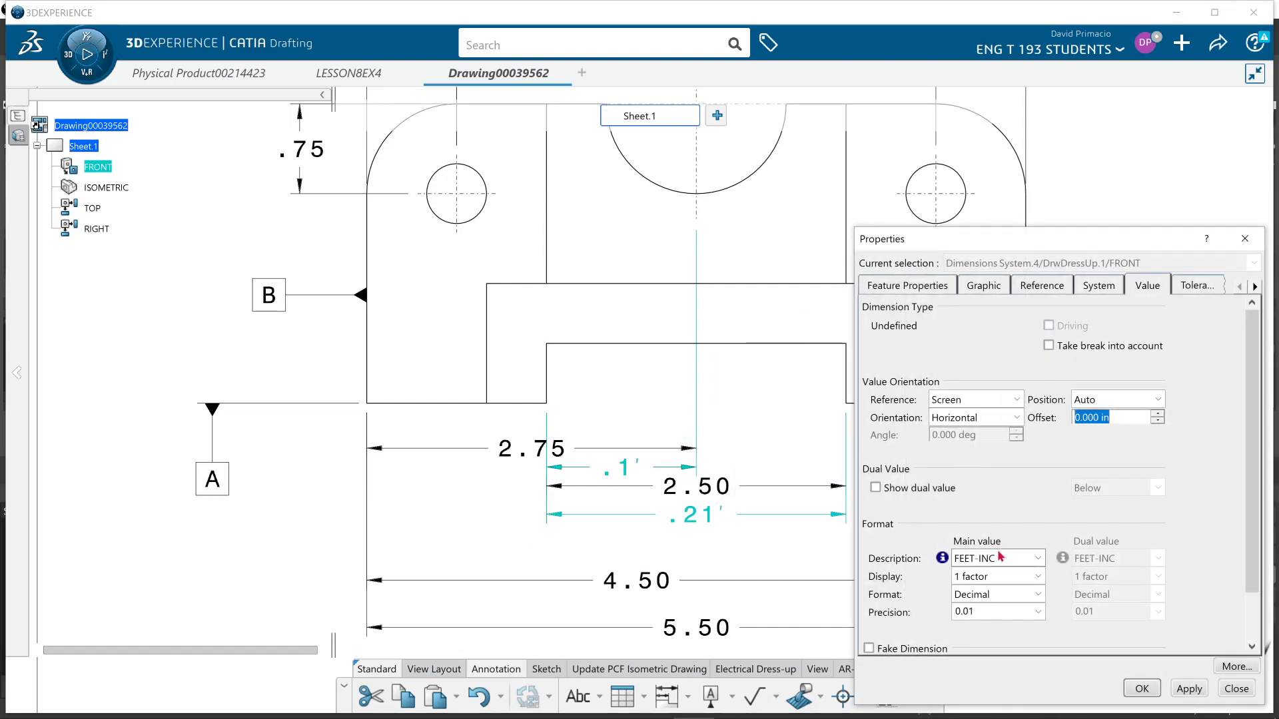
pyautogui.click(999, 558)
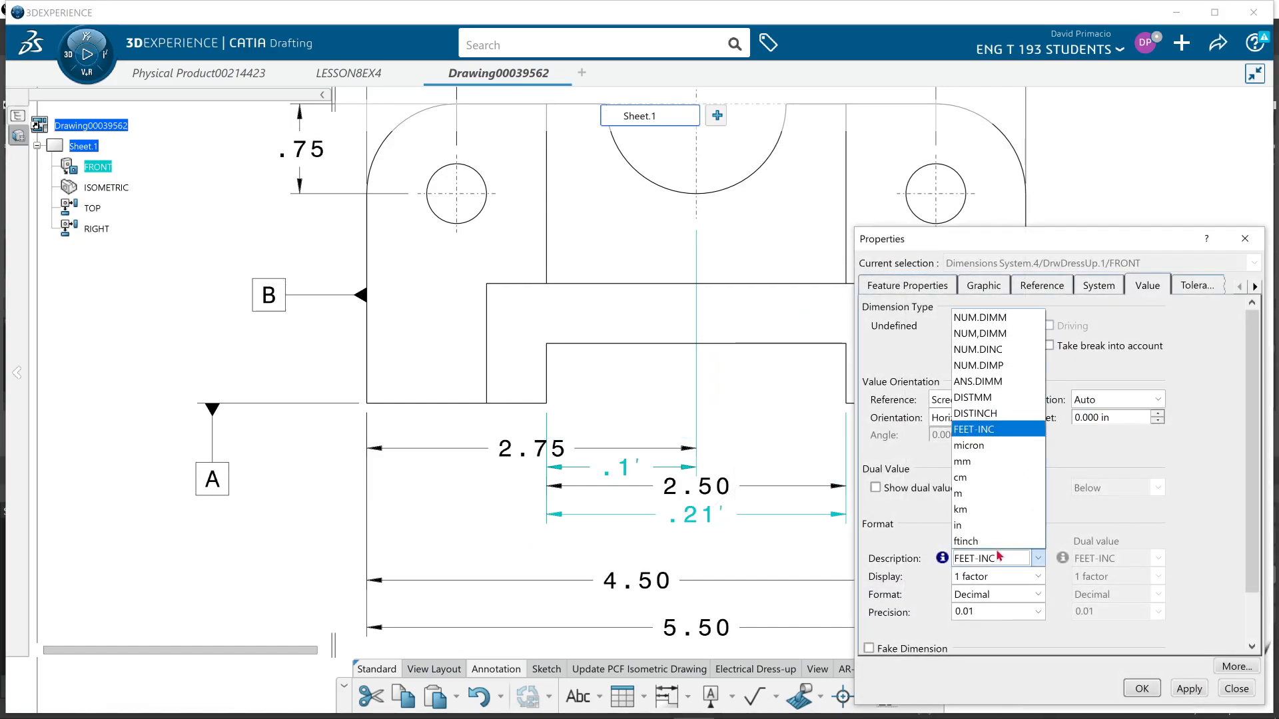
pyautogui.click(999, 349)
pyautogui.click(1142, 688)
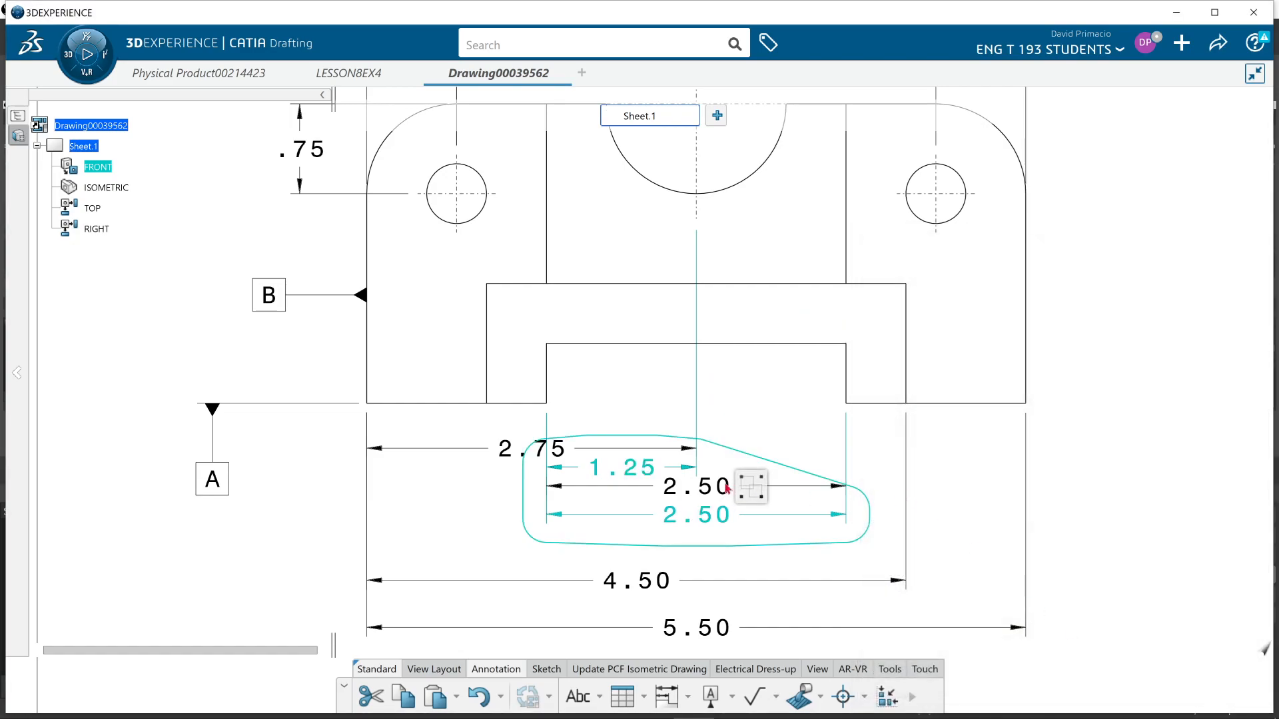
pyautogui.click(753, 411)
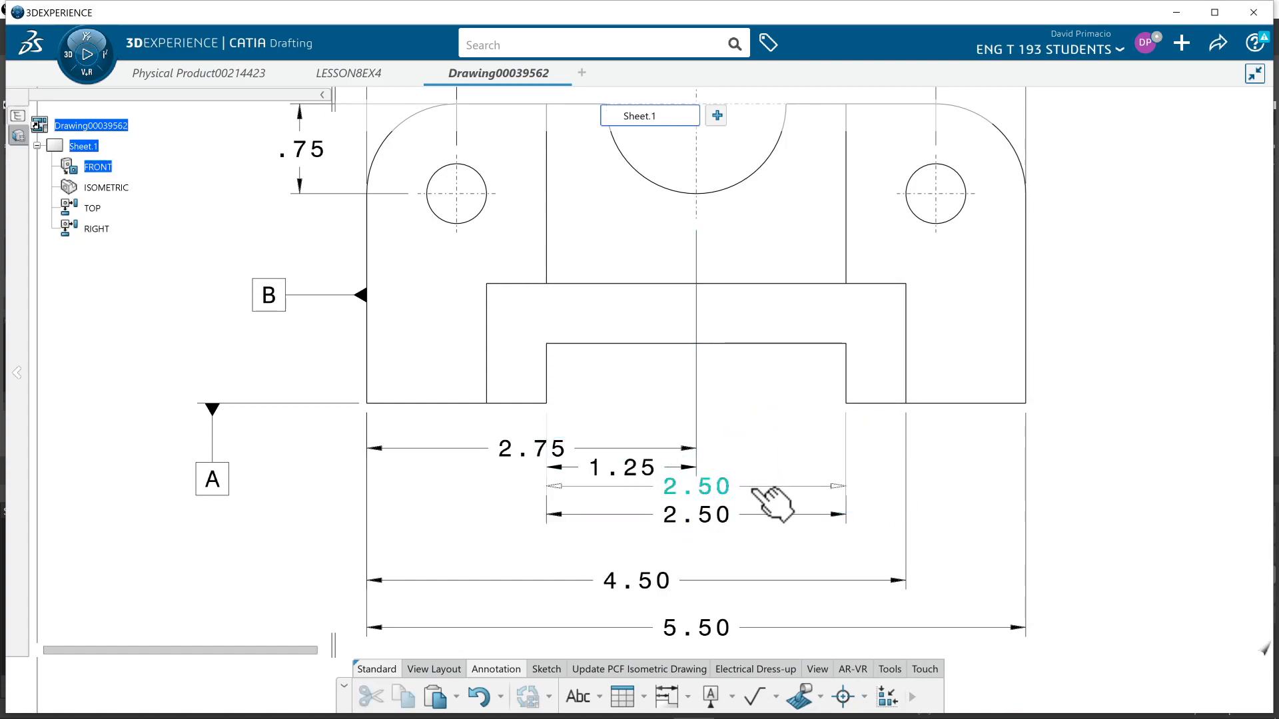
# - Delete the upper of the two 2.50 dimensions and the 2.75 dimension below the front view
pyautogui.click(766, 500)
pyautogui.press('Delete')
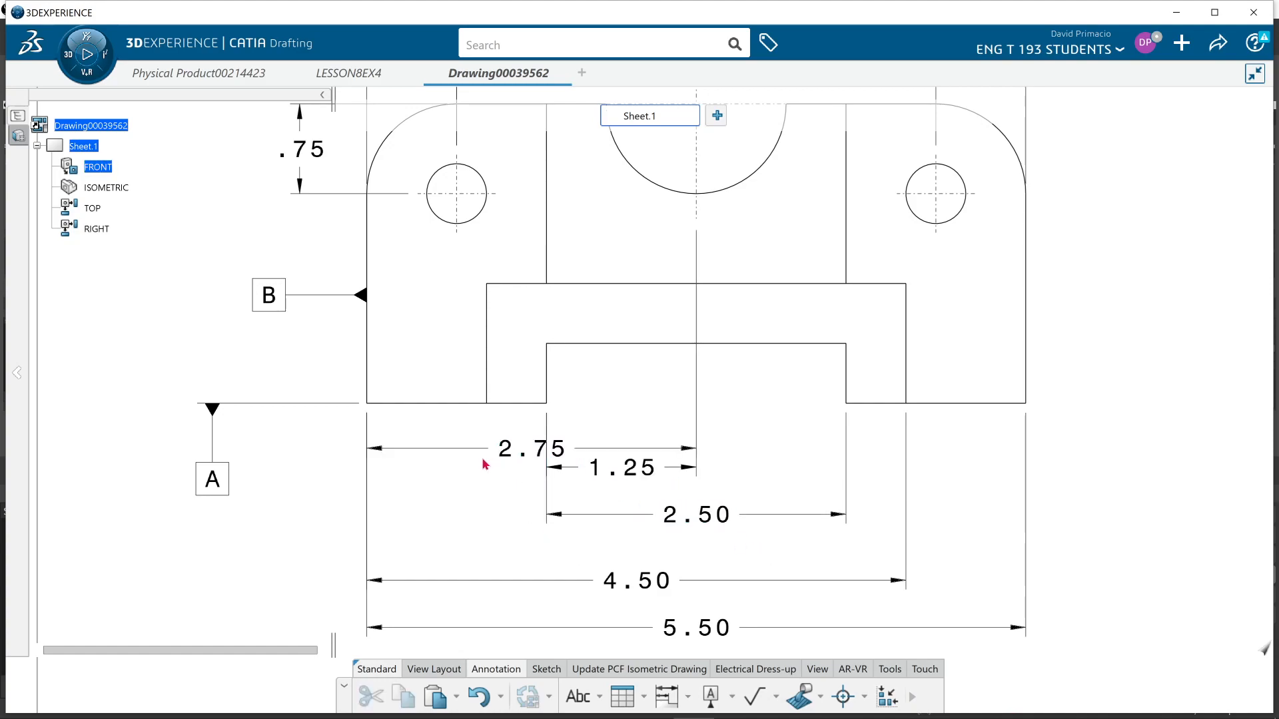
pyautogui.moveTo(466, 457)
pyautogui.mouseDown()
pyautogui.moveTo(443, 561)
pyautogui.moveTo(470, 490)
pyautogui.moveTo(467, 409)
pyautogui.moveTo(466, 459)
pyautogui.moveTo(459, 426)
pyautogui.moveTo(465, 436)
pyautogui.mouseUp()
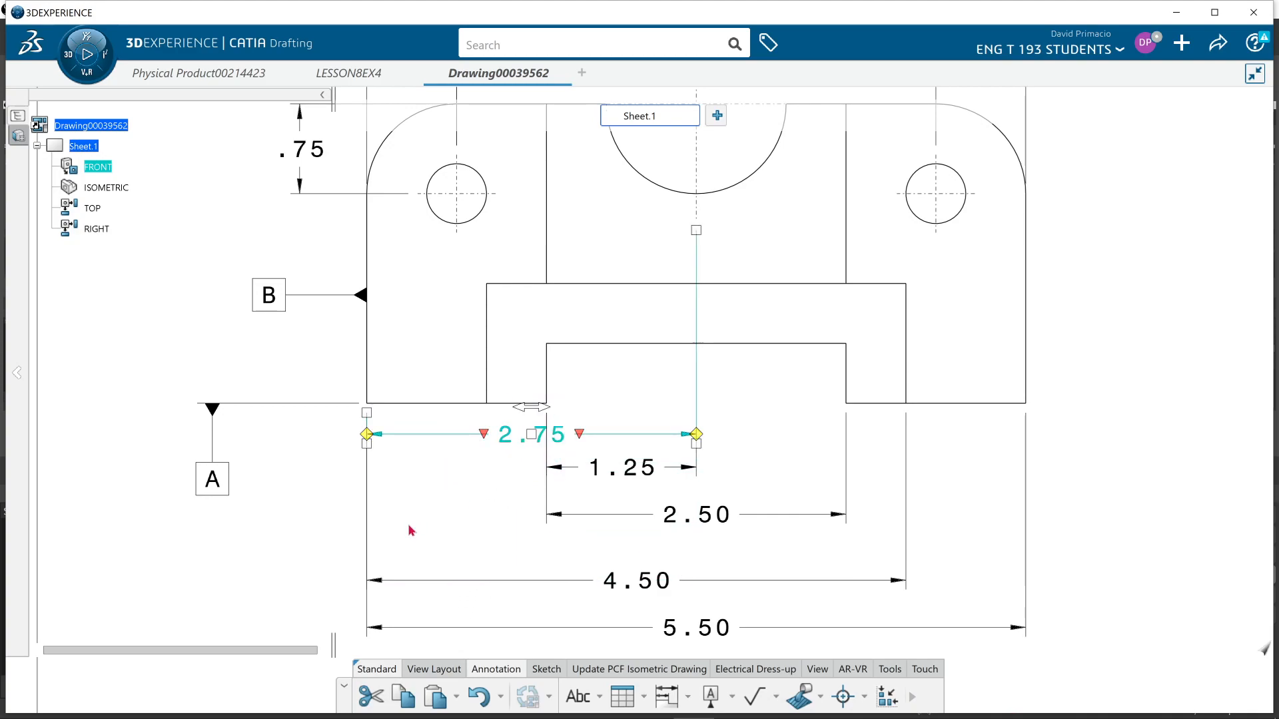
pyautogui.press('Delete')
pyautogui.moveTo(468, 519)
pyautogui.mouseDown(button='middle')
pyautogui.moveTo(486, 471)
pyautogui.moveTo(486, 542)
pyautogui.moveTo(526, 491)
pyautogui.moveTo(519, 567)
pyautogui.moveTo(573, 368)
pyautogui.moveTo(497, 606)
pyautogui.moveTo(553, 381)
pyautogui.mouseUp(button='middle')
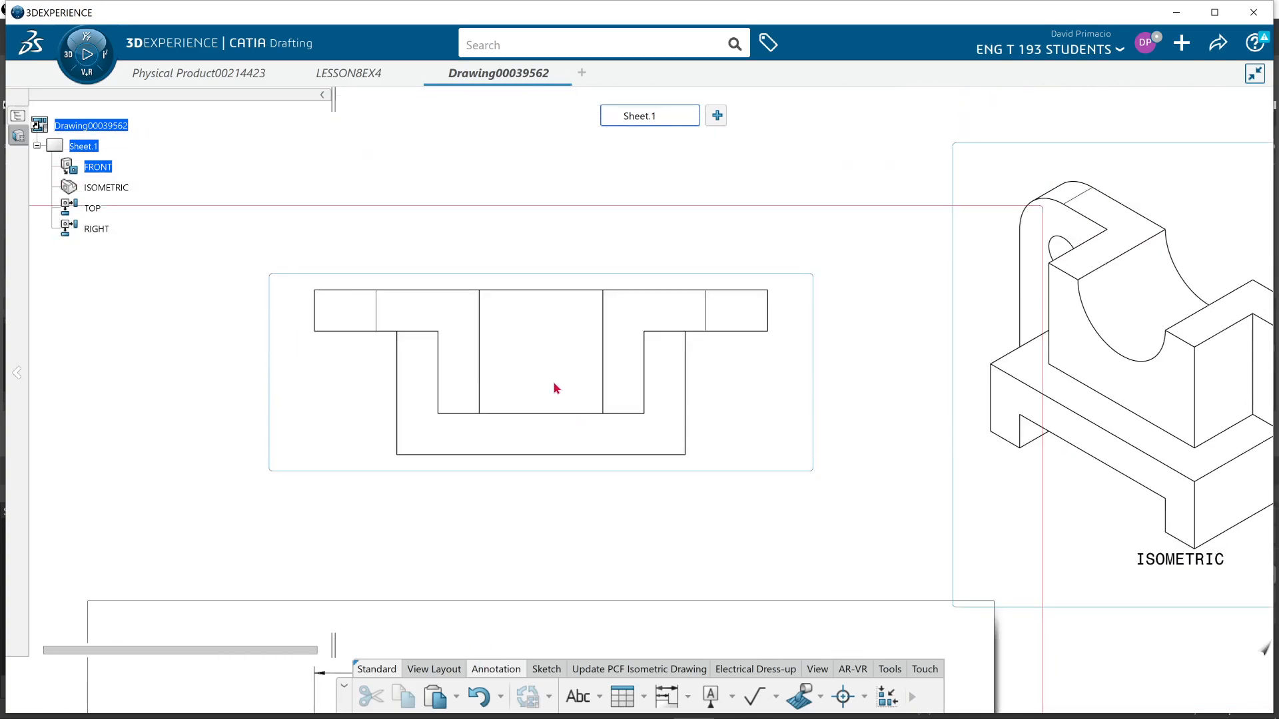
pyautogui.click(610, 472)
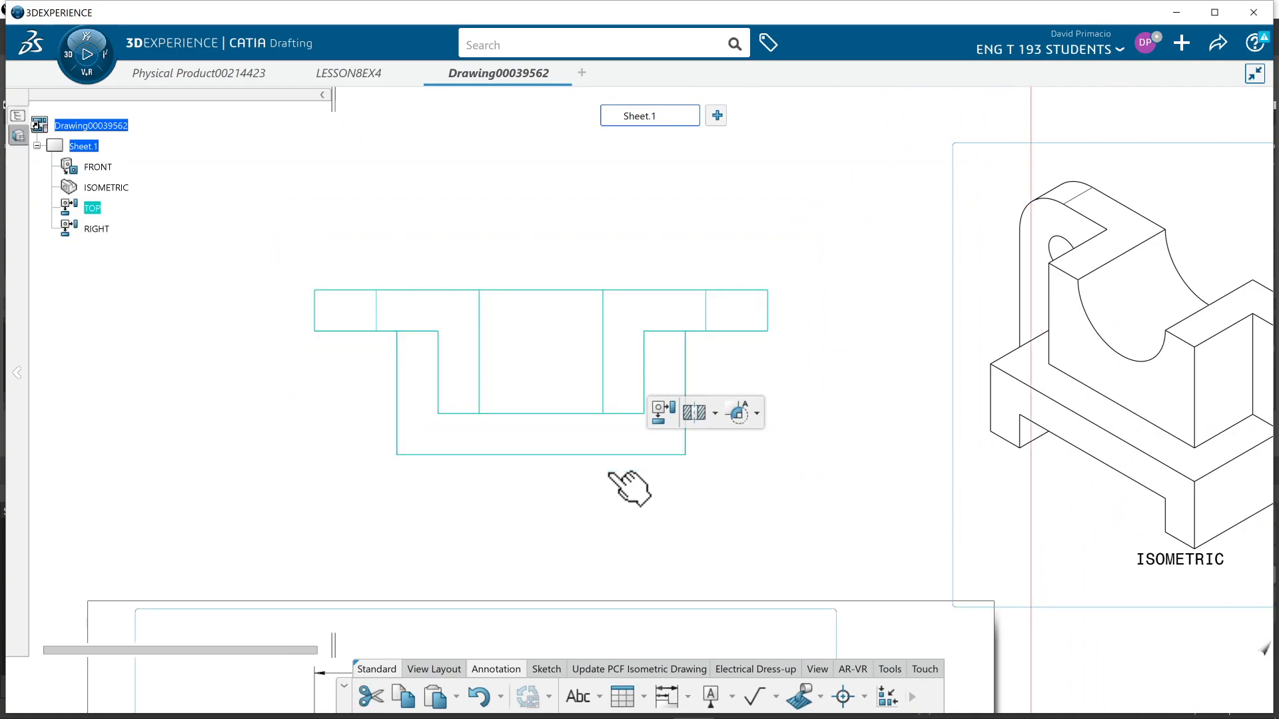
pyautogui.rightClick(624, 454)
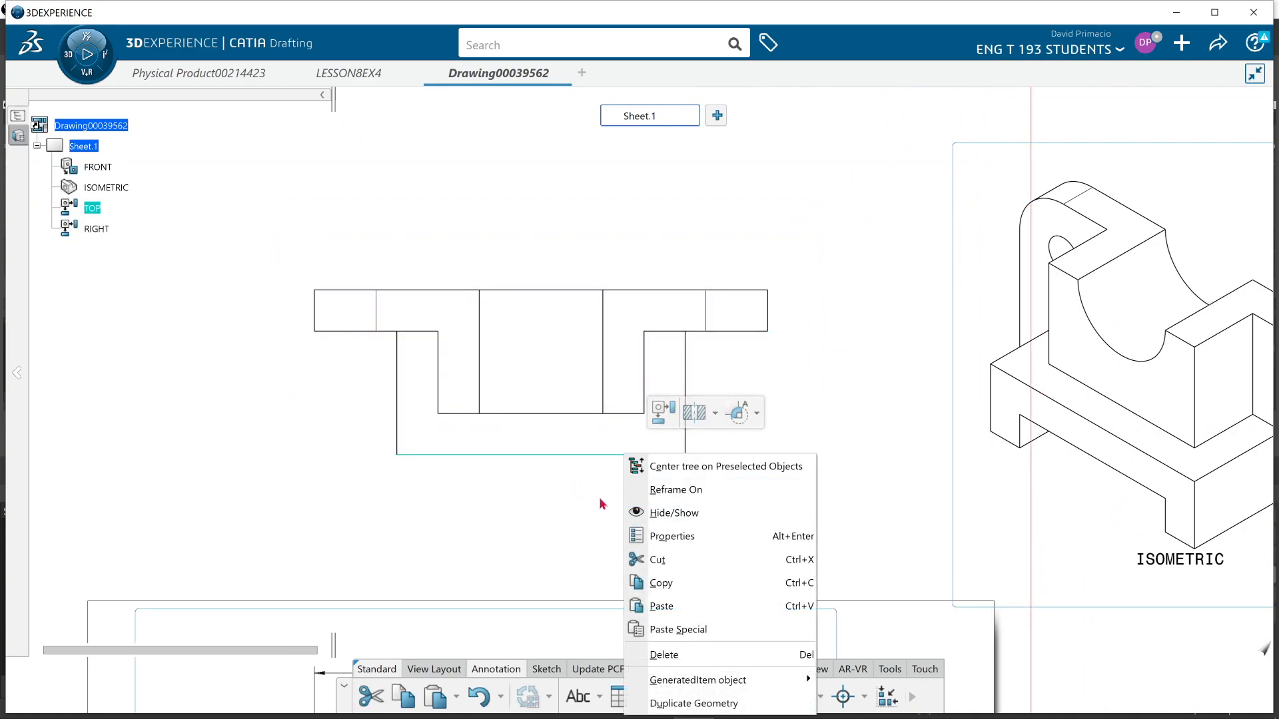
pyautogui.click(666, 538)
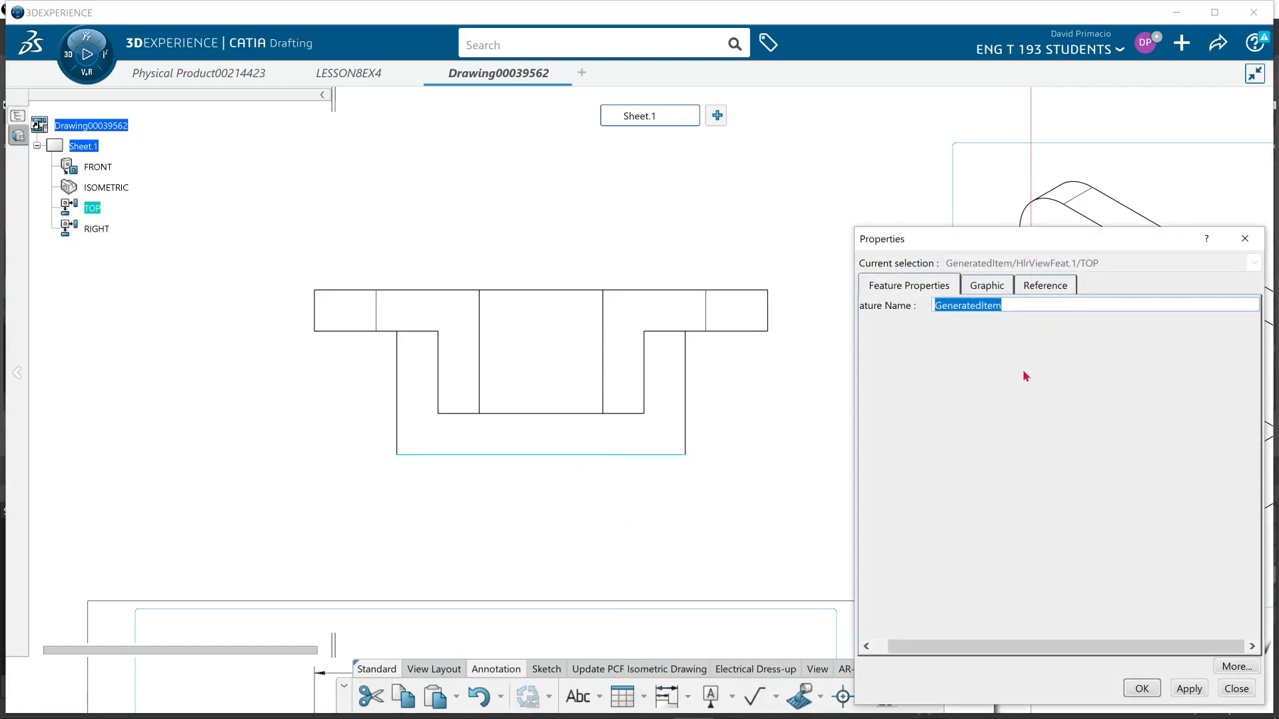
pyautogui.click(1005, 291)
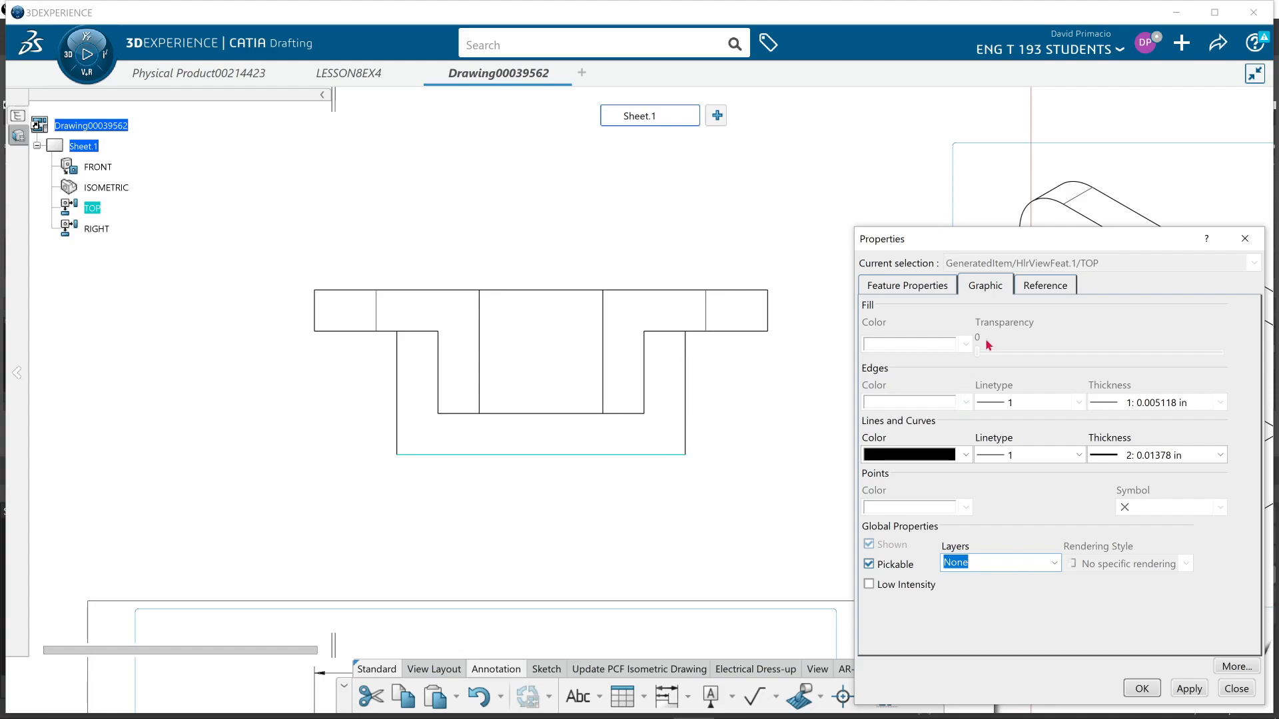
pyautogui.click(1043, 285)
pyautogui.click(978, 286)
pyautogui.click(920, 291)
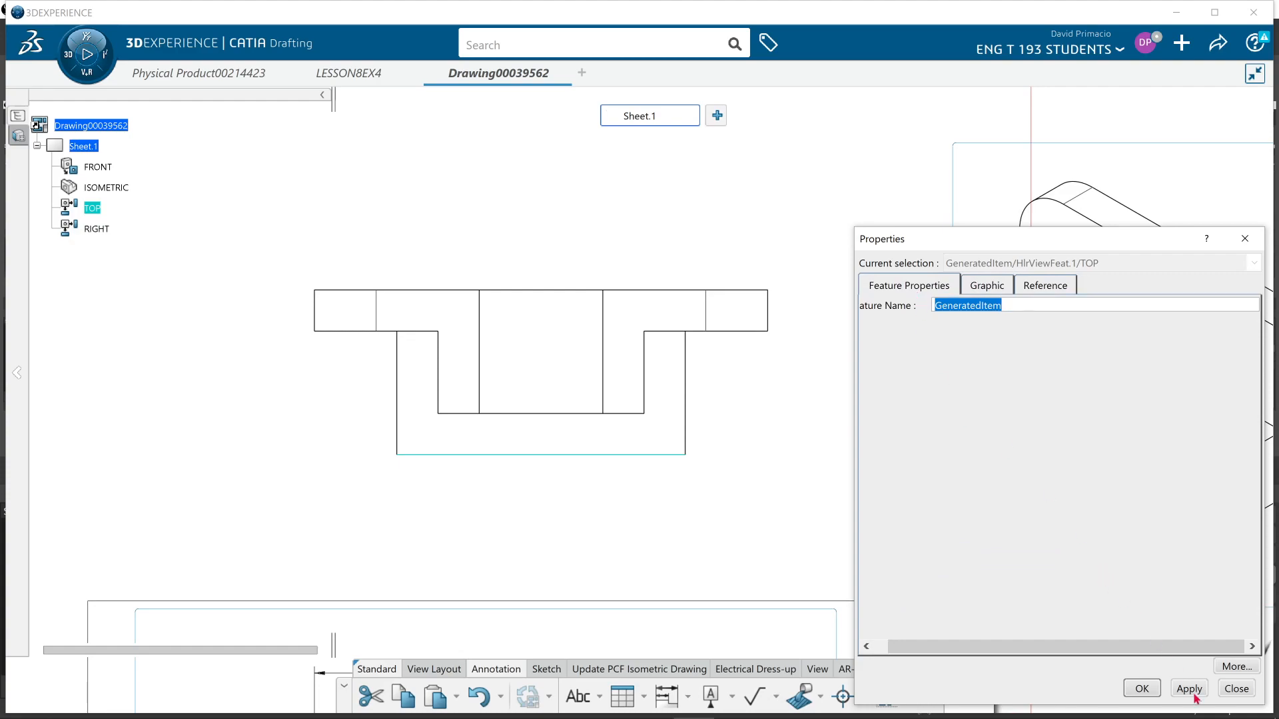
pyautogui.click(1222, 691)
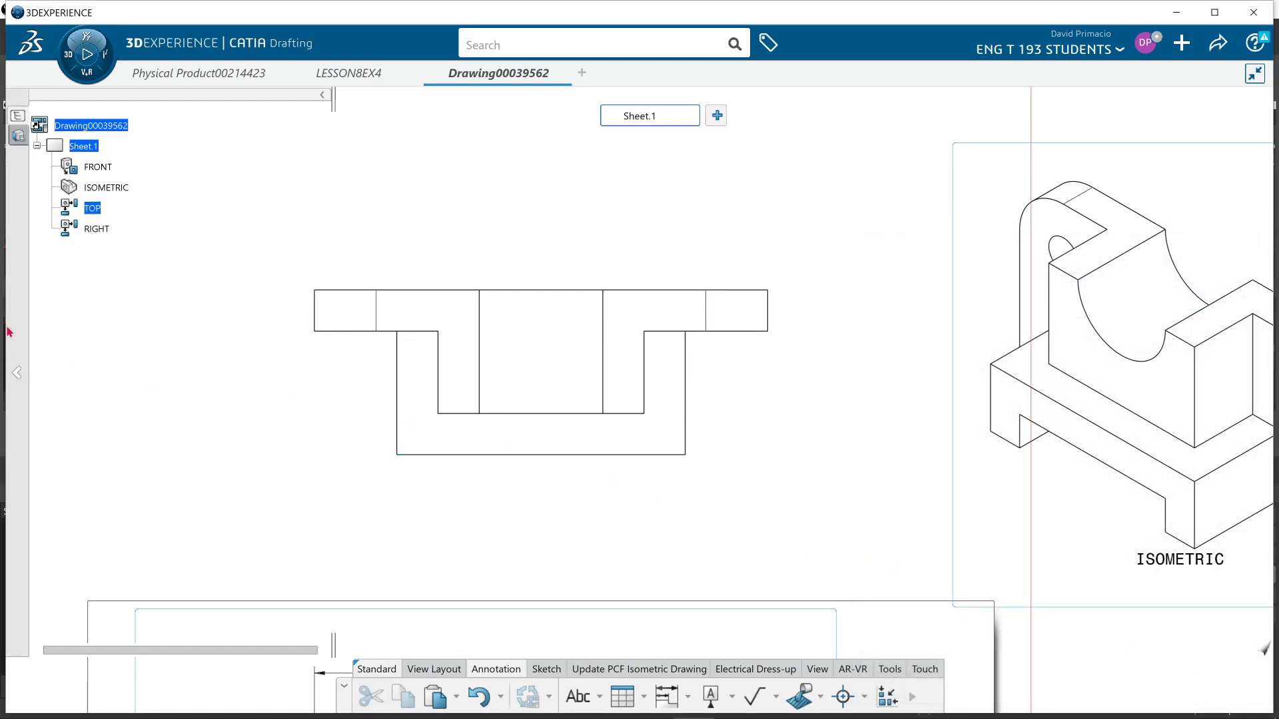
# - Turn on hidden lines and axes and turn off fillets in the TOP view's generation properties
pyautogui.click(97, 209)
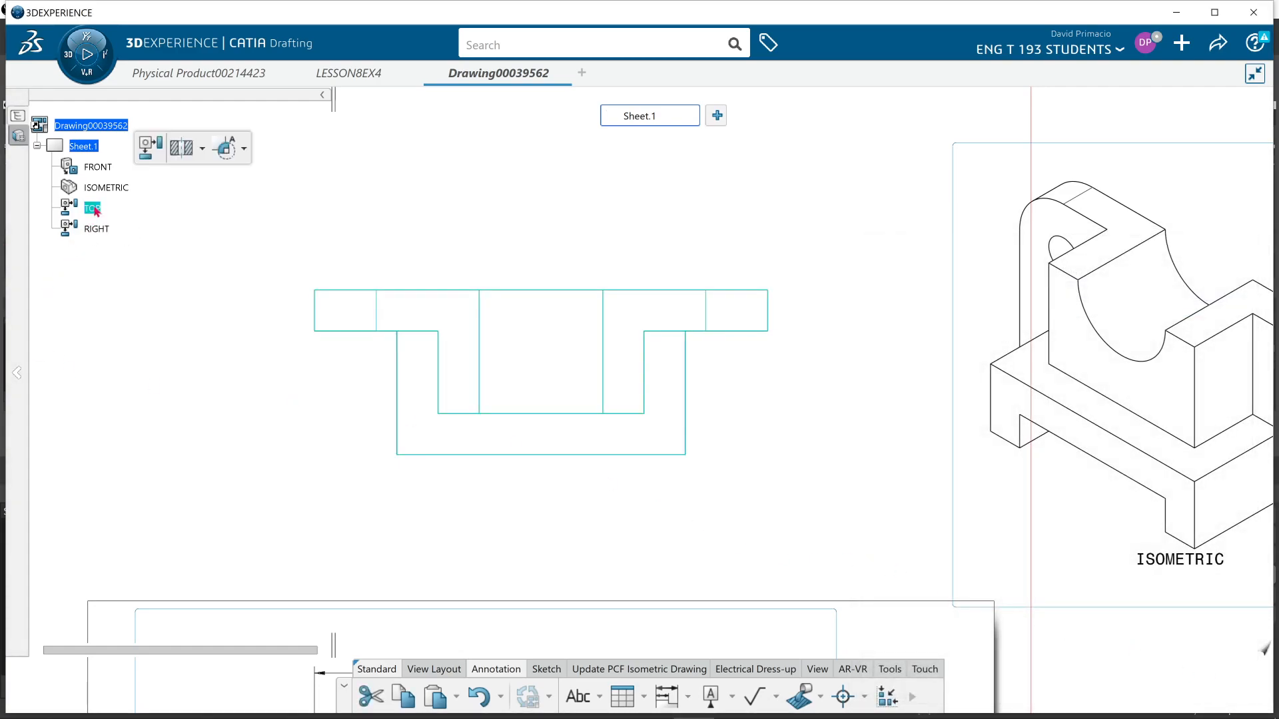
pyautogui.rightClick(98, 208)
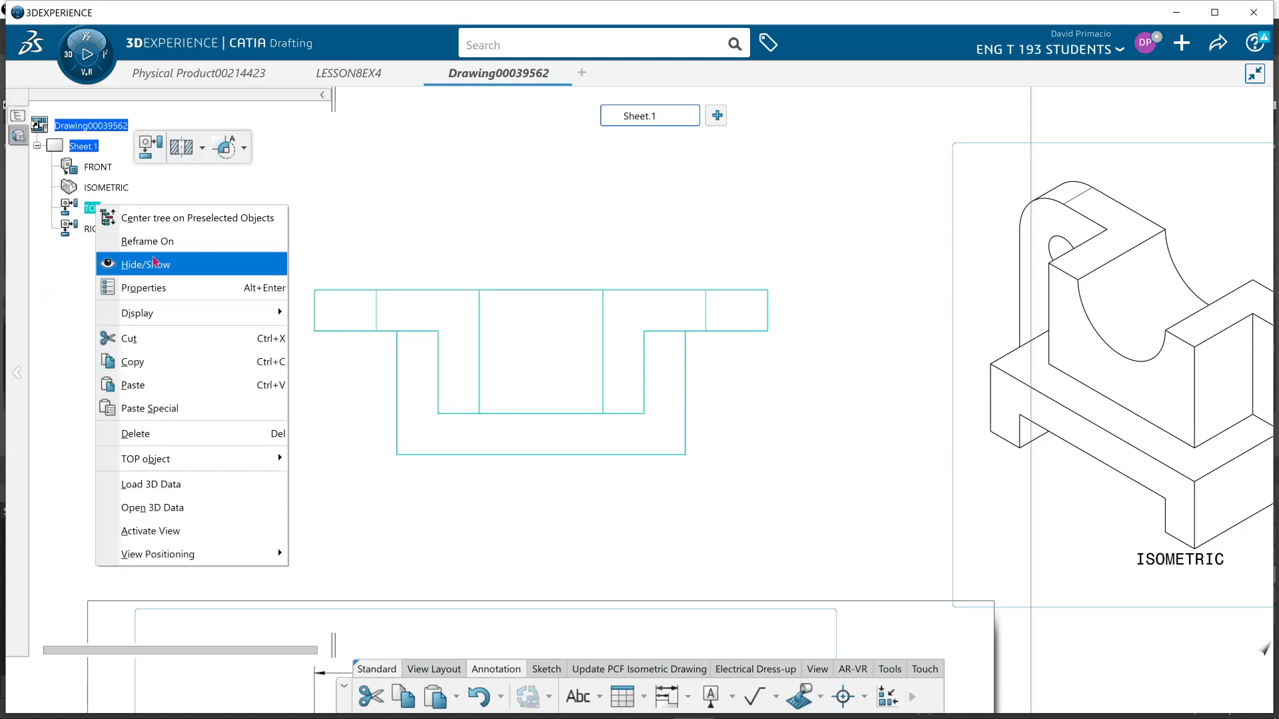
pyautogui.click(154, 287)
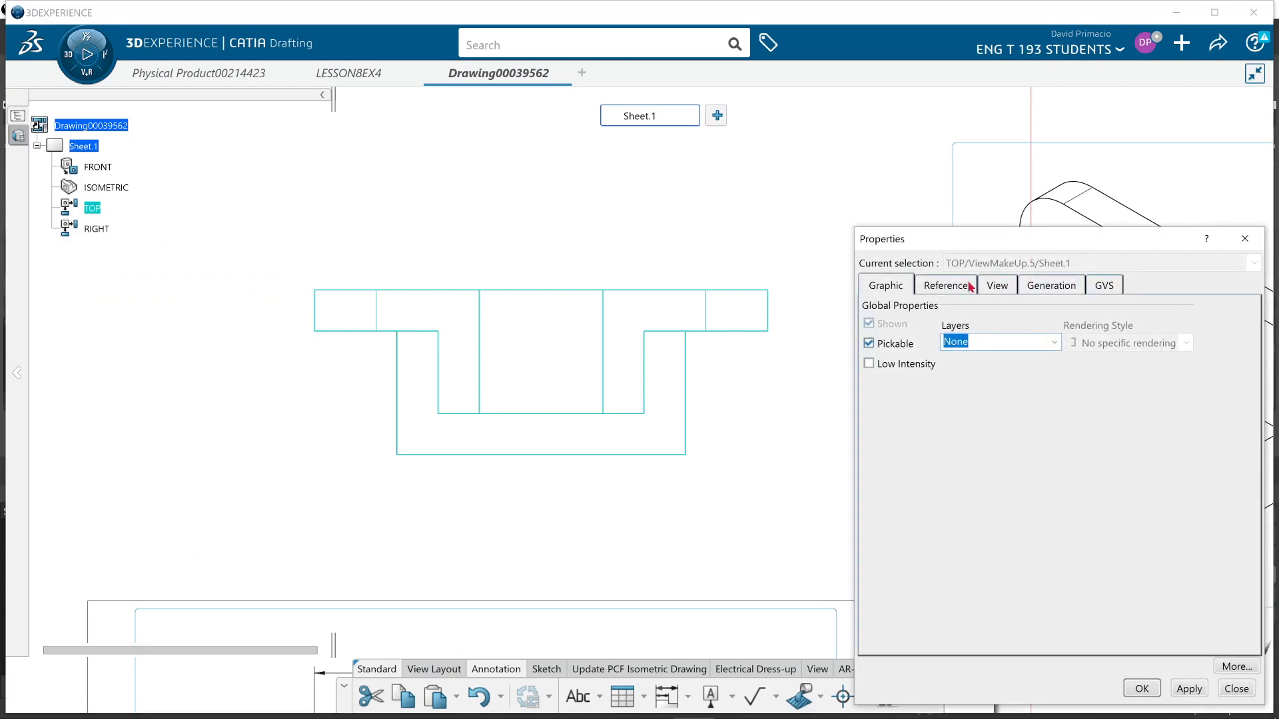
pyautogui.click(1036, 287)
pyautogui.click(896, 346)
pyautogui.click(925, 325)
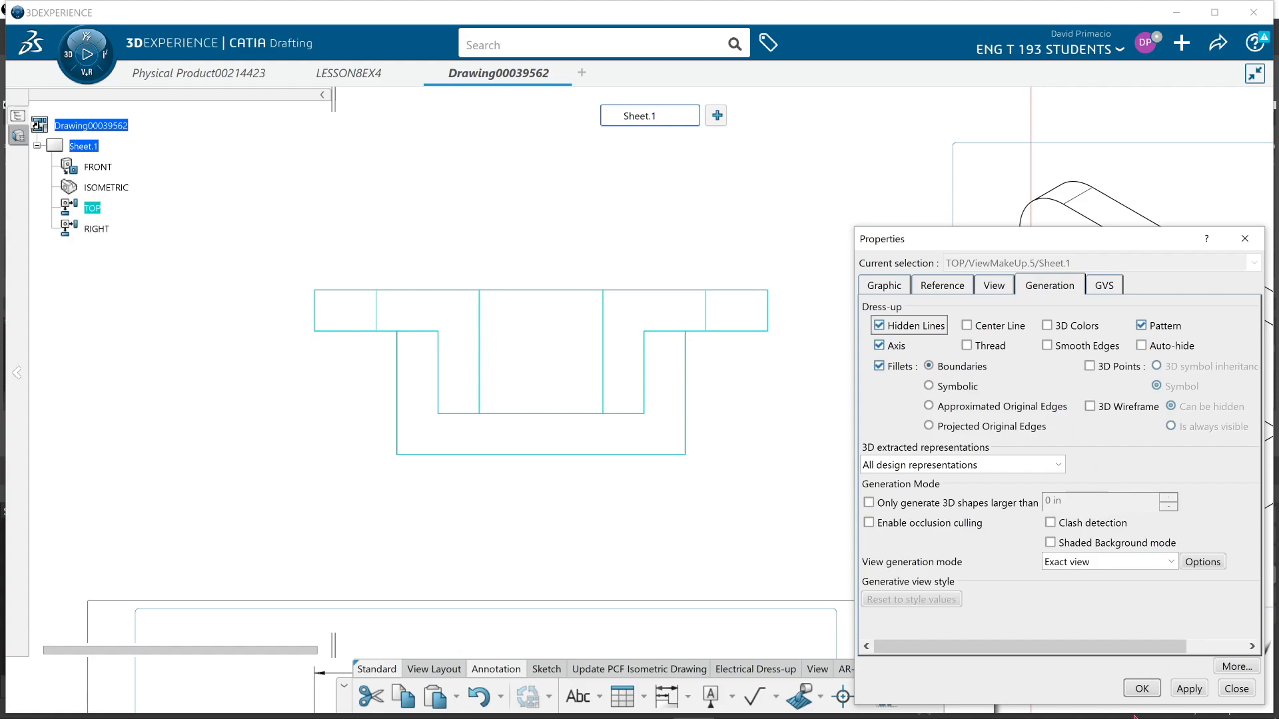
pyautogui.click(880, 366)
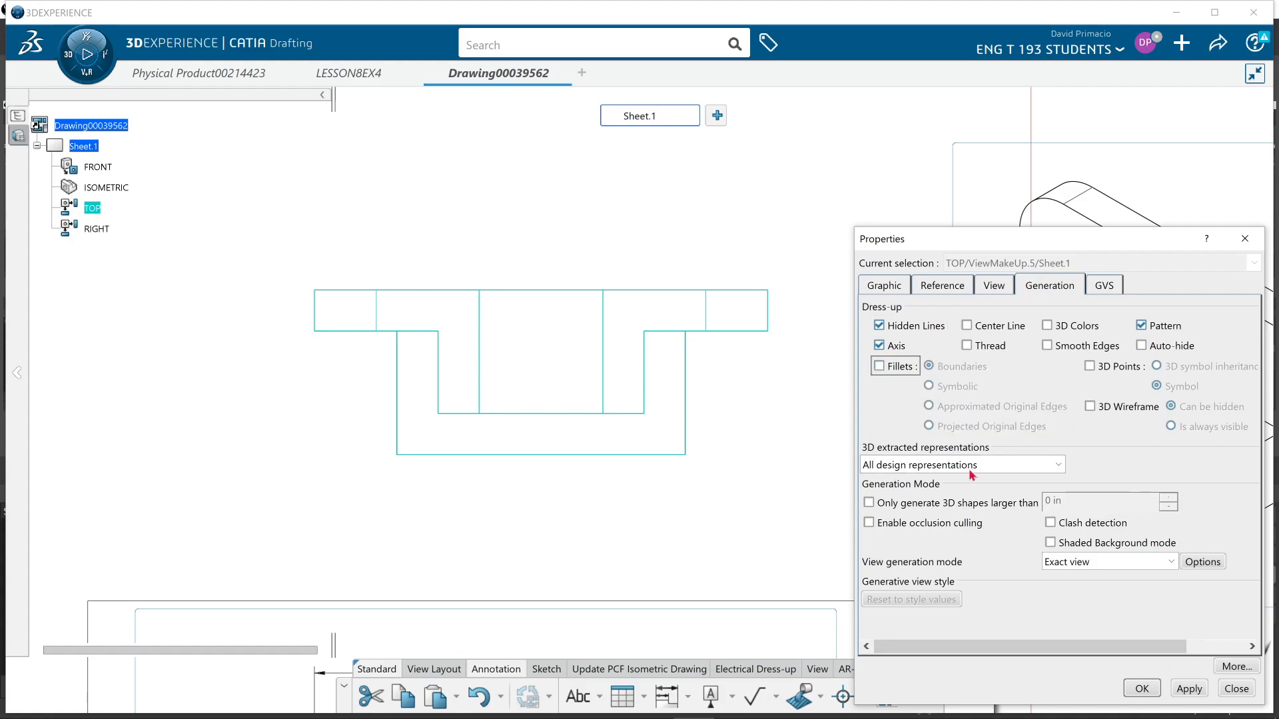
pyautogui.click(1142, 689)
# - Add stacked dimensions above the top view from its left edge to the centre axis and to its right edge
pyautogui.moveTo(803, 468)
pyautogui.mouseDown(button='middle')
pyautogui.moveTo(927, 472)
pyautogui.moveTo(840, 402)
pyautogui.moveTo(842, 423)
pyautogui.moveTo(873, 446)
pyautogui.moveTo(839, 493)
pyautogui.mouseUp(button='middle')
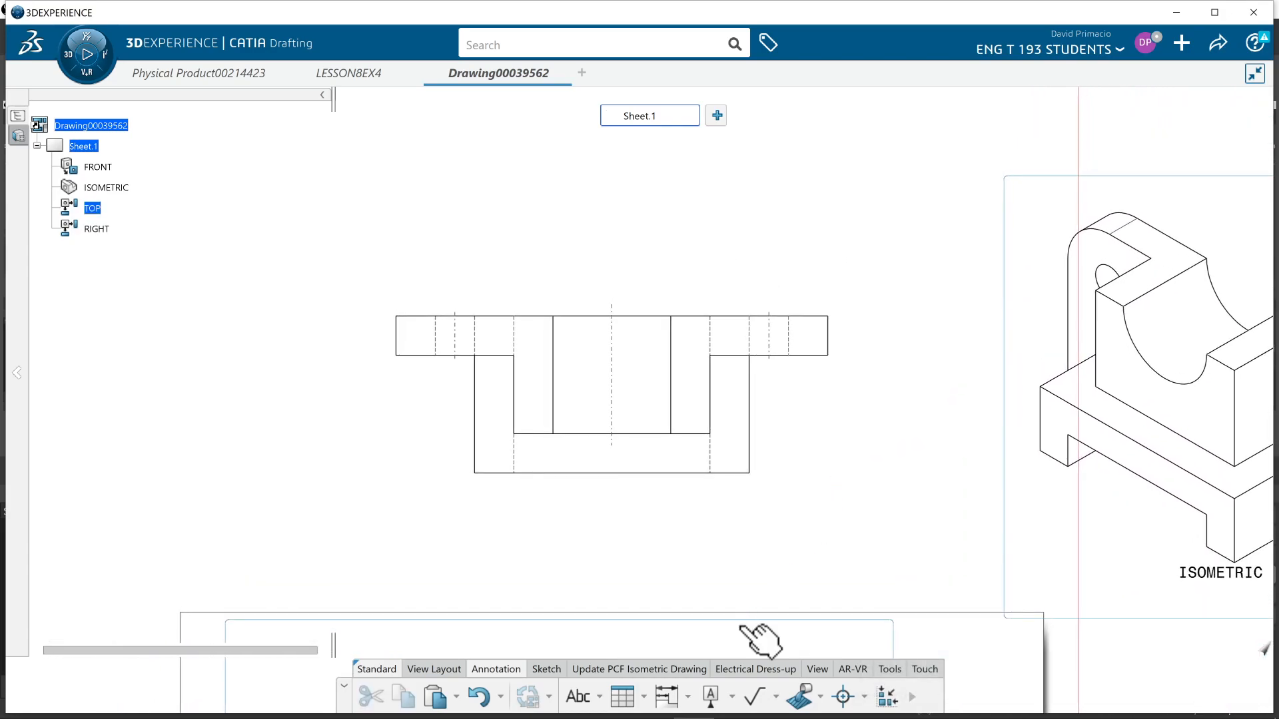
pyautogui.click(686, 697)
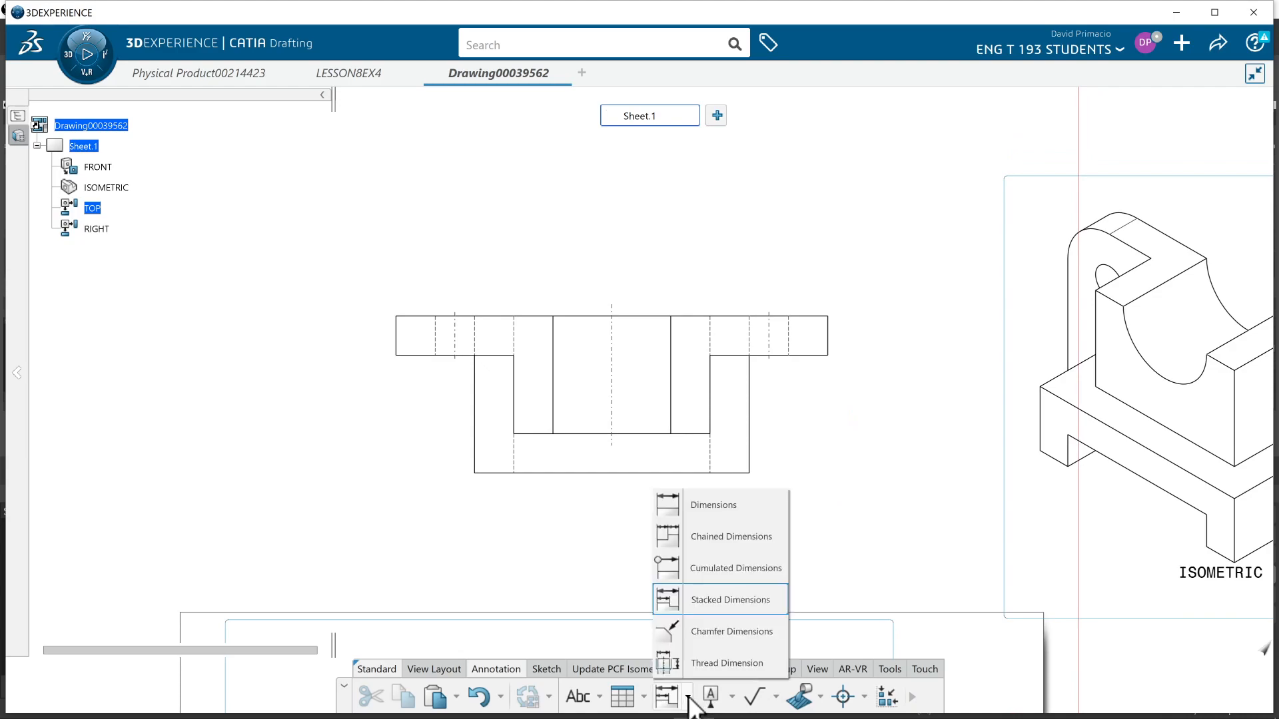
pyautogui.click(730, 601)
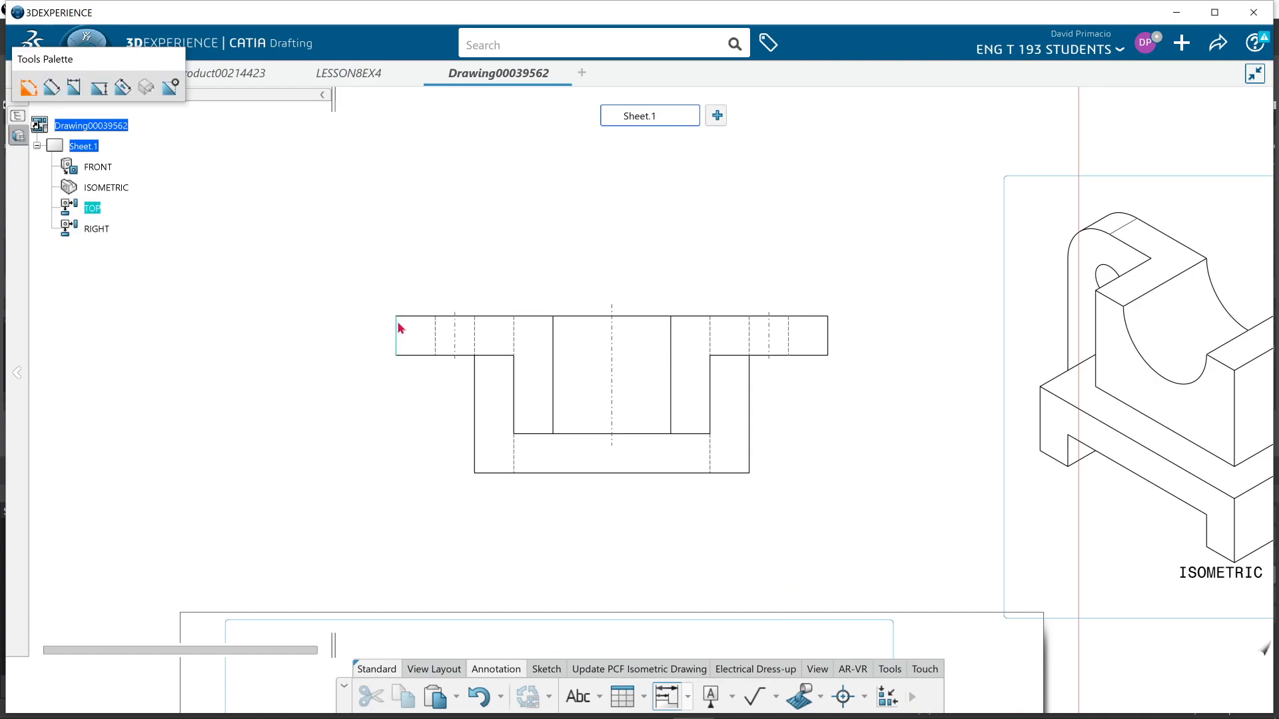
pyautogui.click(828, 329)
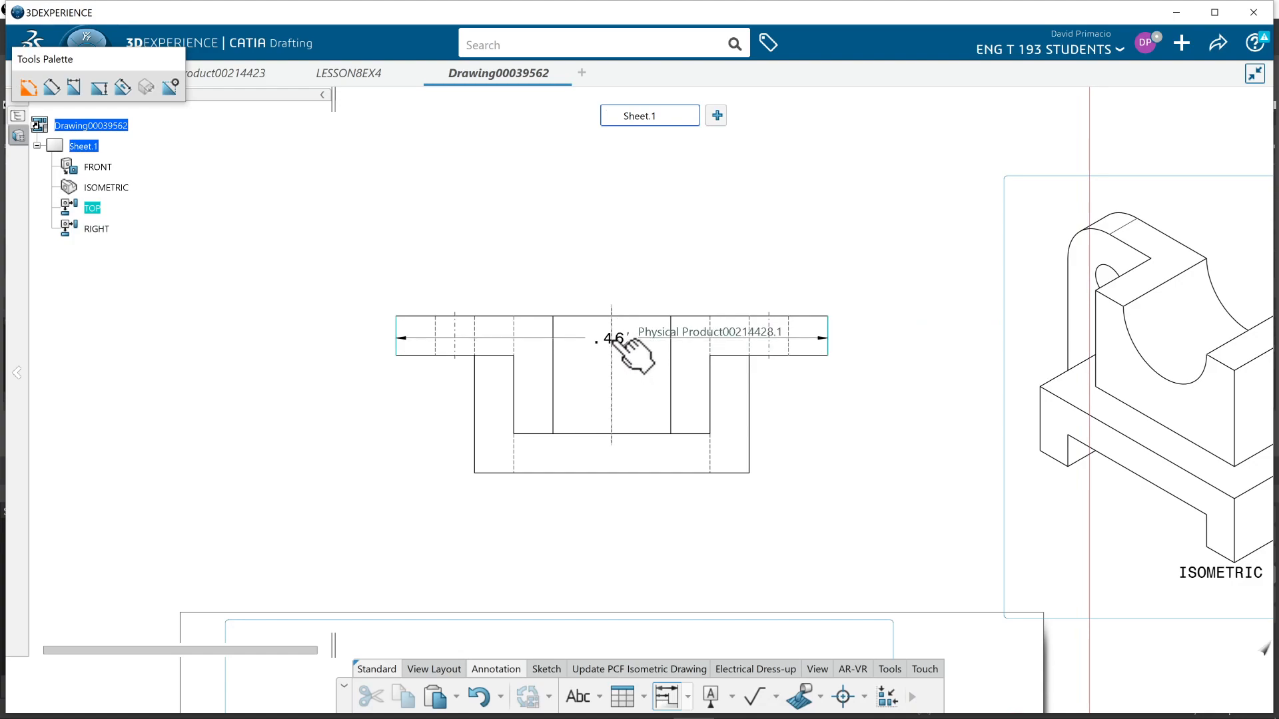
pyautogui.click(613, 352)
pyautogui.click(634, 228)
pyautogui.click(622, 229)
pyautogui.click(936, 379)
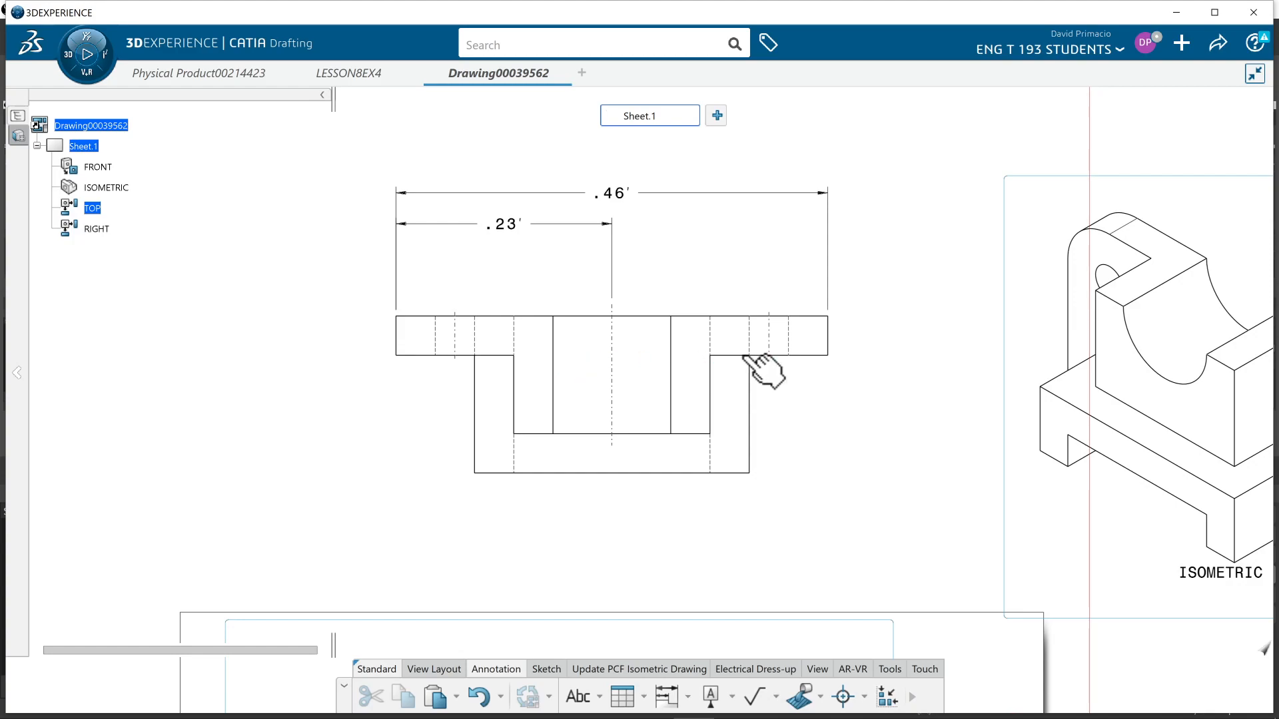
# - Delete the two 5.50 overall width dimensions above and below the front view
pyautogui.moveTo(810, 480)
pyautogui.mouseDown(button='middle')
pyautogui.moveTo(831, 492)
pyautogui.moveTo(802, 556)
pyautogui.moveTo(813, 412)
pyautogui.mouseUp(button='middle')
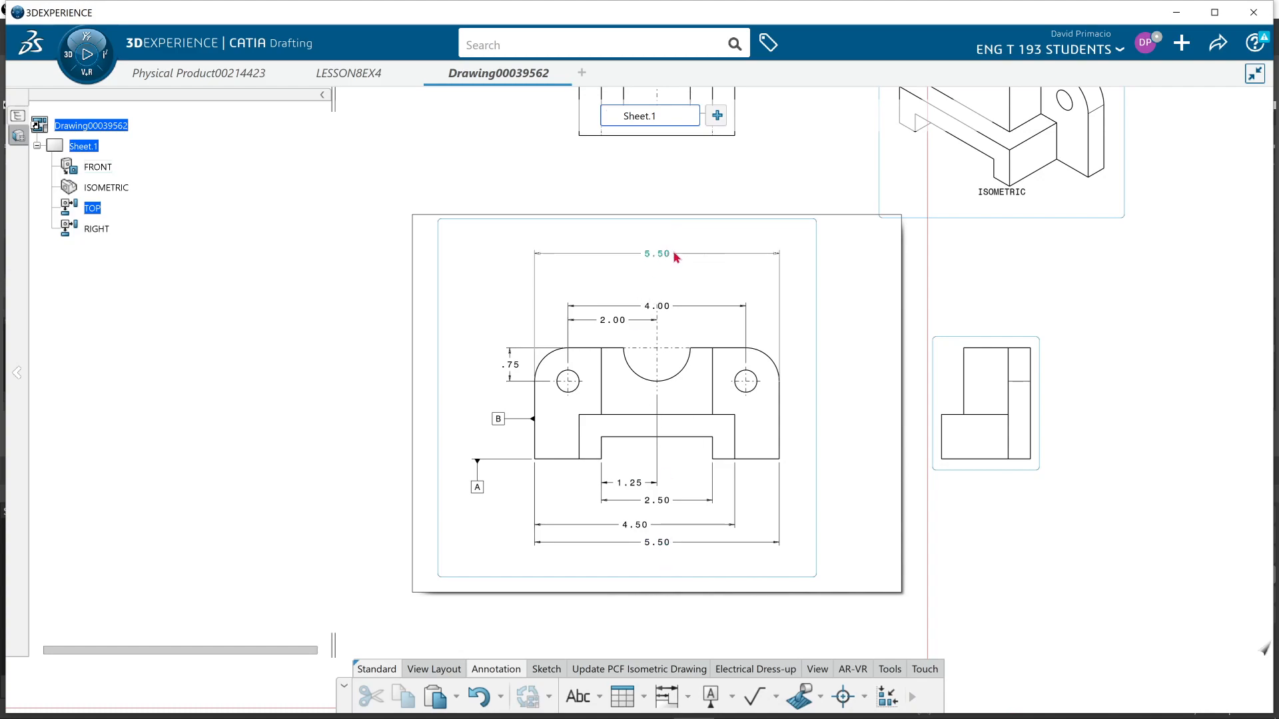
pyautogui.click(663, 542)
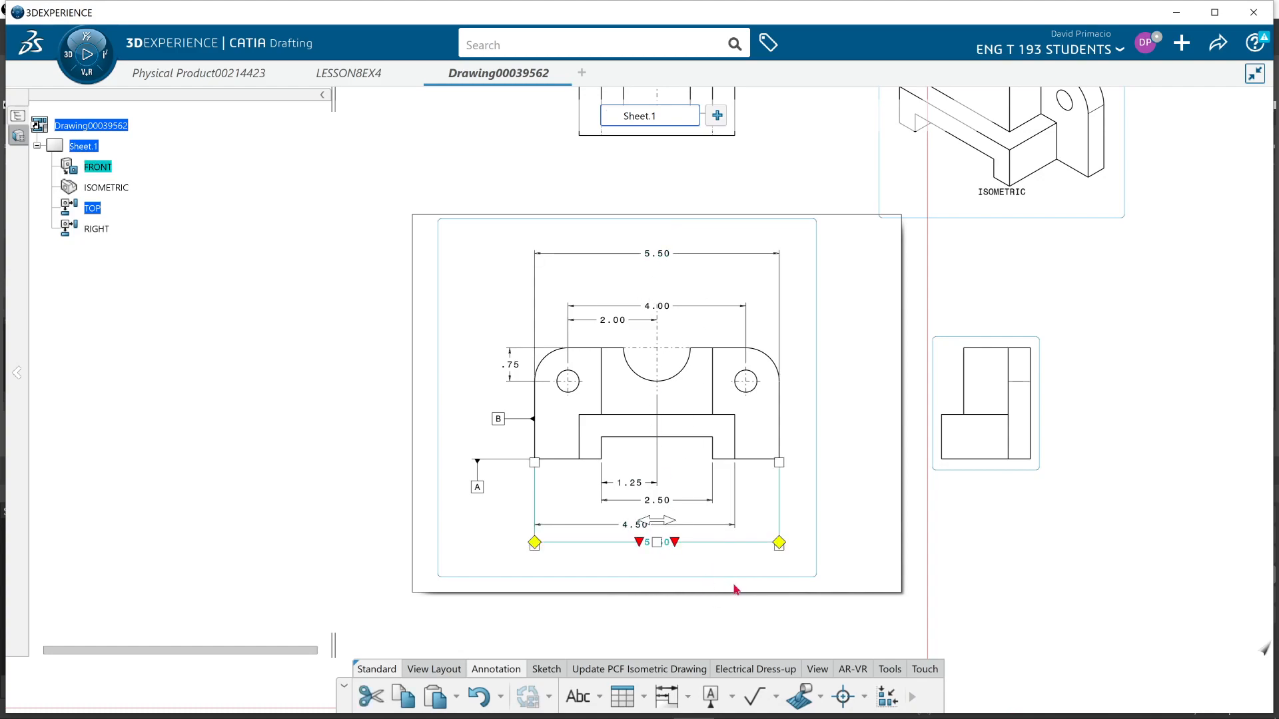
pyautogui.press('Delete')
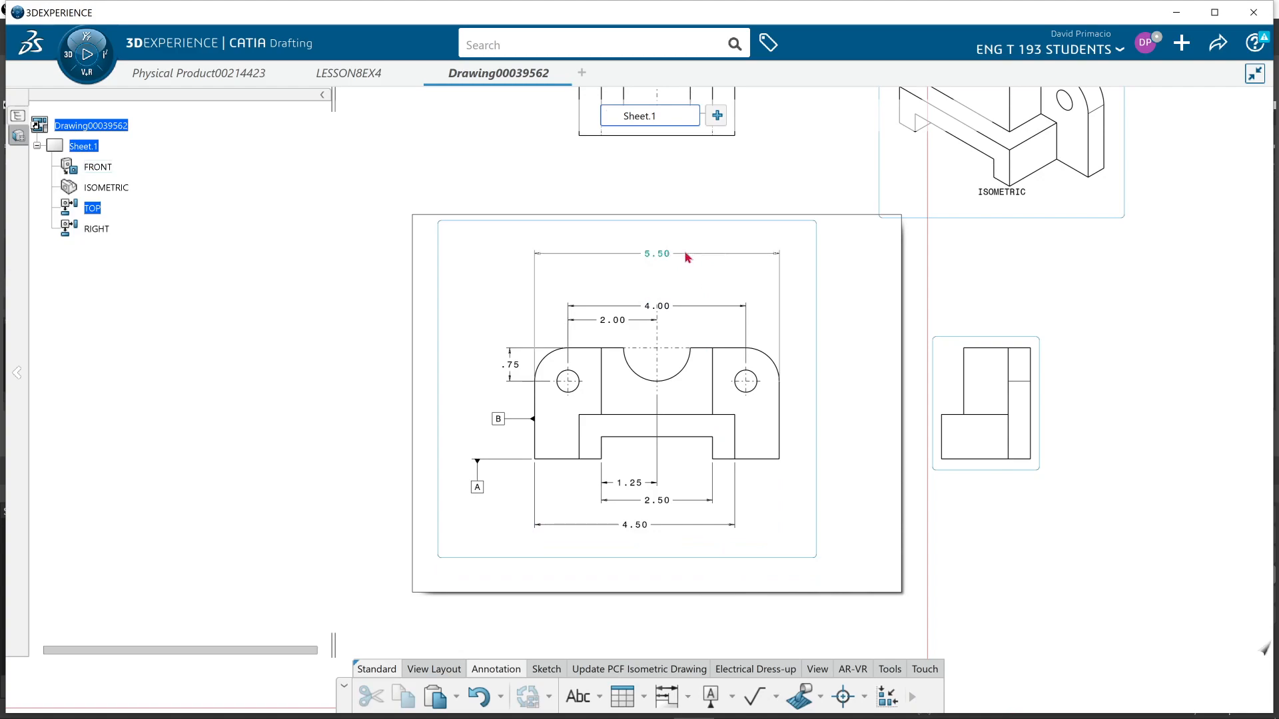
pyautogui.click(693, 264)
pyautogui.press('Delete')
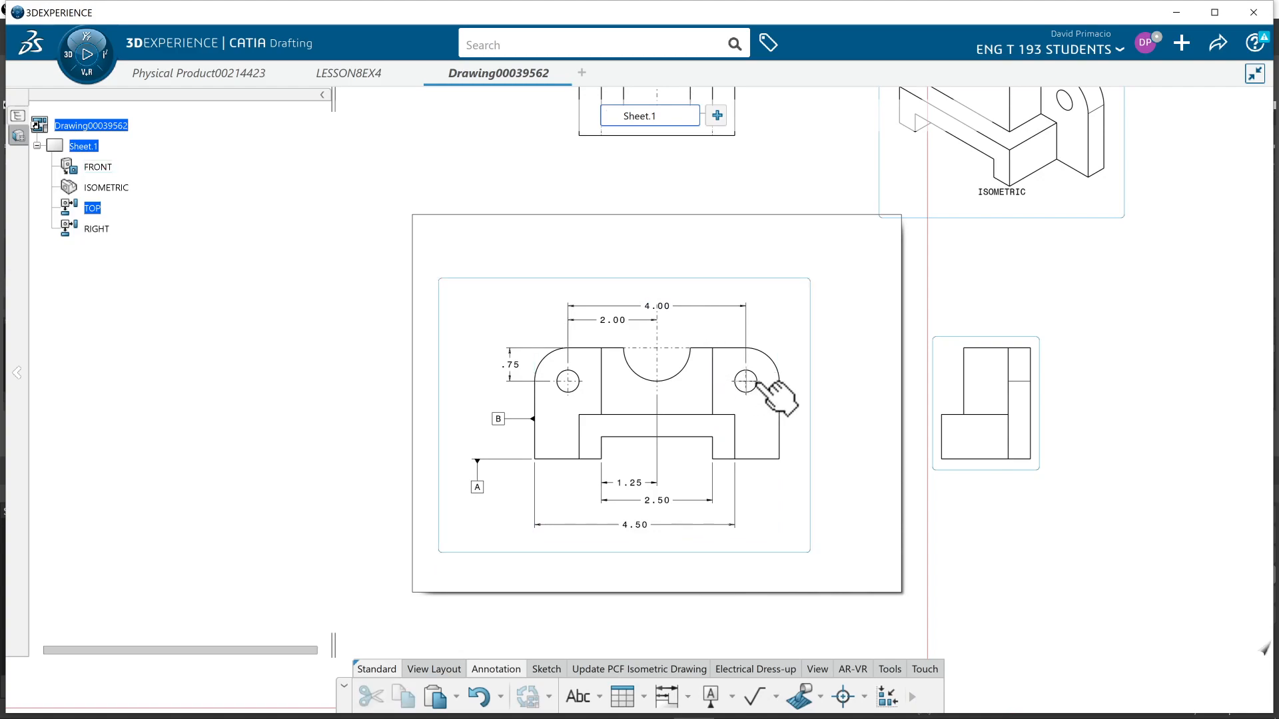
# - Examine the top, front and right views to check which features still need dimensions
pyautogui.moveTo(800, 341); pyautogui.dragTo(759, 246, button='middle')
pyautogui.moveTo(759, 297); pyautogui.dragTo(736, 630, button='middle')
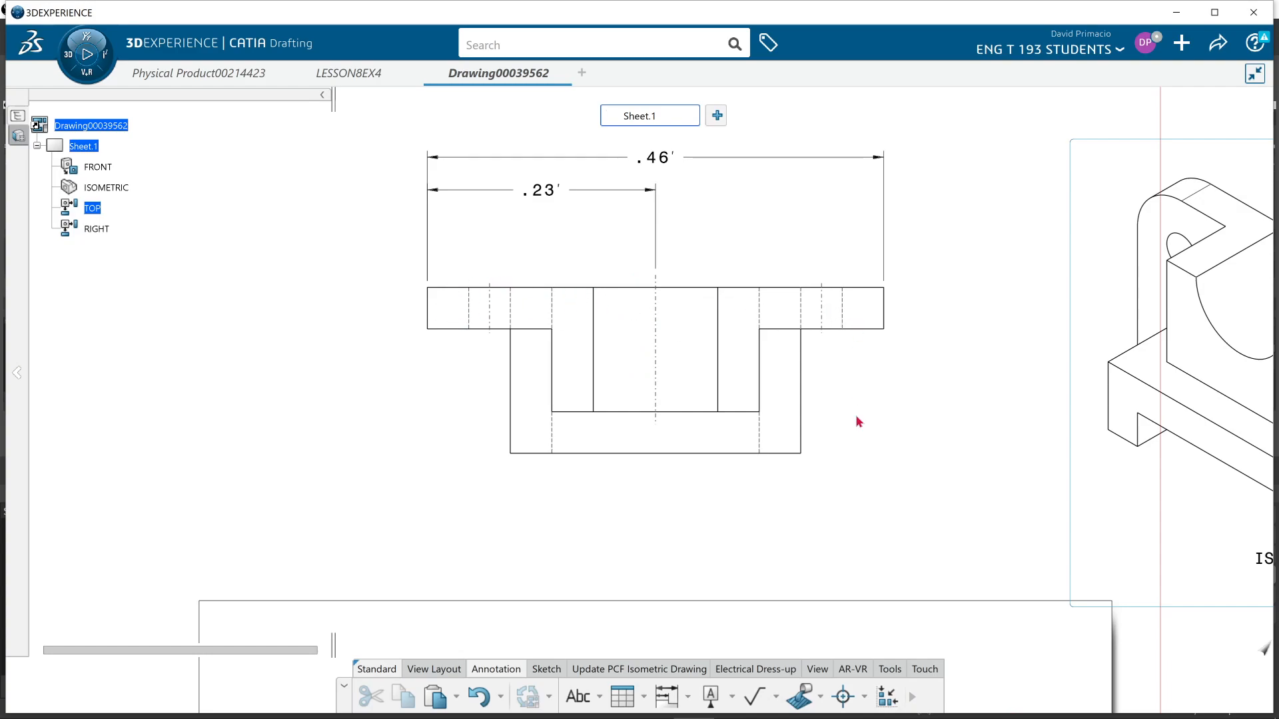
pyautogui.moveTo(819, 481)
pyautogui.mouseDown(button='middle')
pyautogui.moveTo(842, 537)
pyautogui.moveTo(810, 453)
pyautogui.moveTo(826, 400)
pyautogui.moveTo(819, 457)
pyautogui.moveTo(759, 371)
pyautogui.moveTo(729, 500)
pyautogui.moveTo(733, 434)
pyautogui.moveTo(796, 442)
pyautogui.mouseUp(button='middle')
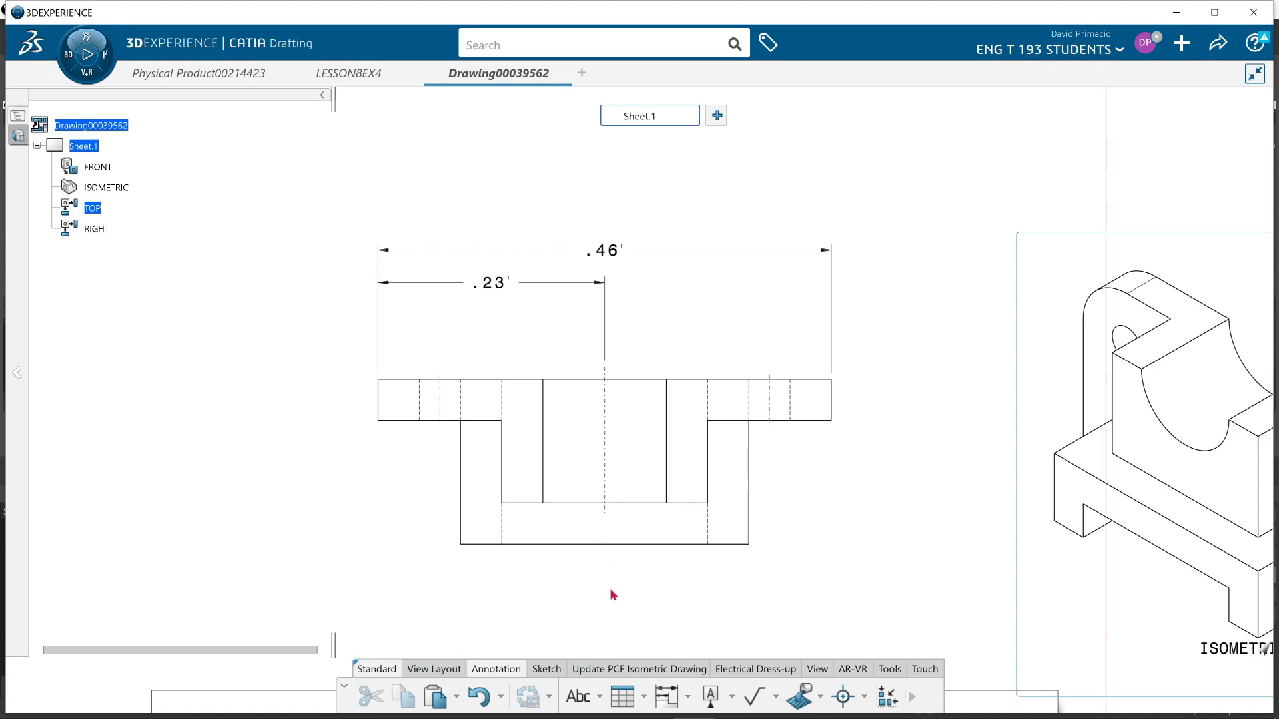
pyautogui.moveTo(657, 583)
pyautogui.mouseDown(button='middle')
pyautogui.moveTo(637, 454)
pyautogui.moveTo(602, 623)
pyautogui.moveTo(630, 421)
pyautogui.mouseUp(button='middle')
pyautogui.moveTo(775, 550); pyautogui.dragTo(805, 442, button='middle')
pyautogui.moveTo(602, 523); pyautogui.dragTo(617, 440, button='middle')
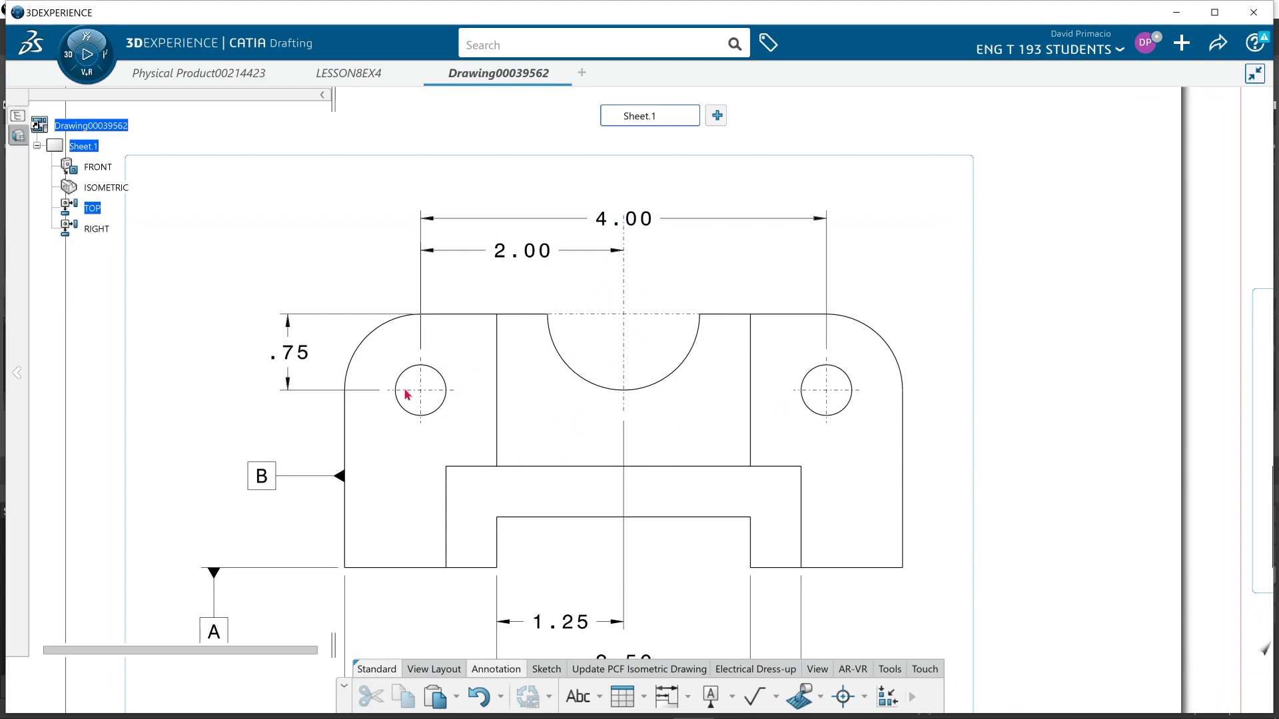
pyautogui.moveTo(842, 493); pyautogui.dragTo(788, 309, button='middle')
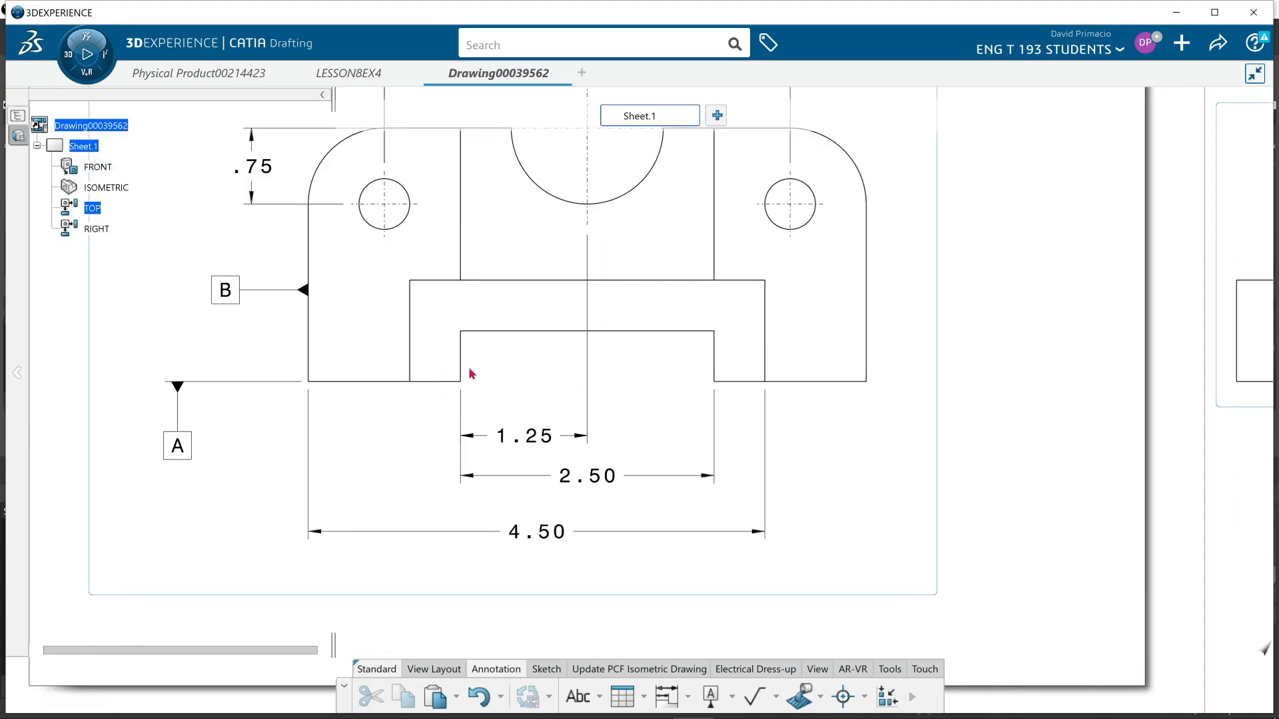
pyautogui.moveTo(511, 265); pyautogui.dragTo(475, 427, button='middle')
pyautogui.moveTo(524, 191); pyautogui.dragTo(35, 3, button='middle')
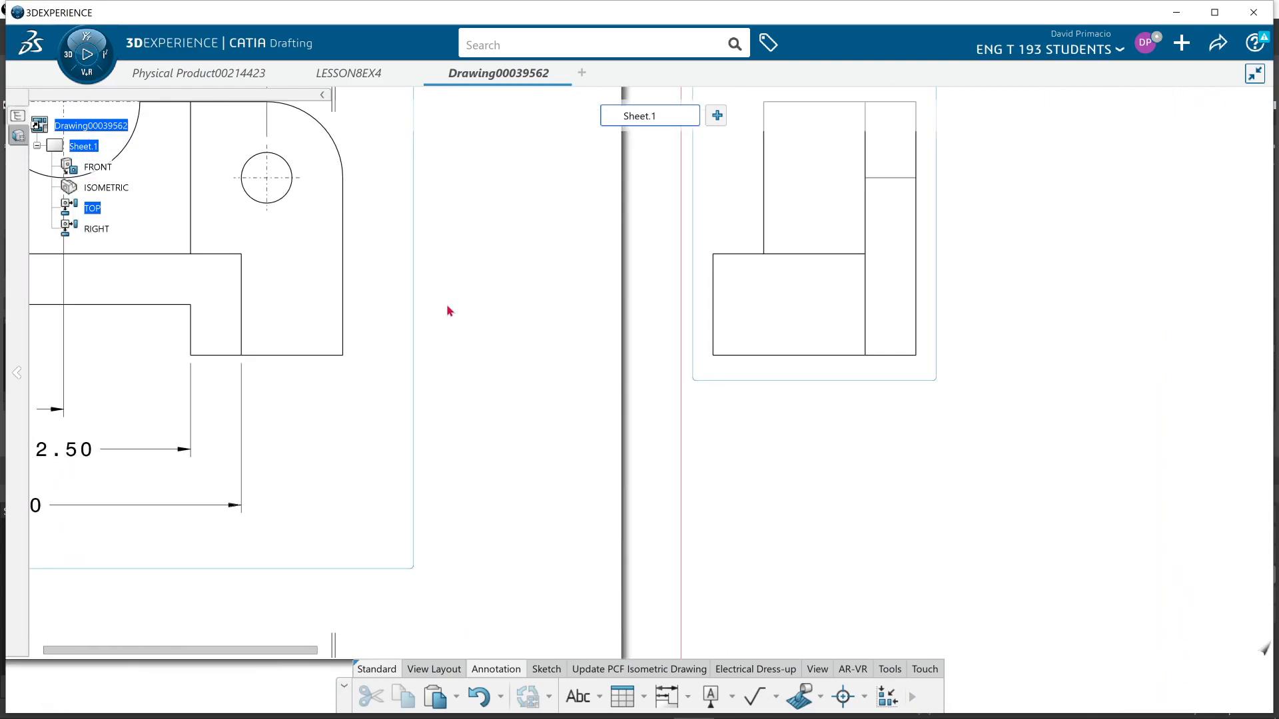
pyautogui.moveTo(347, 283)
pyautogui.mouseDown(button='middle')
pyautogui.moveTo(462, 442)
pyautogui.moveTo(530, 643)
pyautogui.mouseUp(button='middle')
pyautogui.moveTo(400, 316)
pyautogui.mouseDown(button='middle')
pyautogui.moveTo(600, 508)
pyautogui.moveTo(683, 654)
pyautogui.mouseUp(button='middle')
pyautogui.moveTo(580, 424)
pyautogui.mouseDown(button='middle')
pyautogui.moveTo(557, 500)
pyautogui.moveTo(566, 513)
pyautogui.mouseUp(button='middle')
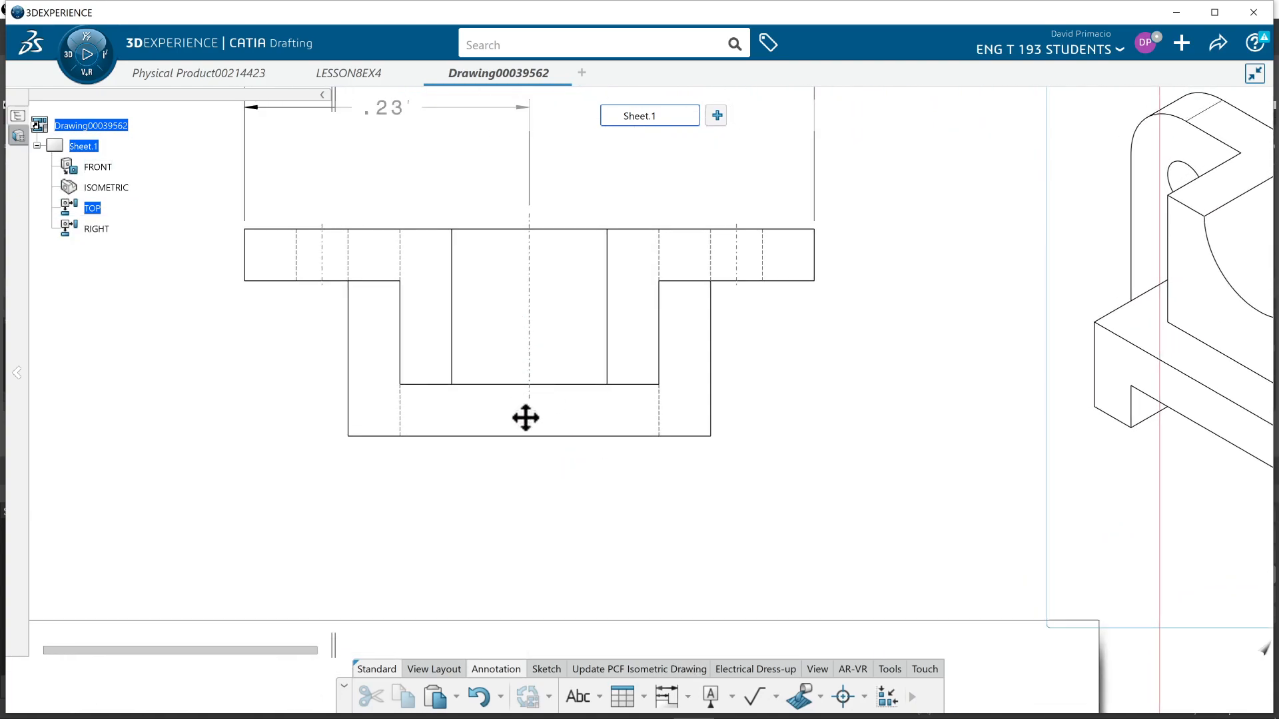
pyautogui.moveTo(526, 391); pyautogui.dragTo(537, 474, button='middle')
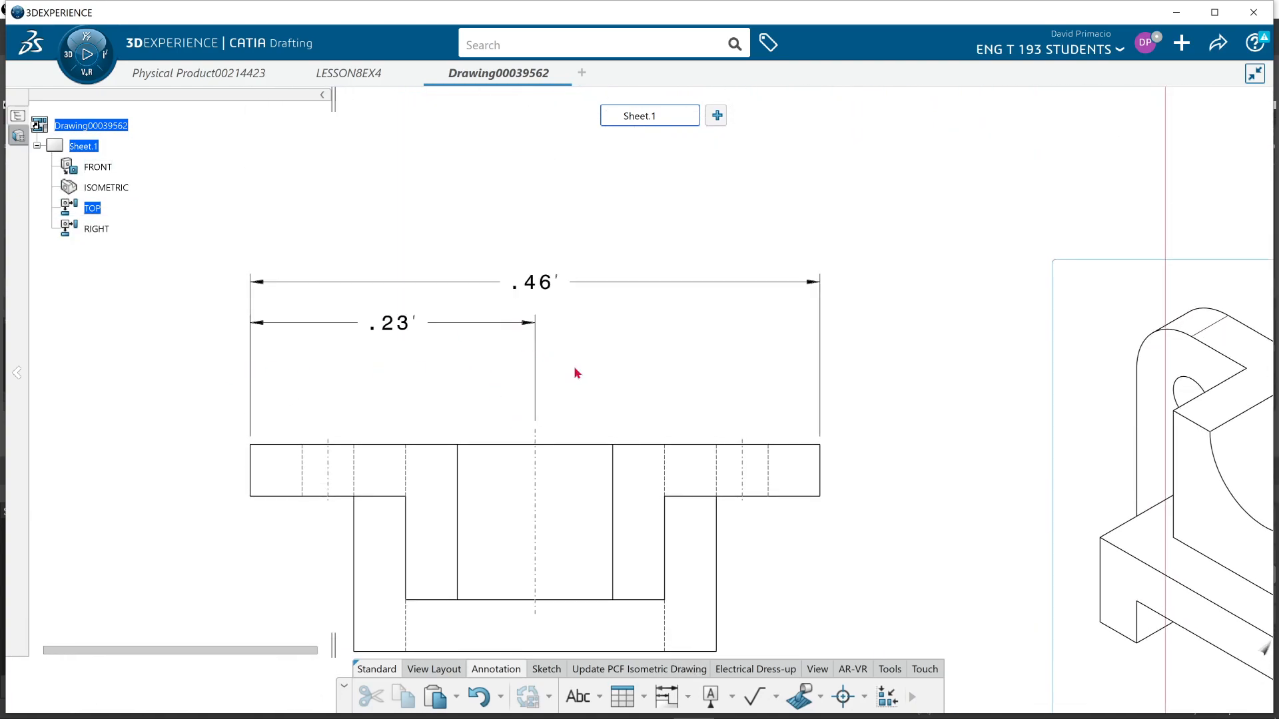
# - Add stacked depth dimensions beside the top view's left end, from the back edge to the flange's front edge and to the part's front edge
pyautogui.moveTo(444, 418)
pyautogui.mouseDown(button='middle')
pyautogui.moveTo(540, 266)
pyautogui.moveTo(528, 254)
pyautogui.mouseUp(button='middle')
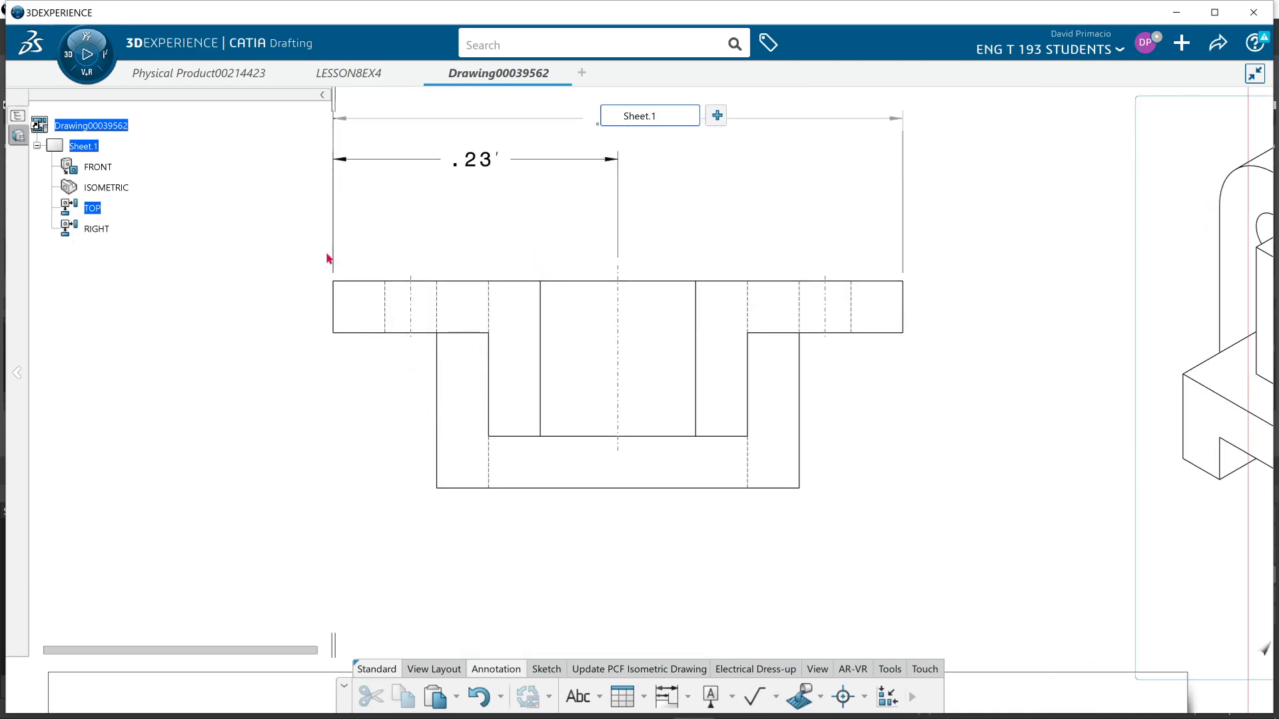
pyautogui.click(666, 696)
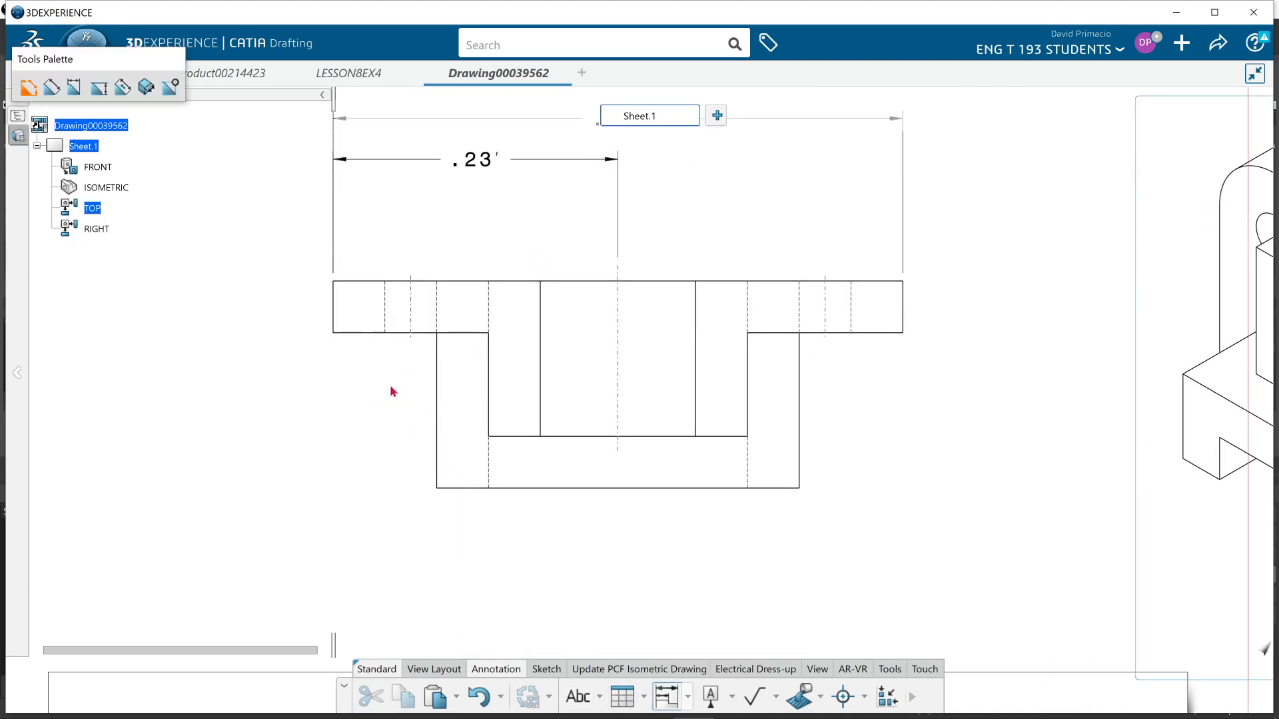
pyautogui.click(367, 281)
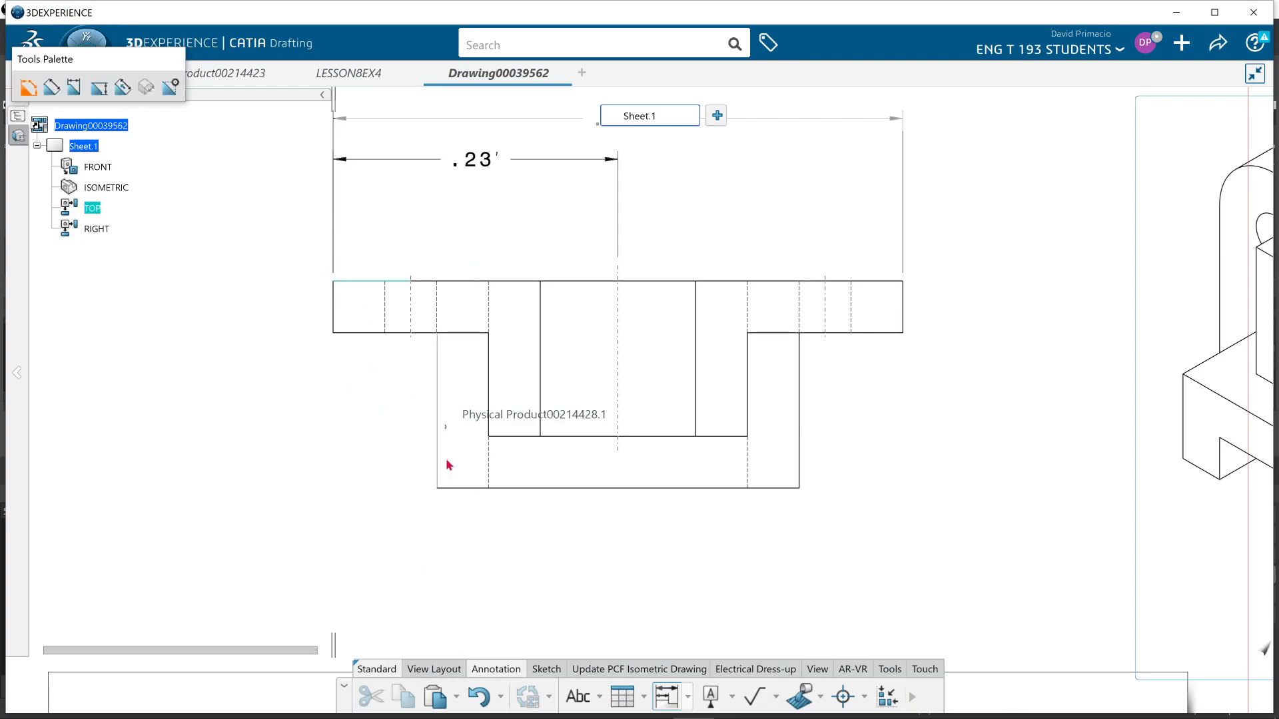
pyautogui.click(548, 488)
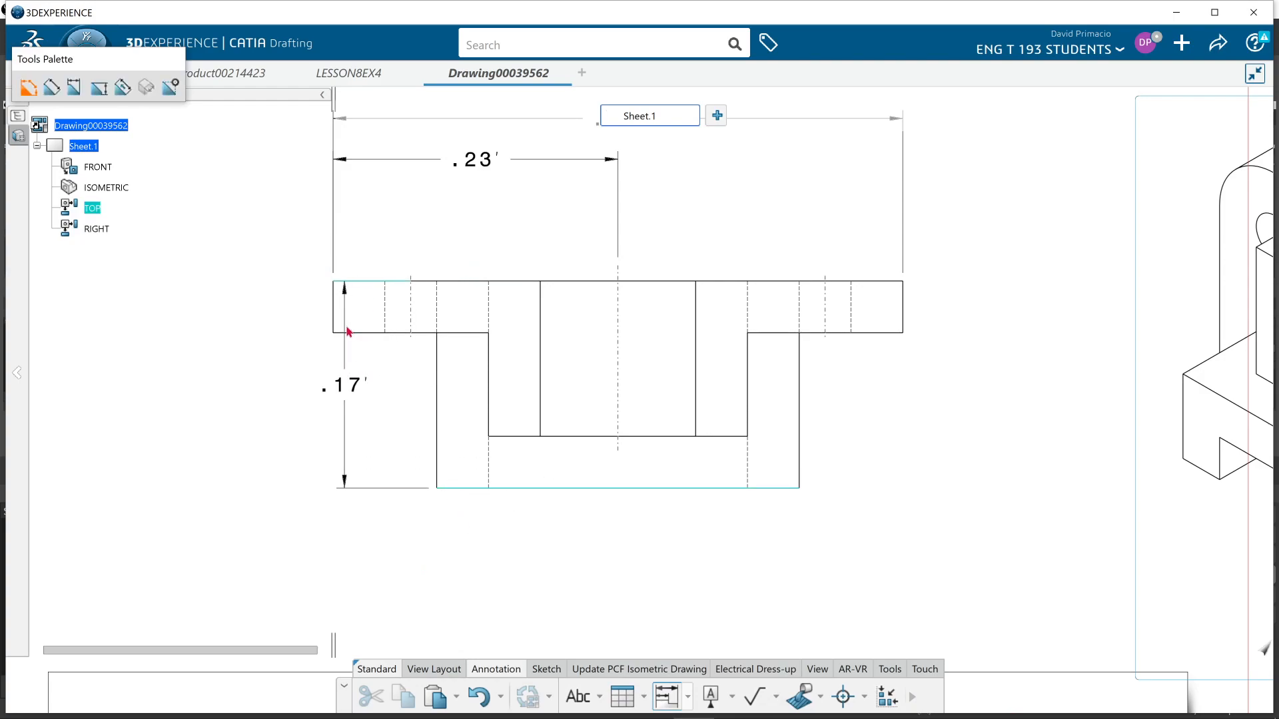
pyautogui.click(355, 332)
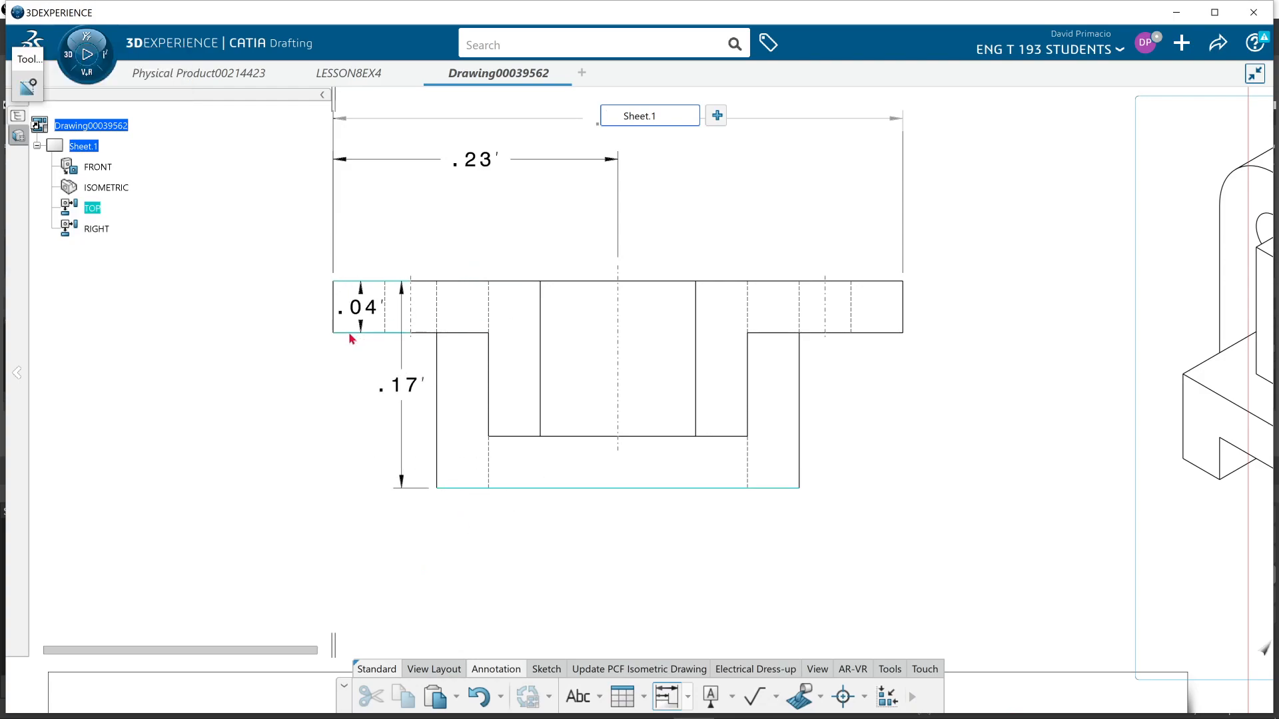
pyautogui.click(244, 377)
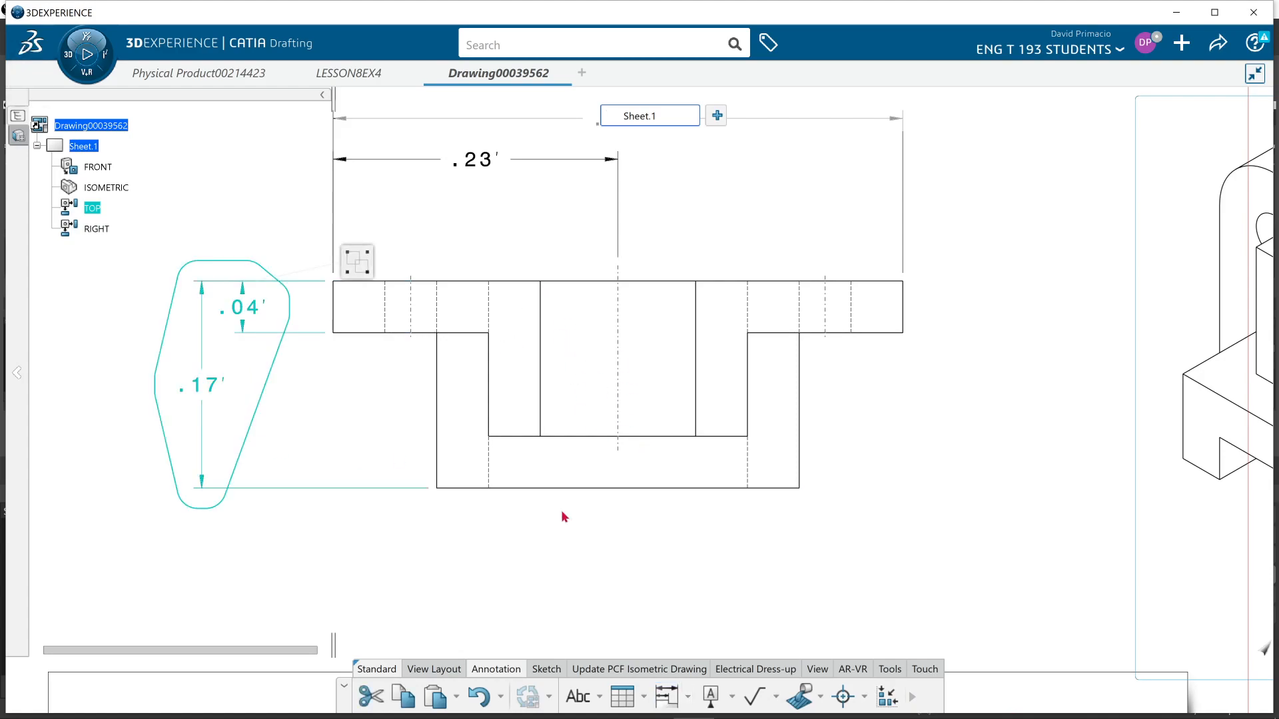
pyautogui.click(383, 437)
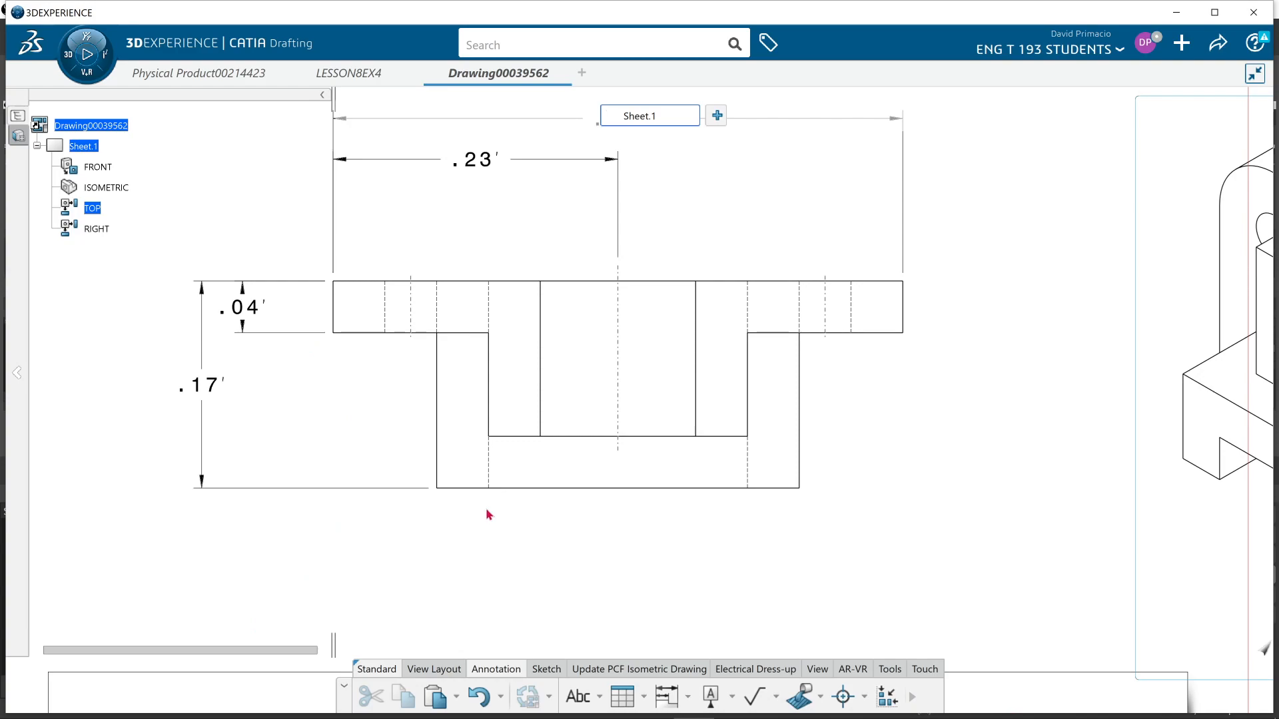
# - Delete the 4.50 dimension below the front view
pyautogui.moveTo(549, 448); pyautogui.dragTo(526, 567, button='middle')
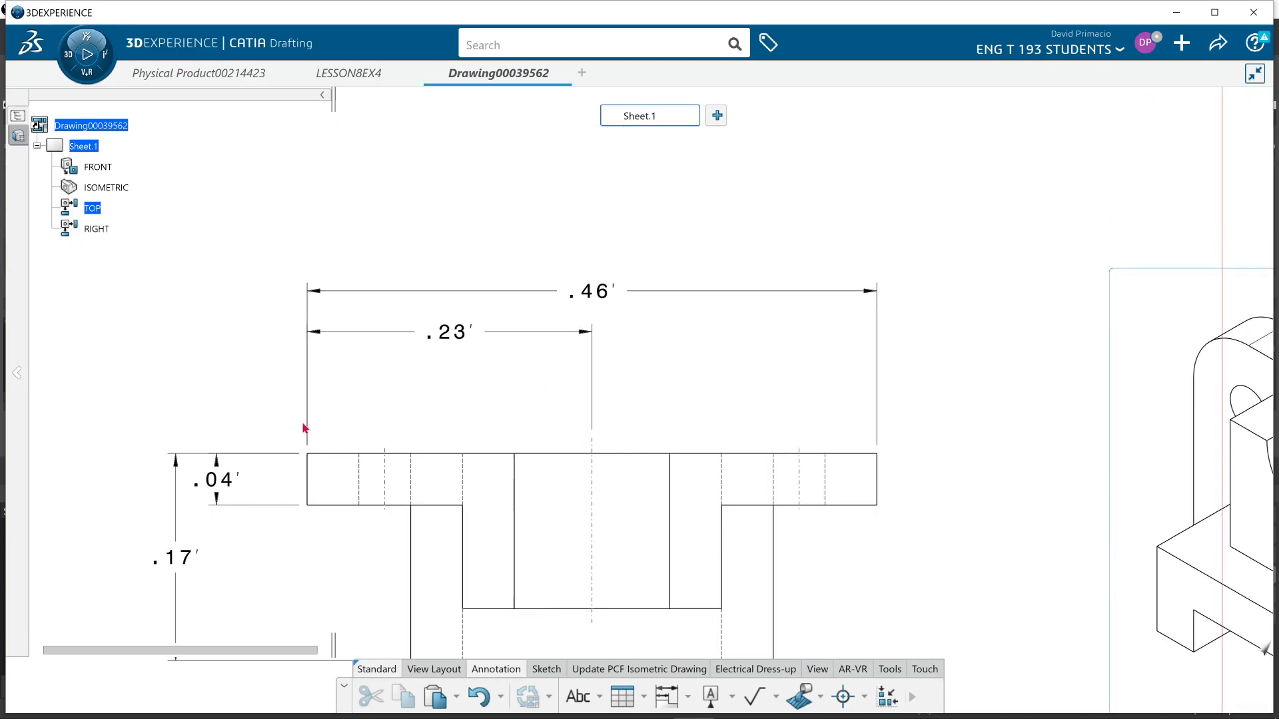
pyautogui.moveTo(674, 542)
pyautogui.mouseDown(button='middle')
pyautogui.moveTo(680, 260)
pyautogui.moveTo(673, 307)
pyautogui.moveTo(586, 471)
pyautogui.moveTo(608, 453)
pyautogui.moveTo(563, 260)
pyautogui.mouseUp(button='middle')
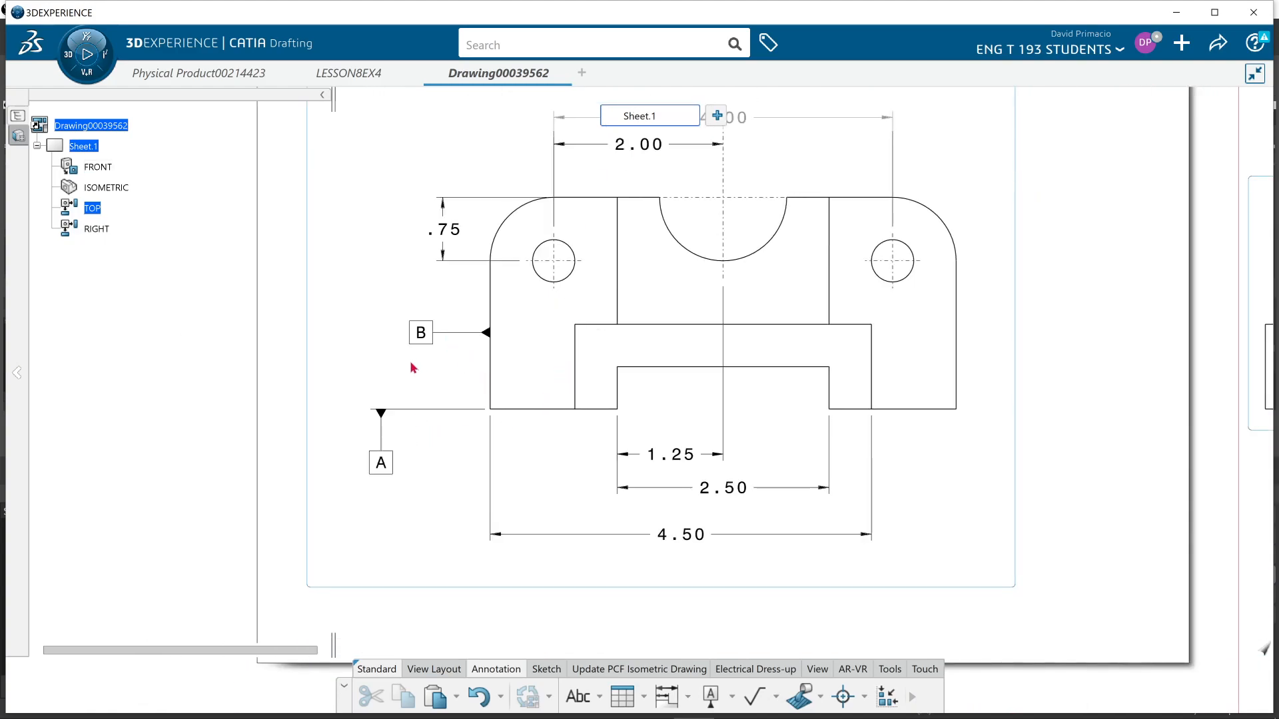
pyautogui.moveTo(616, 371); pyautogui.dragTo(586, 424, button='middle')
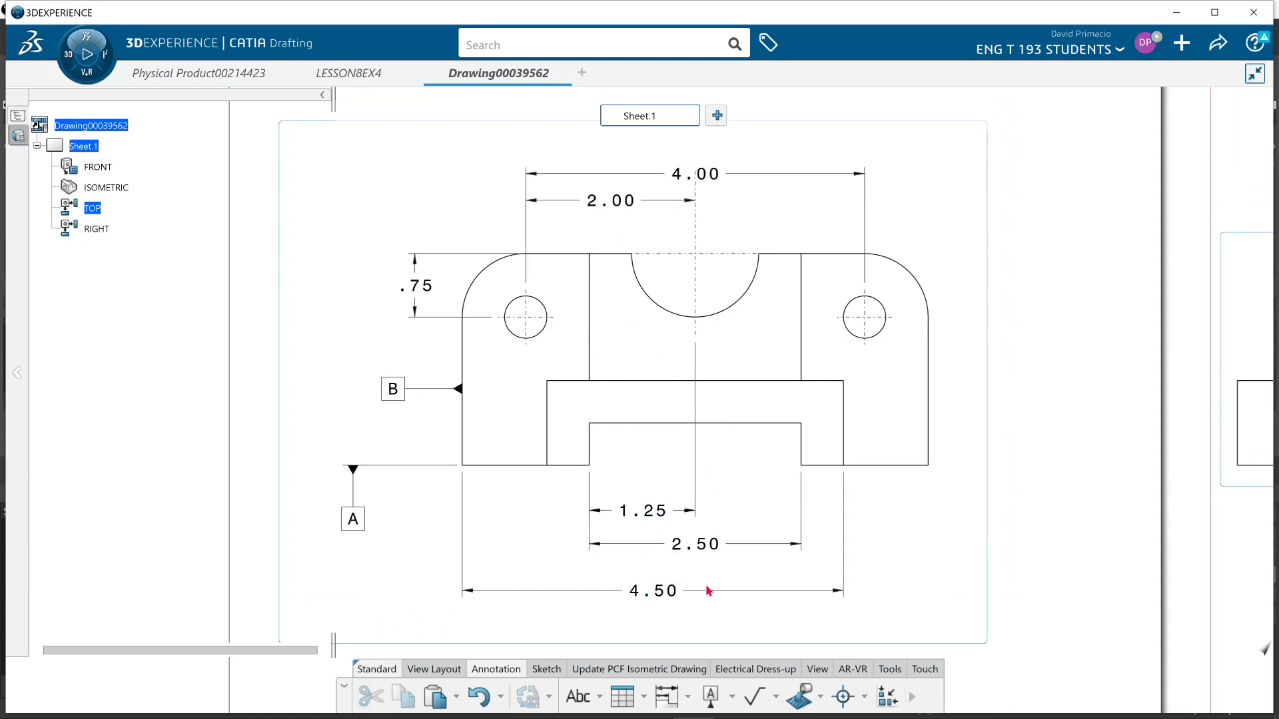
pyautogui.moveTo(595, 596); pyautogui.dragTo(590, 569, button='middle')
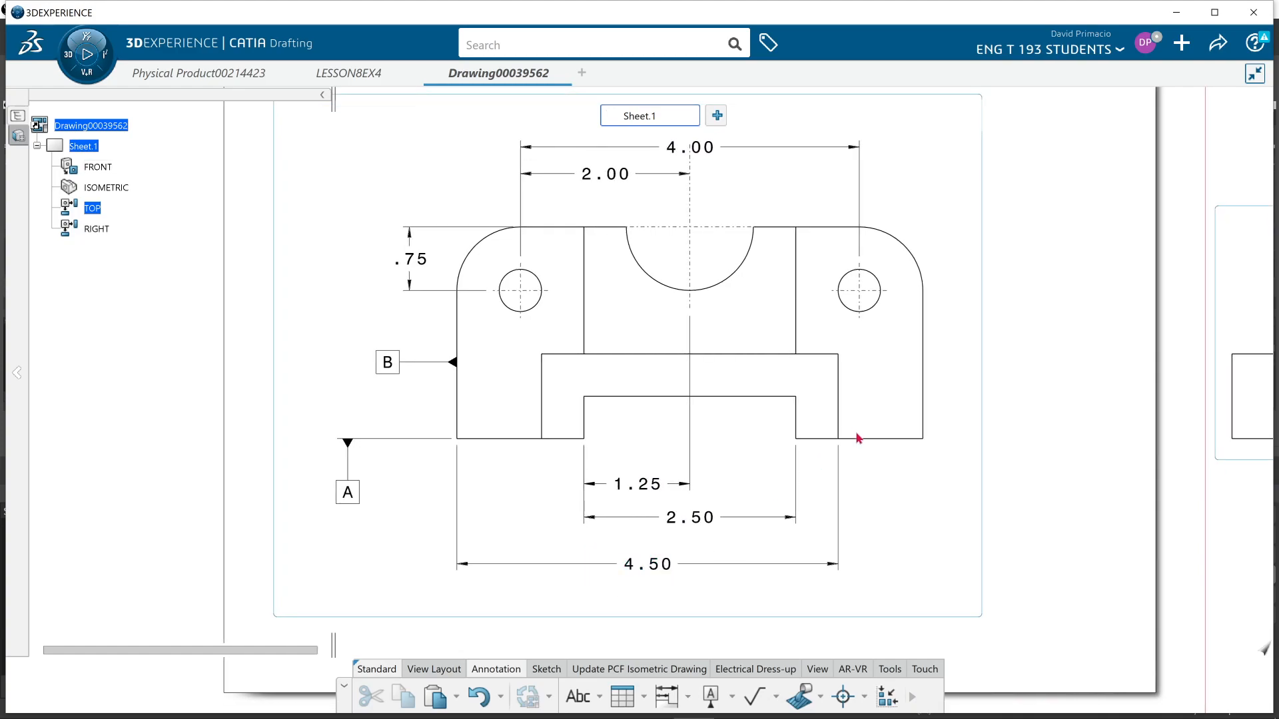
pyautogui.click(720, 566)
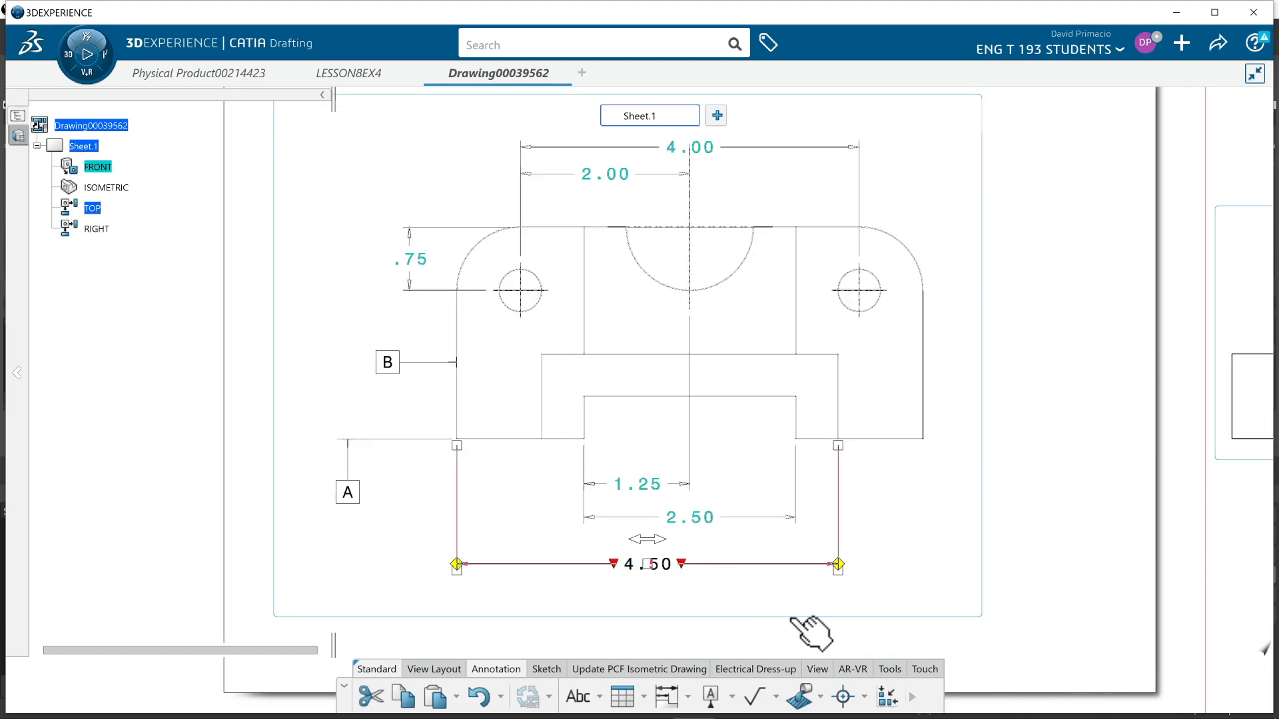
pyautogui.press('Delete')
pyautogui.moveTo(559, 565); pyautogui.dragTo(440, 559, button='middle')
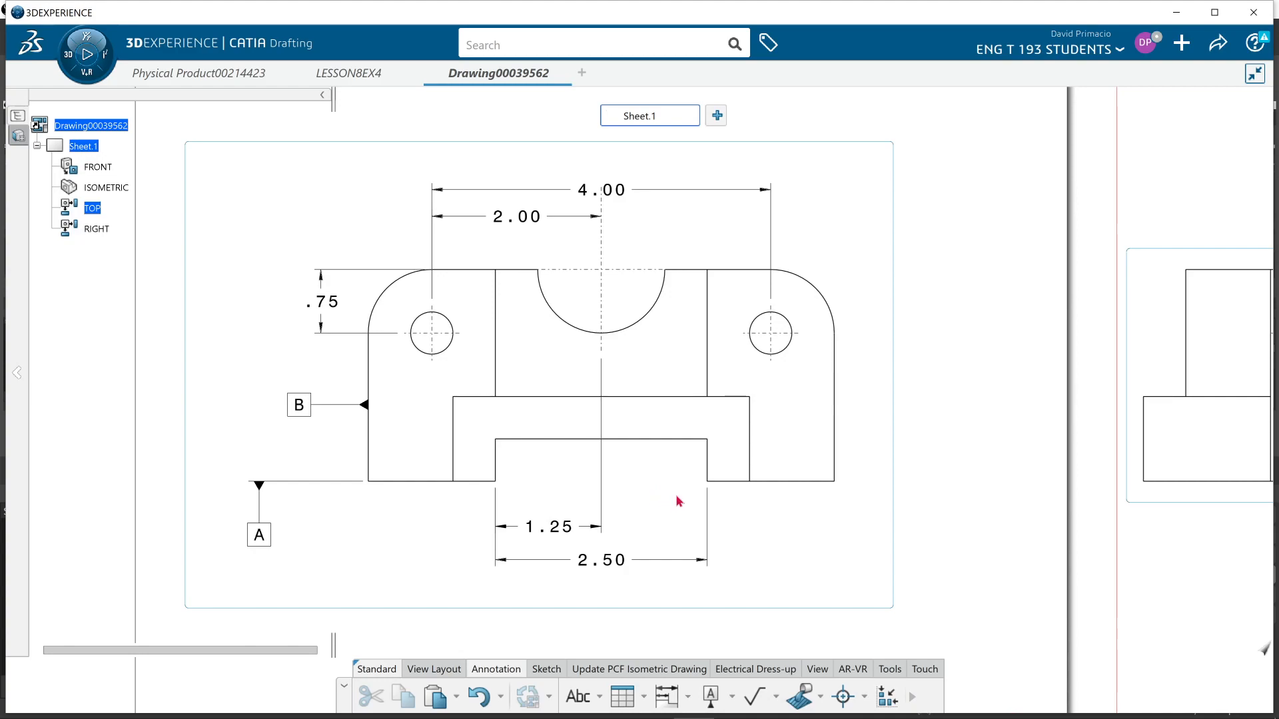
pyautogui.moveTo(799, 477); pyautogui.dragTo(526, 478, button='middle')
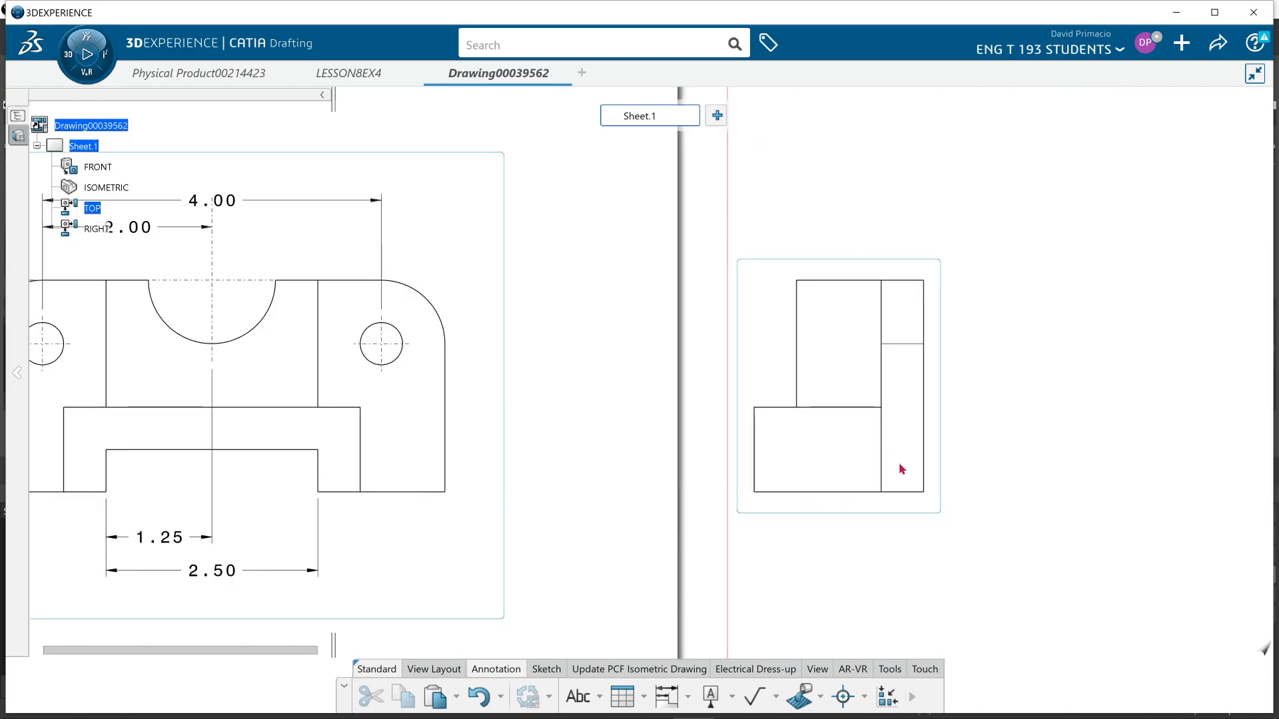
# - Add a vertical dimension between the bottom notch's upper edge and the base's top edge, placed to the right of the front view
pyautogui.moveTo(530, 244); pyautogui.dragTo(603, 512, button='middle')
pyautogui.moveTo(418, 228); pyautogui.dragTo(556, 445, button='middle')
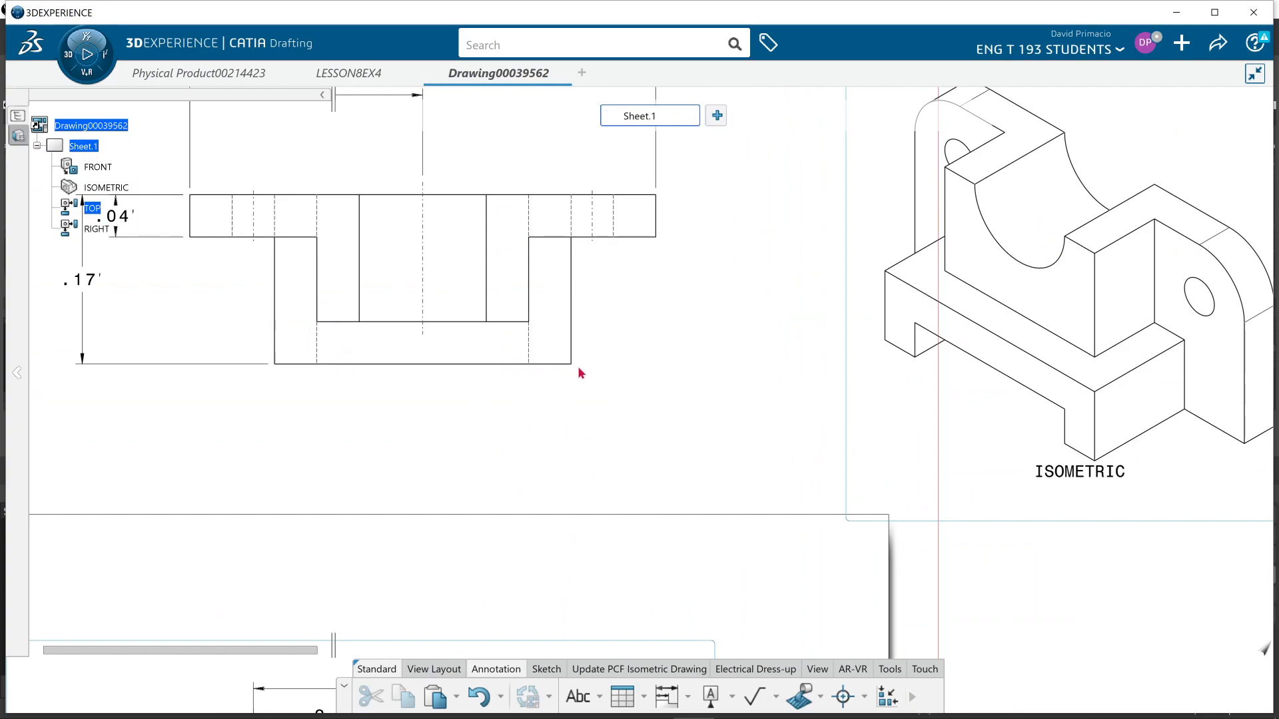
pyautogui.moveTo(604, 378); pyautogui.dragTo(630, 275, button='middle')
pyautogui.moveTo(597, 451); pyautogui.dragTo(641, 183, button='middle')
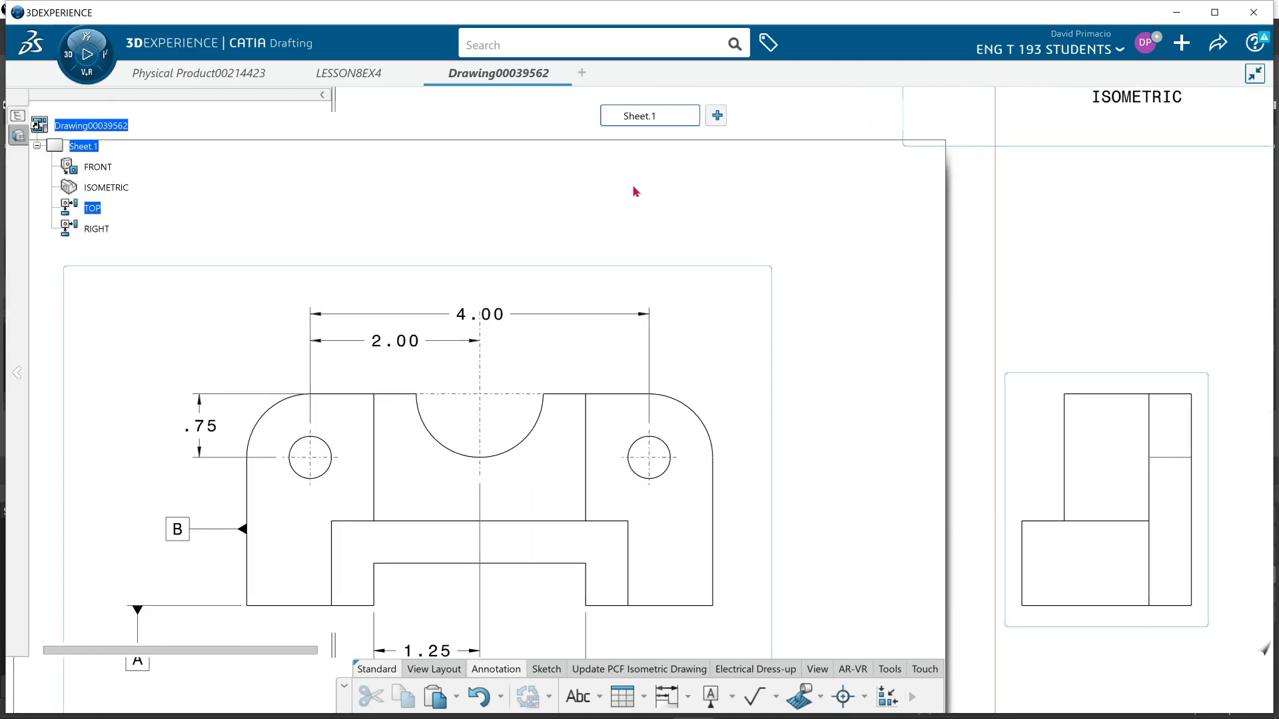
pyautogui.moveTo(603, 343)
pyautogui.mouseDown(button='middle')
pyautogui.moveTo(599, 294)
pyautogui.moveTo(519, 205)
pyautogui.mouseUp(button='middle')
pyautogui.moveTo(706, 437); pyautogui.dragTo(646, 453, button='middle')
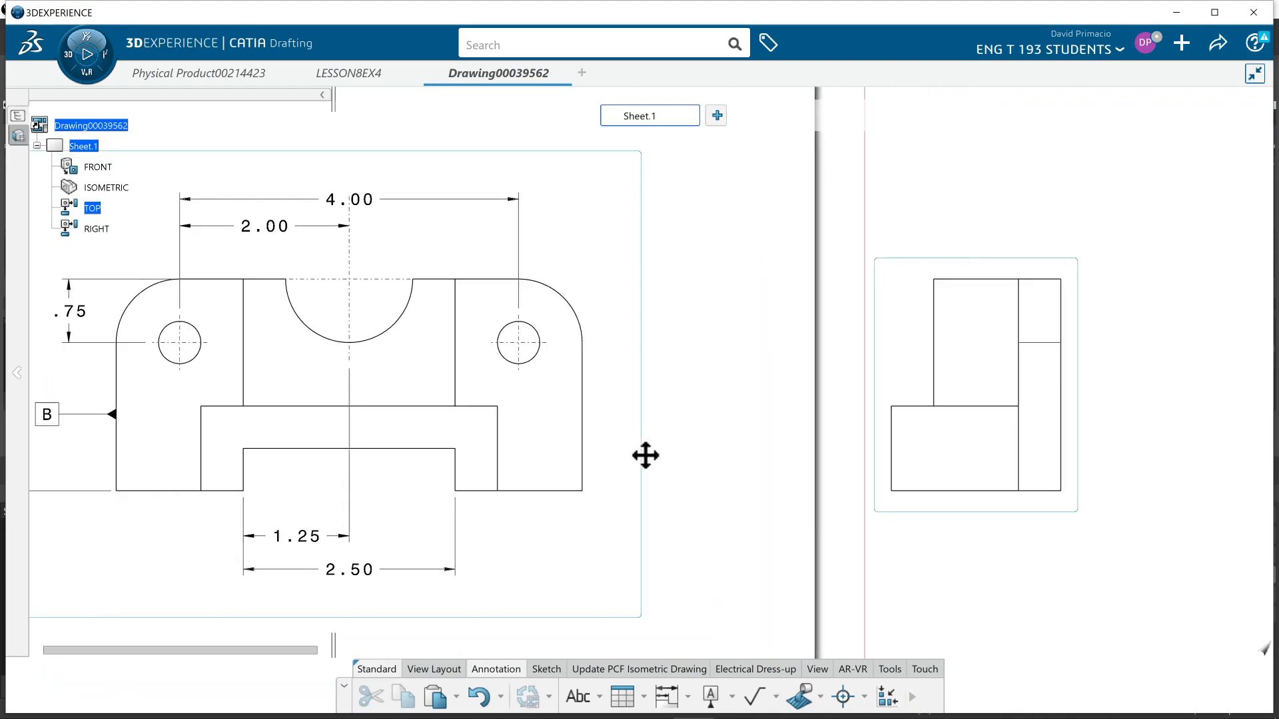
pyautogui.click(687, 697)
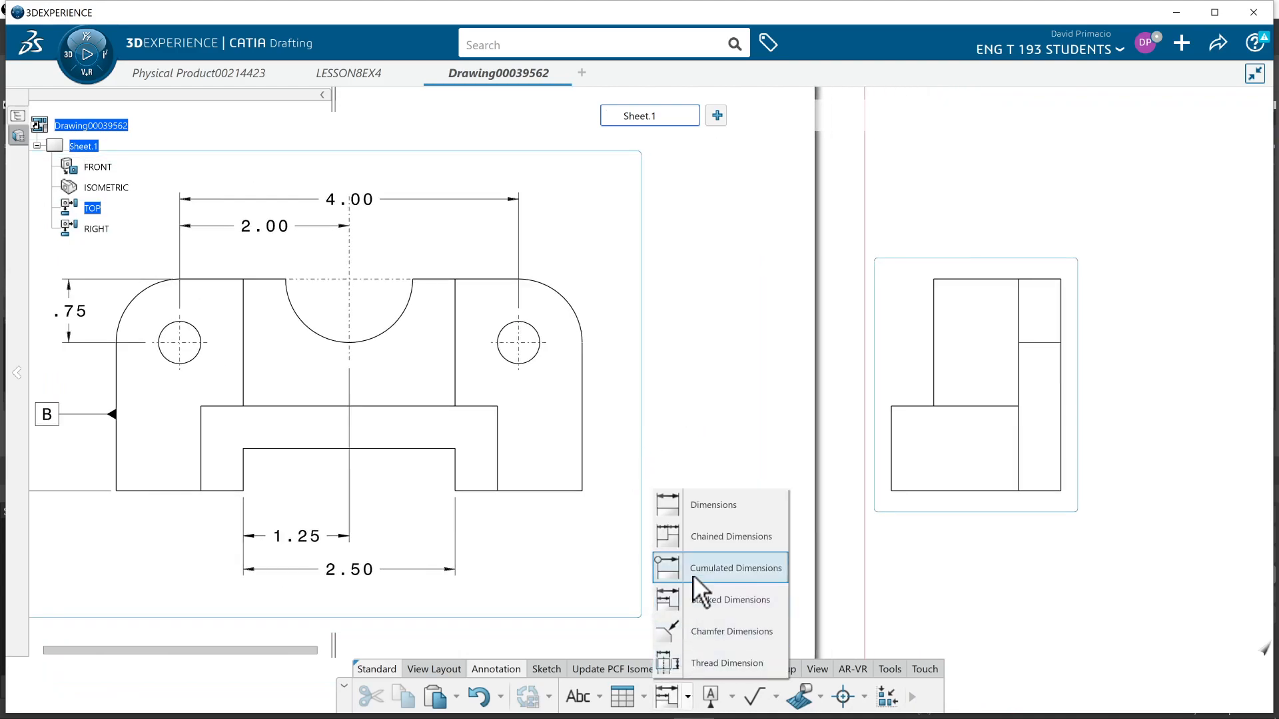
pyautogui.click(694, 514)
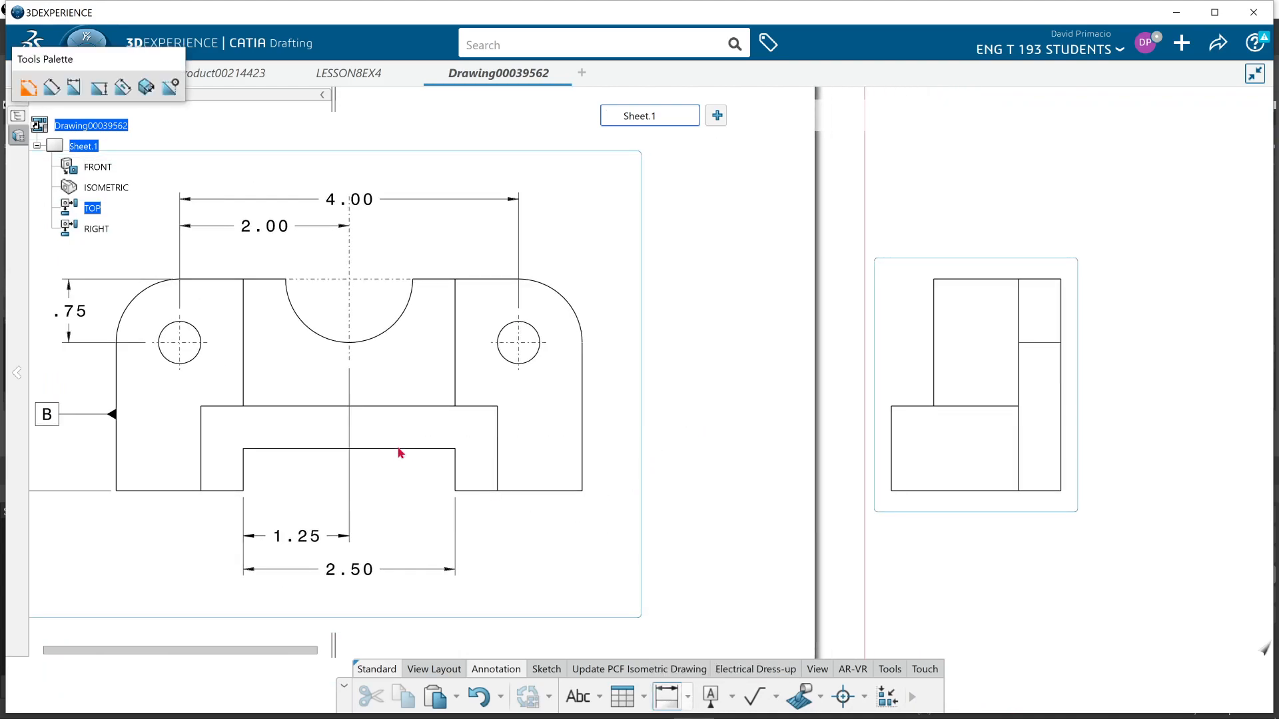
pyautogui.click(416, 449)
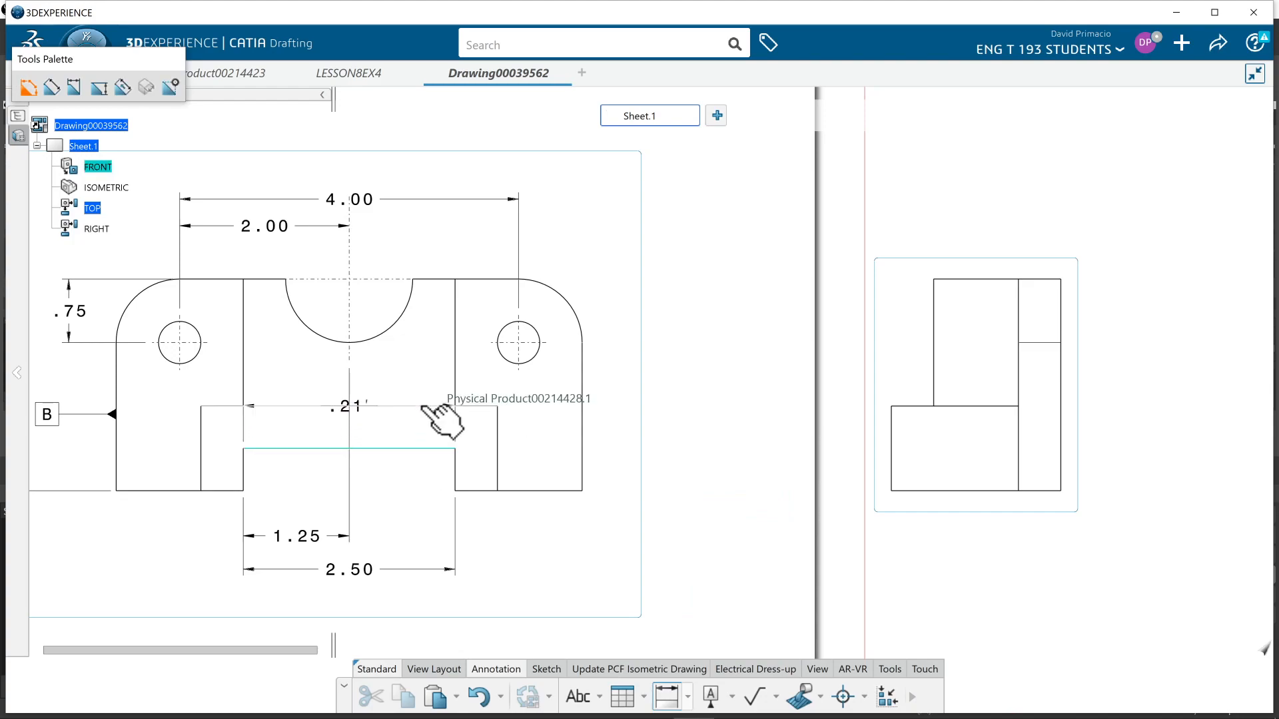
pyautogui.click(436, 406)
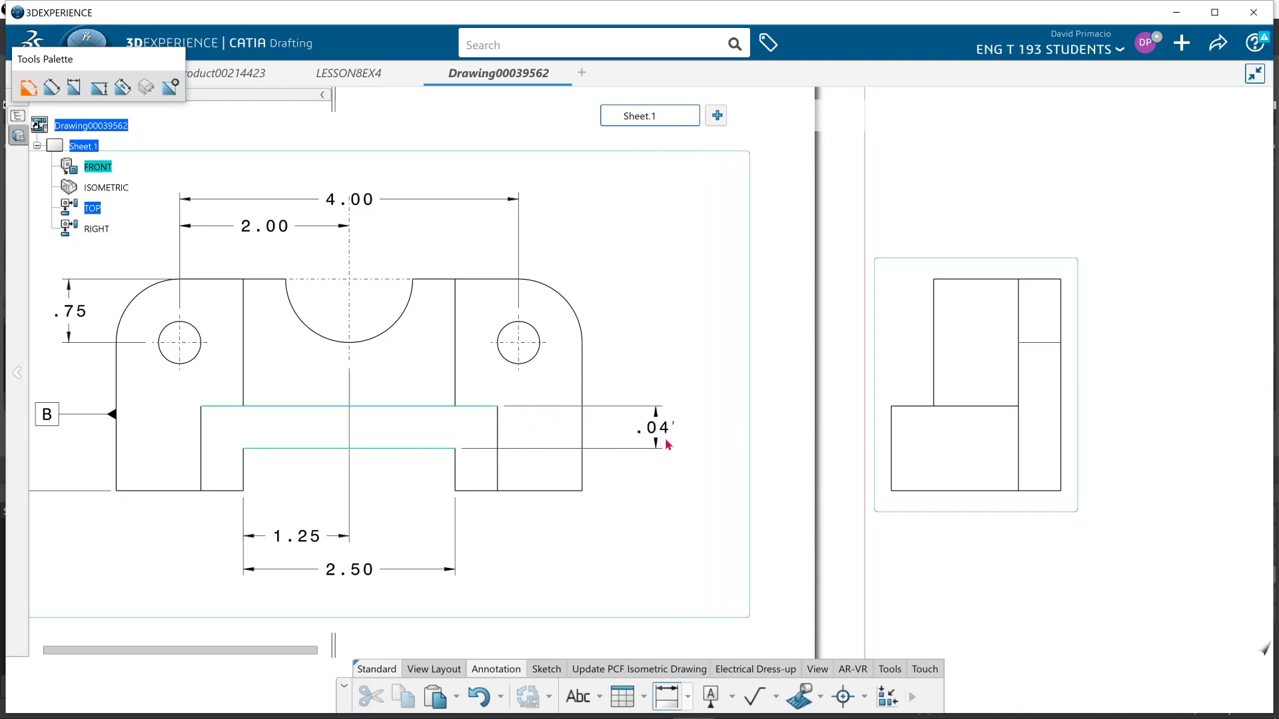
pyautogui.click(667, 445)
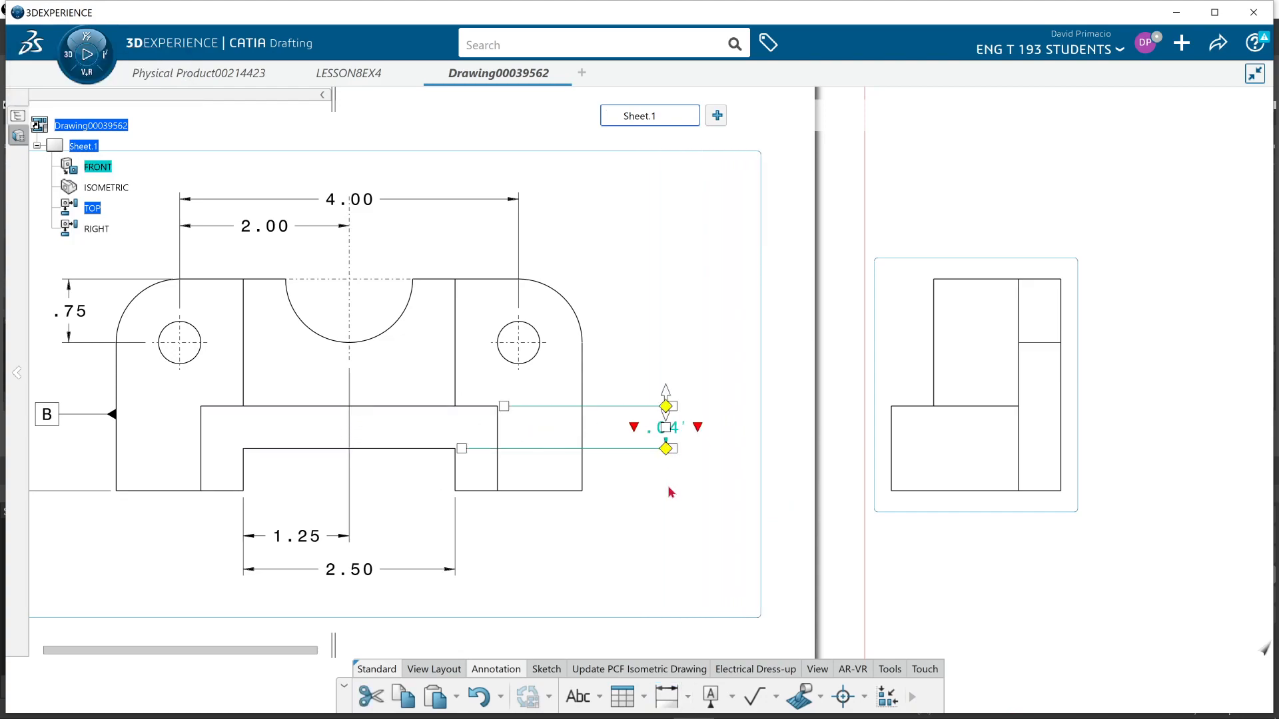
# - Append the text THK after the new vertical dimension's value in the front view
pyautogui.click(698, 428)
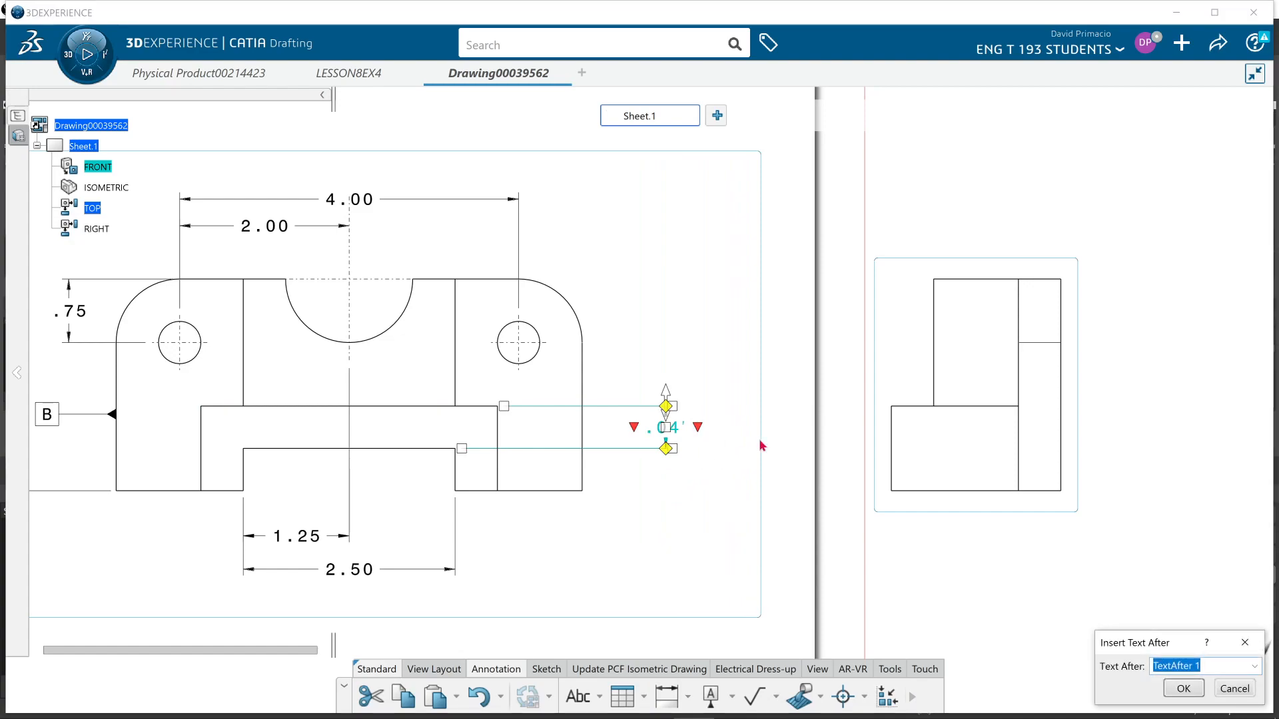
pyautogui.press('capslock')
pyautogui.write('THK')
pyautogui.press('Return')
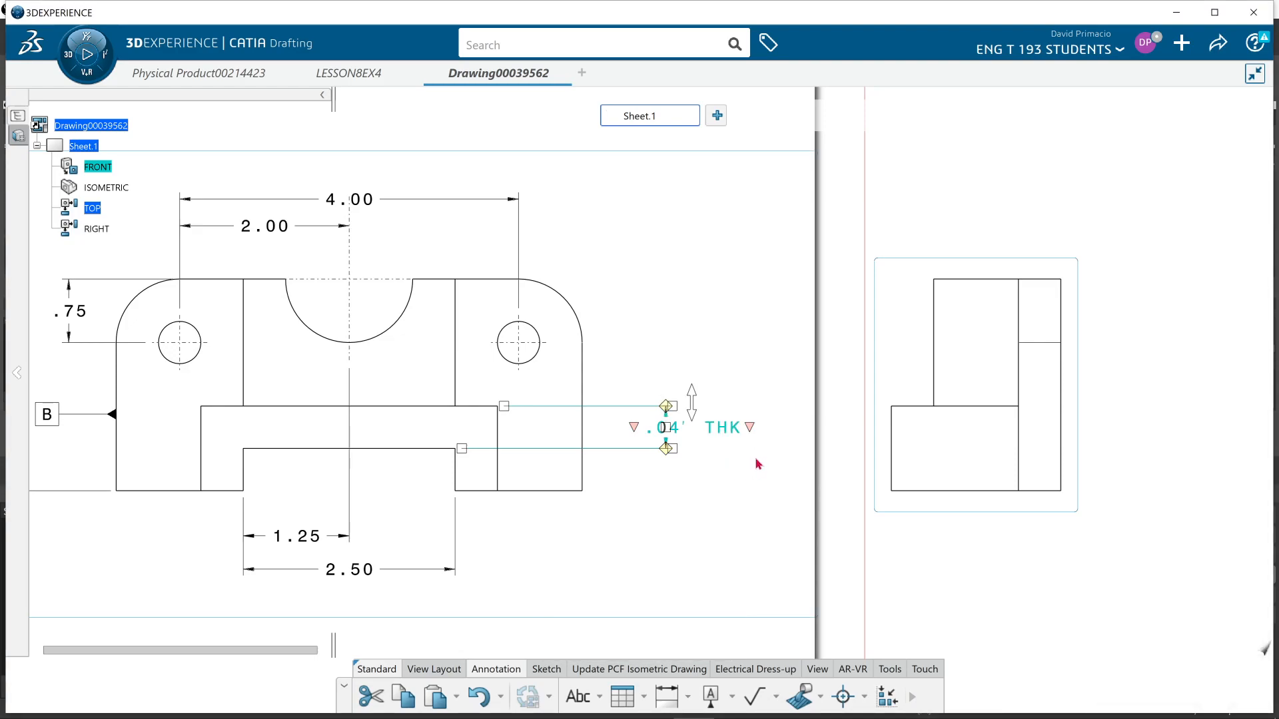
pyautogui.click(712, 495)
pyautogui.moveTo(523, 523); pyautogui.dragTo(640, 577, button='middle')
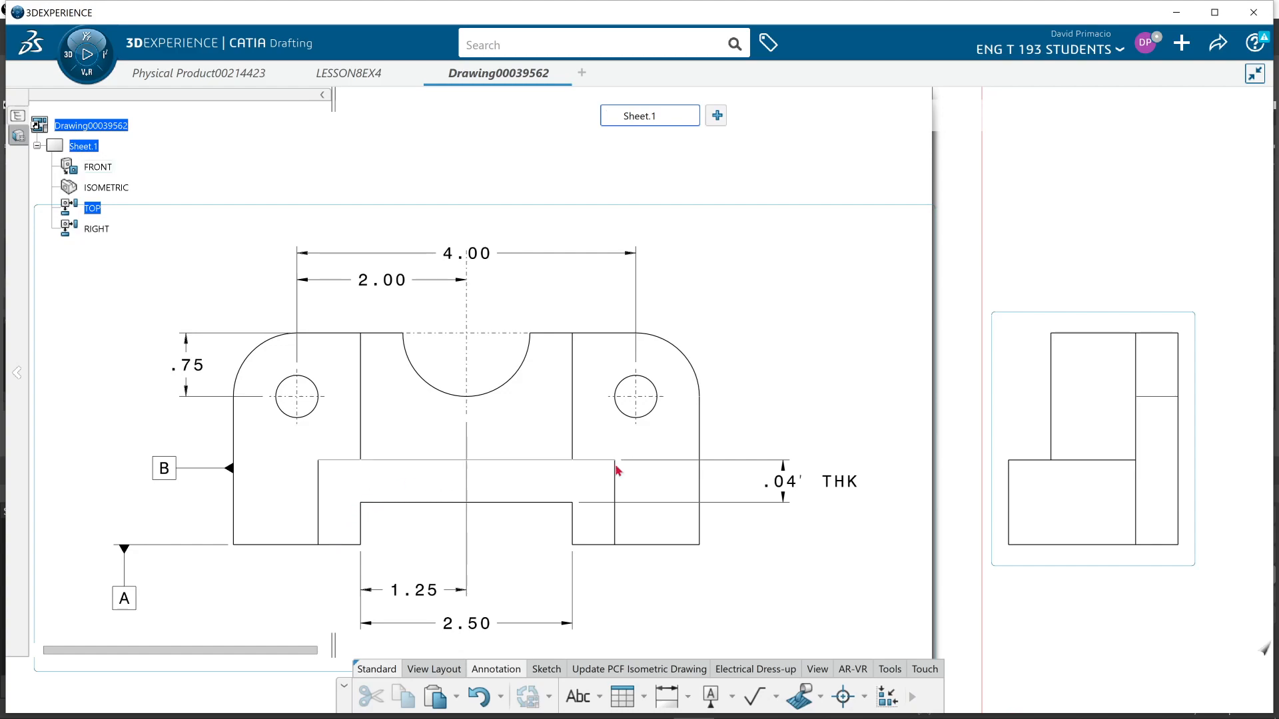
pyautogui.moveTo(657, 614); pyautogui.dragTo(722, 542, button='middle')
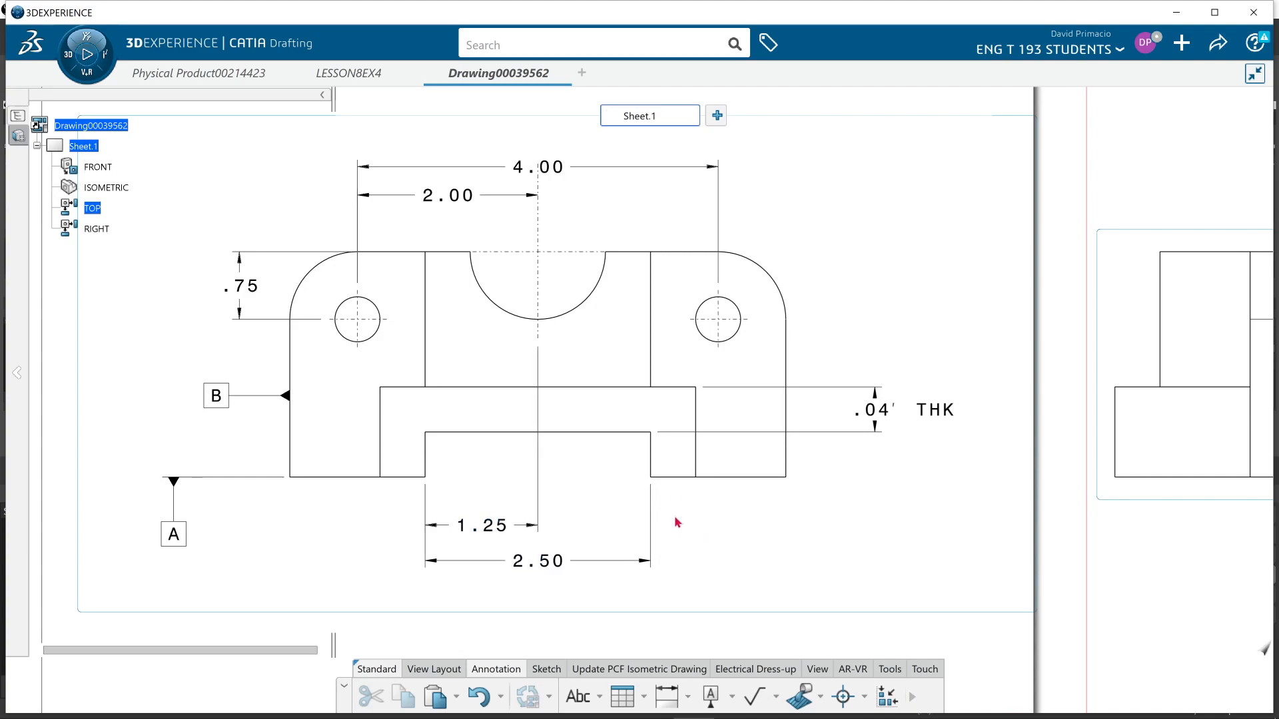
pyautogui.hotkey('alt', 'Tab')
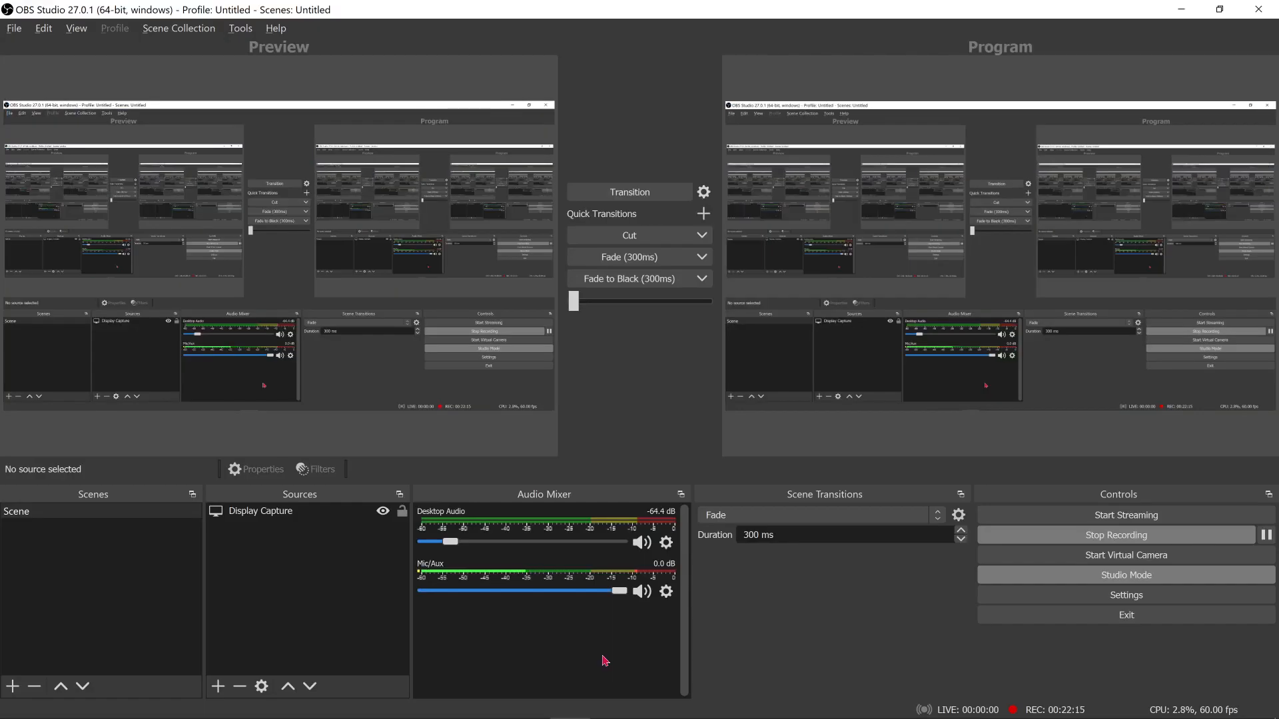